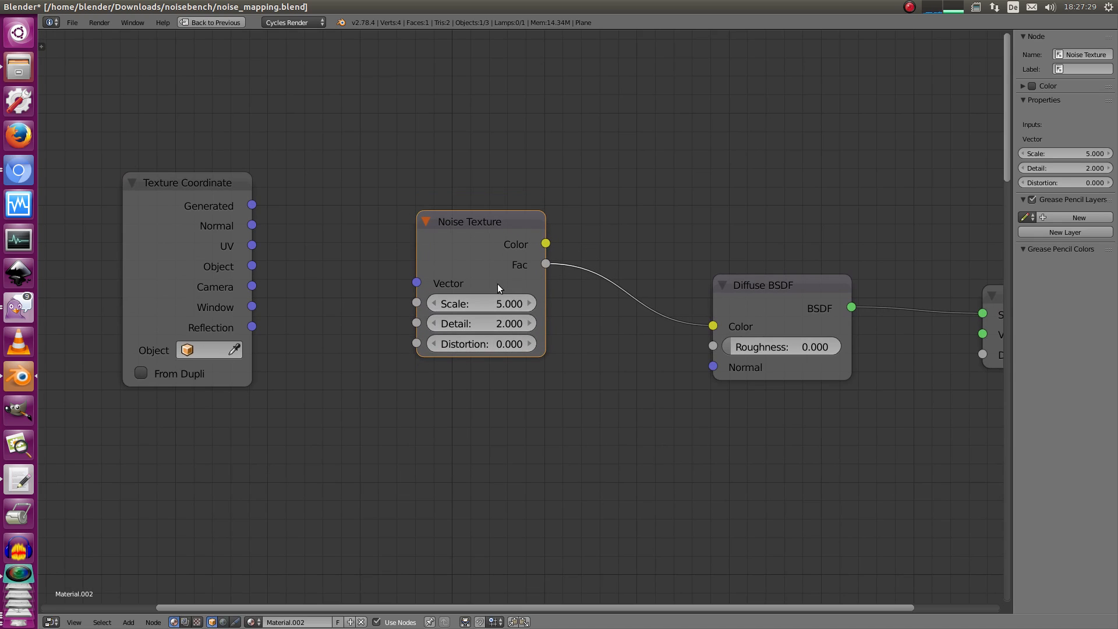
scroll(504, 268, down, 1)
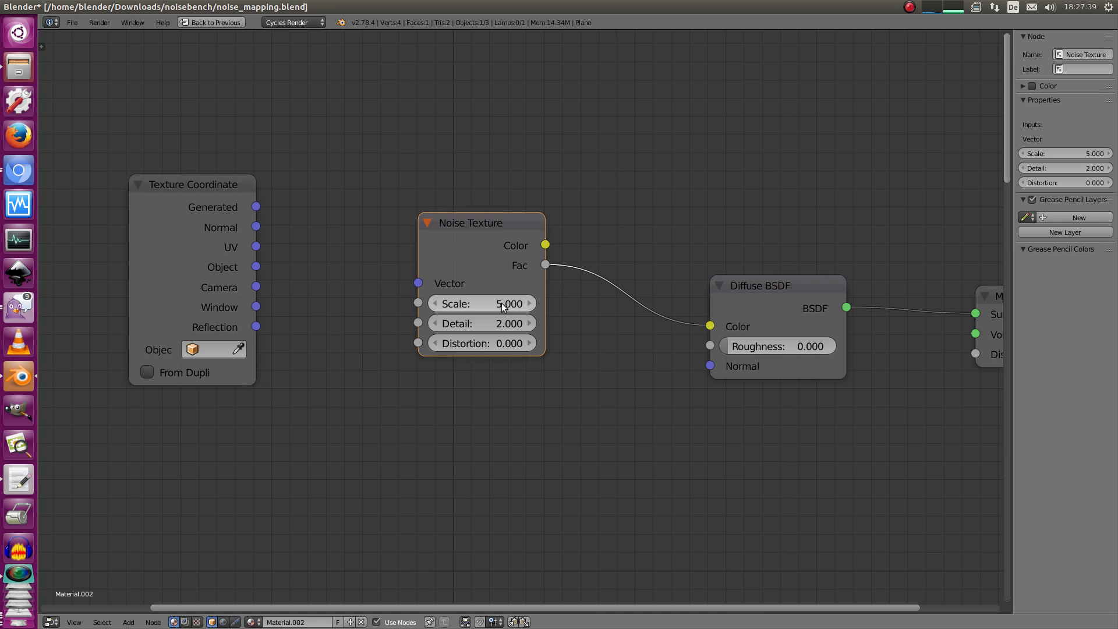
scroll(488, 262, down, 1)
scroll(441, 270, up, 1)
Switch to the file manager, view the thumbnail1 image full screen, and return to the Blender node editor.
click(18, 68)
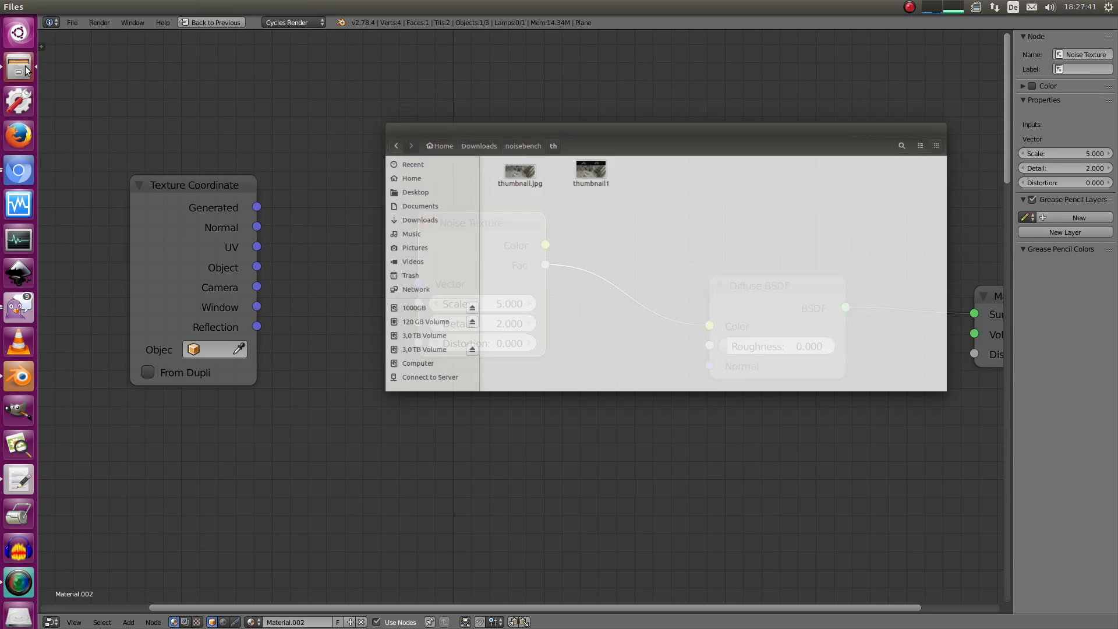
double_click(574, 154)
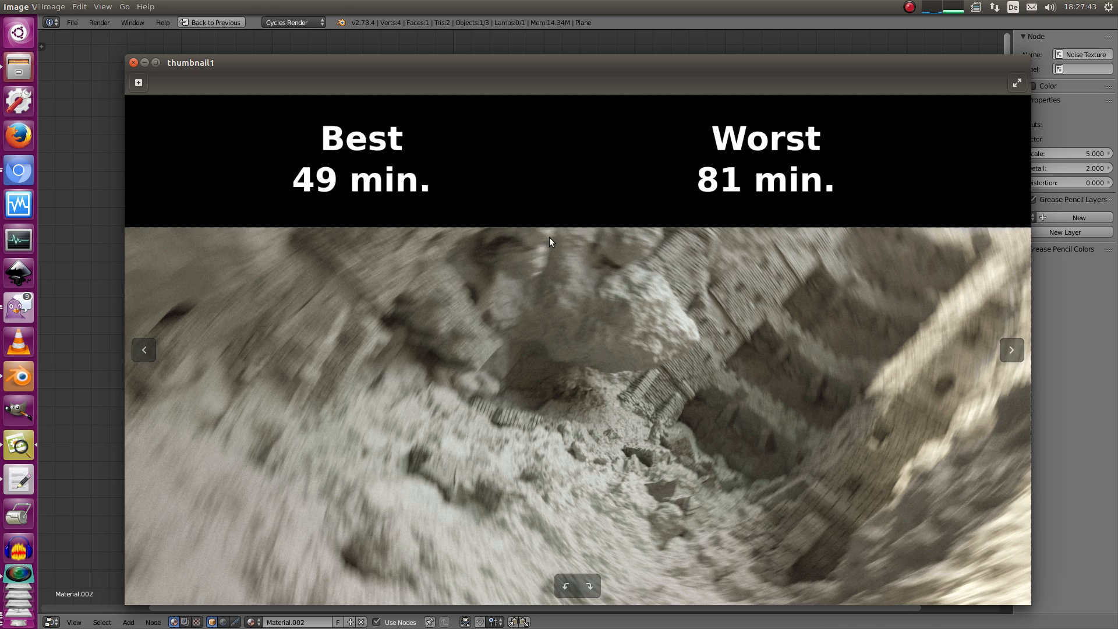
double_click(554, 267)
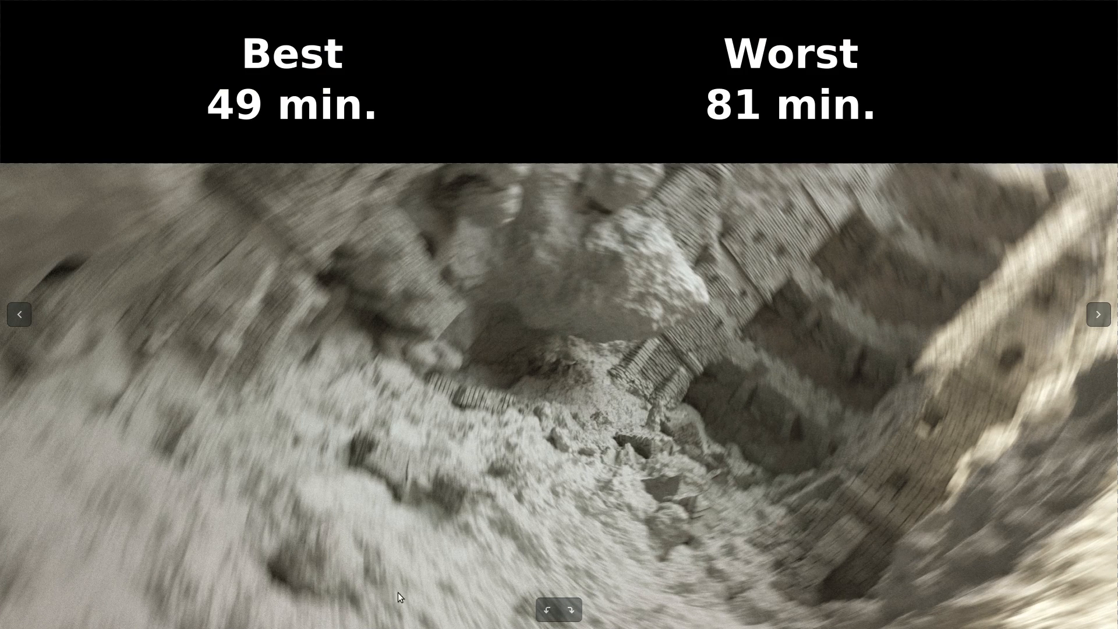
double_click(621, 362)
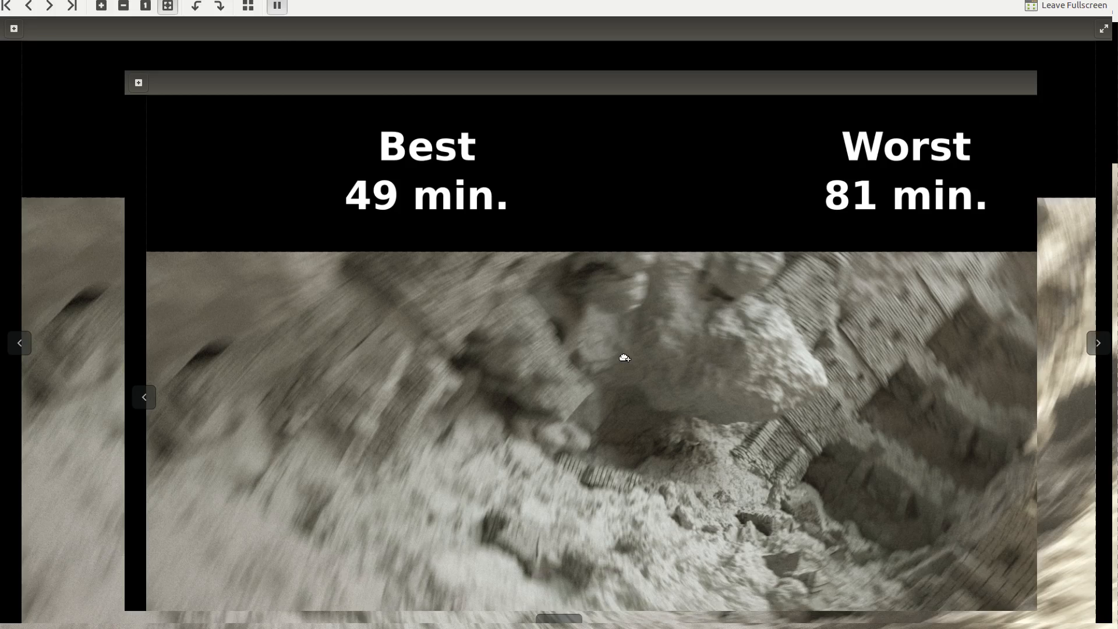
double_click(624, 357)
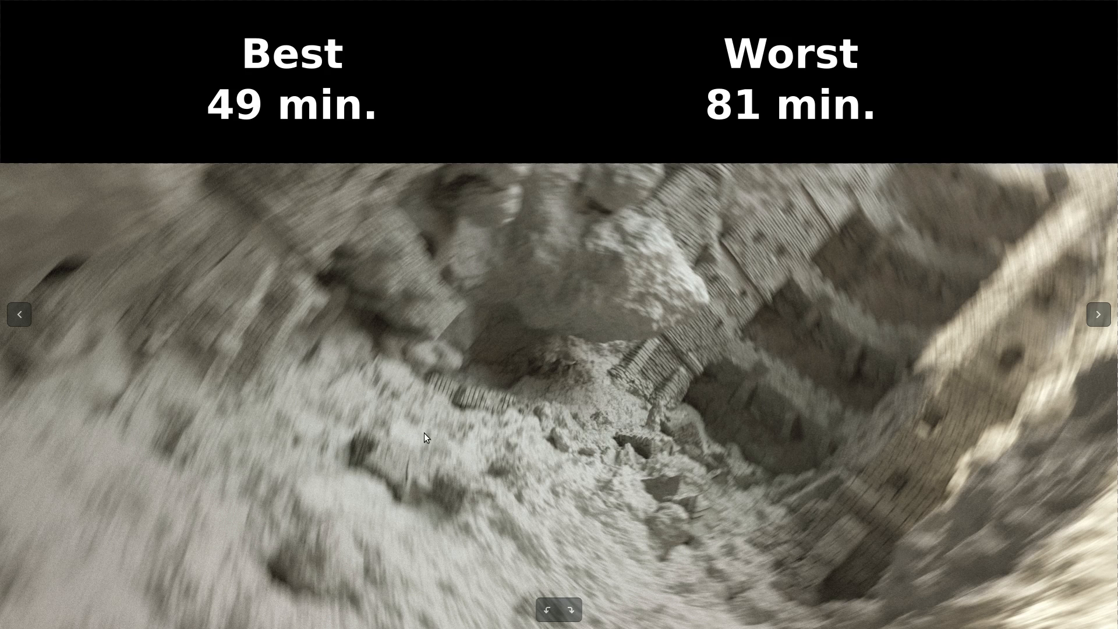
double_click(418, 266)
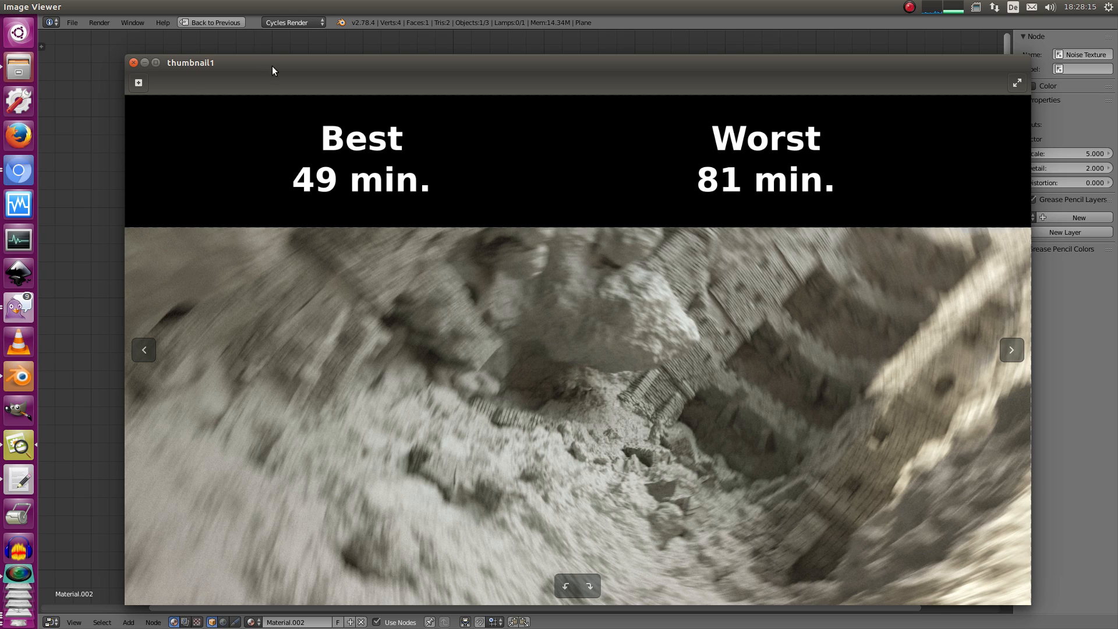
drag(271, 65, 275, 53)
click(136, 49)
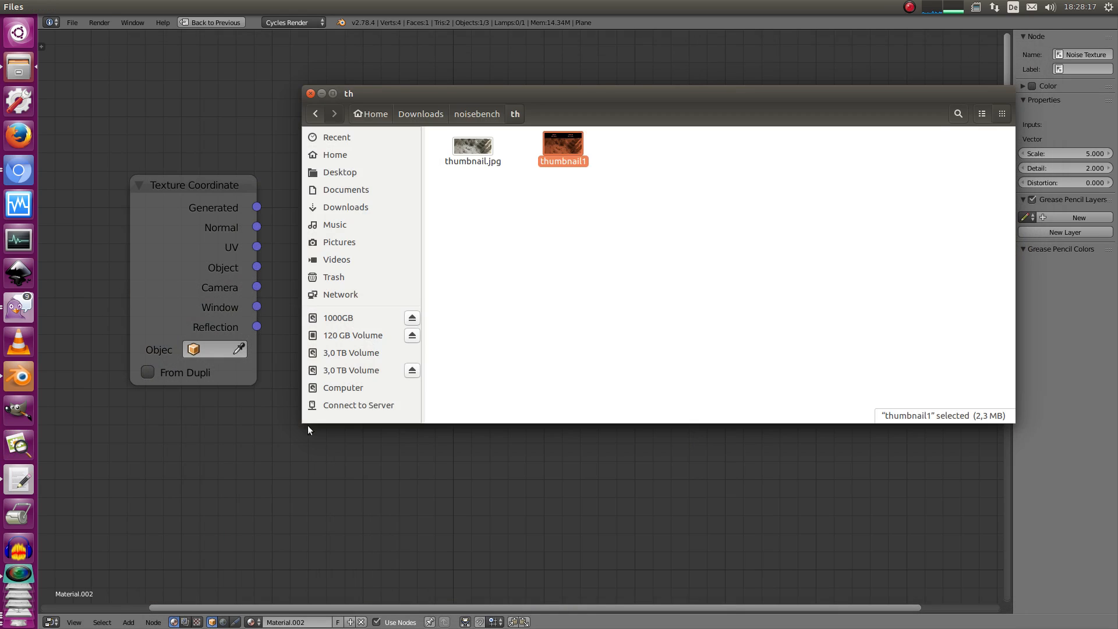
click(324, 468)
Move the Texture Coordinate node slightly farther away from the Noise Texture node.
scroll(344, 375, down, 2)
middle_drag(357, 352, 425, 392)
drag(310, 306, 287, 282)
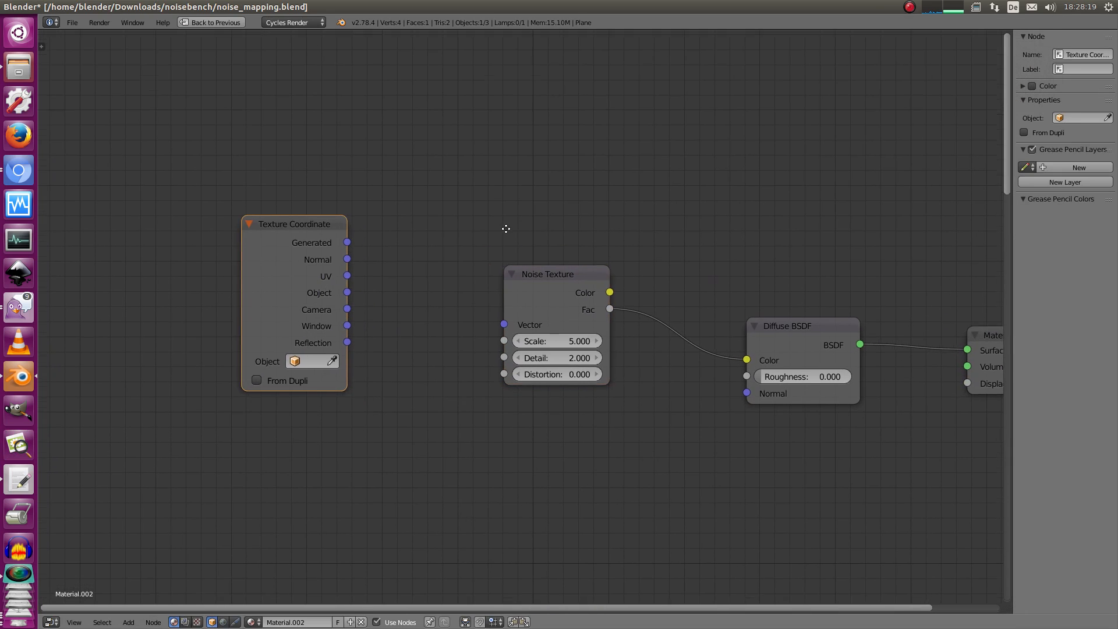
Try adding a second Noise Texture node below the existing one, and undo the addition.
middle_drag(504, 227, 454, 192)
scroll(480, 311, up, 4)
middle_drag(457, 332, 563, 235)
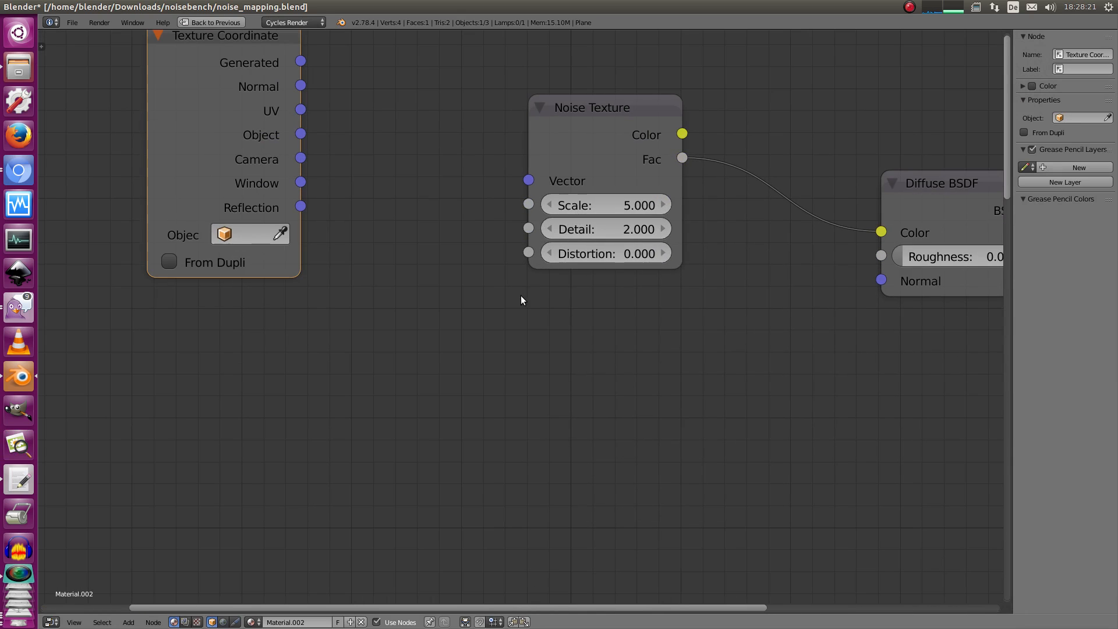
key(shift+a)
mouse_move(513, 259)
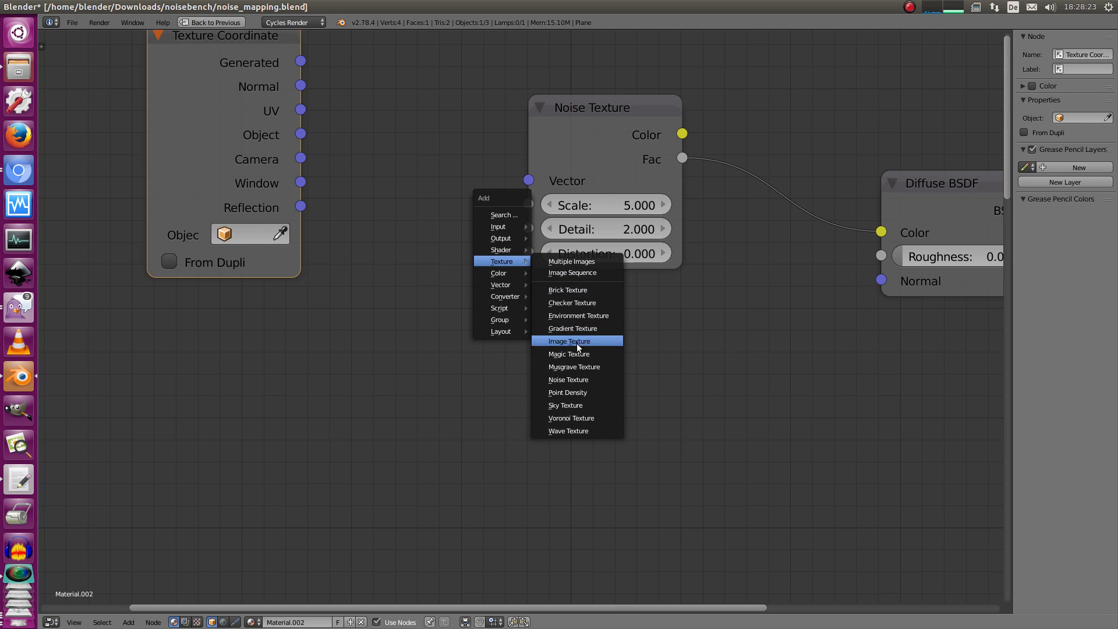
click(568, 379)
scroll(596, 345, down, 1)
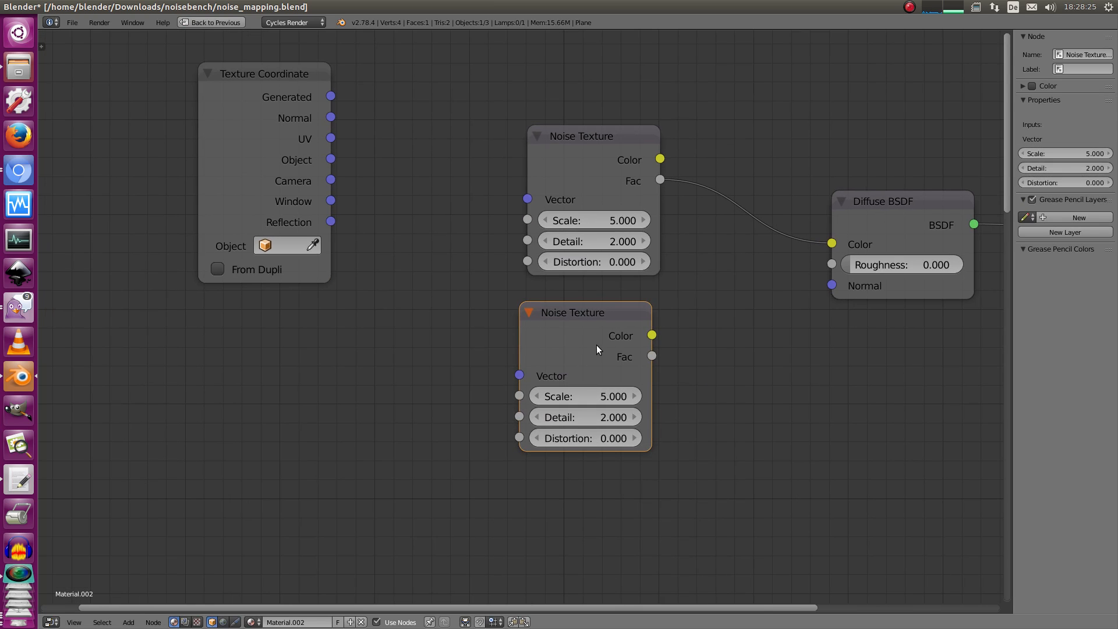
key(ctrl+z)
scroll(578, 326, up, 3)
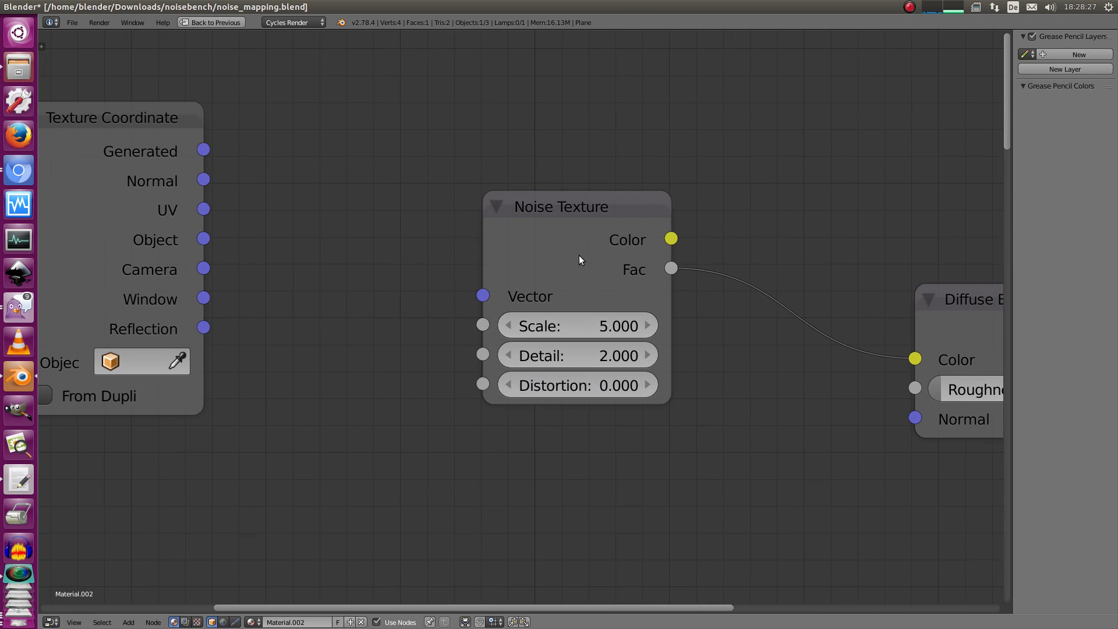
Shift the Noise Texture node slightly upward and toward the Texture Coordinate node.
drag(459, 285, 408, 172)
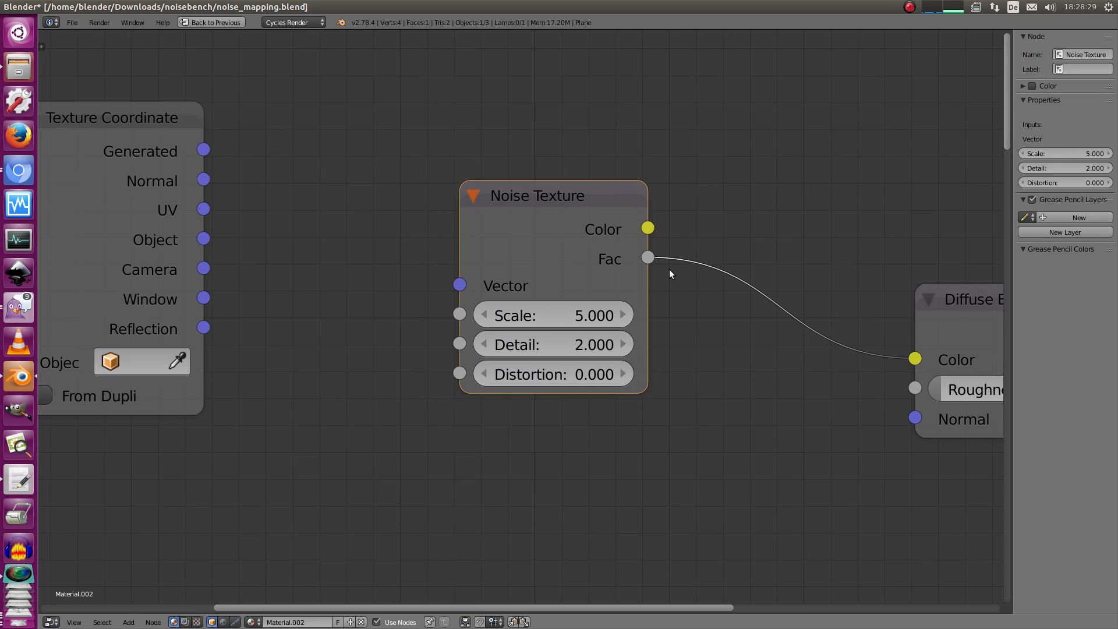
drag(648, 258, 690, 328)
drag(460, 285, 368, 214)
middle_drag(375, 302, 502, 356)
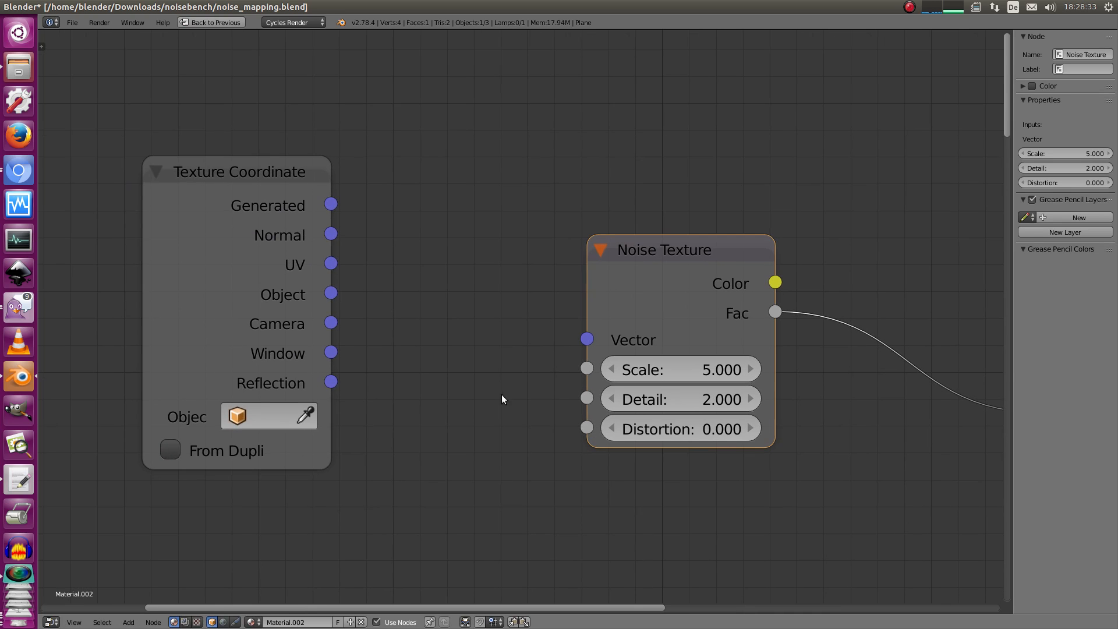
drag(638, 264, 632, 242)
scroll(507, 275, down, 2)
middle_drag(516, 283, 428, 287)
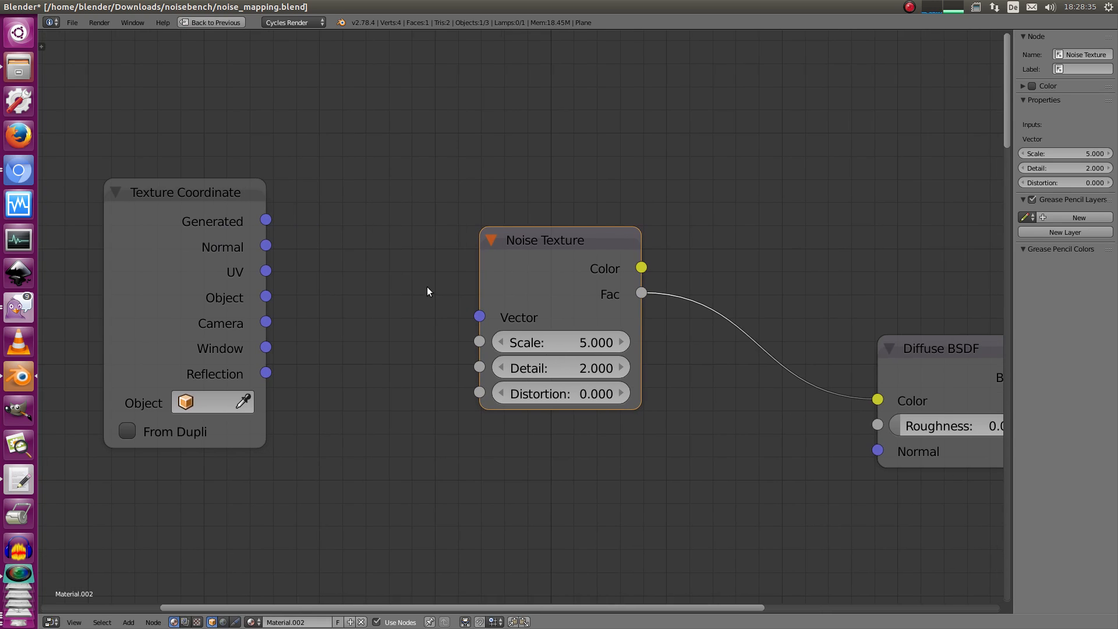
Try linking the Texture Coordinate's Generated output to the Noise Texture's Vector input, and undo the last change.
middle_drag(382, 323, 468, 321)
drag(561, 308, 502, 355)
mouse_move(564, 310)
mouse_down()
mouse_move(521, 201)
mouse_move(552, 299)
mouse_up()
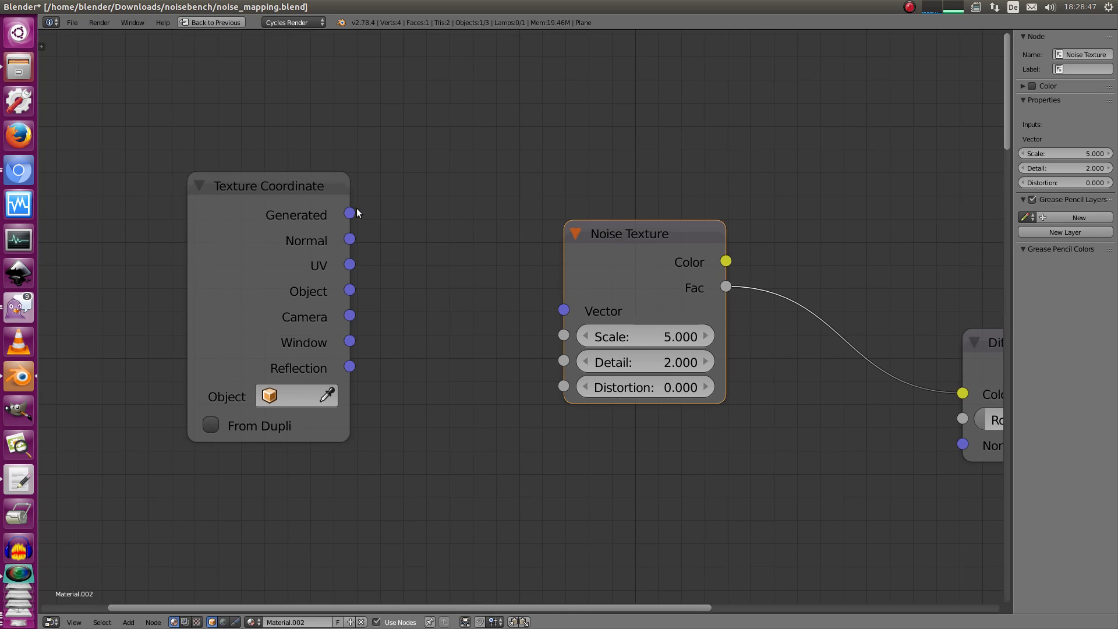
drag(349, 213, 579, 312)
scroll(469, 323, down, 10)
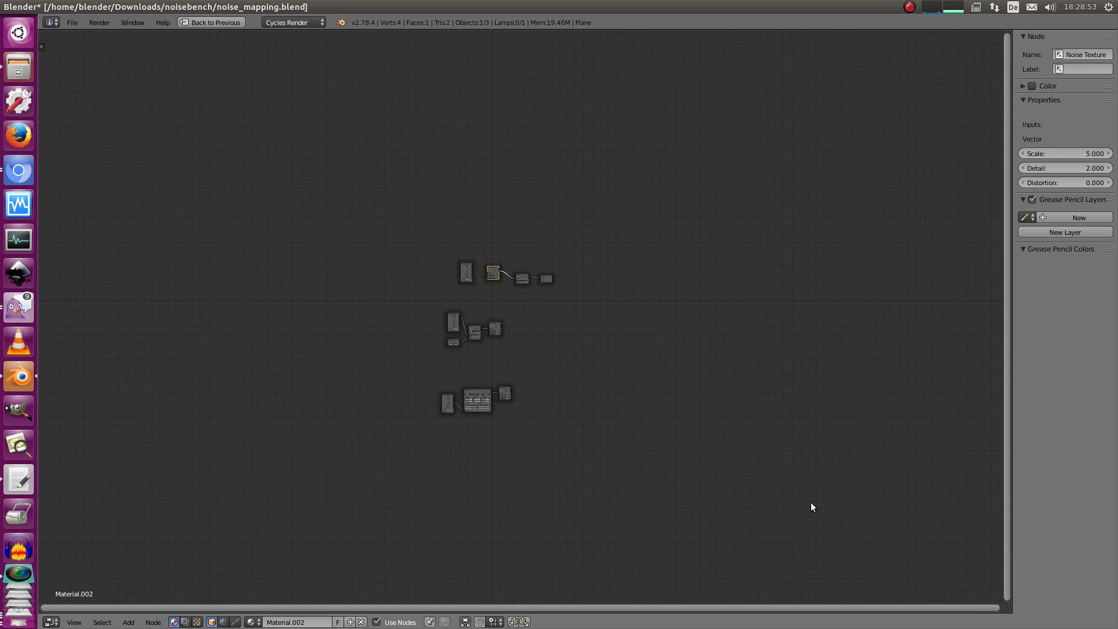
key(ctrl+z)
Move the Texture Coordinate node closer to the Noise Texture node in the upper setup.
scroll(443, 324, up, 20)
middle_drag(212, 155, 504, 508)
scroll(388, 341, up, 1)
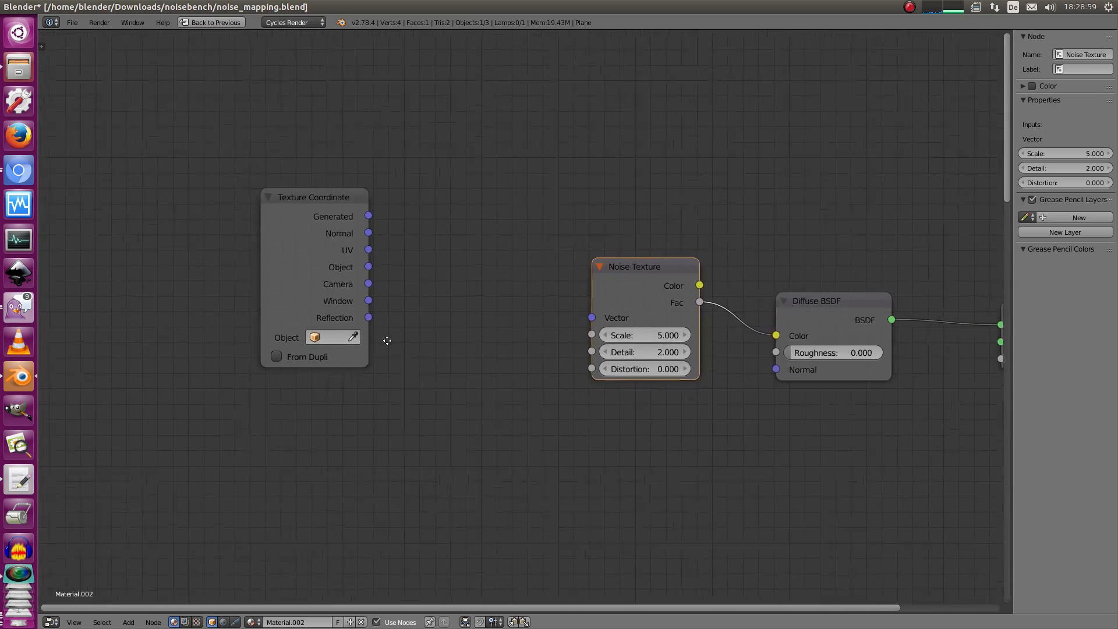
scroll(385, 338, up, 2)
middle_drag(359, 306, 376, 360)
scroll(446, 331, up, 4)
middle_drag(583, 324, 426, 285)
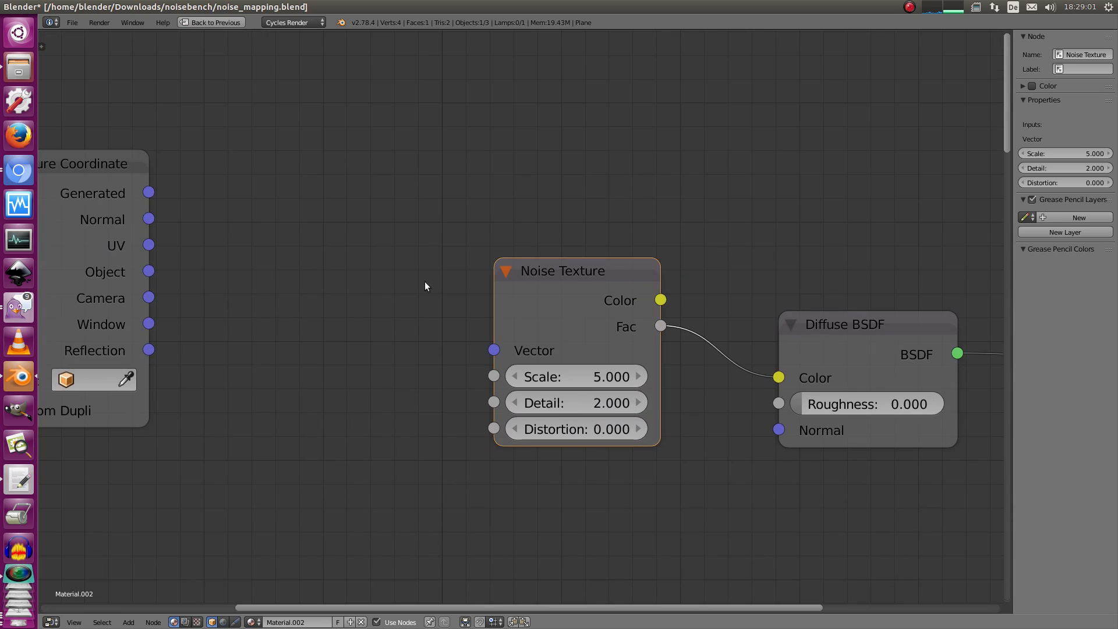
drag(109, 237, 309, 279)
middle_drag(364, 316, 401, 279)
drag(283, 285, 202, 299)
Try linking the Texture Coordinate's Object and UV outputs to the Noise Texture node.
drag(305, 289, 530, 314)
drag(305, 264, 533, 350)
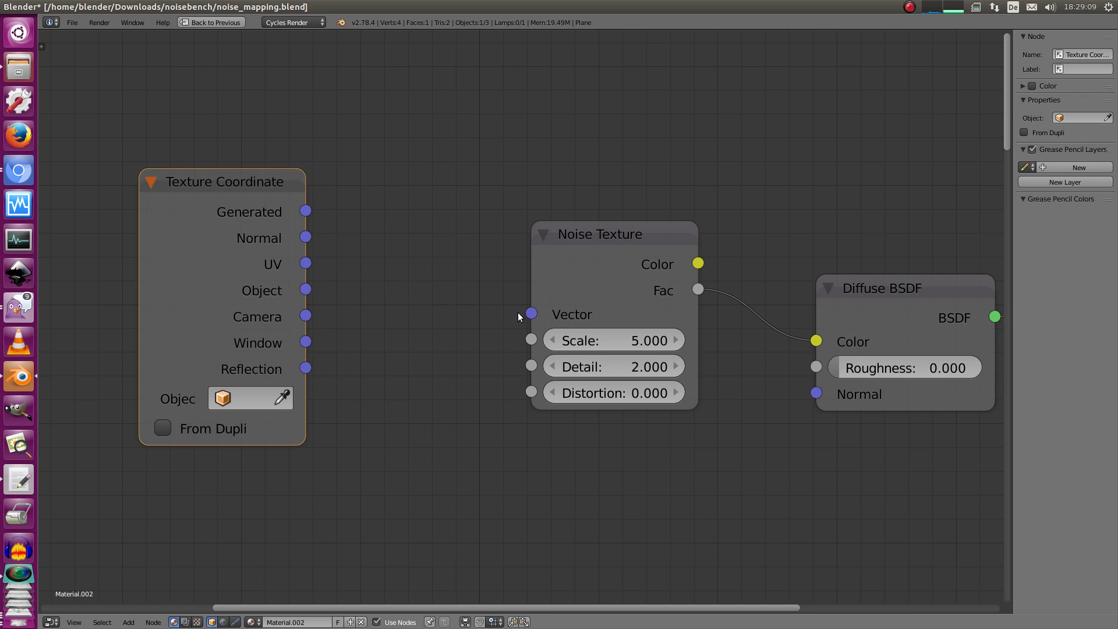
middle_drag(437, 269, 421, 251)
mouse_move(514, 296)
mouse_down()
mouse_move(475, 309)
mouse_move(515, 278)
mouse_up()
middle_drag(445, 246, 410, 242)
scroll(391, 288, up, 1)
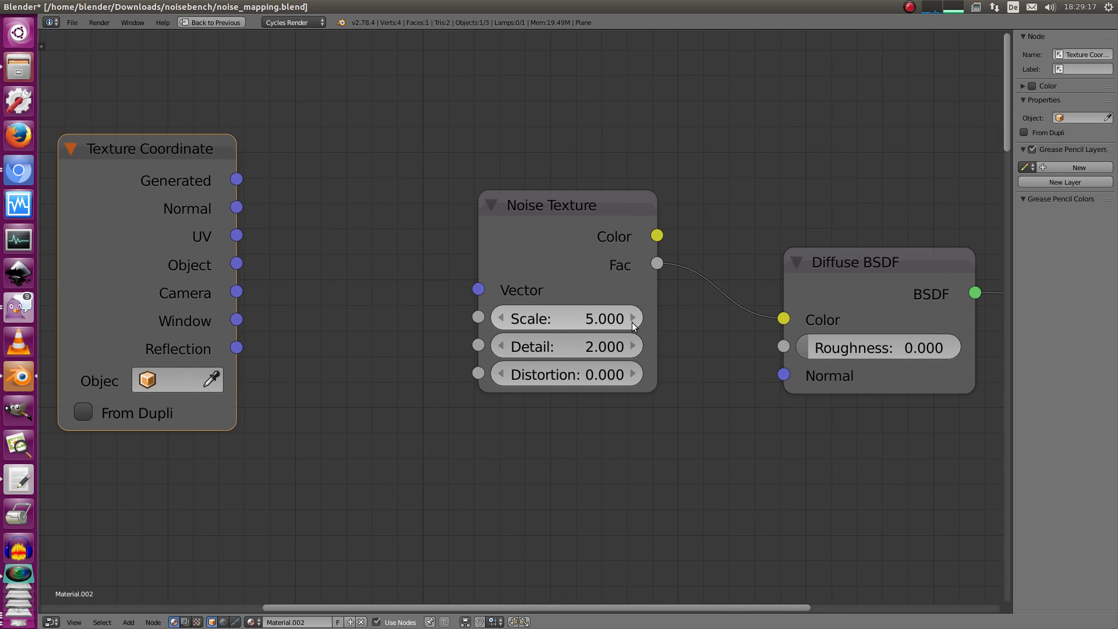
Connect the Texture Coordinate's Object output to the Noise Texture's Vector input.
drag(479, 289, 455, 265)
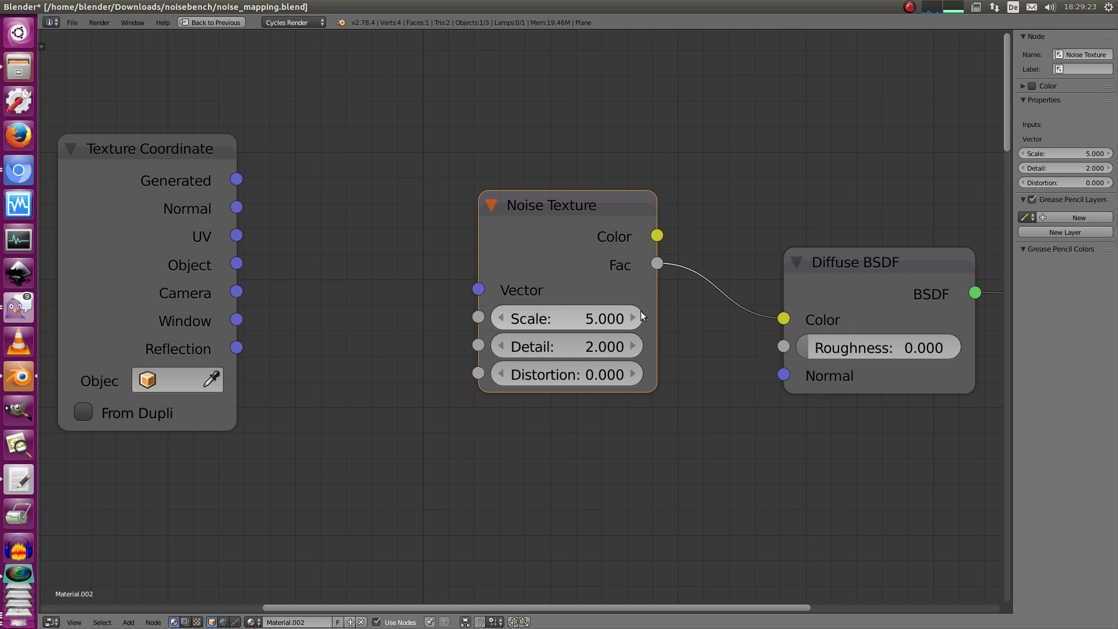
middle_drag(290, 278, 335, 299)
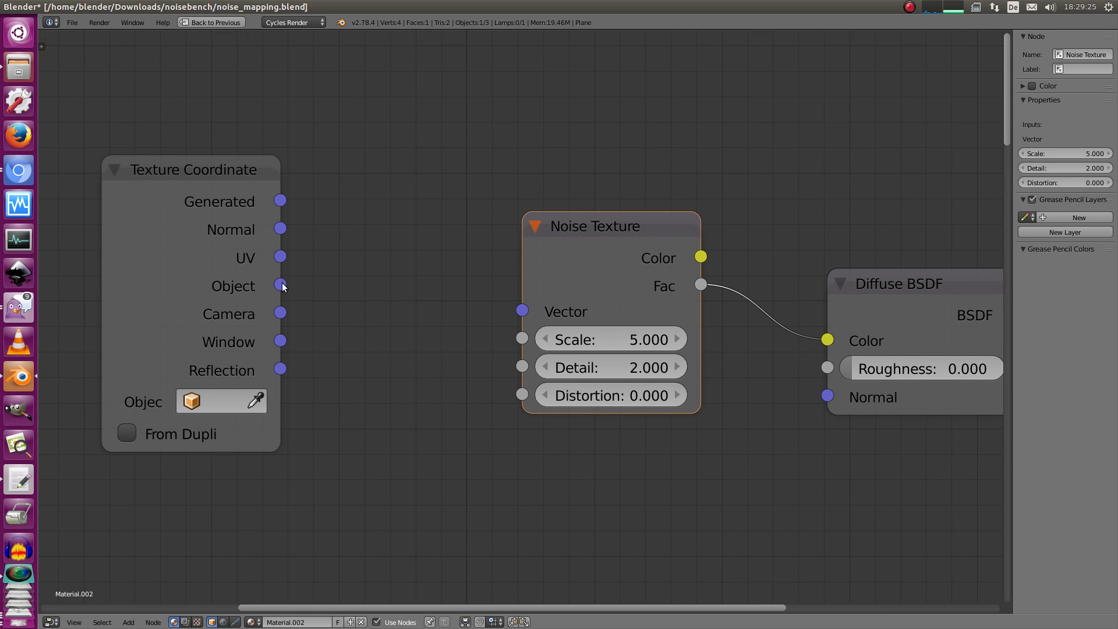
drag(281, 286, 506, 302)
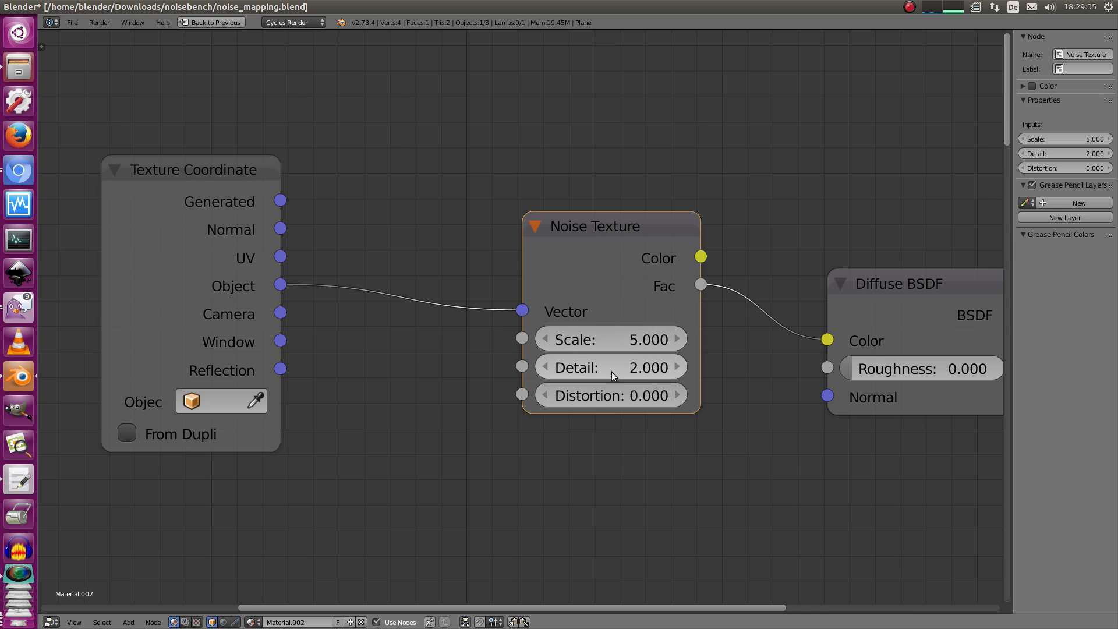
Move the lower setup of Texture Coordinate, Scale, Multiply and Noise Texture nodes up beneath the upper node setup, and deselect everything.
scroll(374, 365, down, 5)
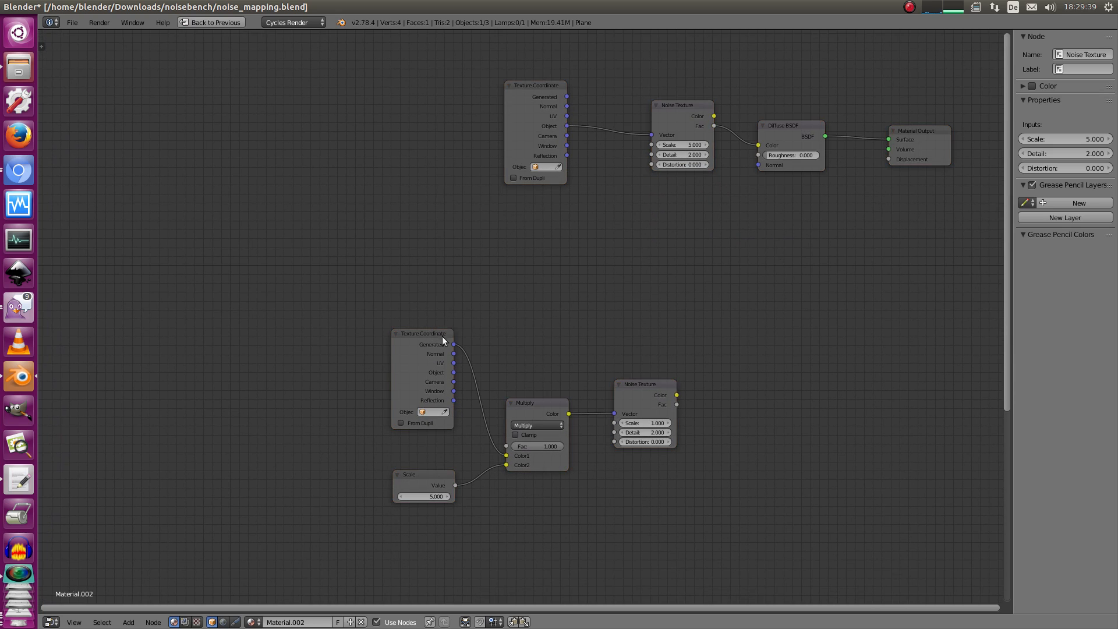
key(b)
drag(372, 303, 556, 519)
key(g)
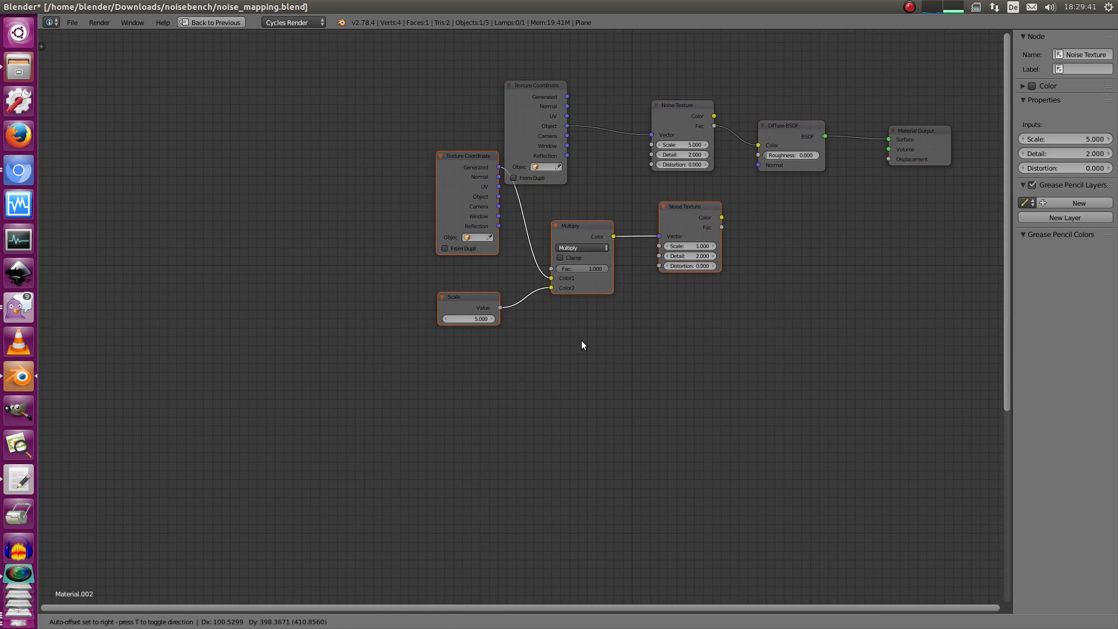
click(581, 340)
middle_drag(670, 100, 554, 224)
scroll(550, 226, up, 5)
key(a)
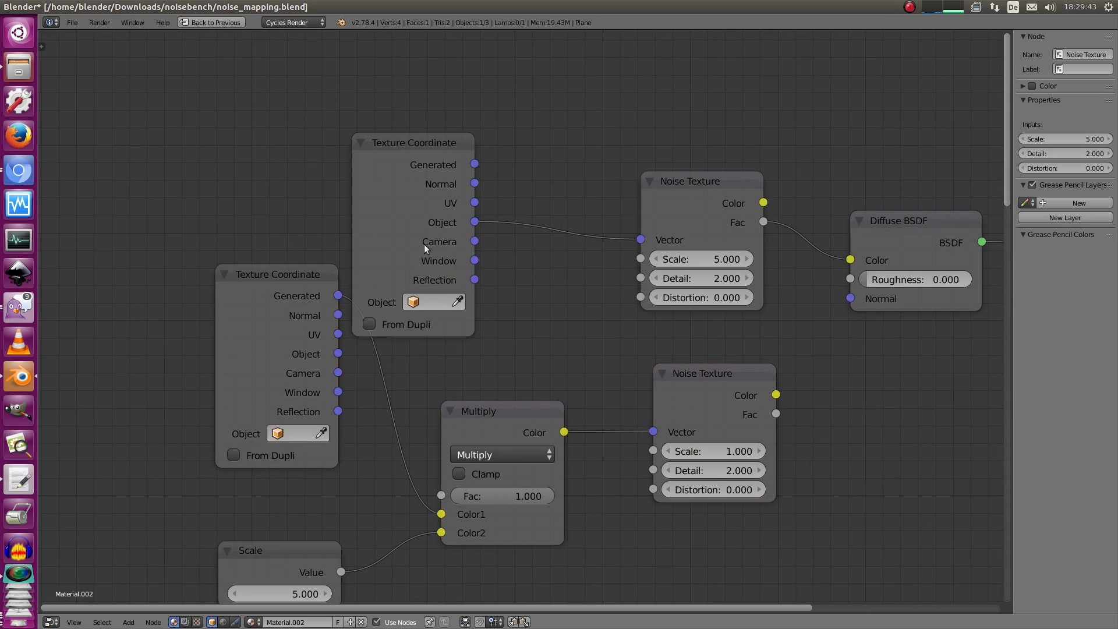
Reposition the upper Texture Coordinate node so that it no longer overlaps the links of the Multiply setup.
drag(424, 243, 317, 119)
middle_drag(491, 167, 475, 110)
drag(690, 326, 682, 328)
middle_drag(470, 287, 473, 366)
drag(294, 128, 453, 201)
middle_drag(487, 225, 403, 228)
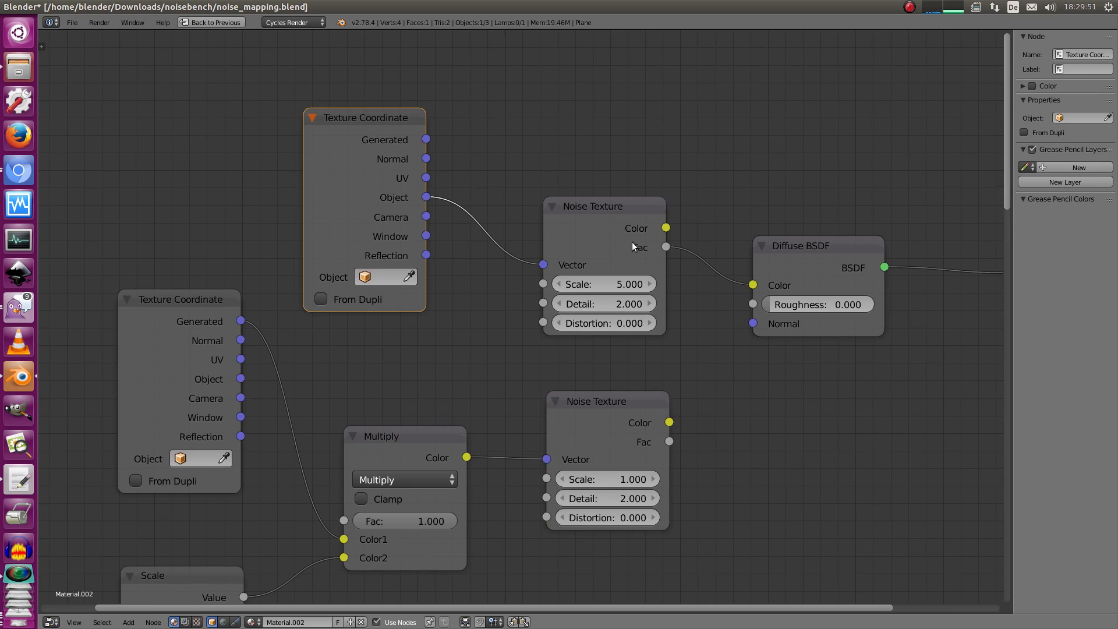
Render the plane with the upper noise setup, choose render Slot 6, and return to the node editor.
middle_drag(617, 256, 549, 253)
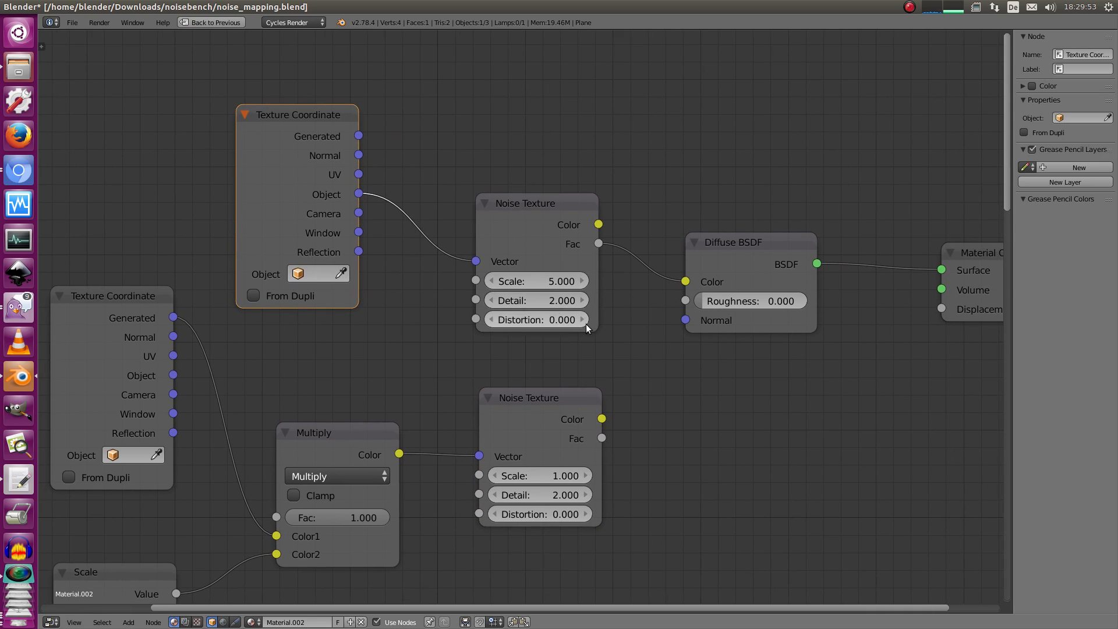
key(F12)
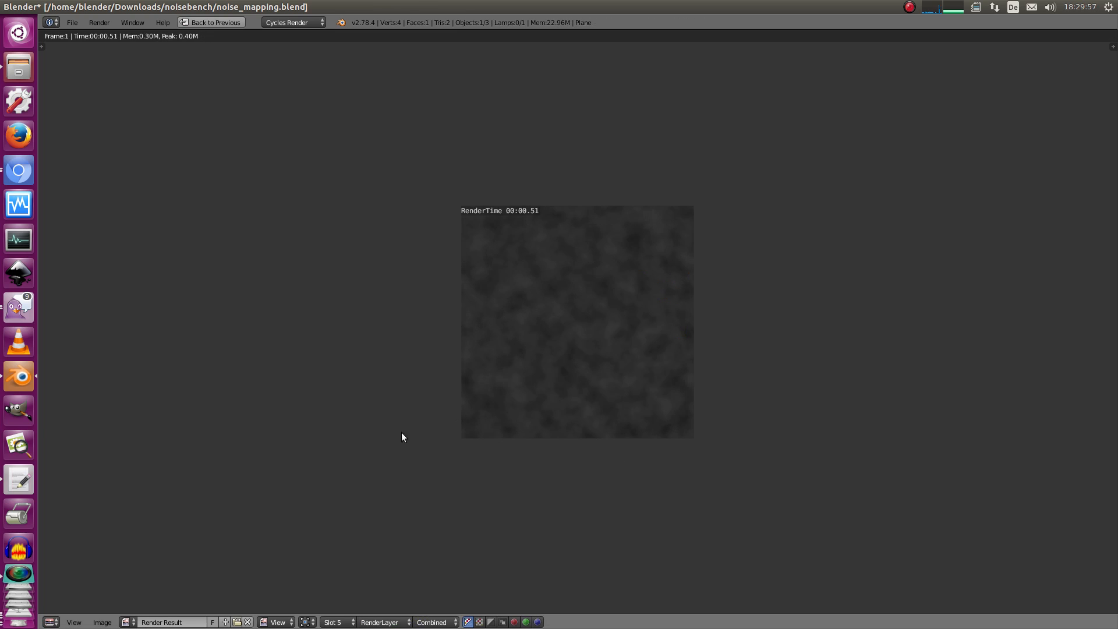
click(336, 622)
click(346, 549)
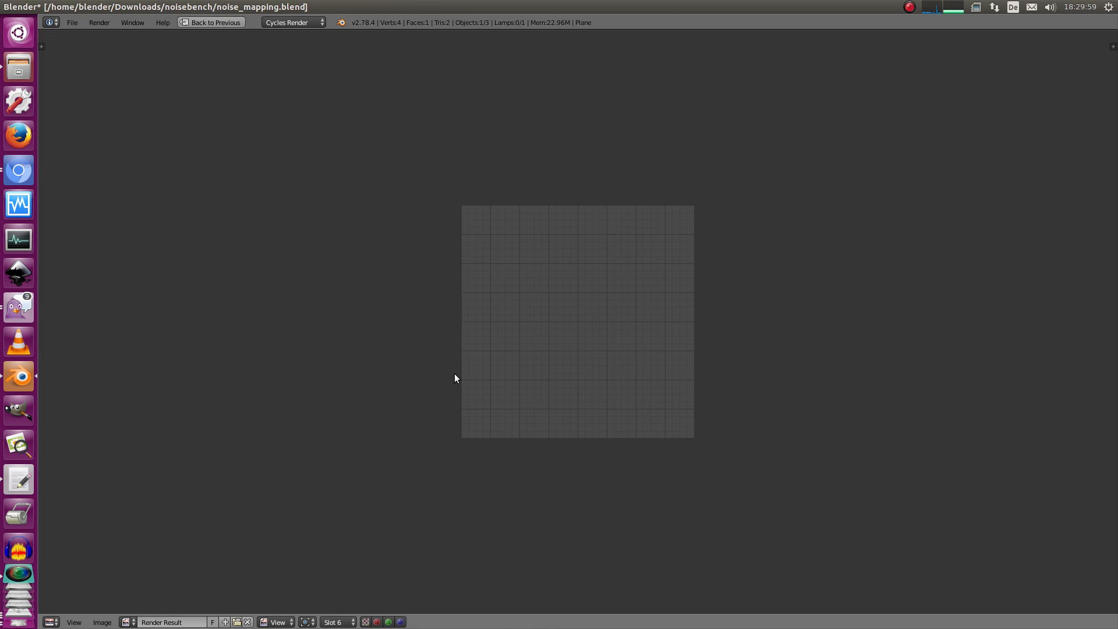
key(Escape)
Connect the Fac output of the lower Noise Texture to the Diffuse BSDF's Color input.
click(554, 323)
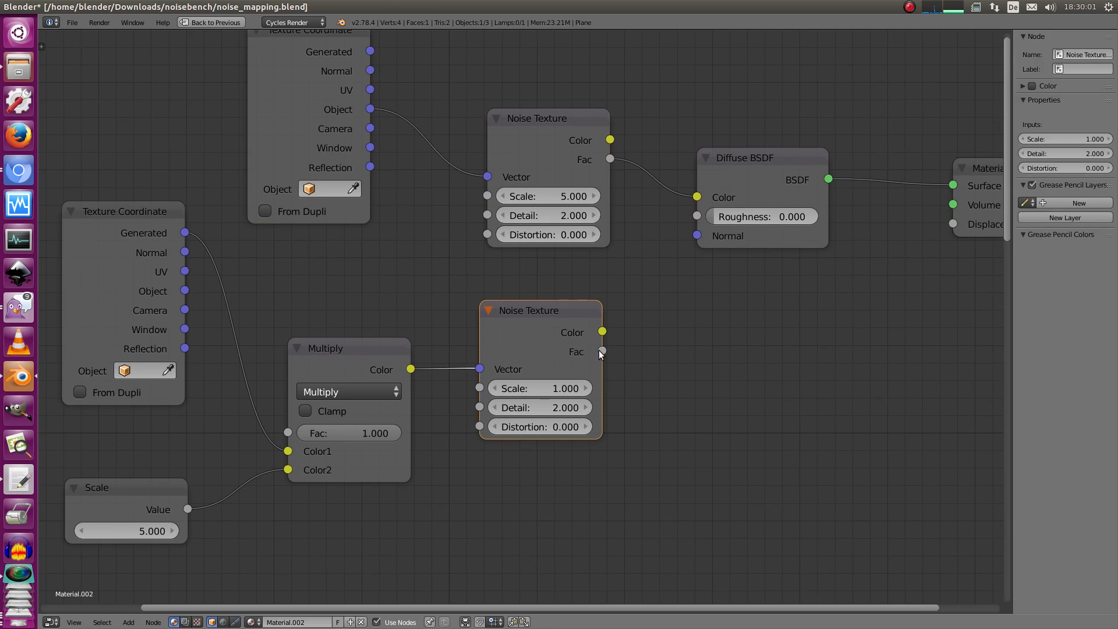
drag(603, 351, 697, 197)
scroll(598, 267, up, 2)
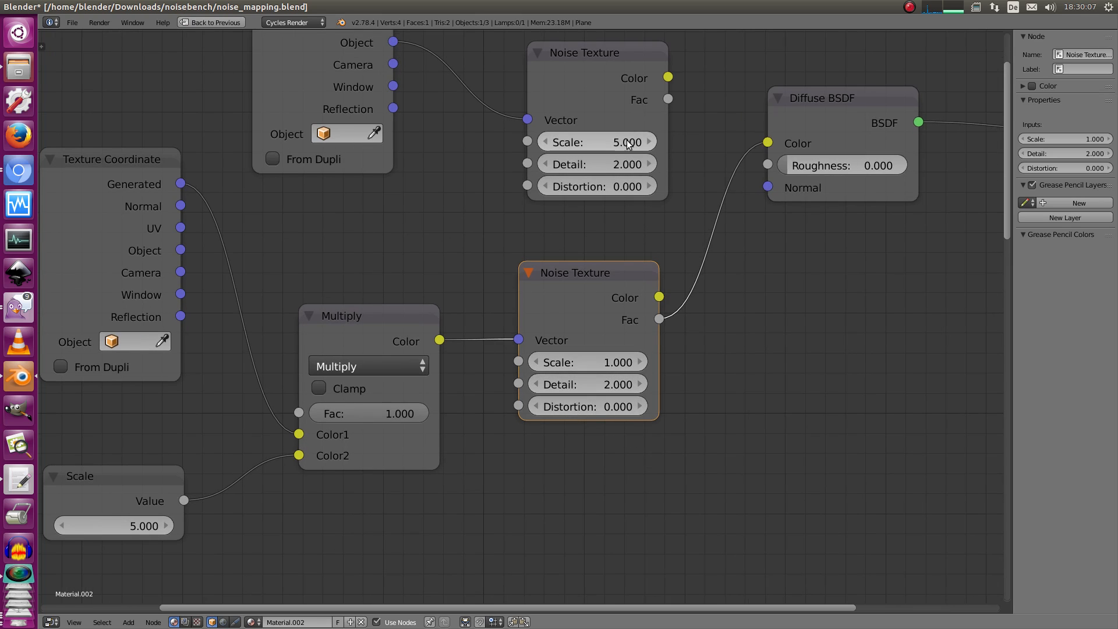
middle_drag(431, 396, 661, 363)
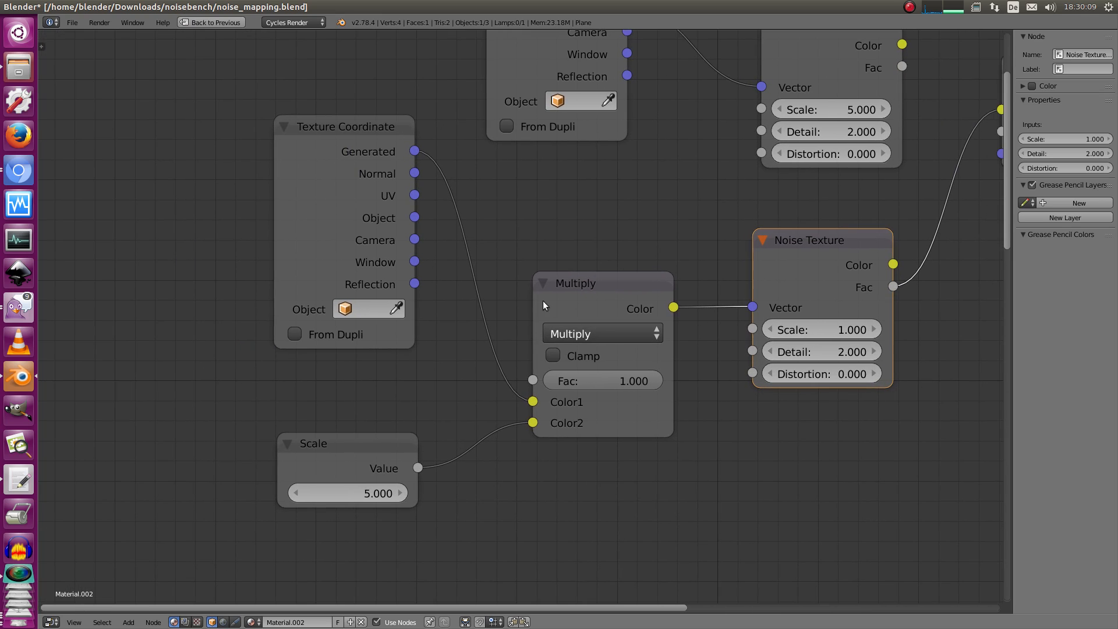
Feed the lower Texture Coordinate's Object output into Multiply's Color1, and tidy the positions of the Scale, Multiply and Texture Coordinate nodes.
drag(376, 460, 381, 428)
drag(586, 288, 573, 242)
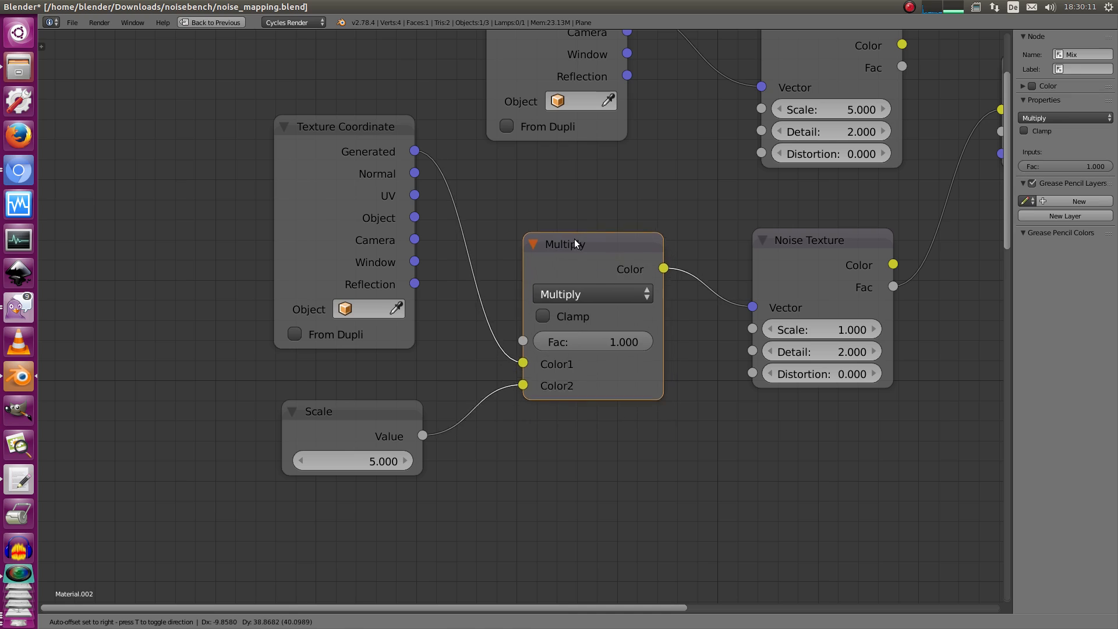
drag(414, 216, 519, 355)
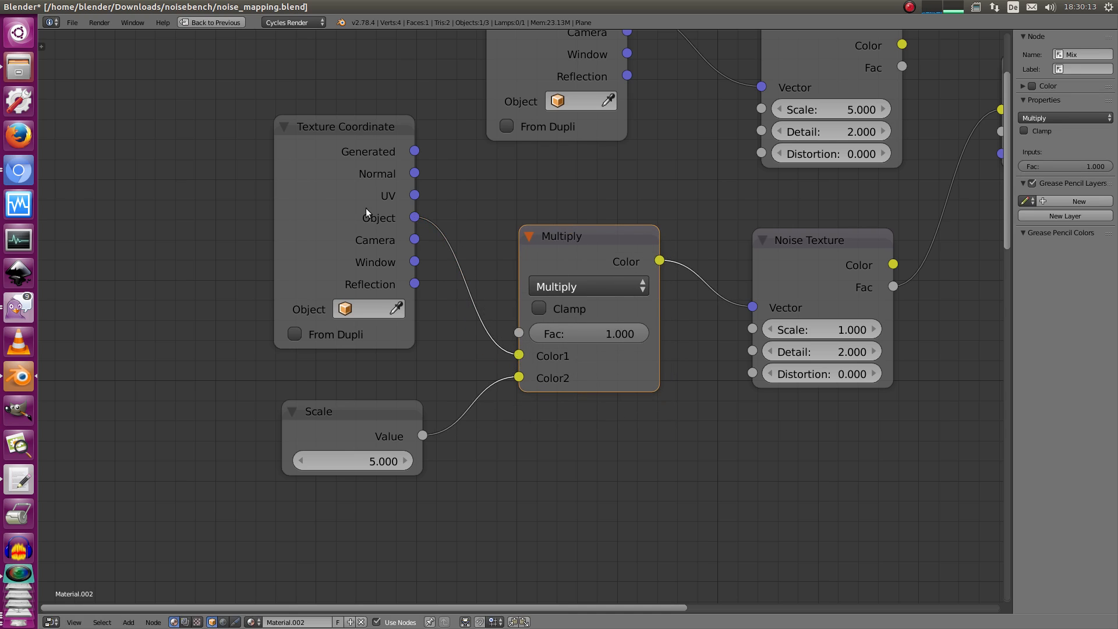
drag(384, 197, 388, 212)
drag(593, 256, 573, 262)
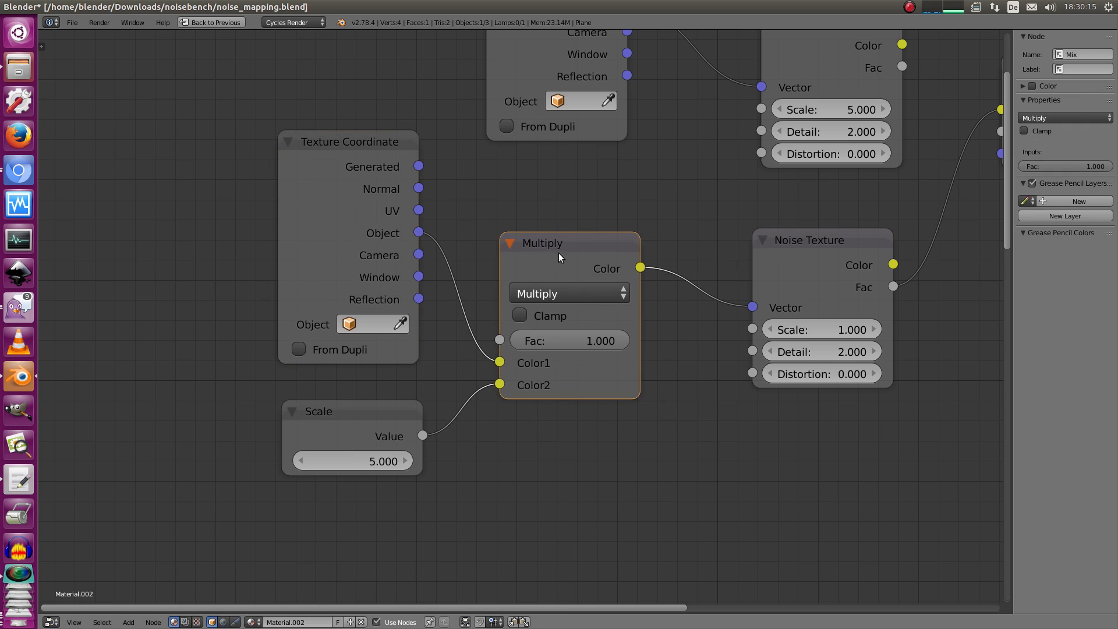
Shift the Scale node and the lower Texture Coordinate node slightly to align them in front of the Multiply node.
key(shift+a)
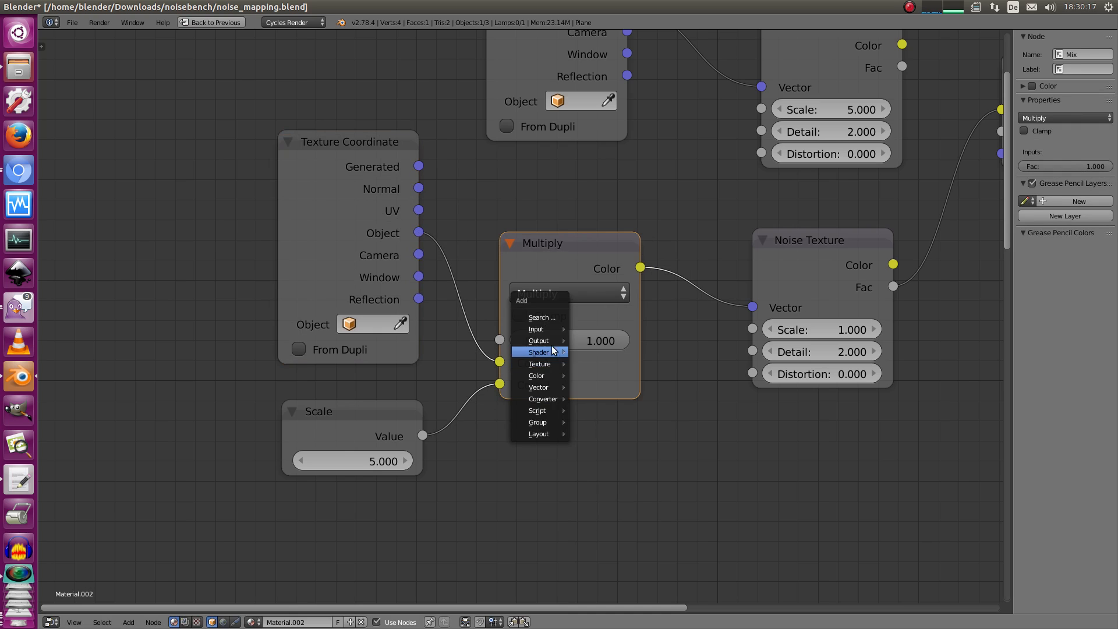
mouse_move(548, 377)
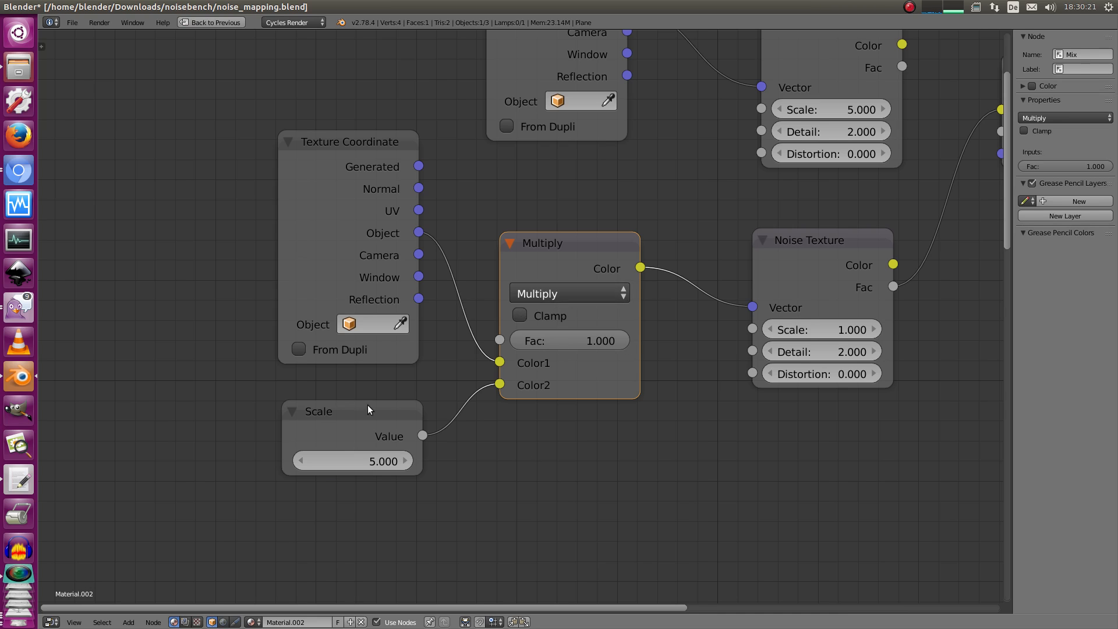
mouse_move(368, 405)
mouse_down()
mouse_move(348, 400)
mouse_move(357, 420)
mouse_up()
drag(380, 254, 372, 246)
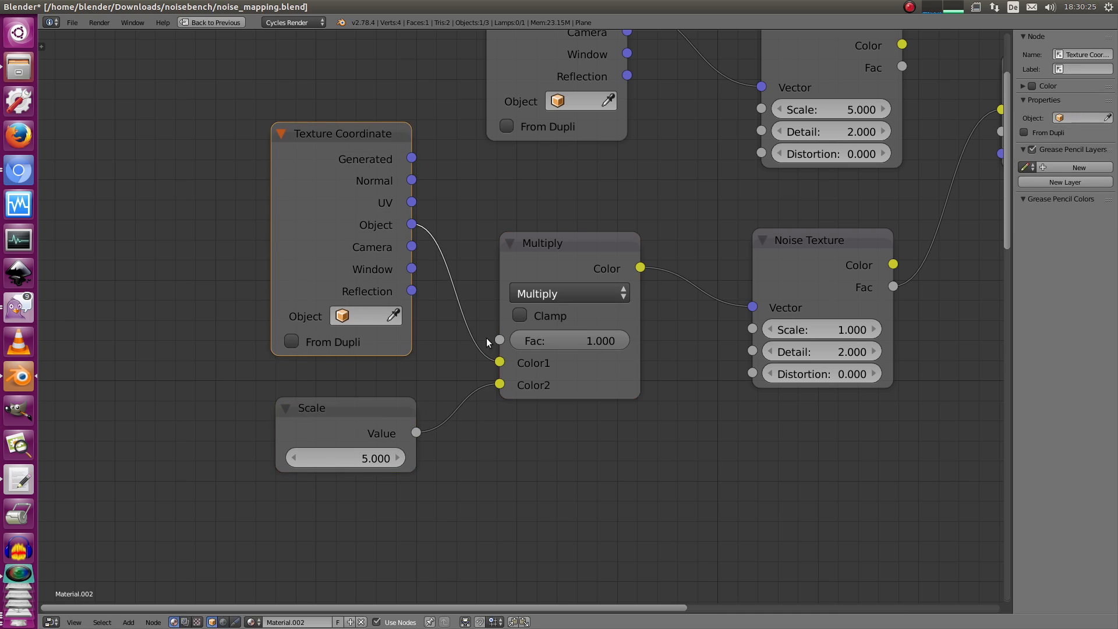
middle_drag(571, 242, 456, 271)
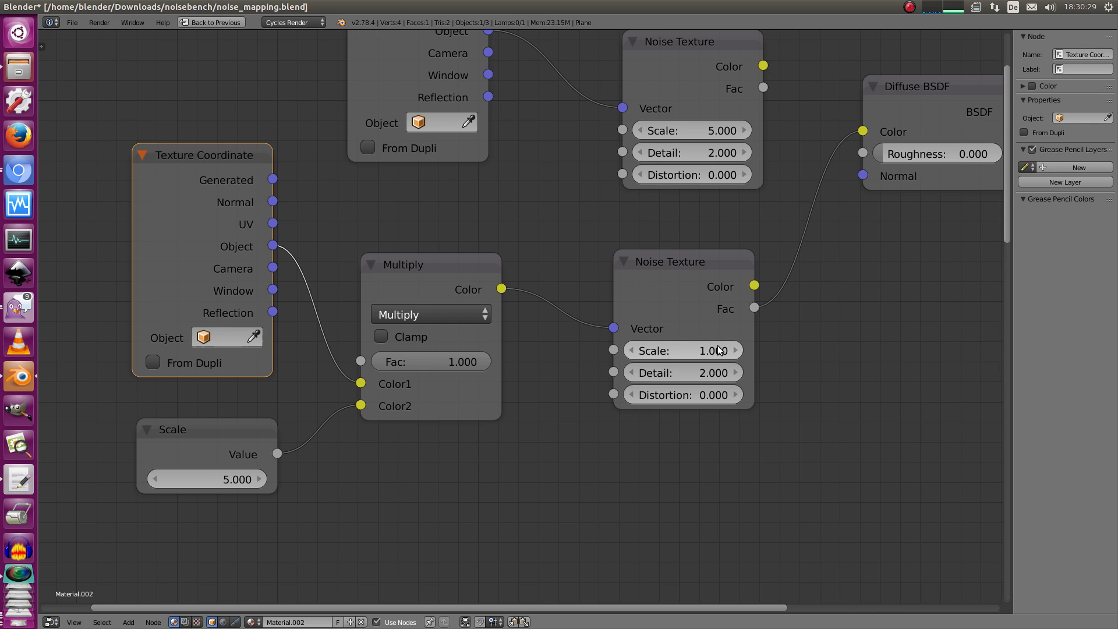
Render the Multiply noise setup into Slot 6 and compare it with render Slot 5, leaving Slot 5 active.
scroll(693, 352, down, 2)
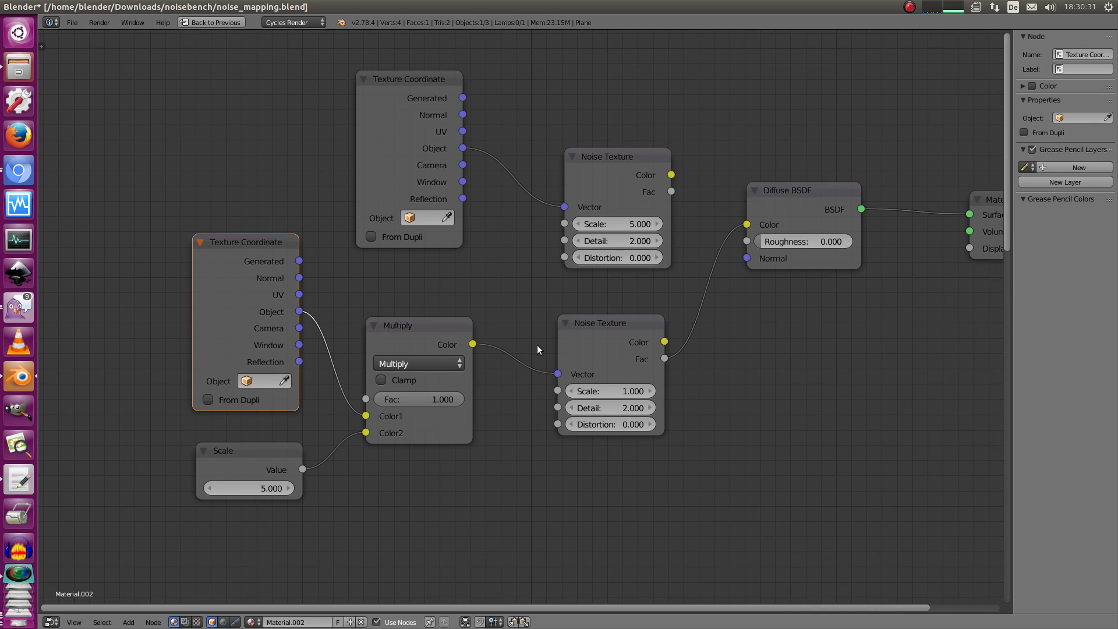
key(F12)
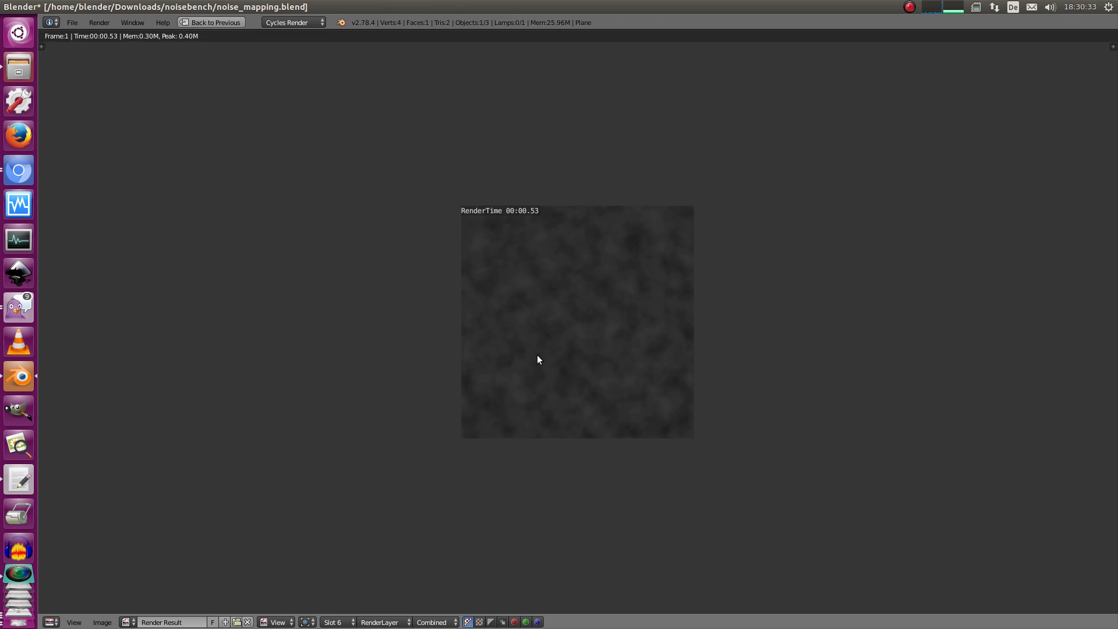
click(338, 622)
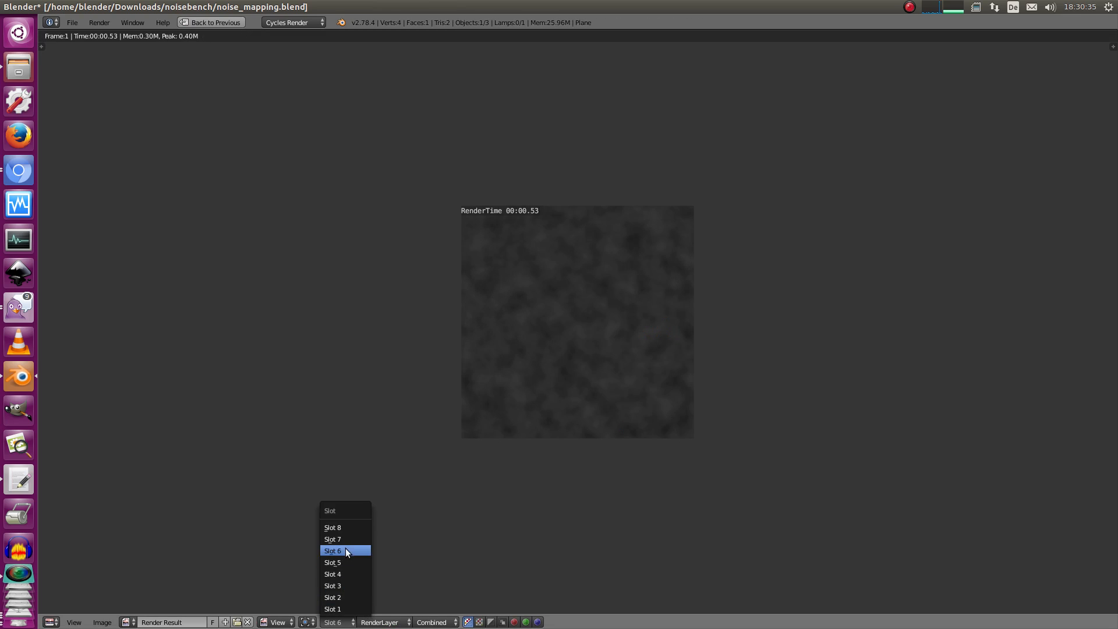
click(346, 549)
click(338, 622)
click(340, 561)
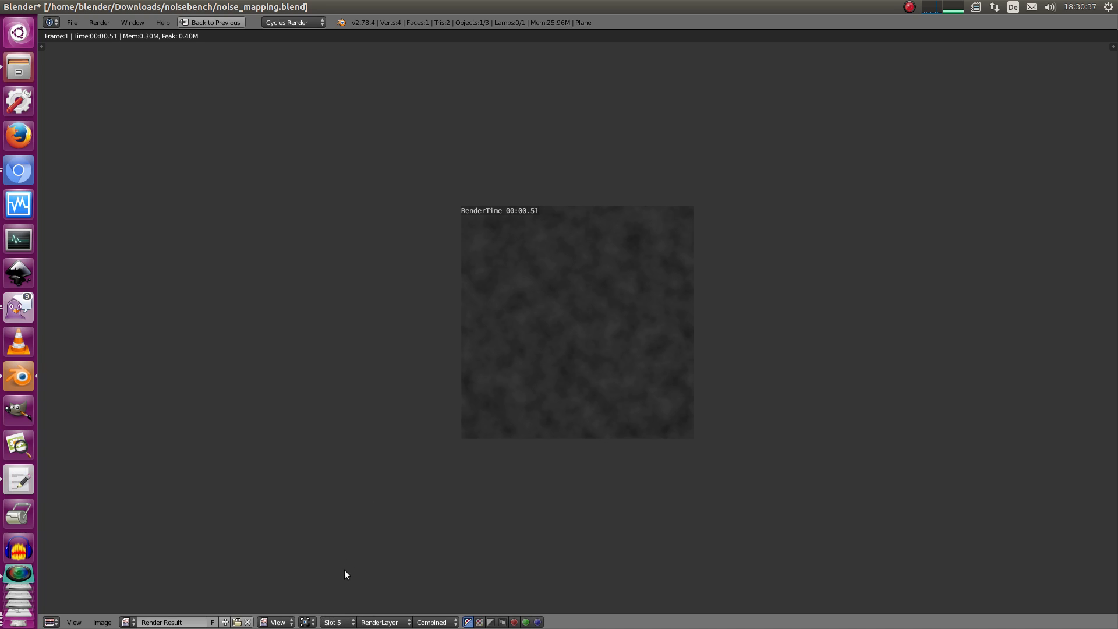
click(340, 622)
click(341, 610)
click(337, 621)
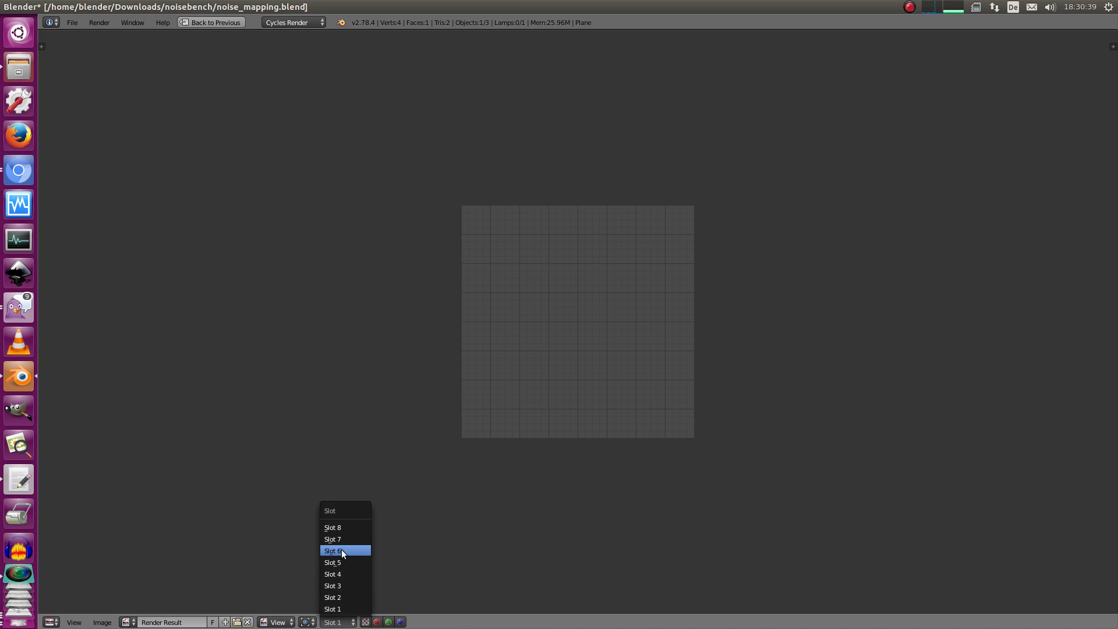
click(341, 550)
click(343, 622)
click(343, 562)
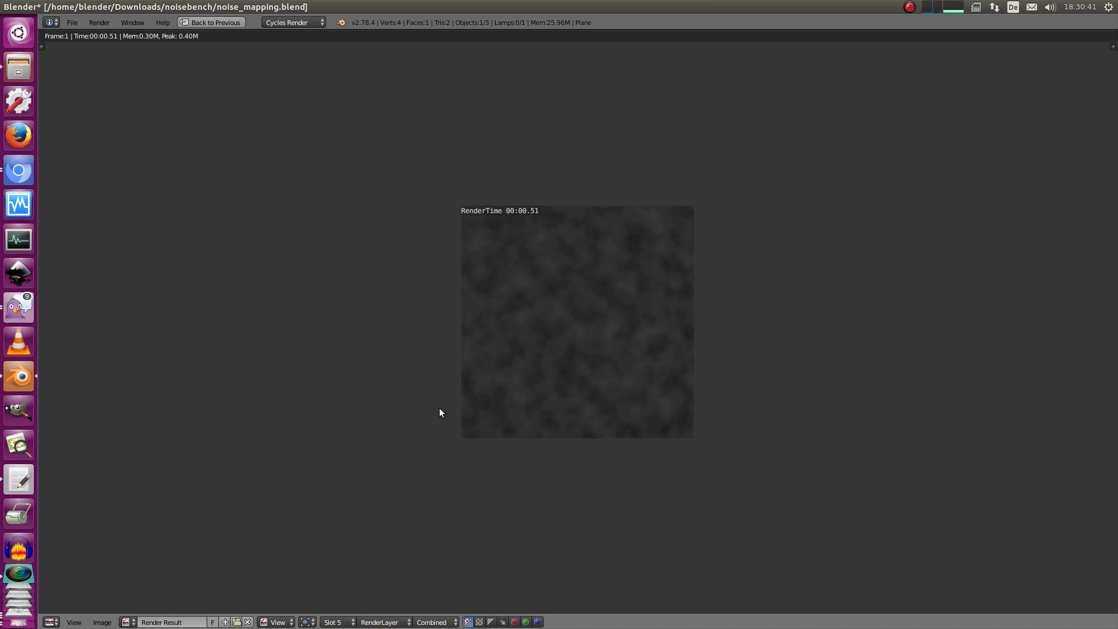
key(Escape)
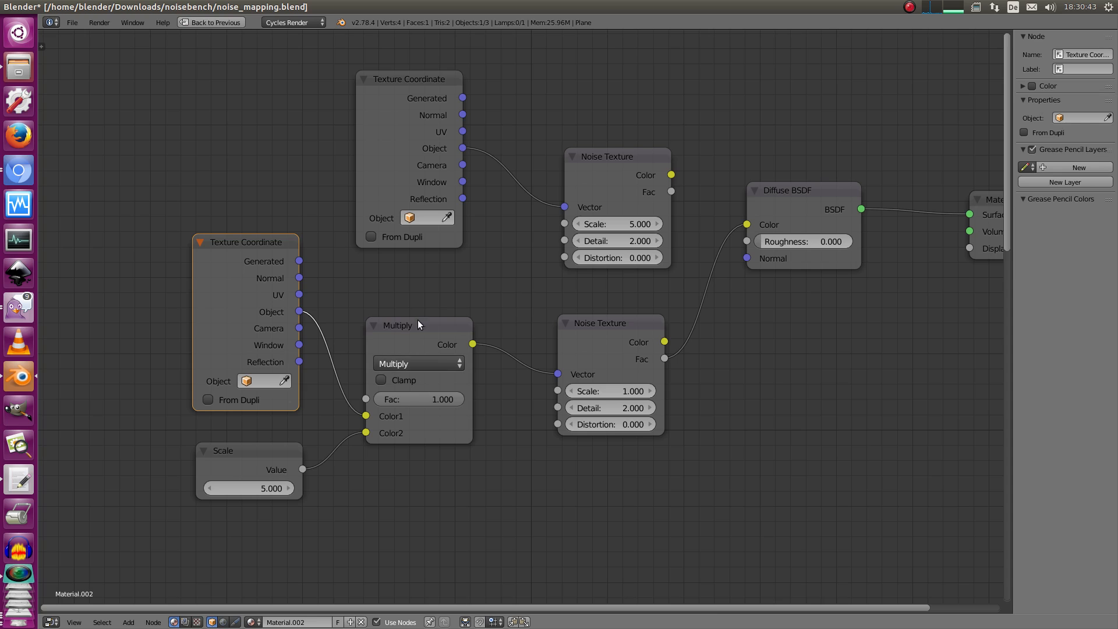
Nudge the Multiply node slightly and set the lower Noise Texture's Scale to 5.
drag(418, 320, 419, 326)
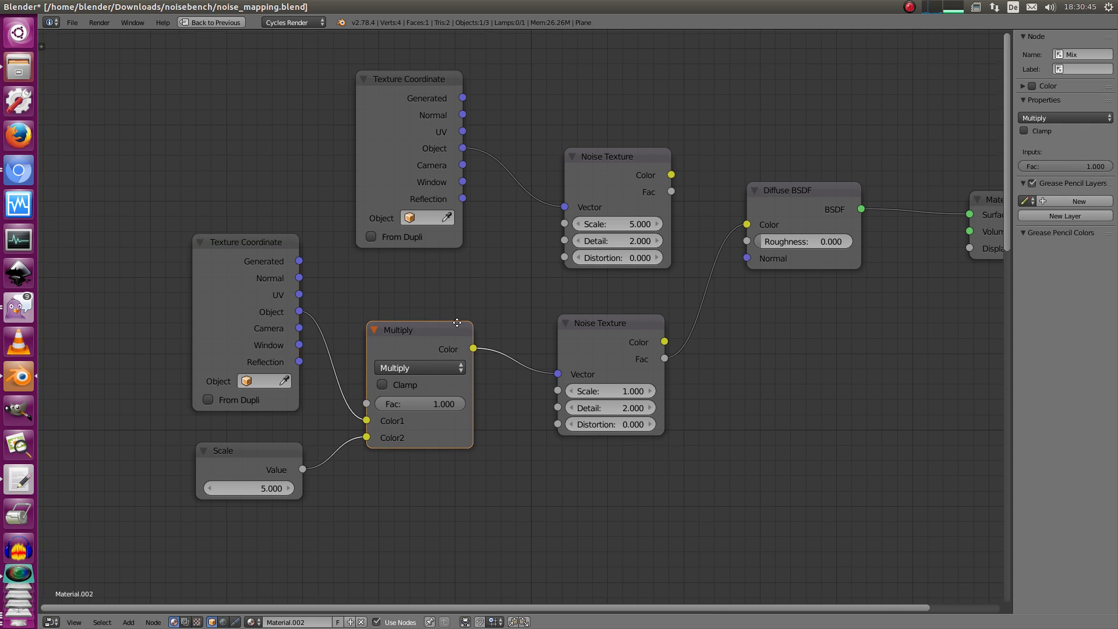
middle_drag(450, 393, 480, 364)
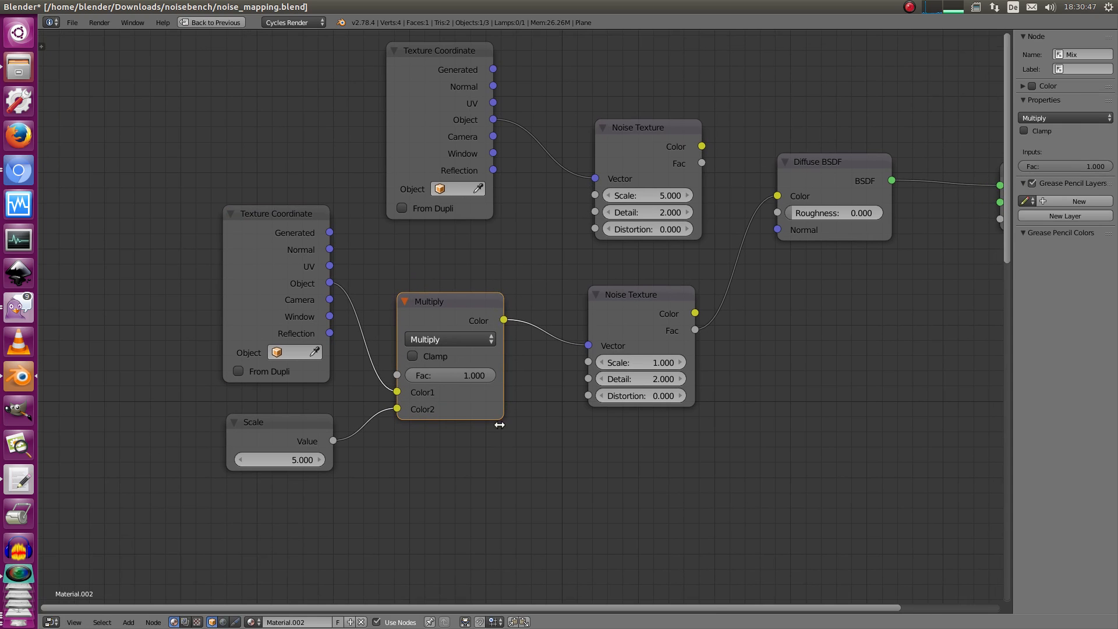
scroll(487, 482, up, 2)
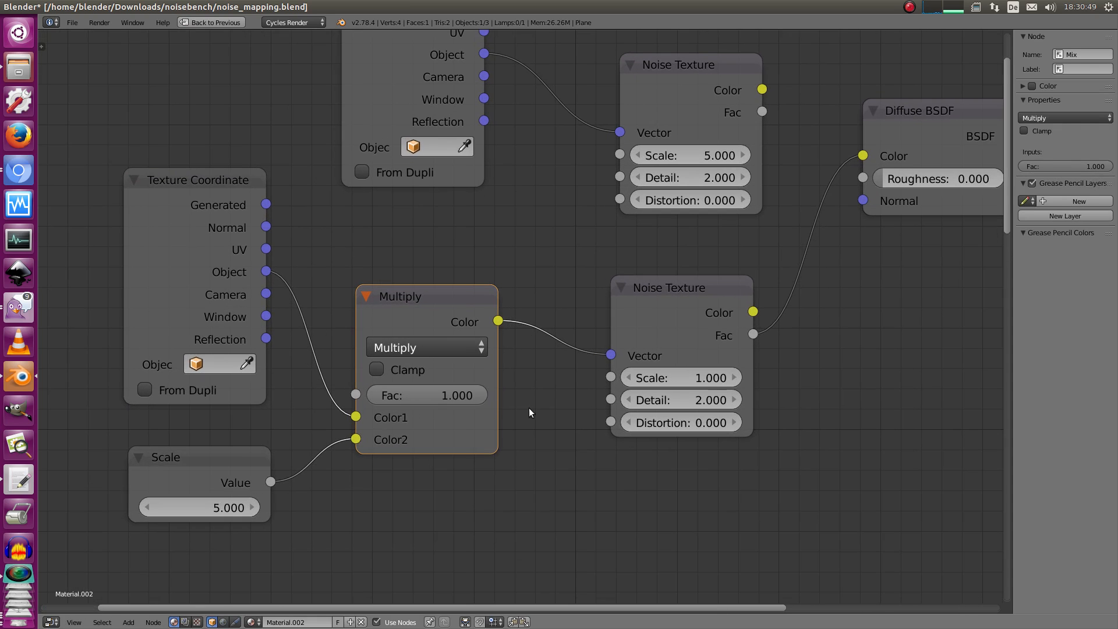
scroll(529, 408, down, 2)
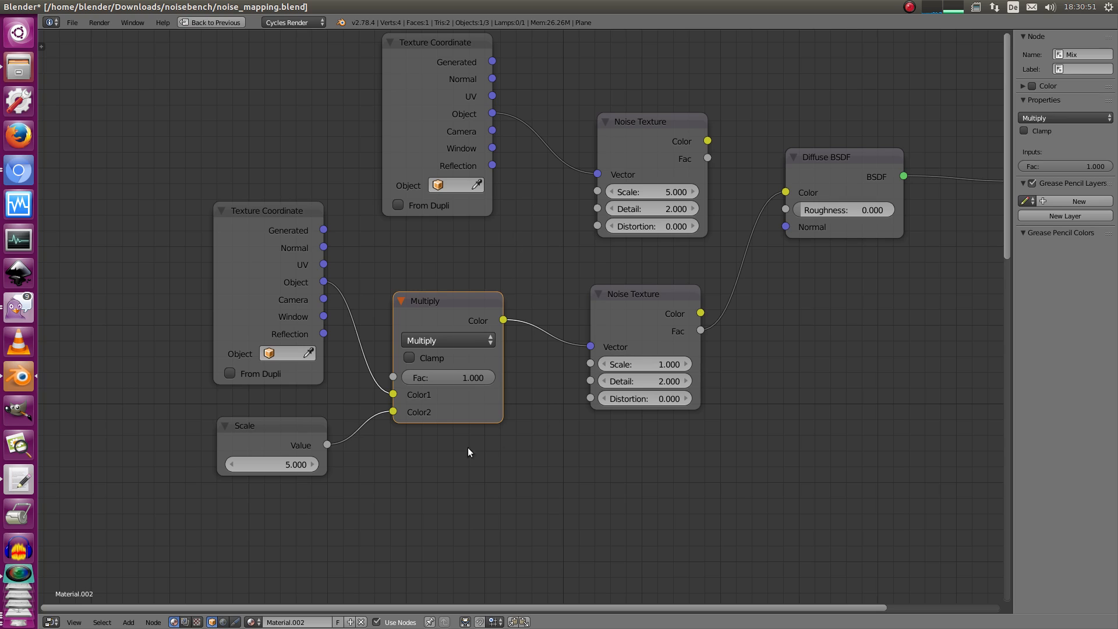
click(644, 364)
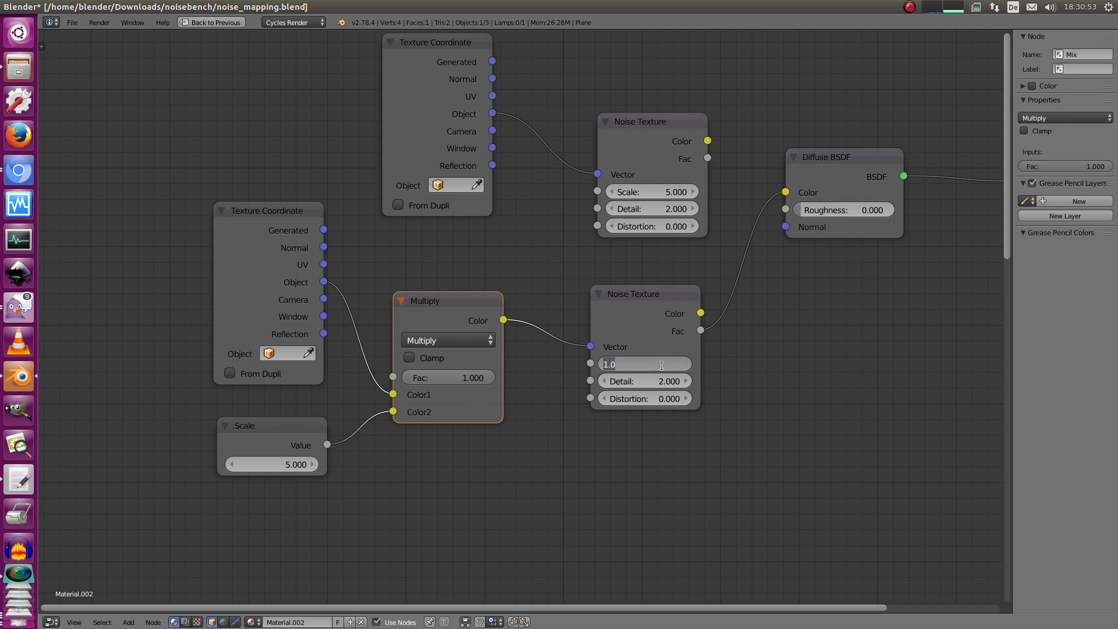
key(Escape)
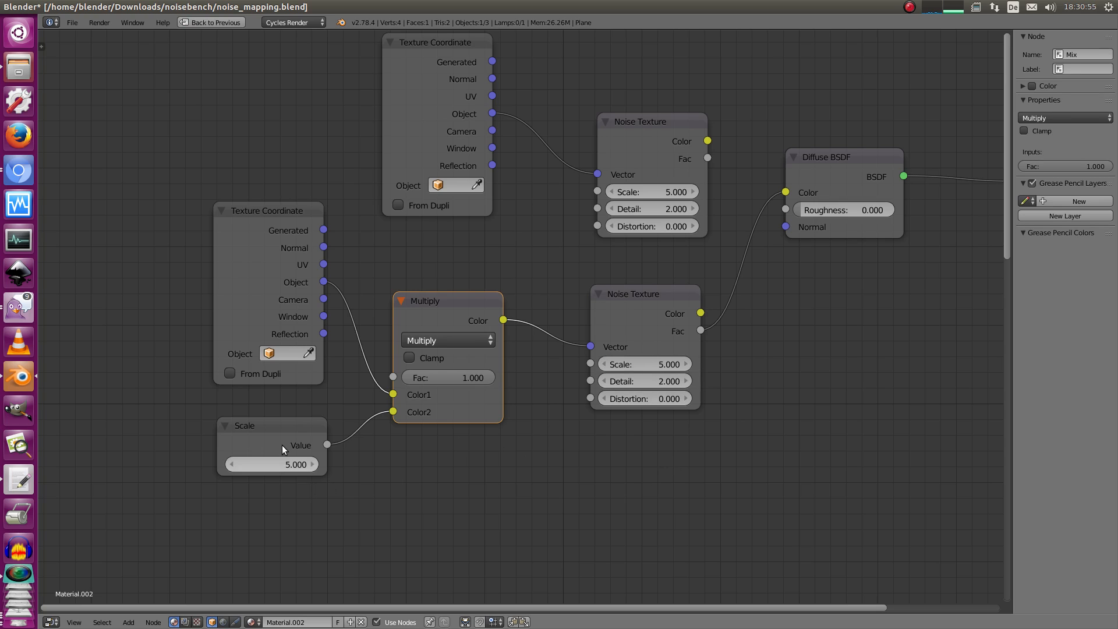
Move the Multiply node slightly, render the doubly scaled noise into Slot 5, and return to the node editor.
middle_drag(426, 293, 505, 305)
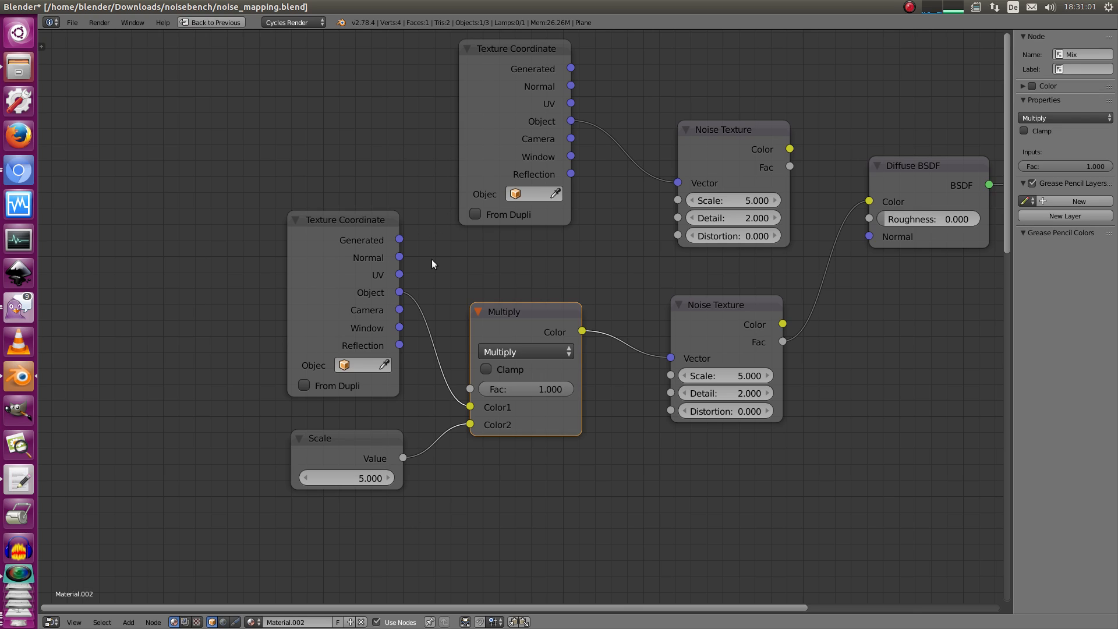
drag(520, 317, 512, 307)
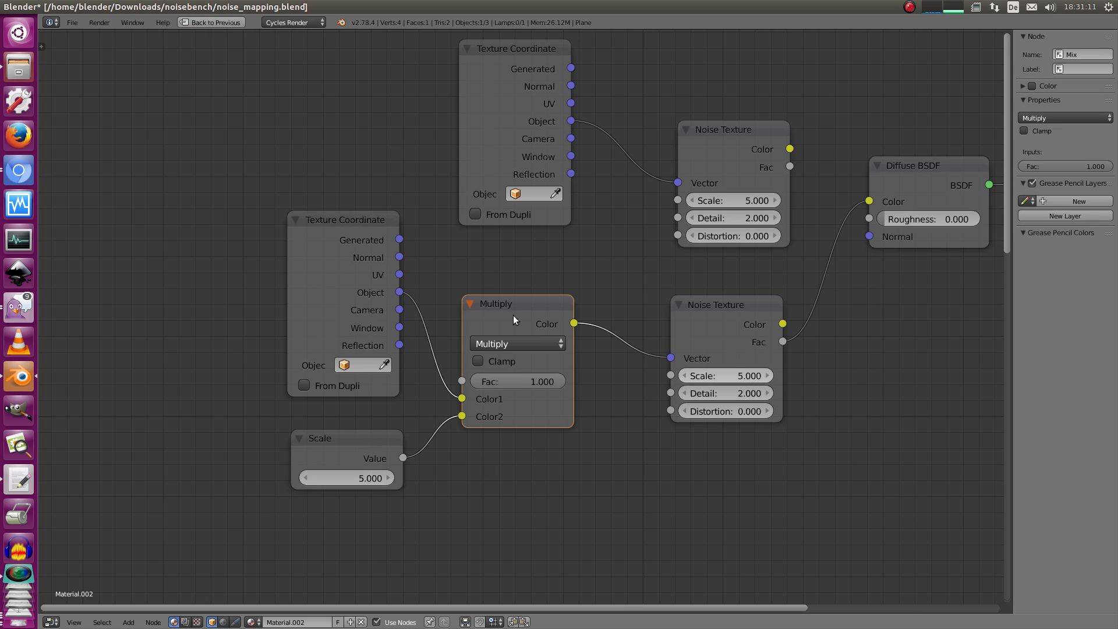
key(F12)
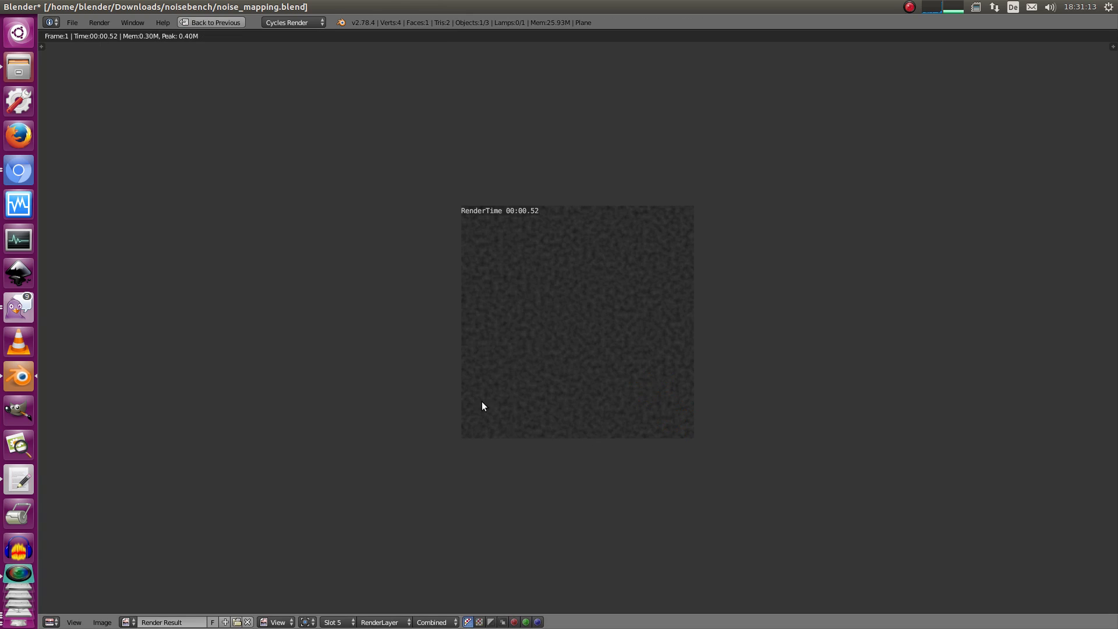
key(Escape)
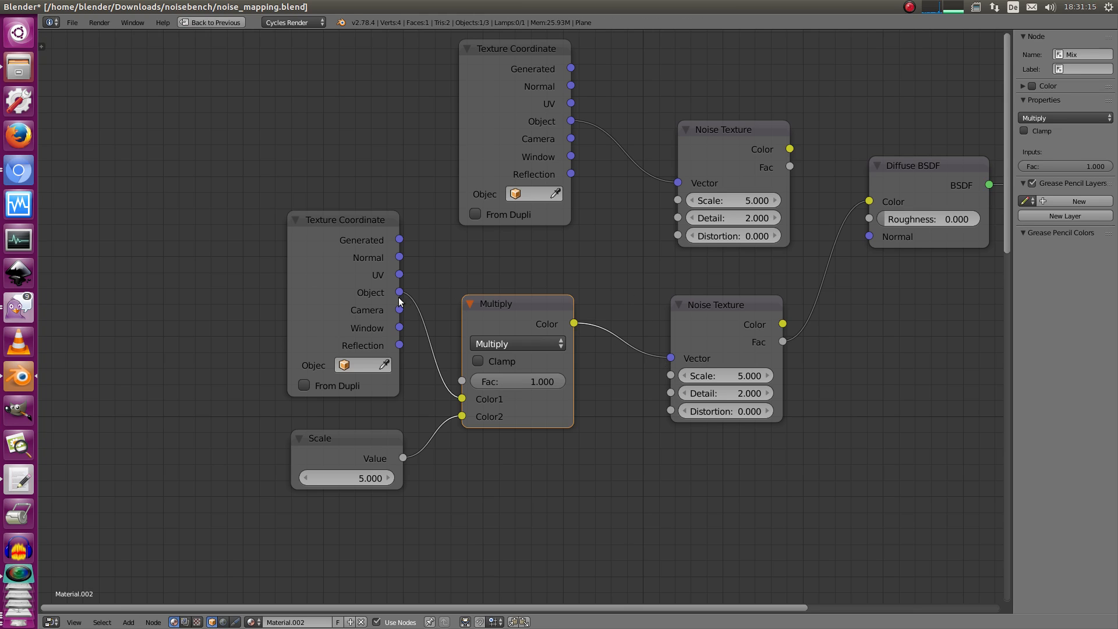
Connect the lower Texture Coordinate's Object output directly to the lower Noise Texture's Vector input and set that texture's Scale to 25.
drag(399, 292, 674, 359)
click(735, 378)
text(25)
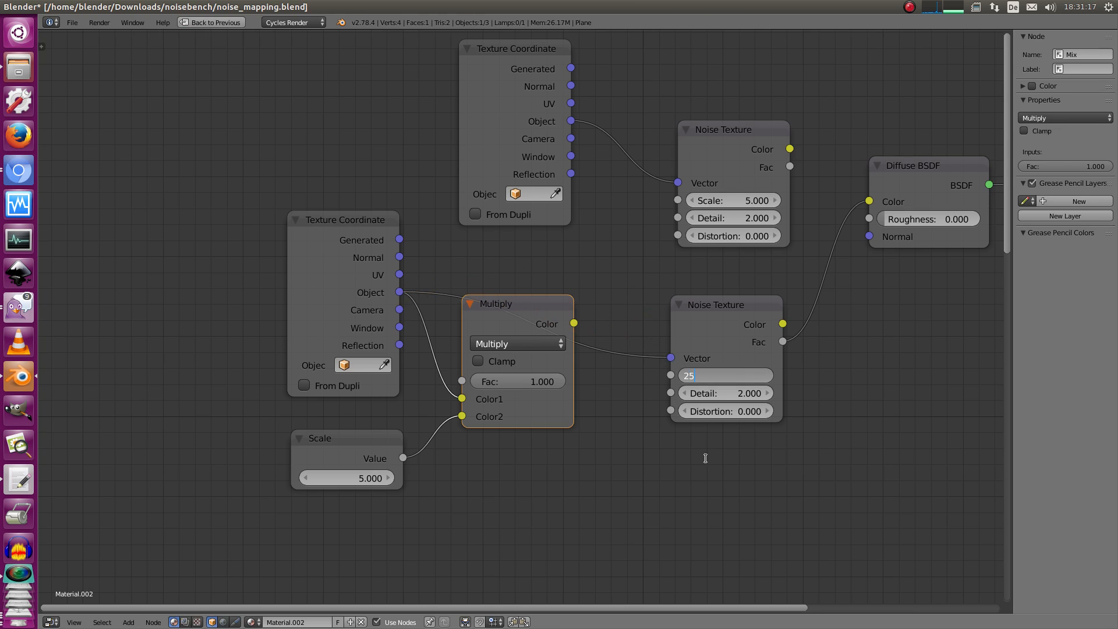
key(Return)
middle_drag(560, 353, 550, 359)
Render the directly connected noise into Slot 6, compare it with the earlier Multiply render, and return to the node editor.
key(F12)
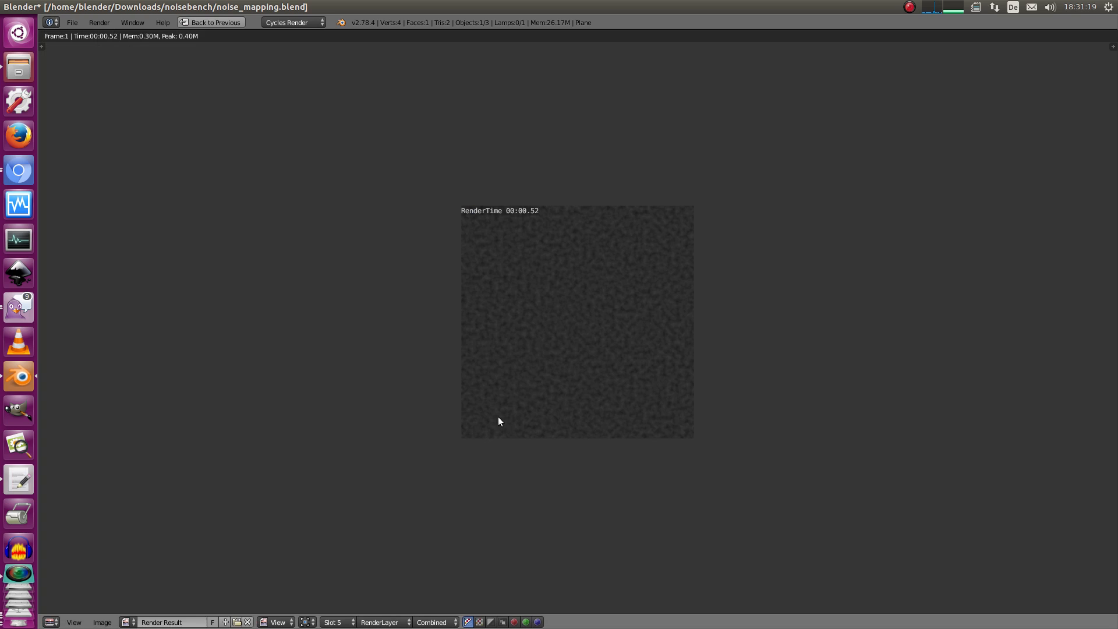
click(347, 622)
click(344, 551)
key(F12)
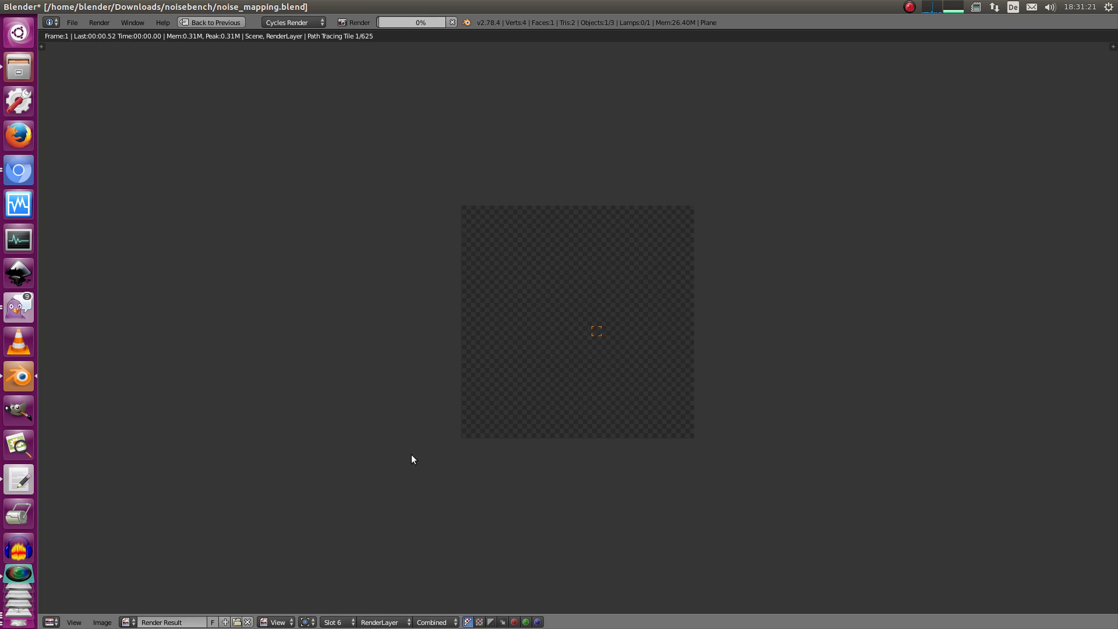
click(346, 622)
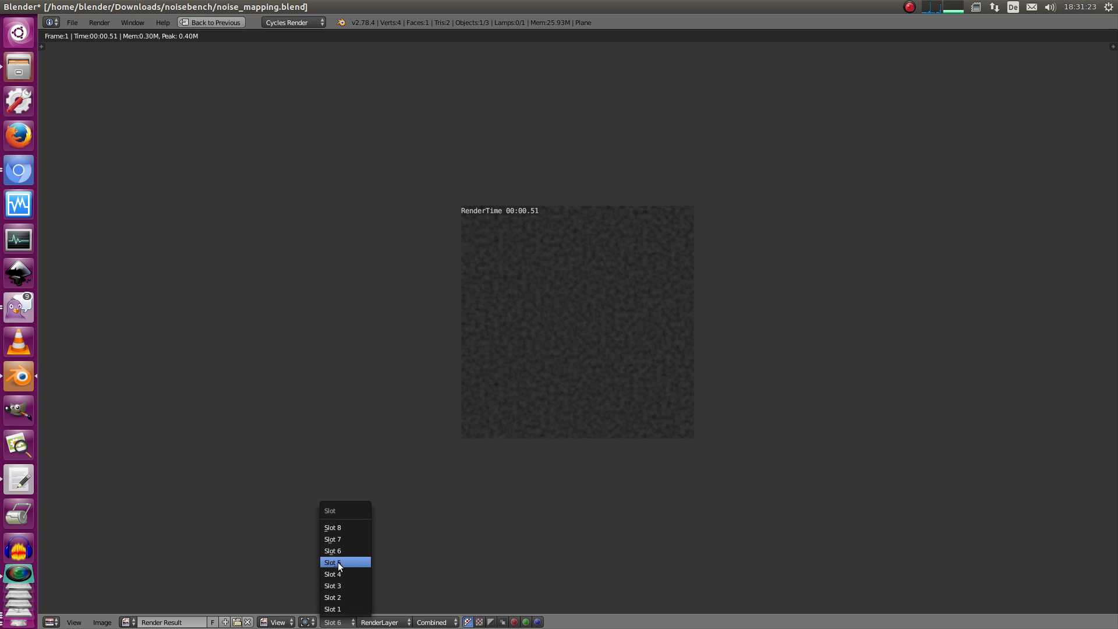
click(340, 574)
click(341, 623)
click(341, 551)
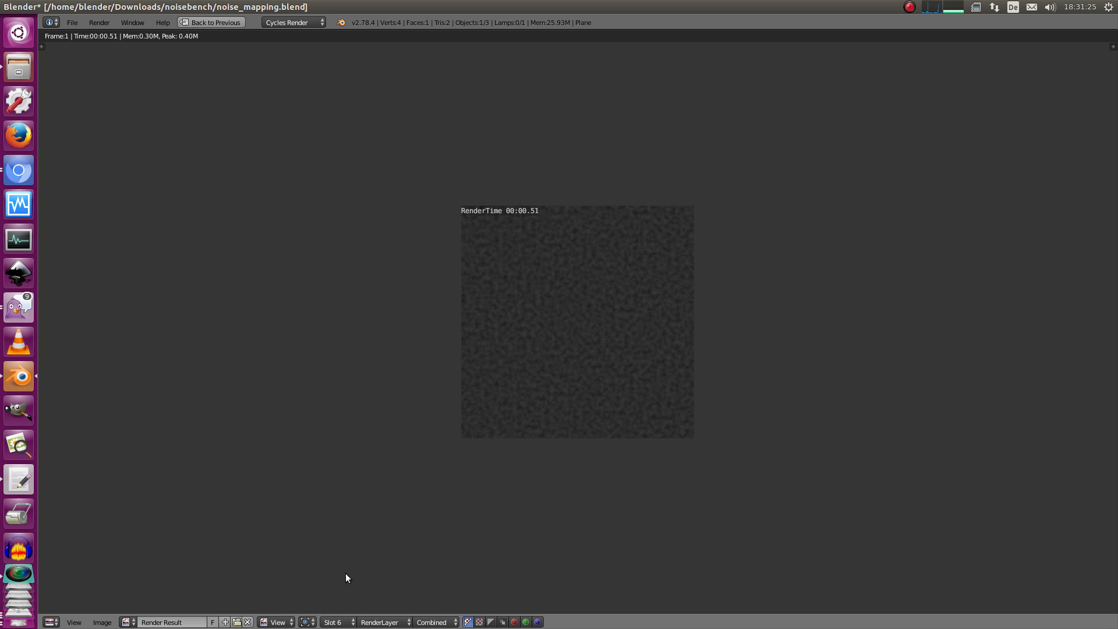
click(344, 622)
key(Escape)
key(Escape)
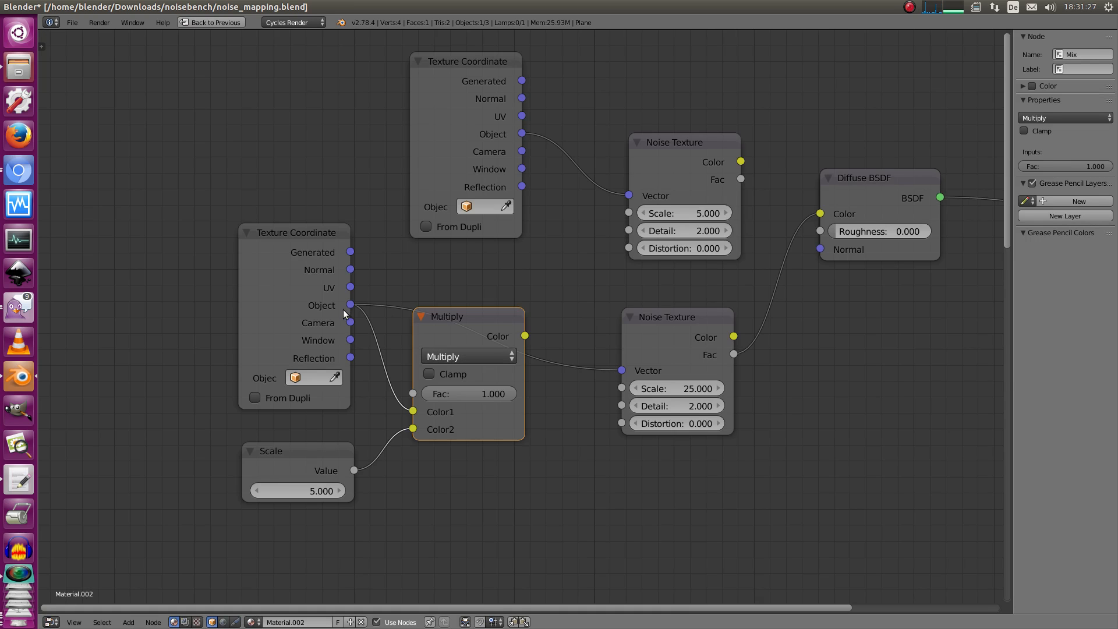
Move the Texture Coordinate, Mapping and Noise Texture setup up beneath the Multiply setup and frame all nodes.
drag(350, 304, 409, 326)
scroll(443, 510, down, 4)
key(a)
middle_drag(449, 472, 466, 274)
scroll(408, 378, down, 6)
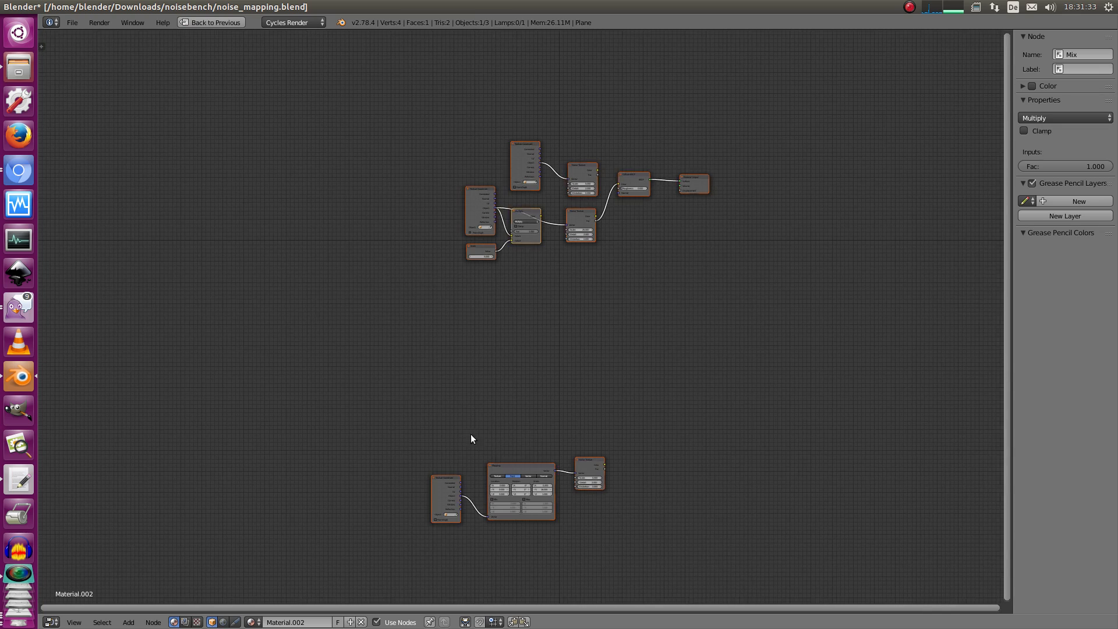
key(b)
drag(394, 432, 651, 547)
key(g)
click(600, 311)
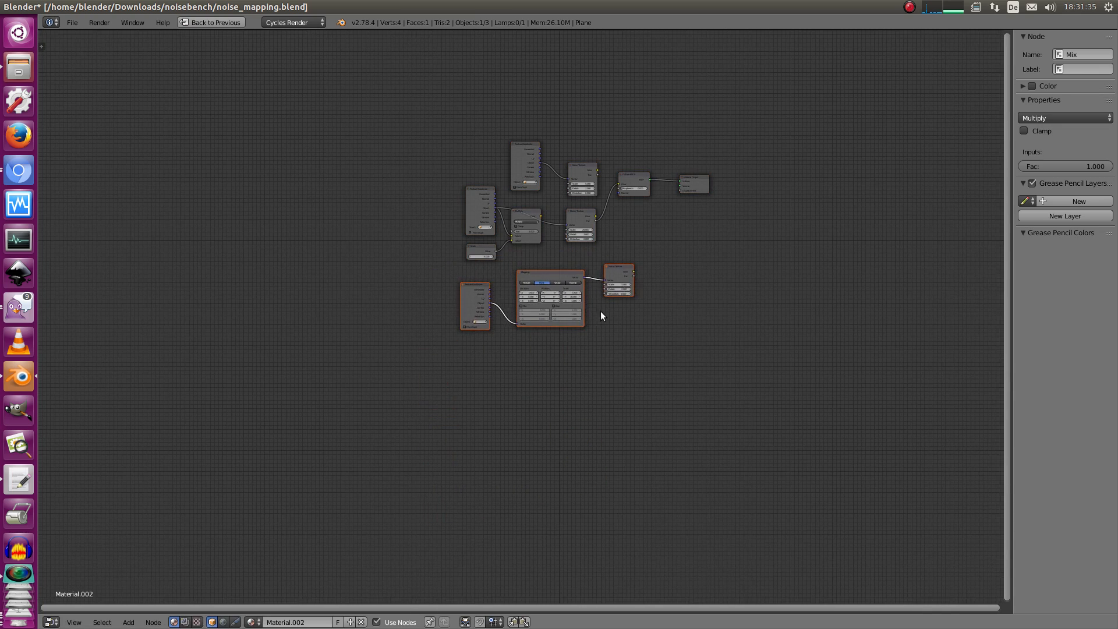
key(Home)
Move the Multiply setup's Texture Coordinate, Scale, Multiply and Noise Texture nodes aside to the left of the upper setup.
drag(361, 247, 353, 251)
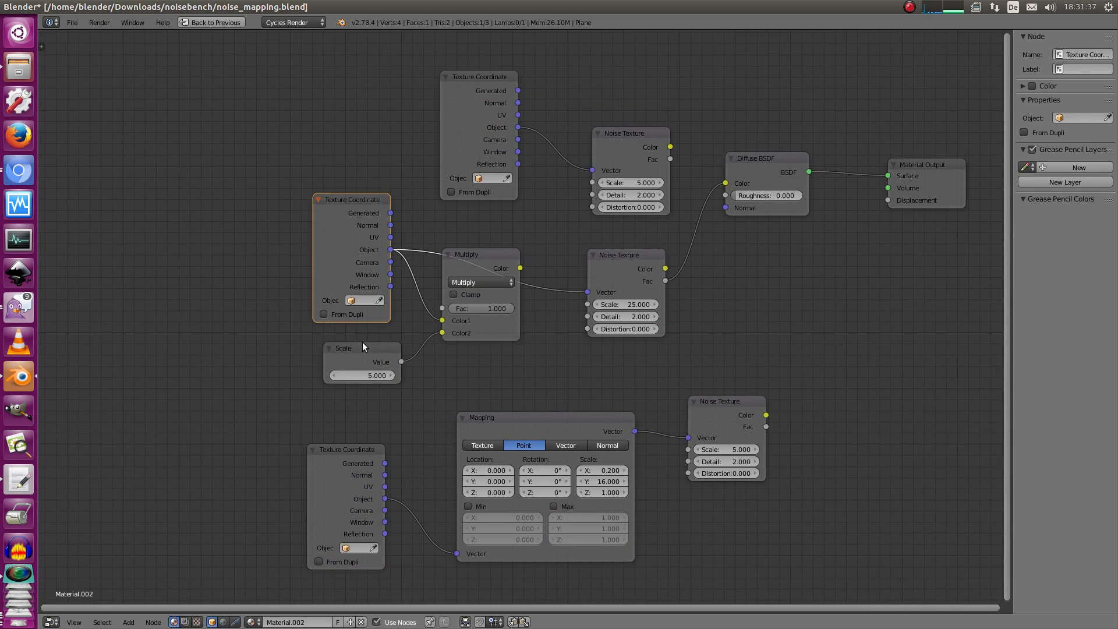
shift+click(362, 344)
shift+click(481, 252)
shift+click(616, 267)
key(g)
click(276, 287)
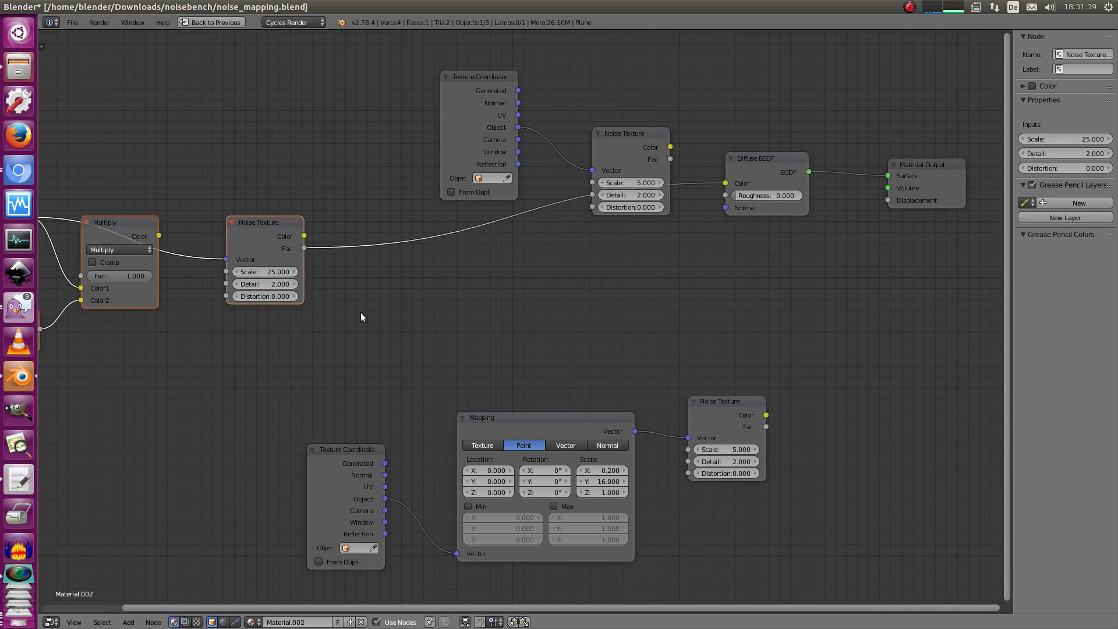
Move the Texture Coordinate, Mapping and Noise Texture setup up beneath the upper setup, and the Scale 25 Noise Texture above the Multiply node.
key(a)
key(b)
drag(320, 384, 747, 489)
key(g)
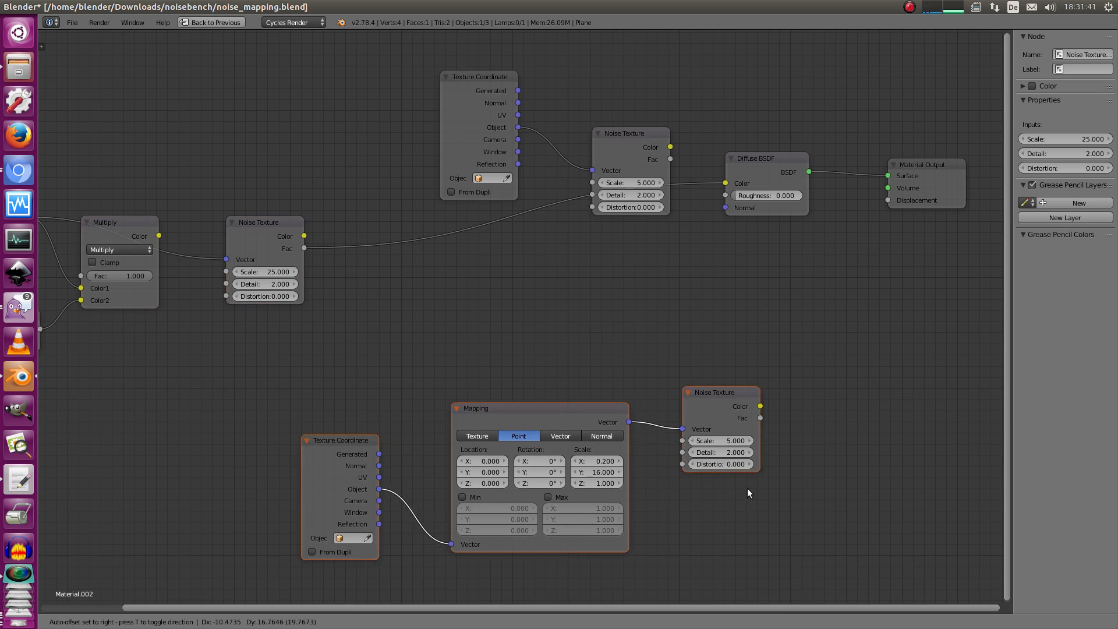
click(678, 385)
key(a)
drag(233, 219, 71, 63)
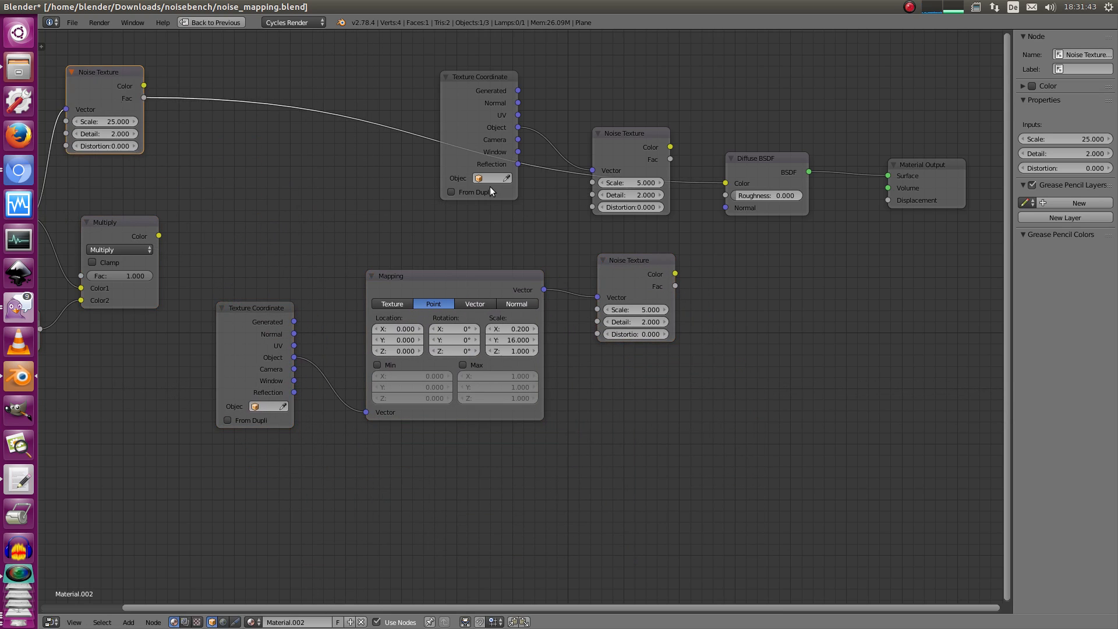
Connect the Fac output of the Mapping setup's Noise Texture to the Diffuse BSDF's Color input.
middle_drag(611, 251, 518, 317)
scroll(517, 317, up, 5)
drag(608, 370, 681, 220)
middle_drag(681, 220, 757, 178)
scroll(758, 178, down, 2)
middle_drag(460, 309, 544, 293)
scroll(544, 308, up, 4)
middle_drag(245, 435, 292, 426)
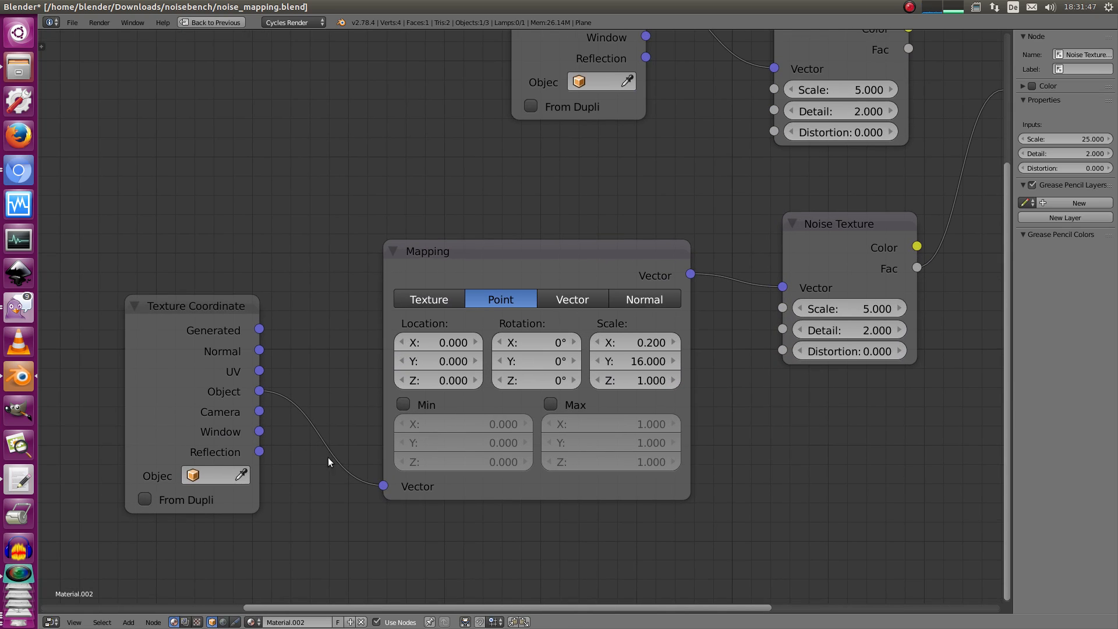
Render the Mapping setup into Slot 5, switch to Slot 6 and return to the node editor.
middle_drag(608, 373, 534, 384)
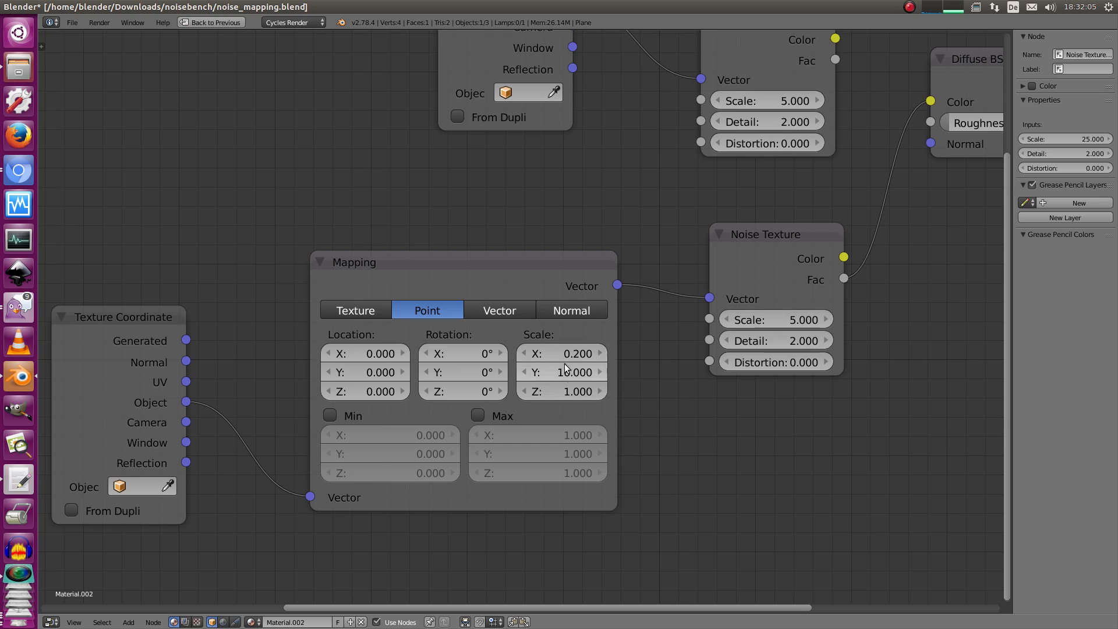
scroll(561, 292, down, 1)
middle_drag(560, 292, 509, 320)
scroll(550, 353, down, 2)
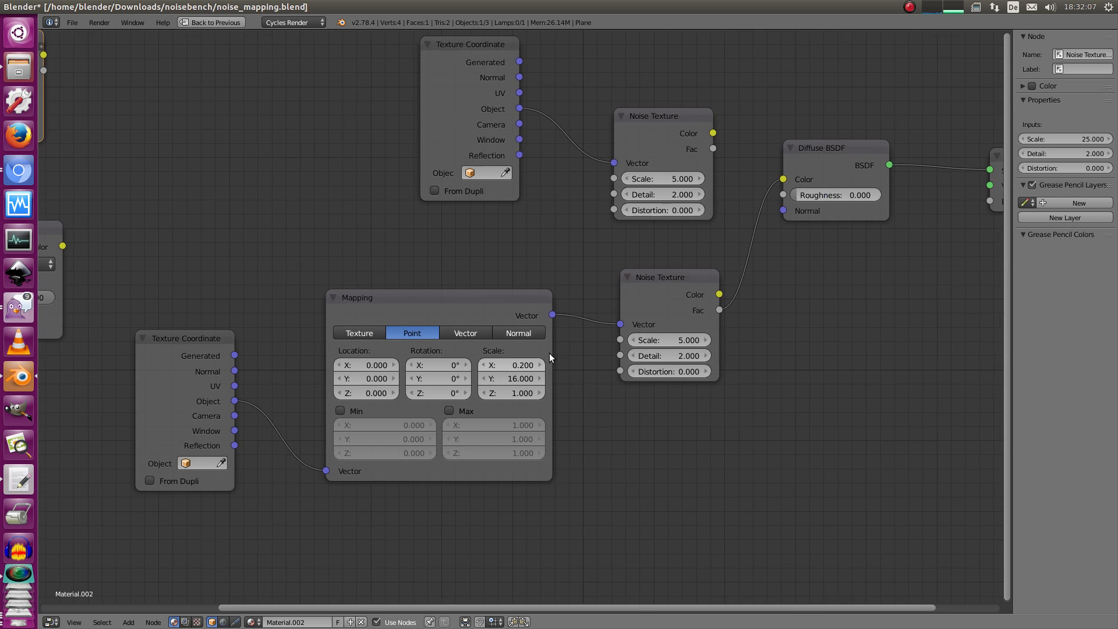
key(F12)
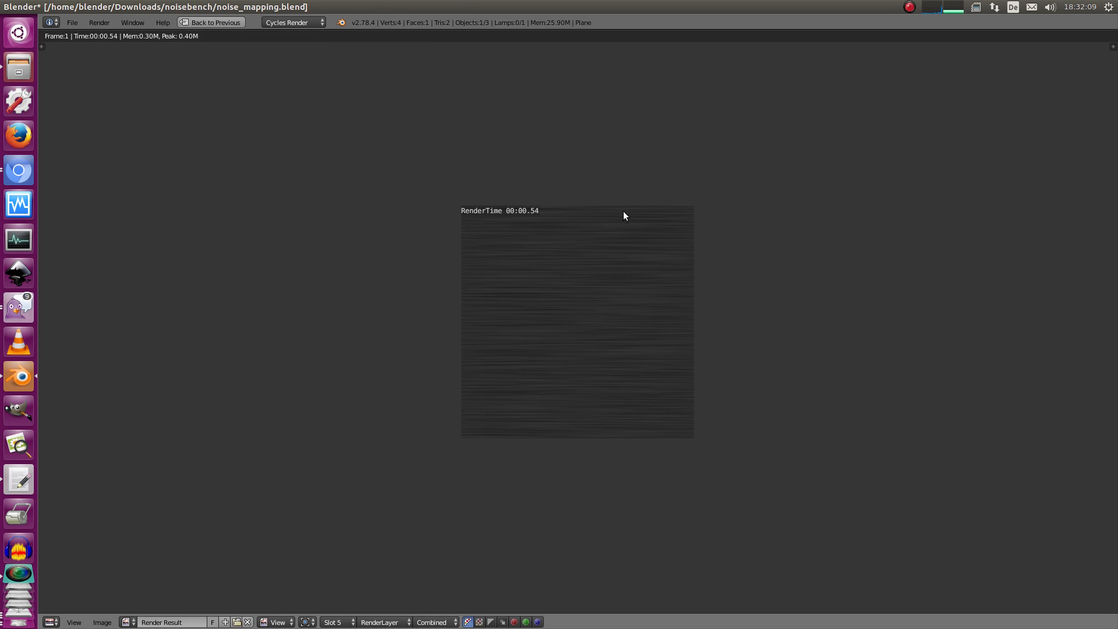
click(338, 622)
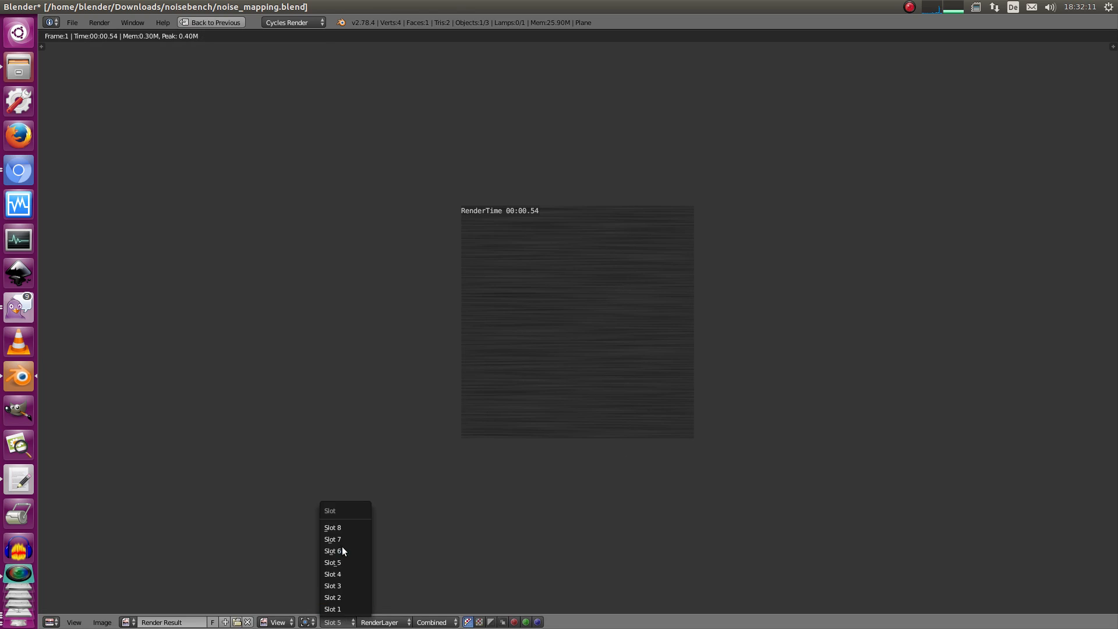
click(342, 544)
key(Escape)
Nudge the Mapping node slightly up and set the Scale of its connected Noise Texture to 1.
middle_drag(556, 321, 614, 267)
click(543, 253)
drag(543, 253, 557, 230)
click(723, 284)
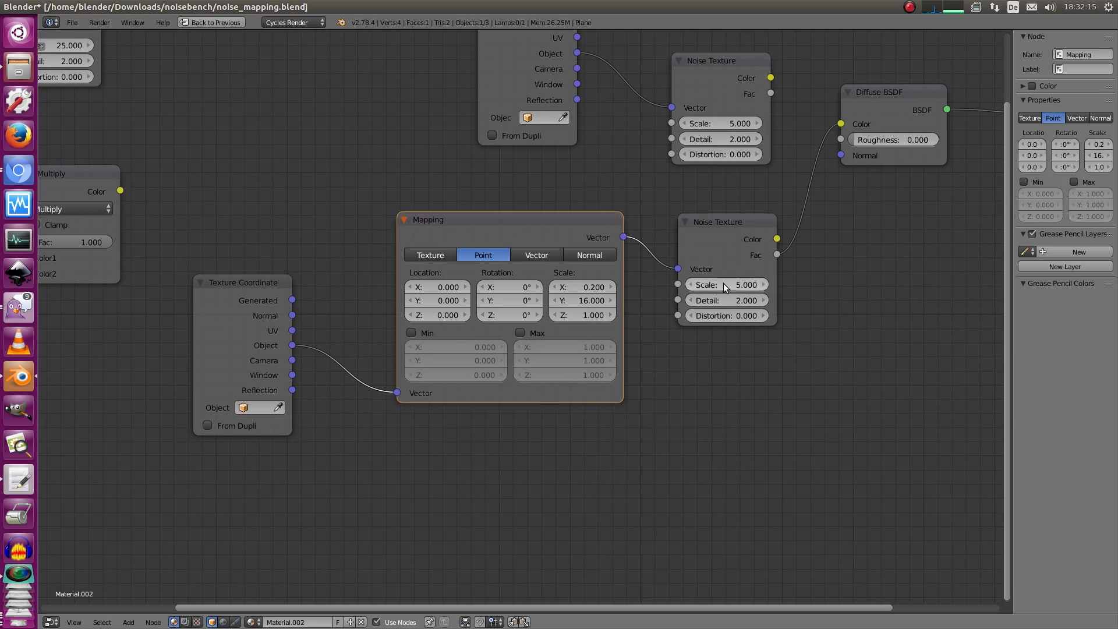
text(1)
key(Return)
scroll(757, 373, up, 2)
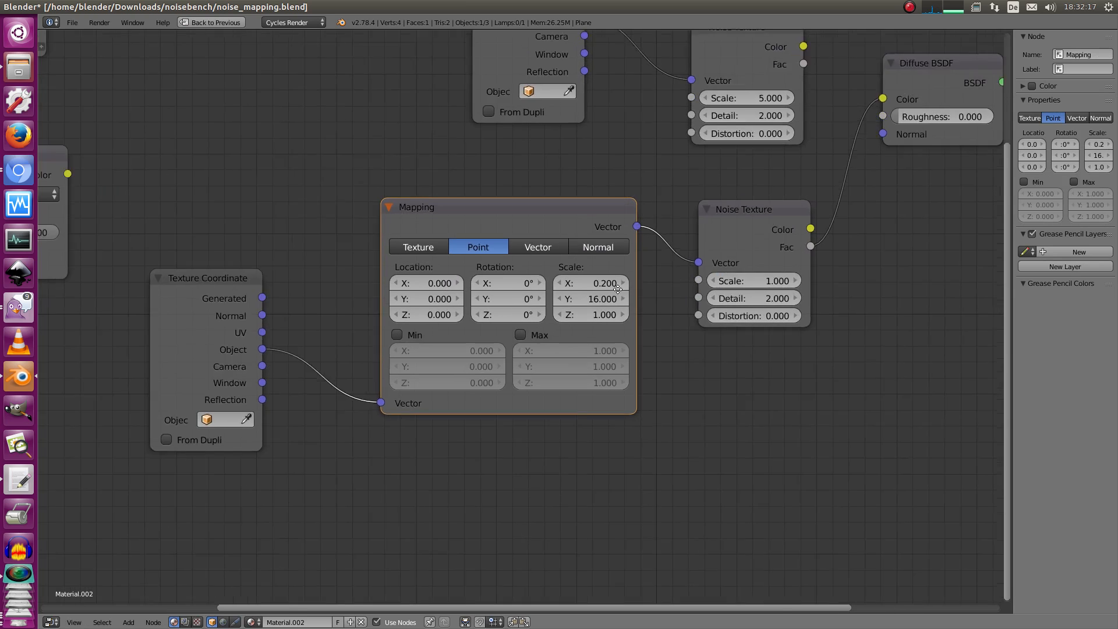
Set the Mapping node's Scale to X 1, Y 80 and Z 5.
click(634, 266)
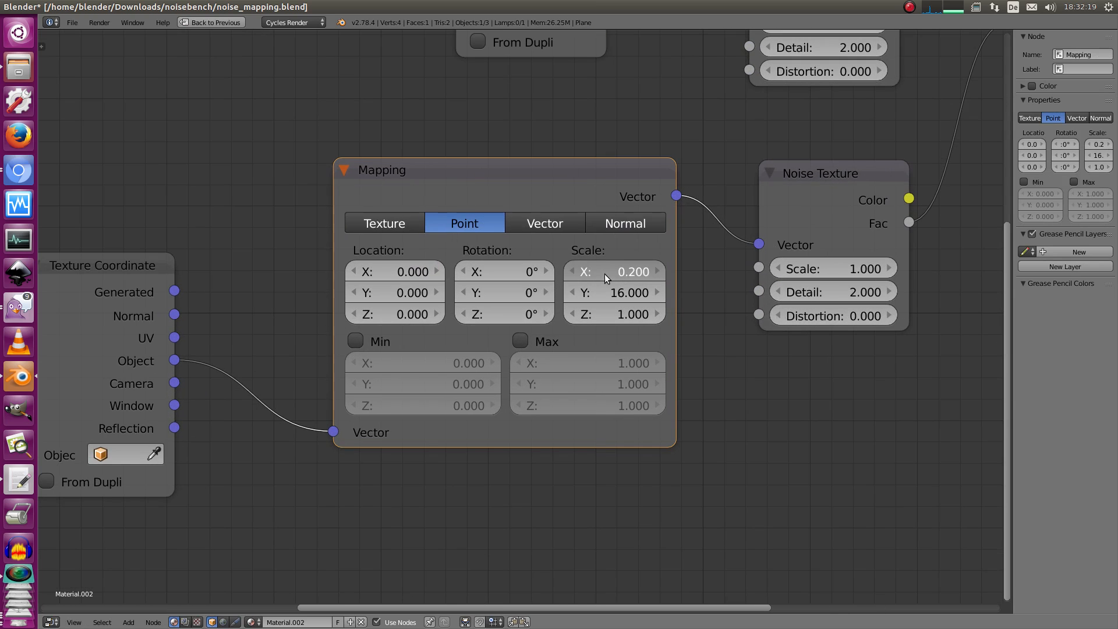
text(1)
key(Return)
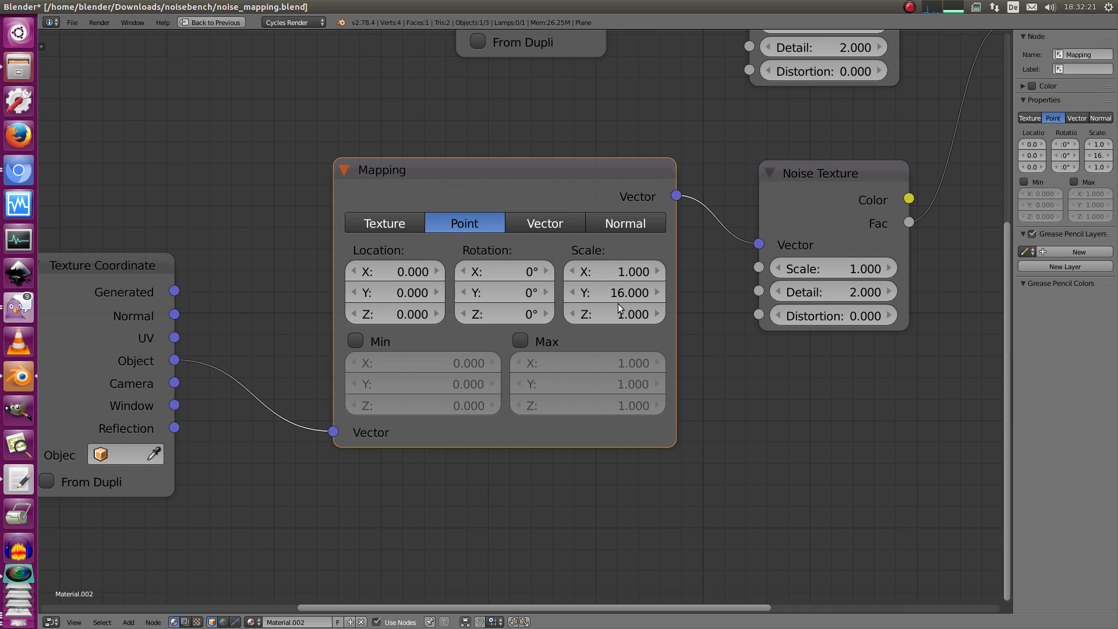
click(617, 295)
text(79)
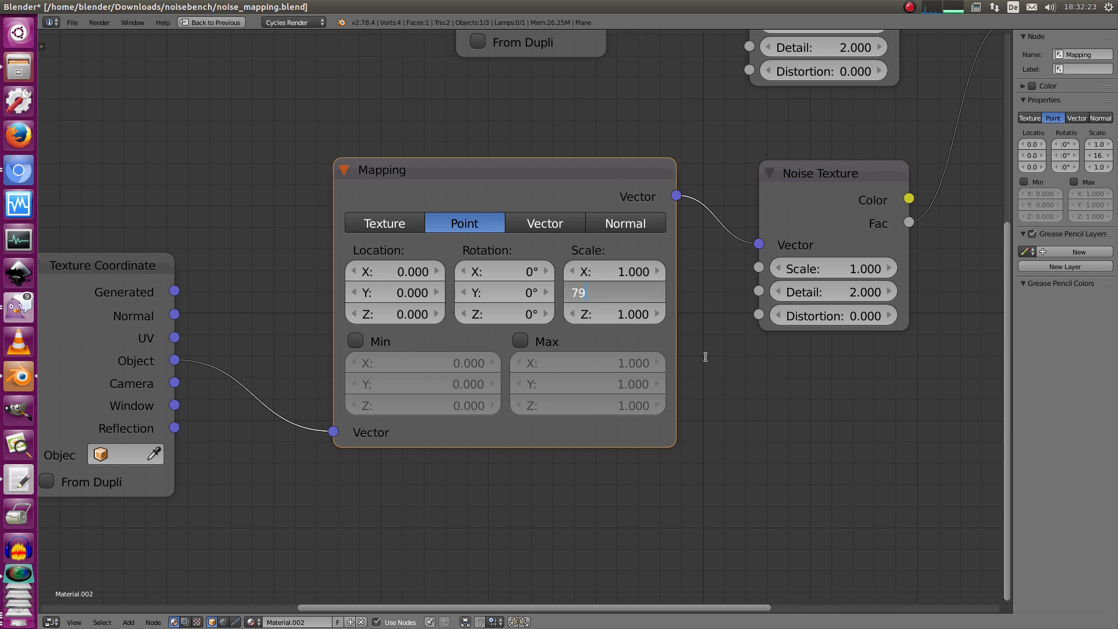
key(BackSpace)
text(80)
key(Return)
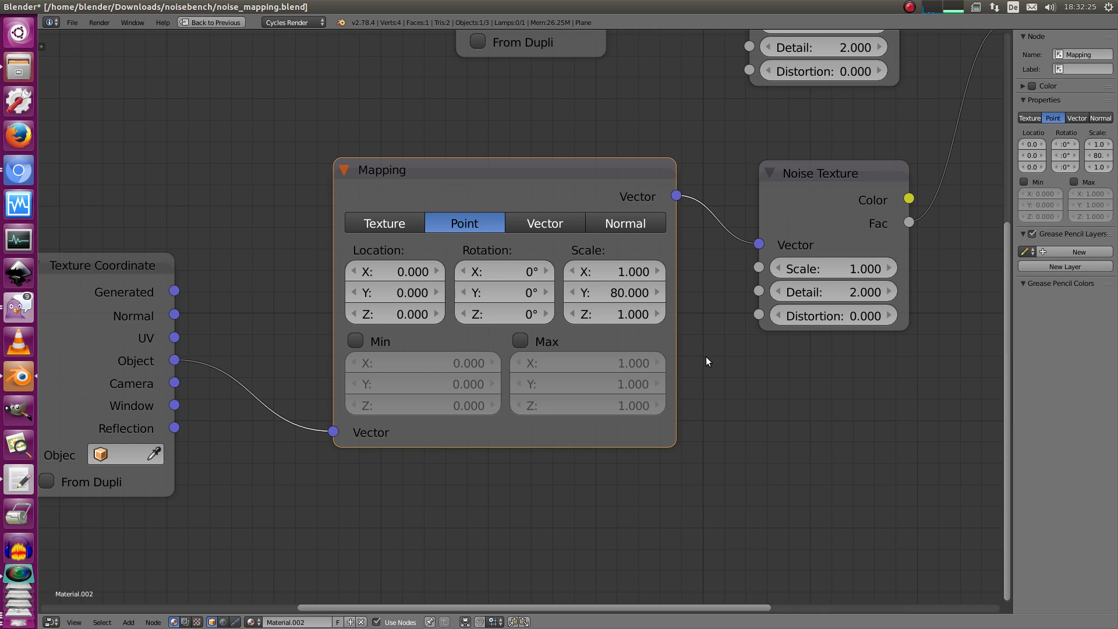
click(603, 317)
text(5)
key(Return)
scroll(696, 327, down, 2)
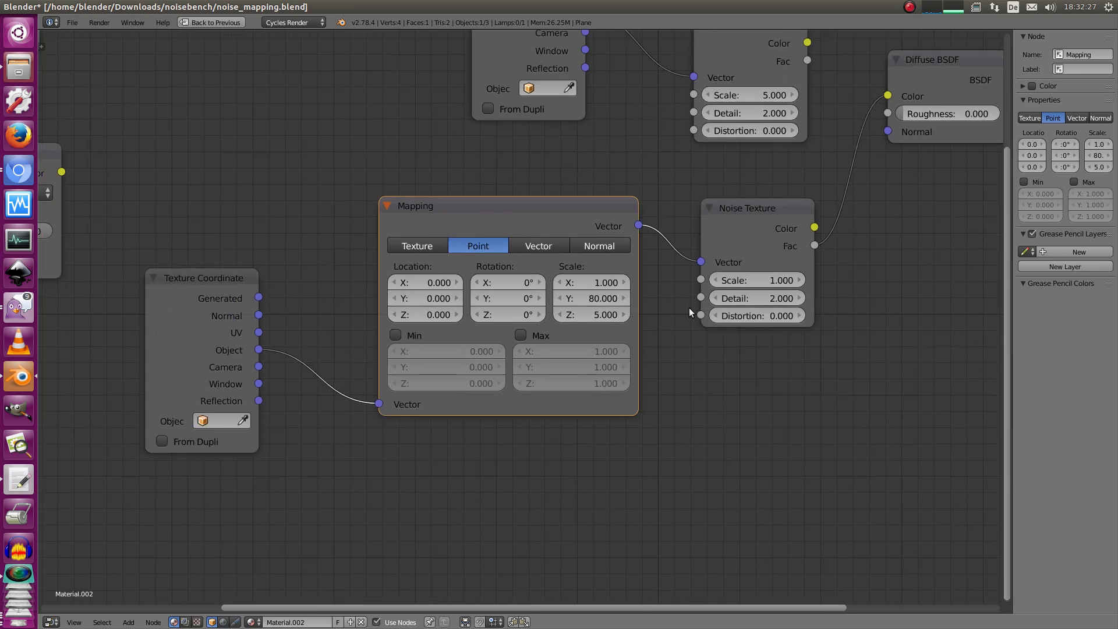
Render the adjusted Mapping setup into Slot 6, compare it with Slot 5 and return to the node editor.
key(F12)
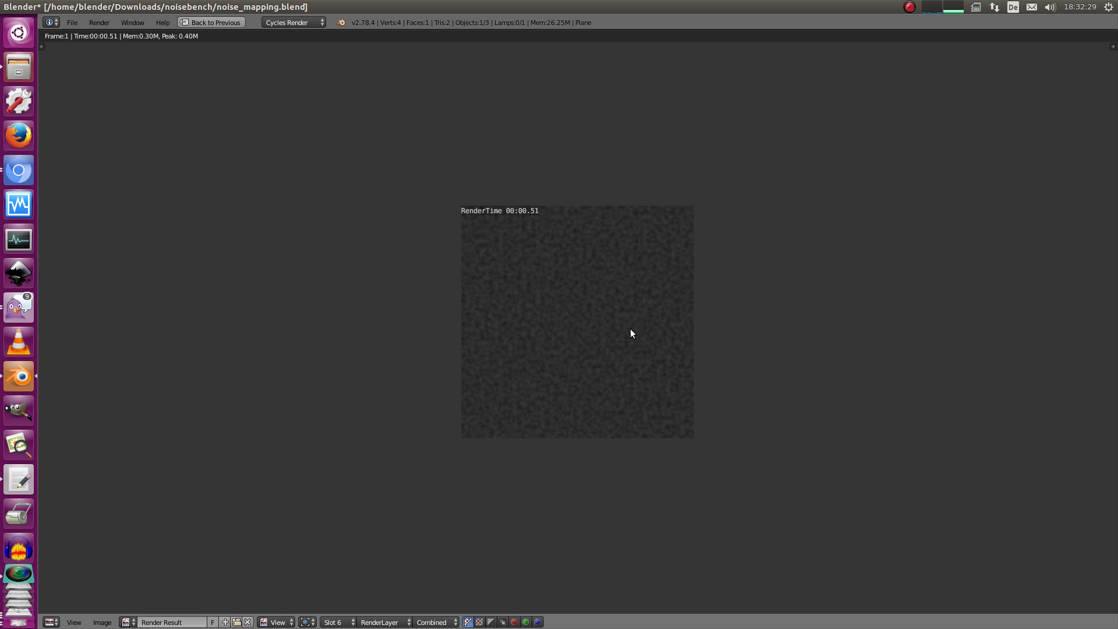
click(349, 623)
click(349, 560)
click(344, 622)
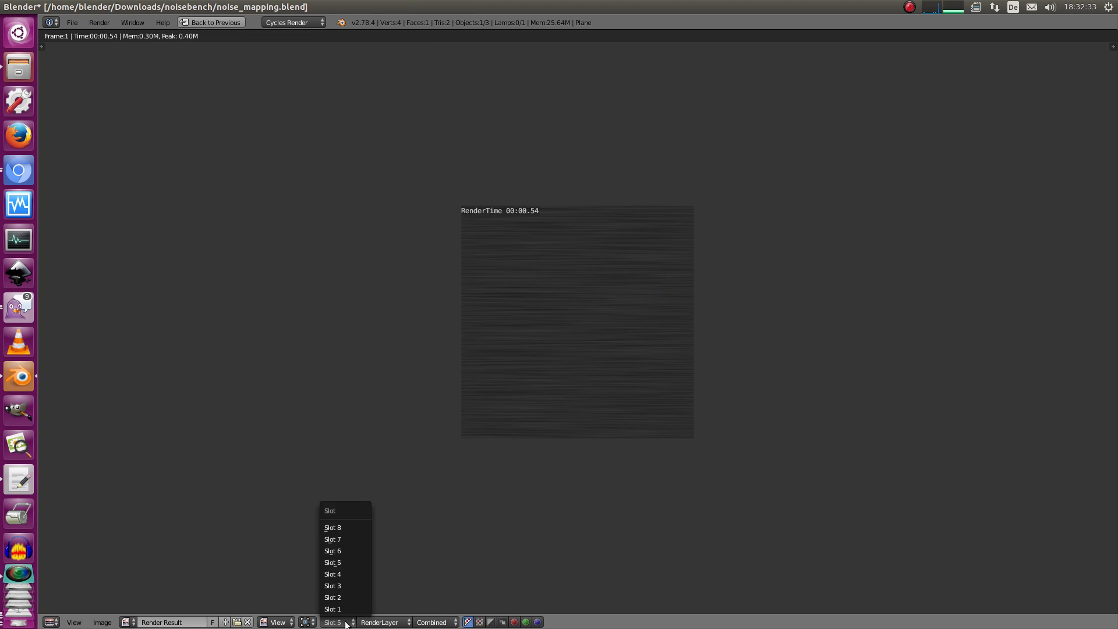
click(346, 549)
key(Escape)
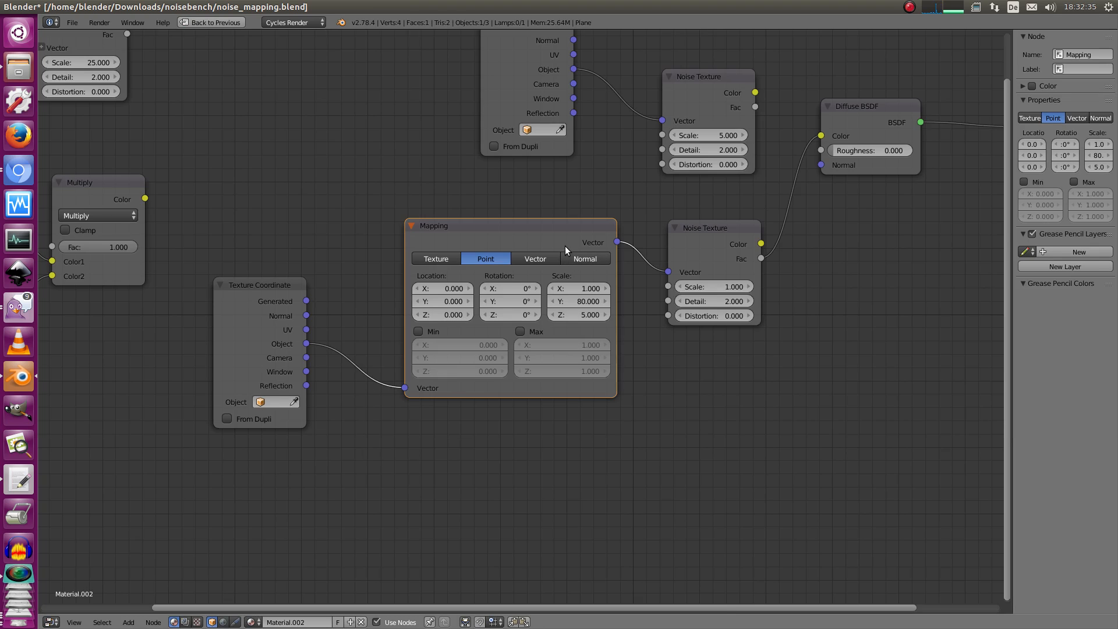
Try a Scale of 10 on the mapped Noise Texture, re-enter 80 as the Mapping Y scale, and restore the texture's Scale to 1.
middle_drag(579, 251, 629, 238)
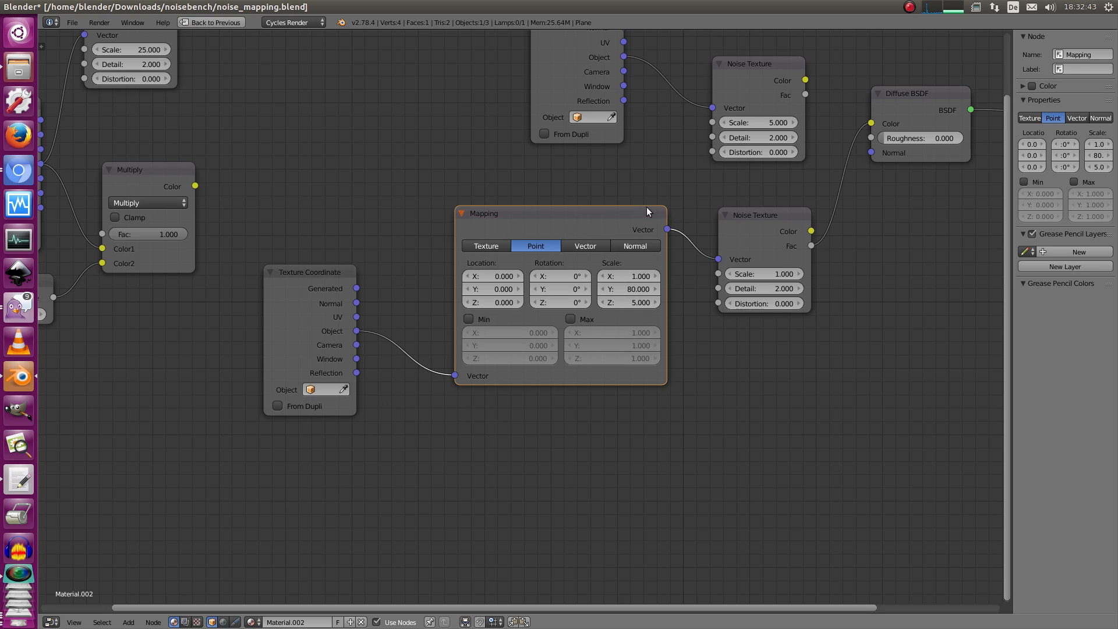
key(Home)
drag(608, 344, 664, 351)
click(460, 357)
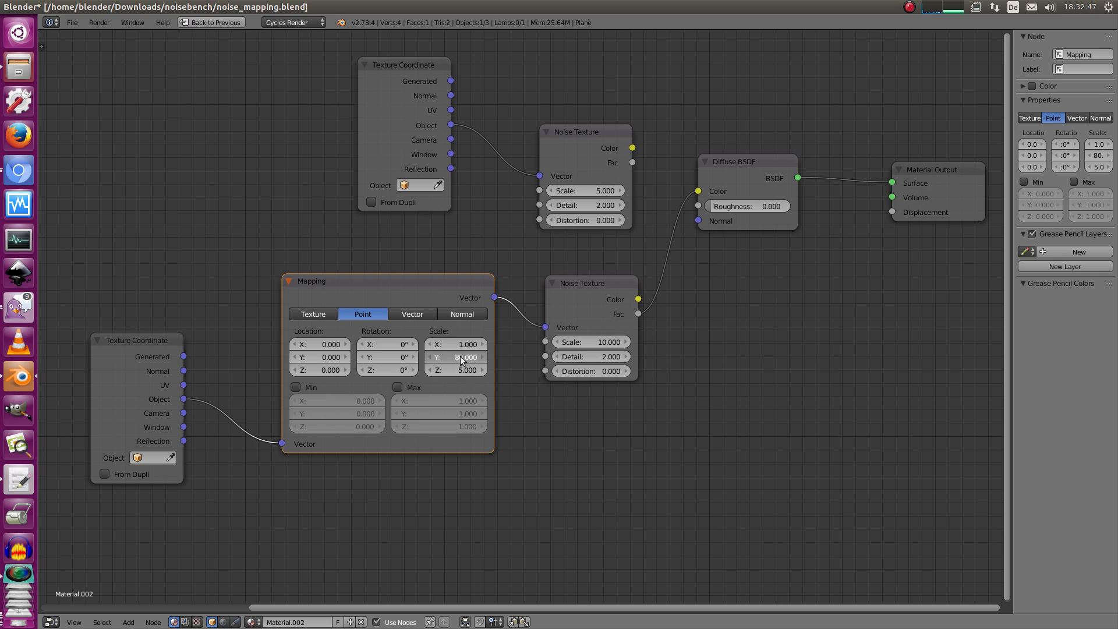
text(80.0)
key(Return)
click(472, 358)
text(80)
key(Return)
click(580, 346)
text(1)
key(Return)
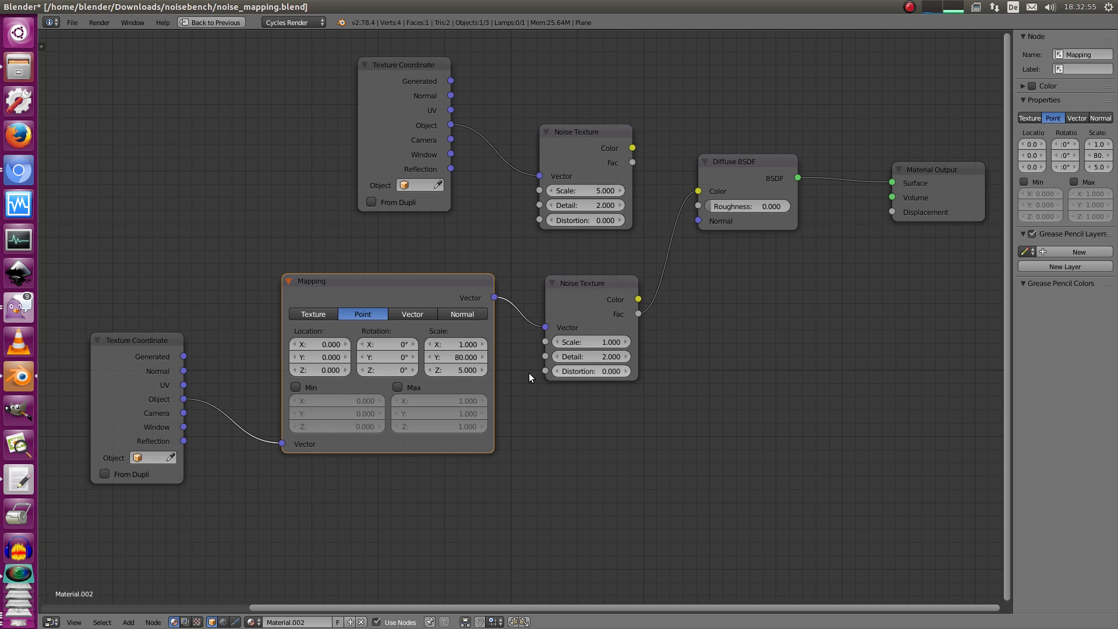
Set the Scale of the Mapping setup's Noise Texture to 6.322.
scroll(513, 381, down, 1)
scroll(513, 382, up, 2)
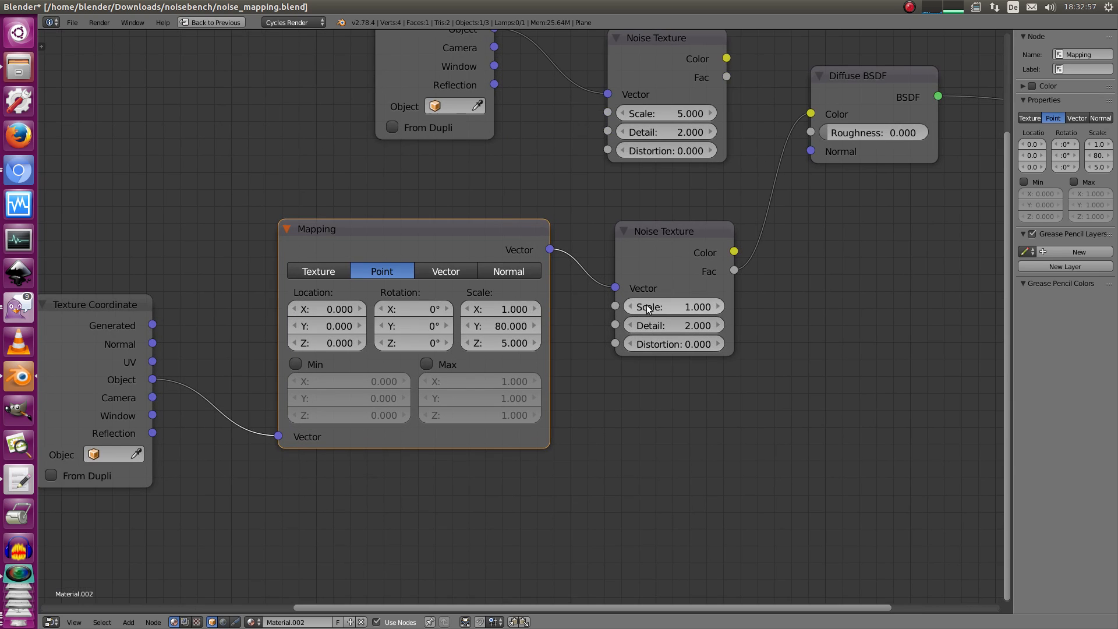
click(660, 308)
text(6.322)
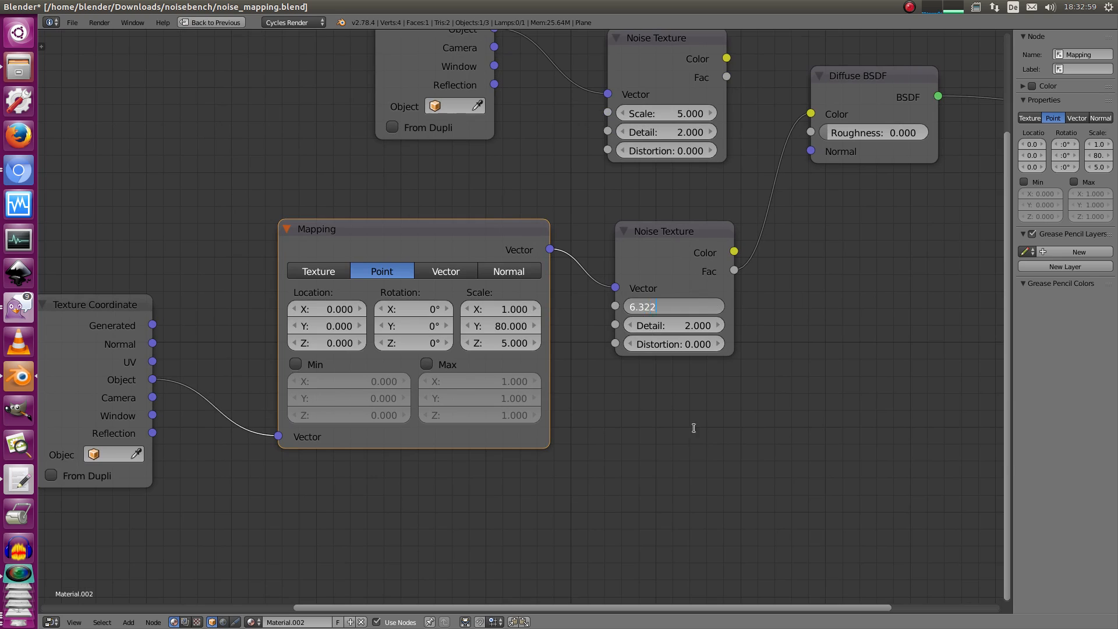
key(Return)
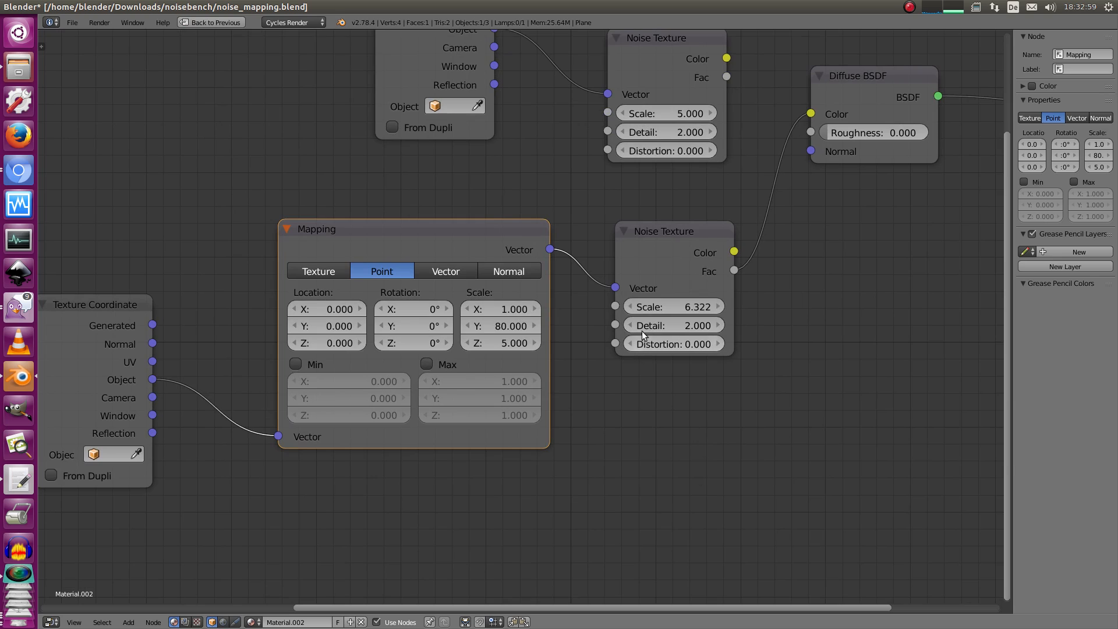
Set the Mapping node's Scale to X 0.2, Y 16 and Z 1.
click(513, 310)
text(0.2)
key(Tab)
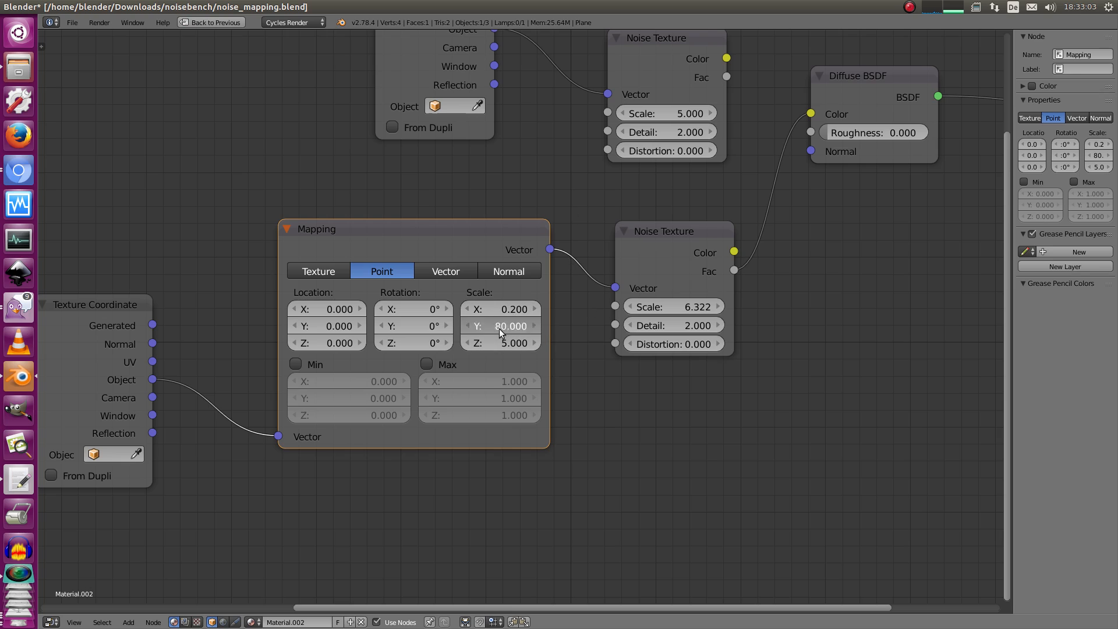
text(1)
text(16)
key(Return)
click(511, 343)
text(1)
key(Return)
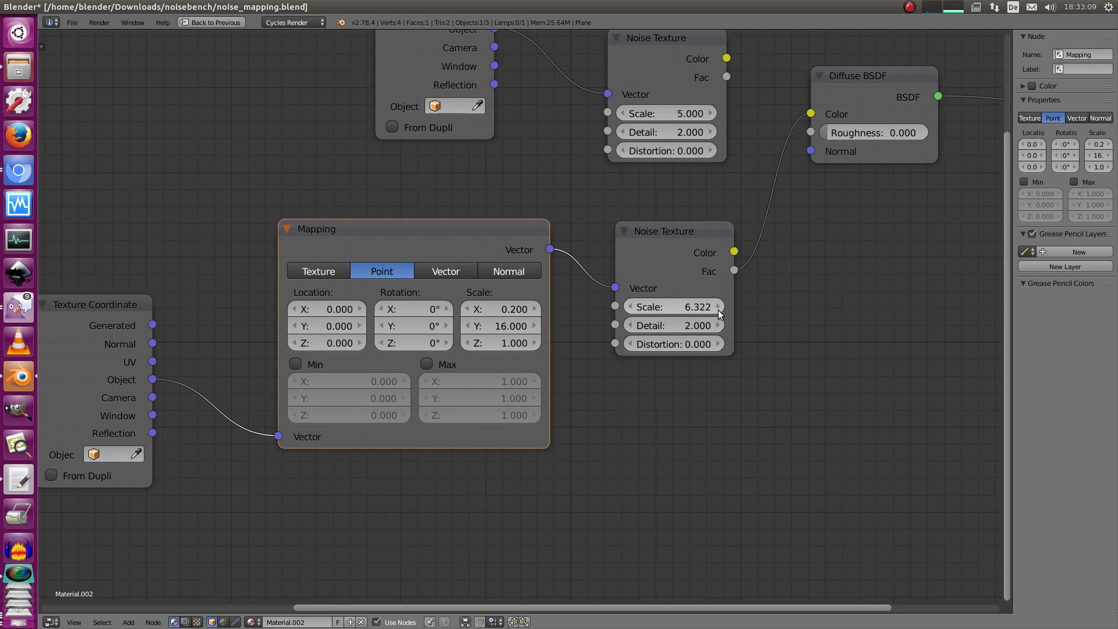
Set the Scale of the Mapping setup's Noise Texture to 10.
drag(699, 307, 724, 308)
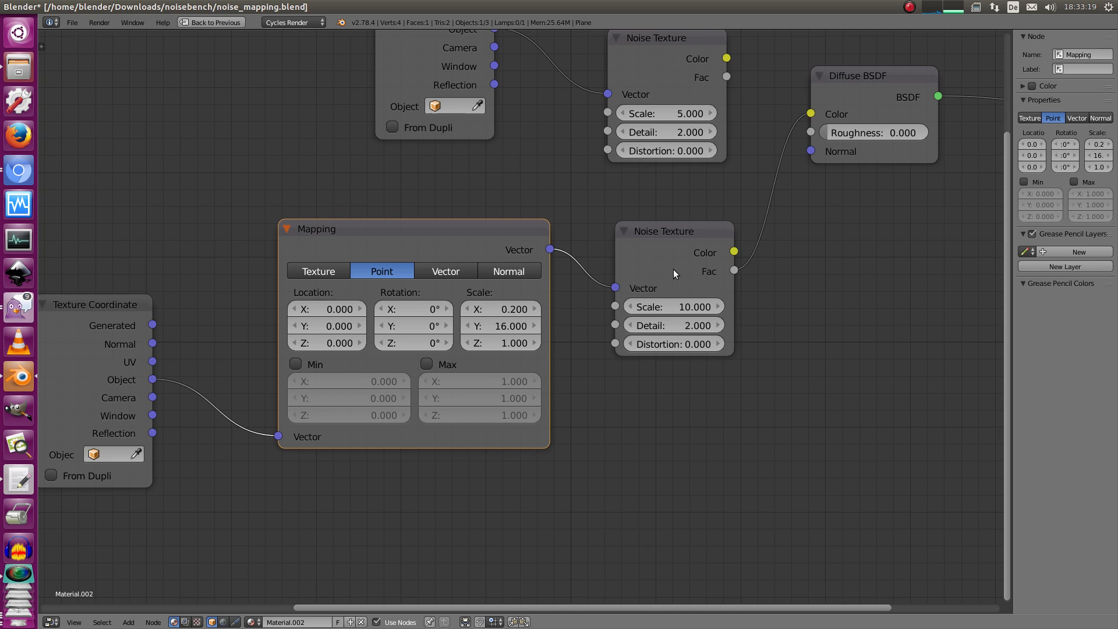
scroll(609, 337, down, 3)
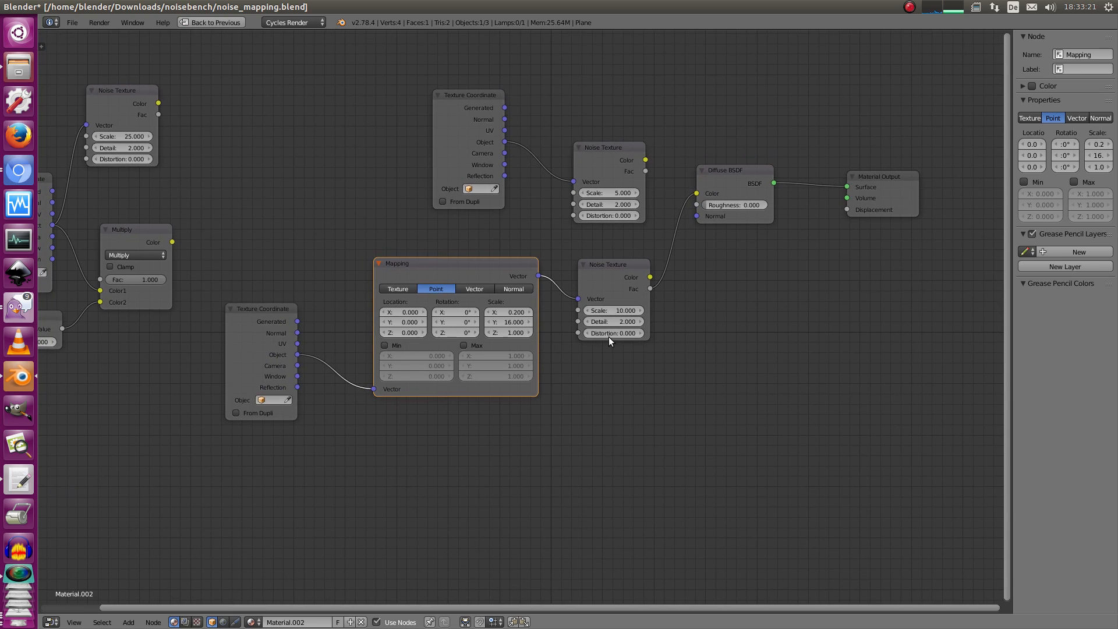
scroll(565, 253, up, 2)
scroll(517, 337, down, 3)
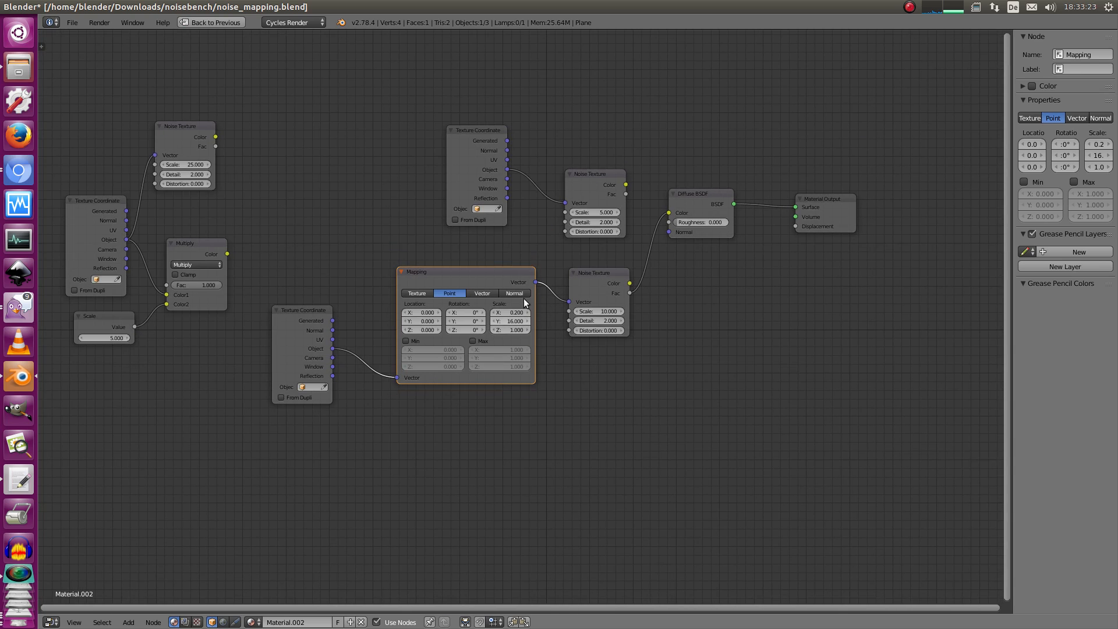
Move the Mapping node closer to its Texture Coordinate, try a Noise Texture Scale of 1, and set it back to 10.
drag(498, 270, 463, 267)
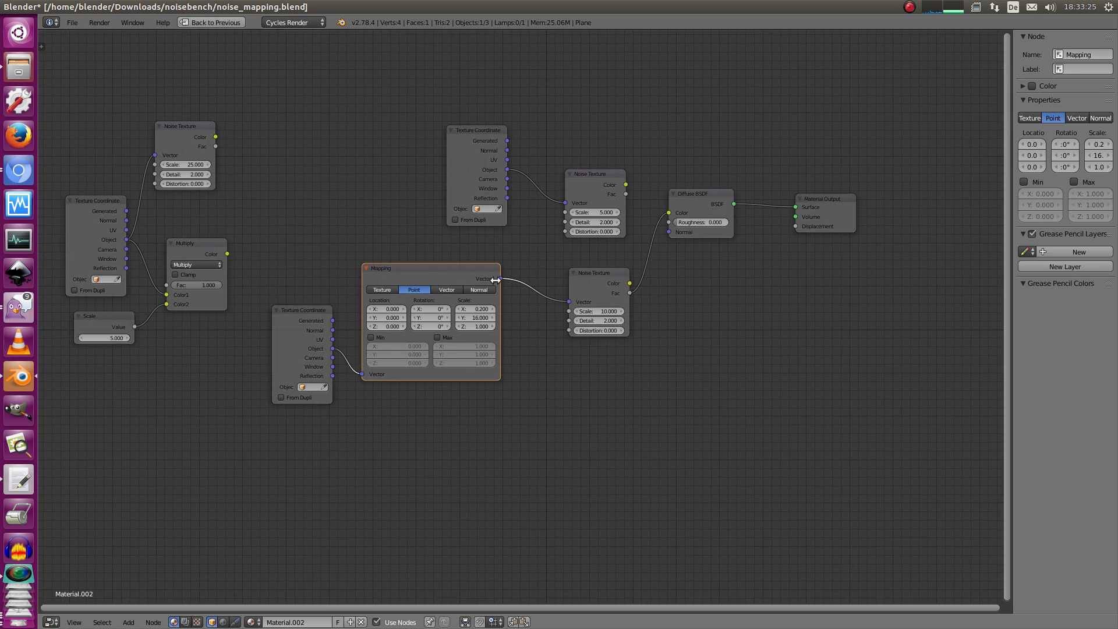
scroll(524, 300, up, 1)
key(Return)
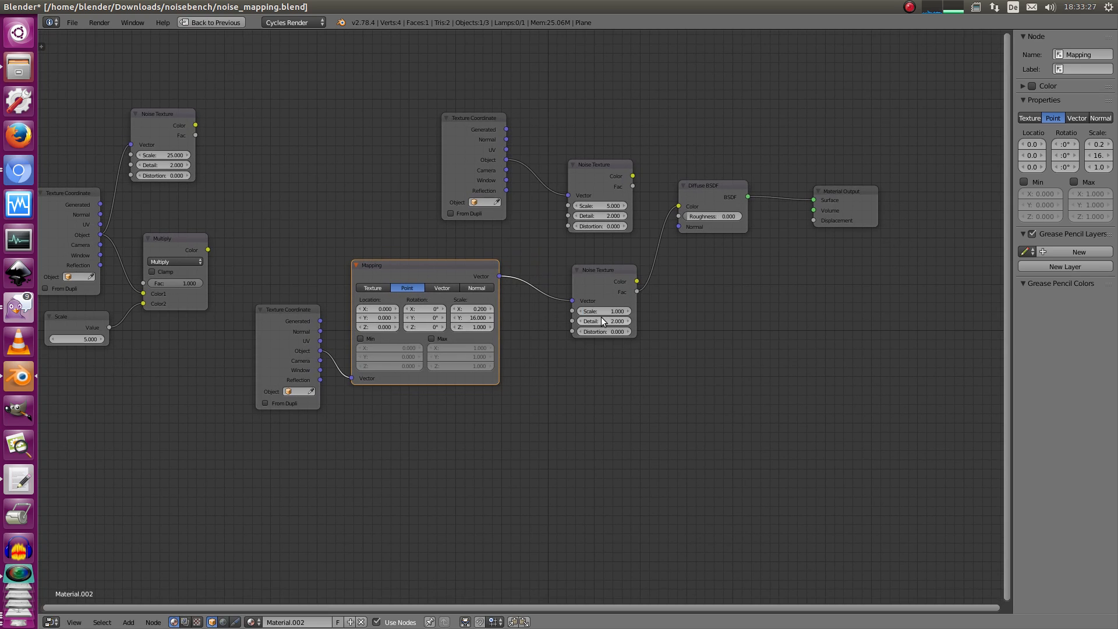
drag(655, 314, 666, 316)
scroll(666, 327, down, 3)
middle_drag(585, 355, 594, 401)
middle_drag(600, 300, 502, 257)
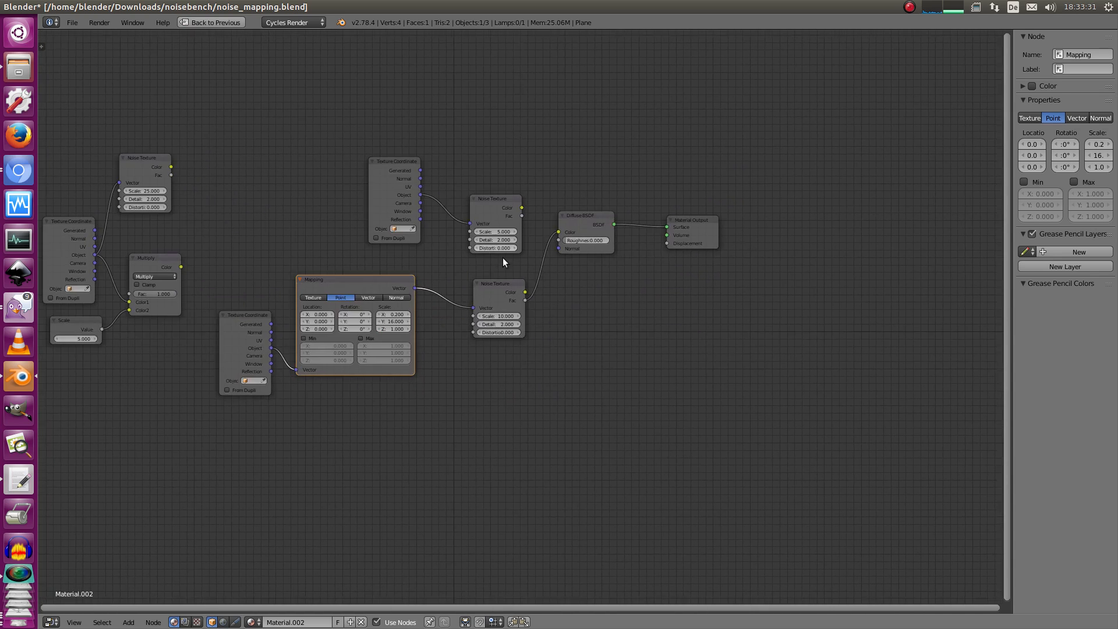
Open the recent file noise_details.blend.
scroll(500, 266, up, 5)
middle_drag(446, 362, 541, 375)
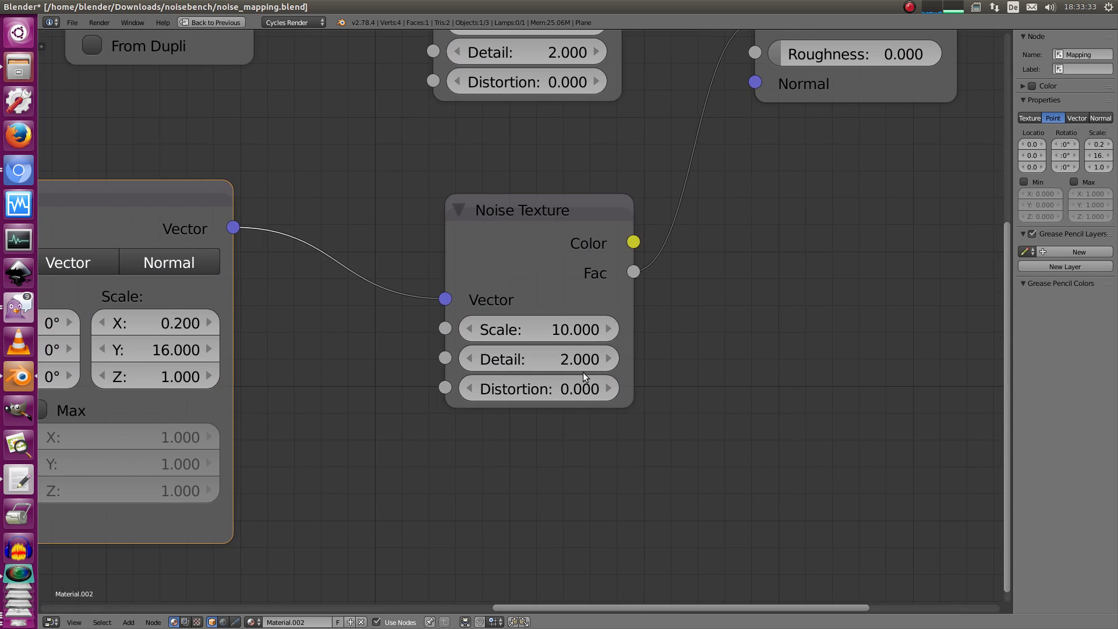
scroll(519, 425, down, 1)
key(ctrl+shift+o)
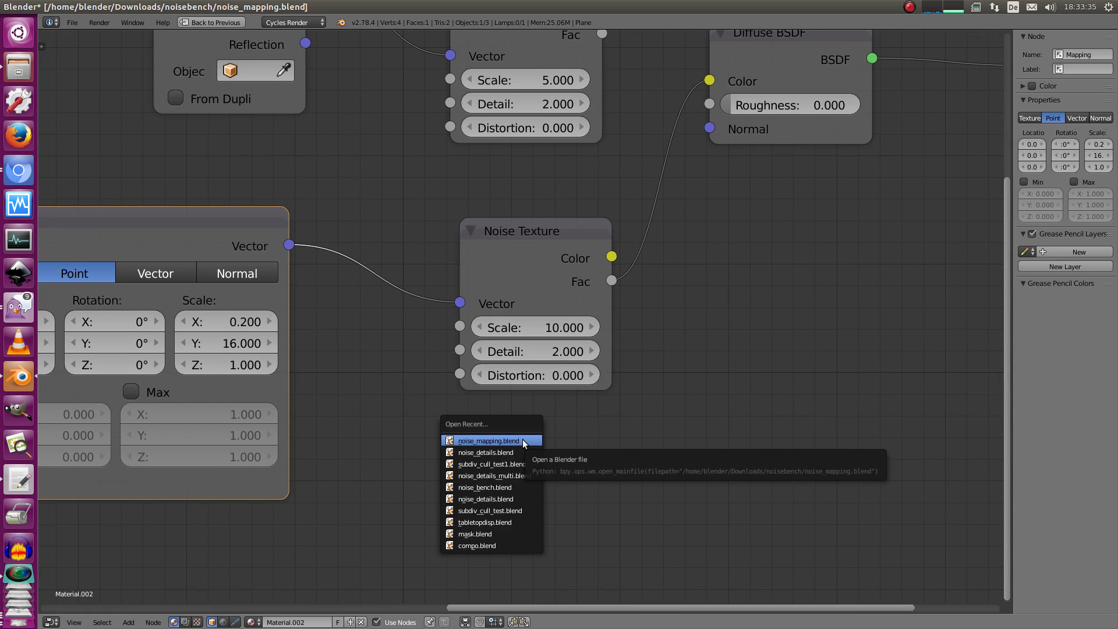
key(Escape)
key(ctrl+shift+o)
click(523, 439)
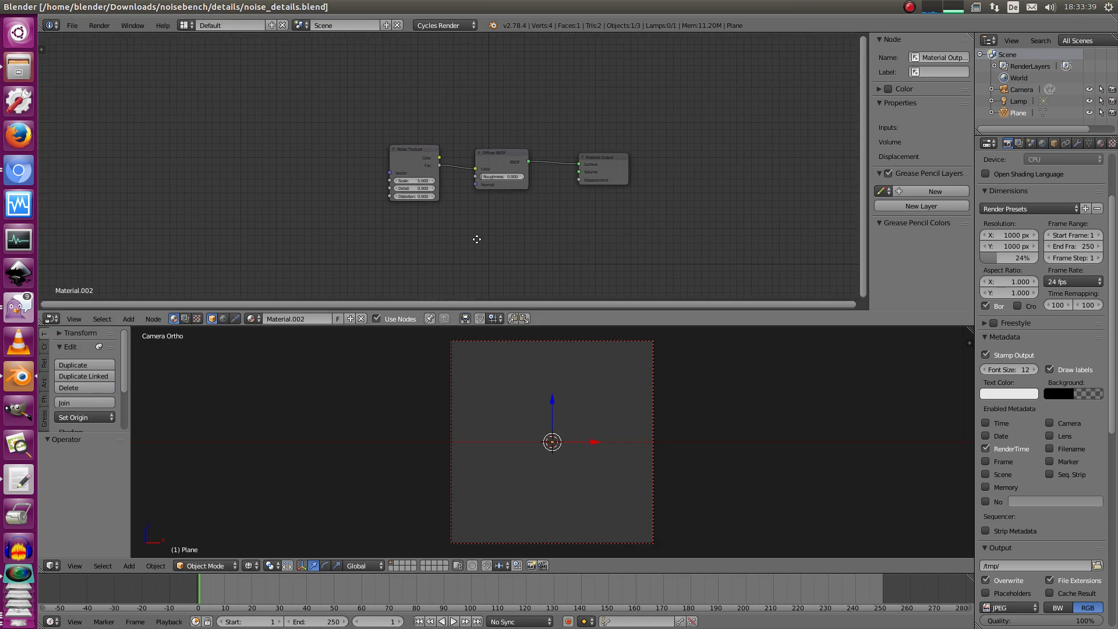
Examine the noise material's nodes and orbit the 3D view to see the plane and camera at an angle.
scroll(469, 241, up, 2)
middle_drag(422, 445, 468, 477)
scroll(468, 477, down, 8)
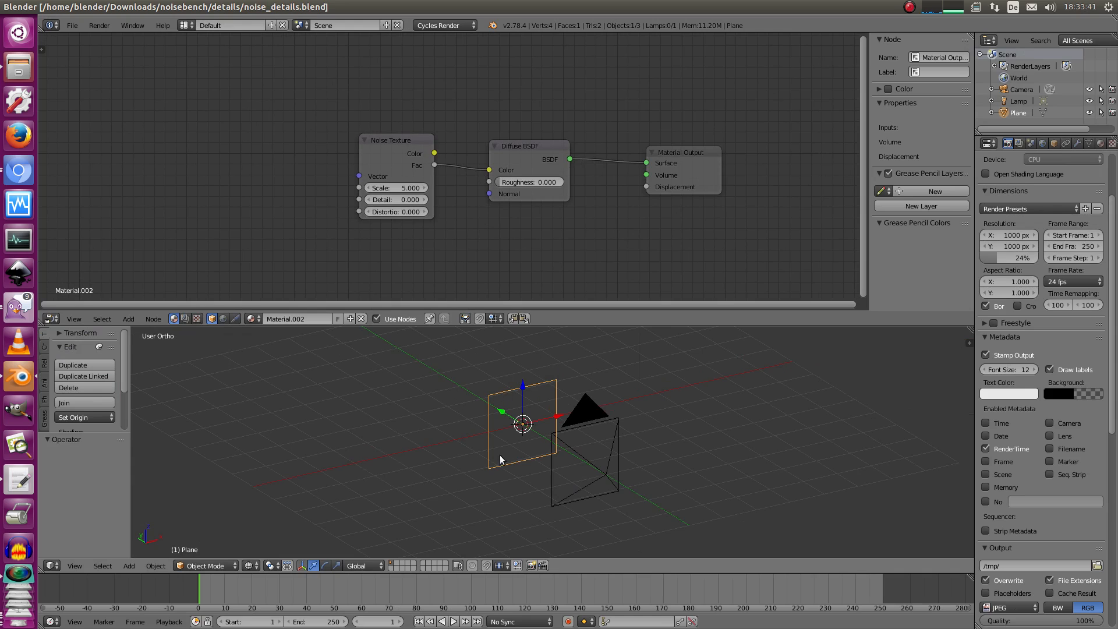
Look through the camera in the 3D view and examine the noise material's nodes up close.
middle_drag(557, 421, 581, 419)
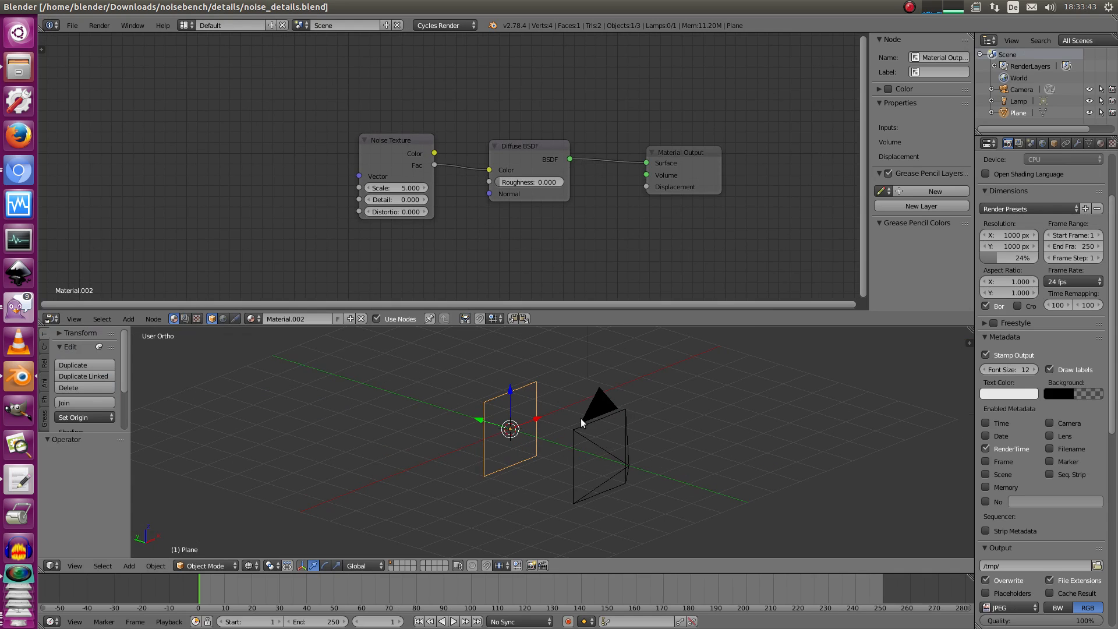
key(KP_0)
scroll(431, 196, up, 1)
middle_drag(456, 198, 396, 215)
scroll(396, 216, up, 3)
middle_drag(392, 176, 443, 131)
drag(301, 148, 260, 103)
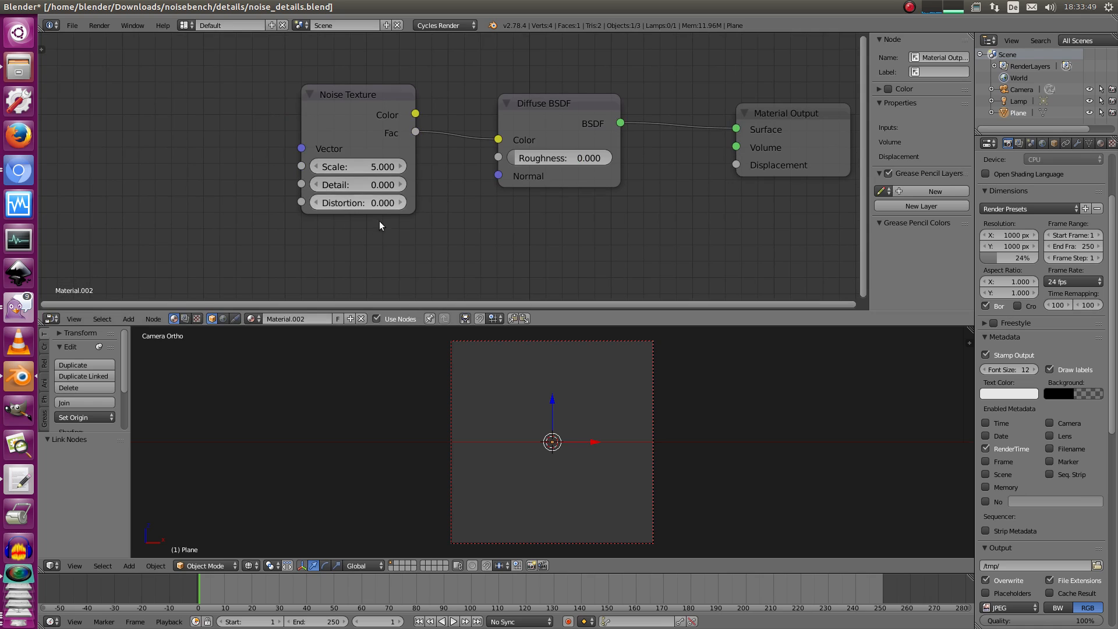
middle_drag(452, 113, 452, 157)
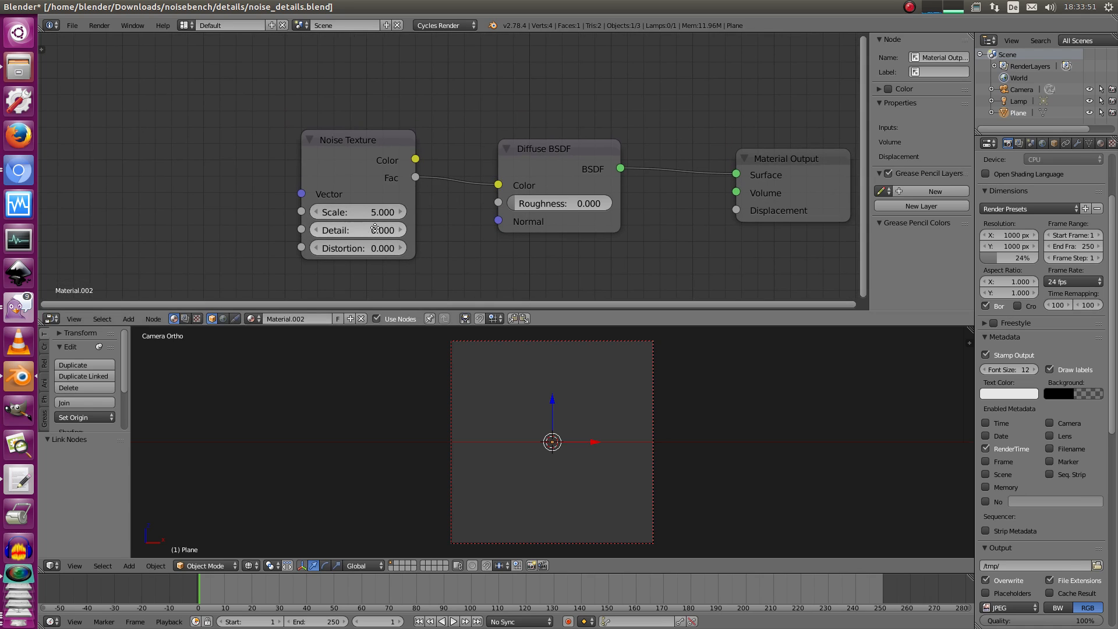
middle_drag(374, 230, 383, 228)
Switch to the file manager and open dall.jpg from the details folder of noisebench.
click(19, 67)
click(537, 251)
click(478, 114)
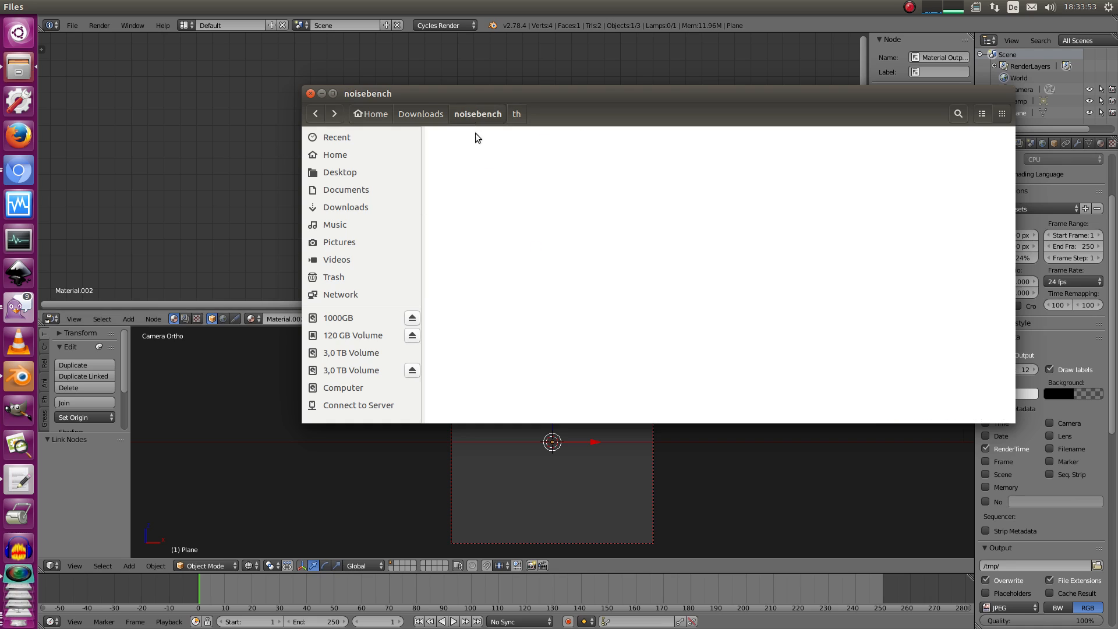
double_click(564, 163)
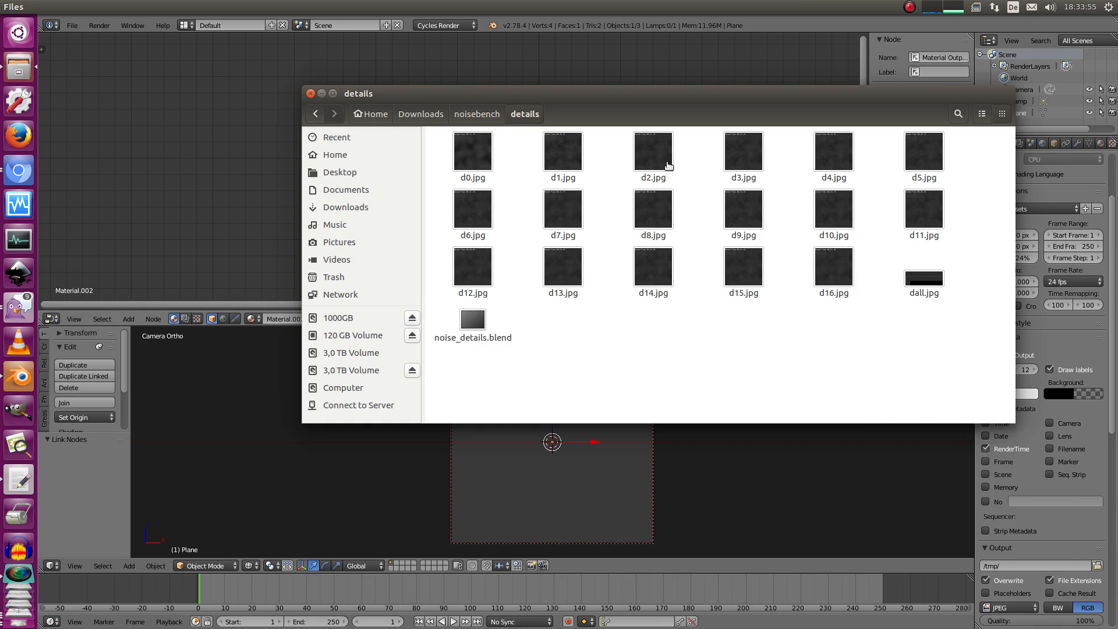
double_click(920, 296)
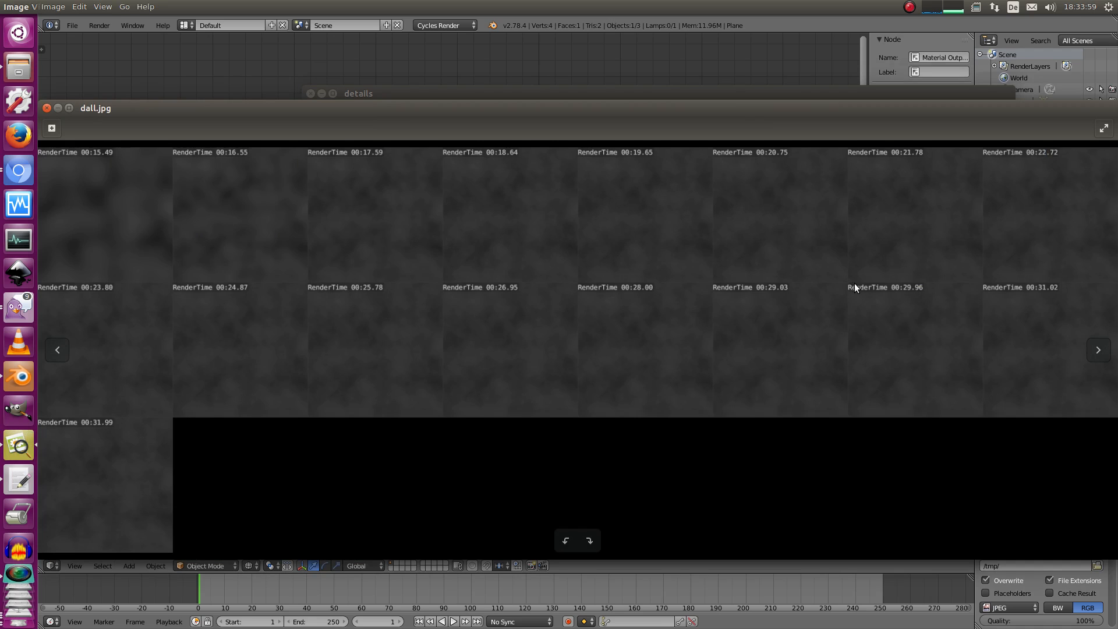
View the render time comparison in full screen, close the image and return to Blender.
key(F11)
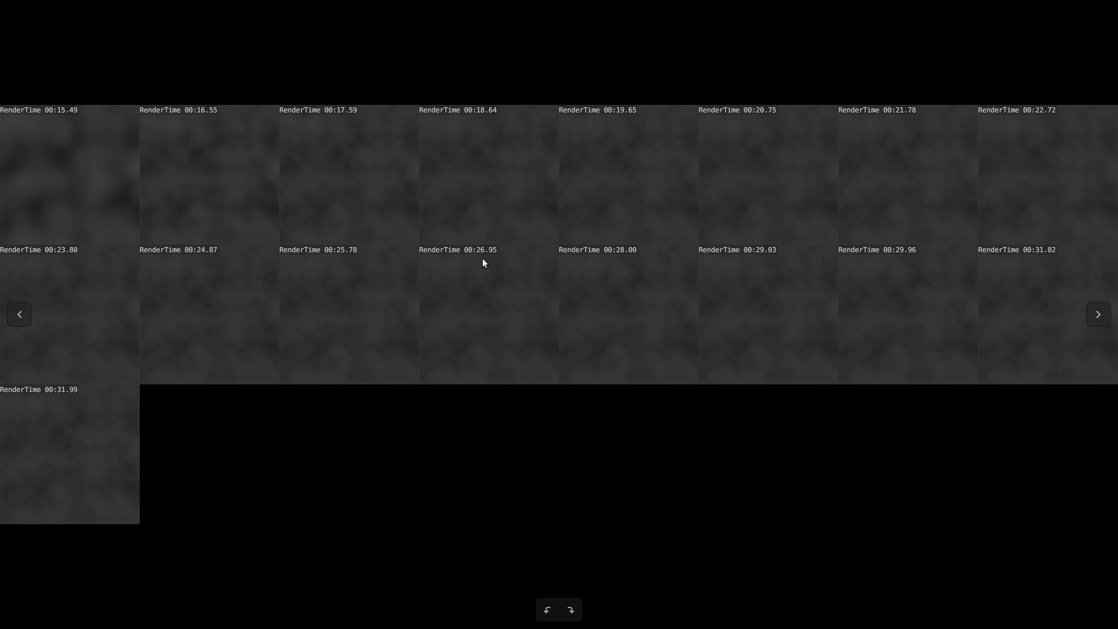
key(Escape)
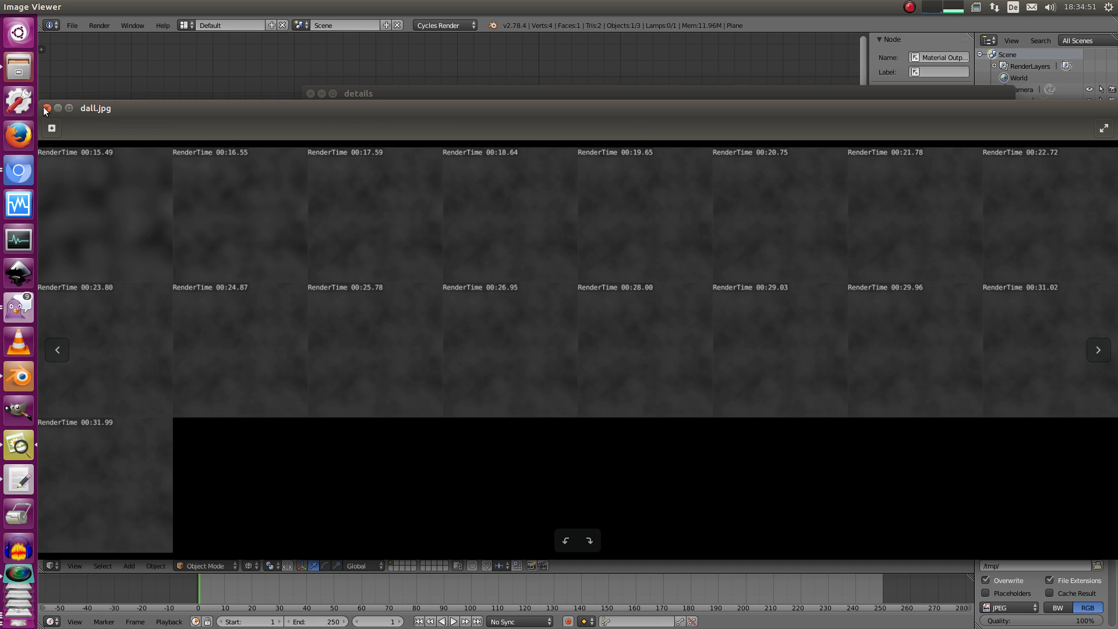
click(45, 109)
click(201, 190)
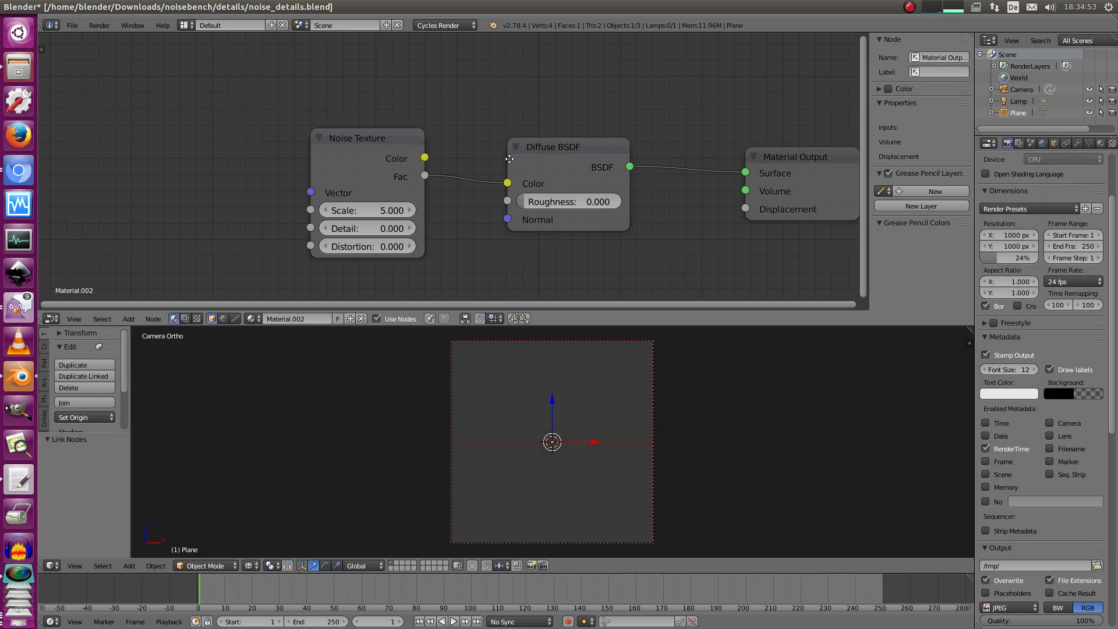
Set the Detail of the Noise Texture to 16.
middle_drag(405, 193, 510, 159)
scroll(510, 160, up, 2)
ctrl+drag(515, 203, 559, 199)
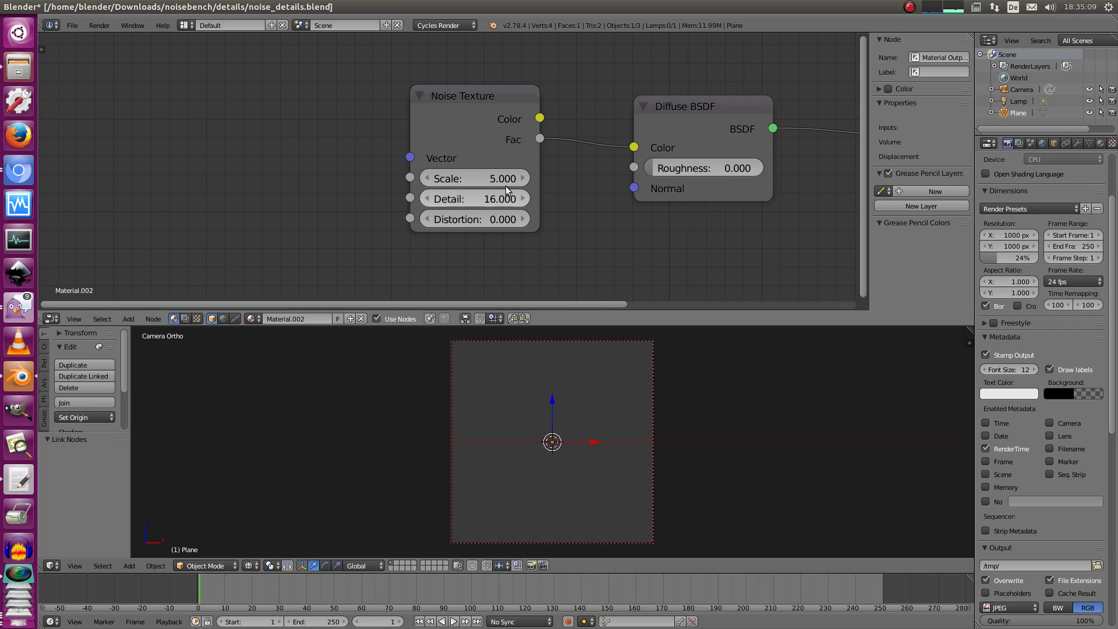
Try a Noise Texture Detail of 3, raise it in single steps, and set it back to 16.
click(475, 201)
text(3)
key(Return)
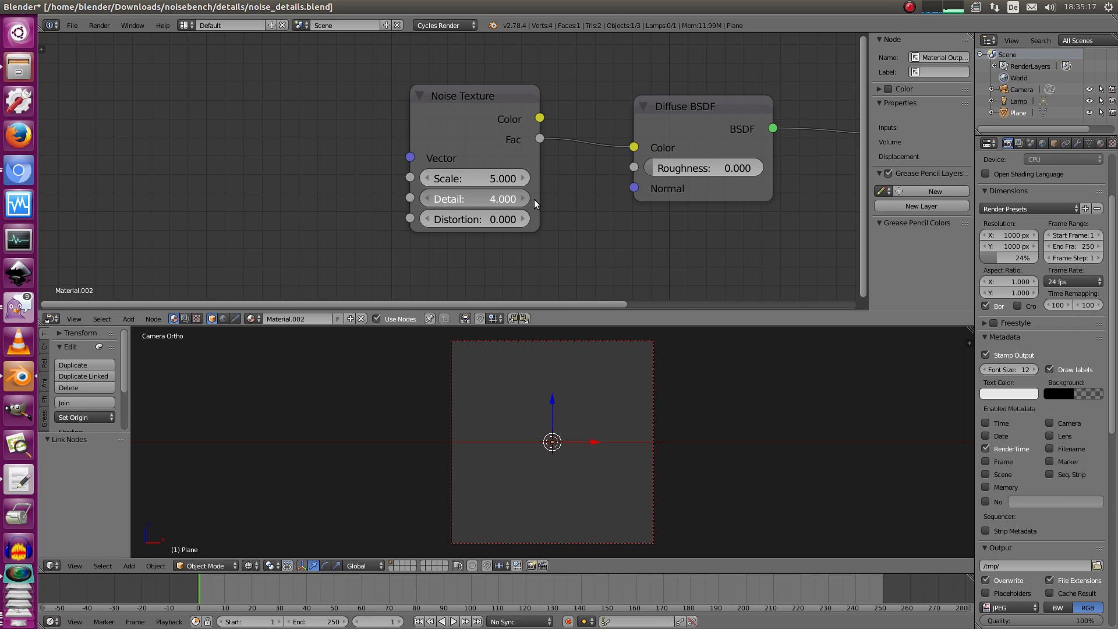
click(523, 199)
click(523, 199)
drag(428, 199, 801, 220)
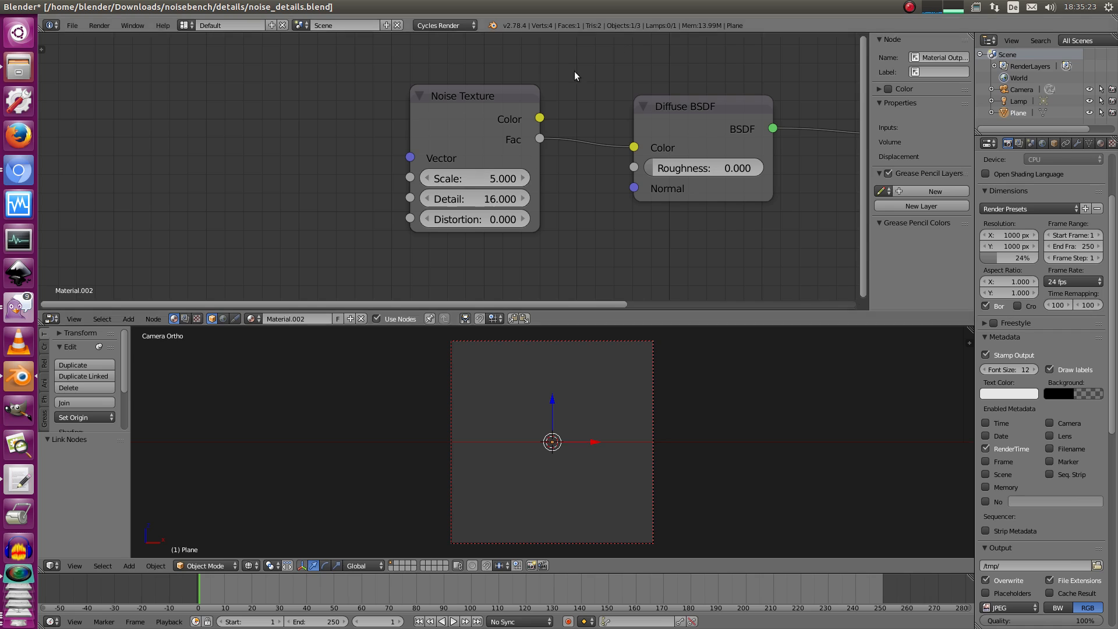
Move the Noise Texture node farther away from the Diffuse BSDF node.
drag(509, 125, 436, 118)
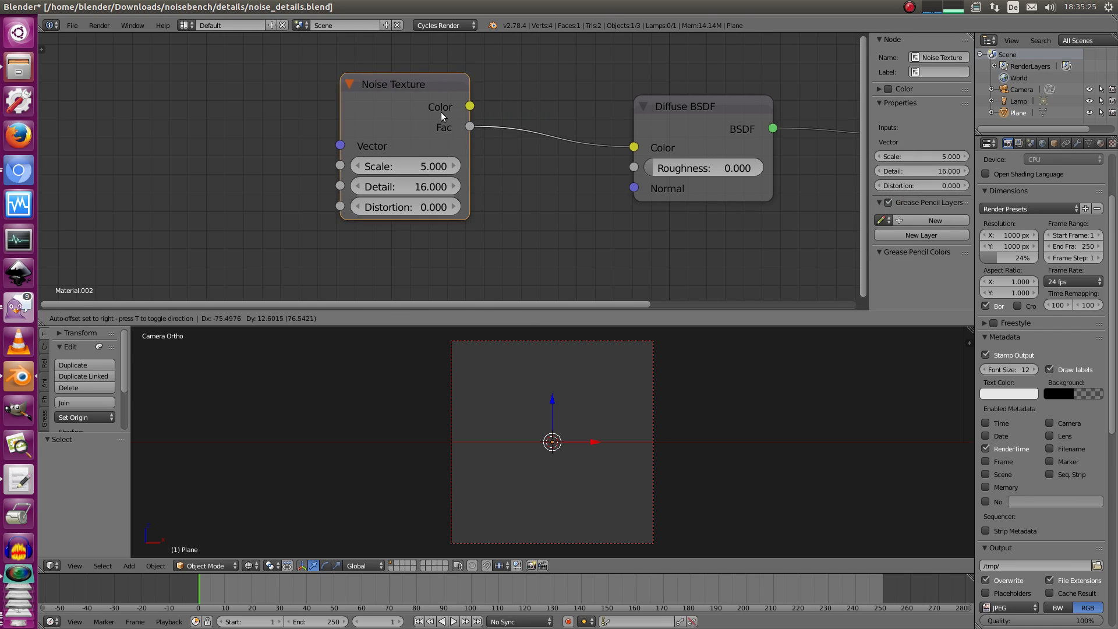
scroll(528, 119, down, 2)
middle_drag(500, 135, 499, 147)
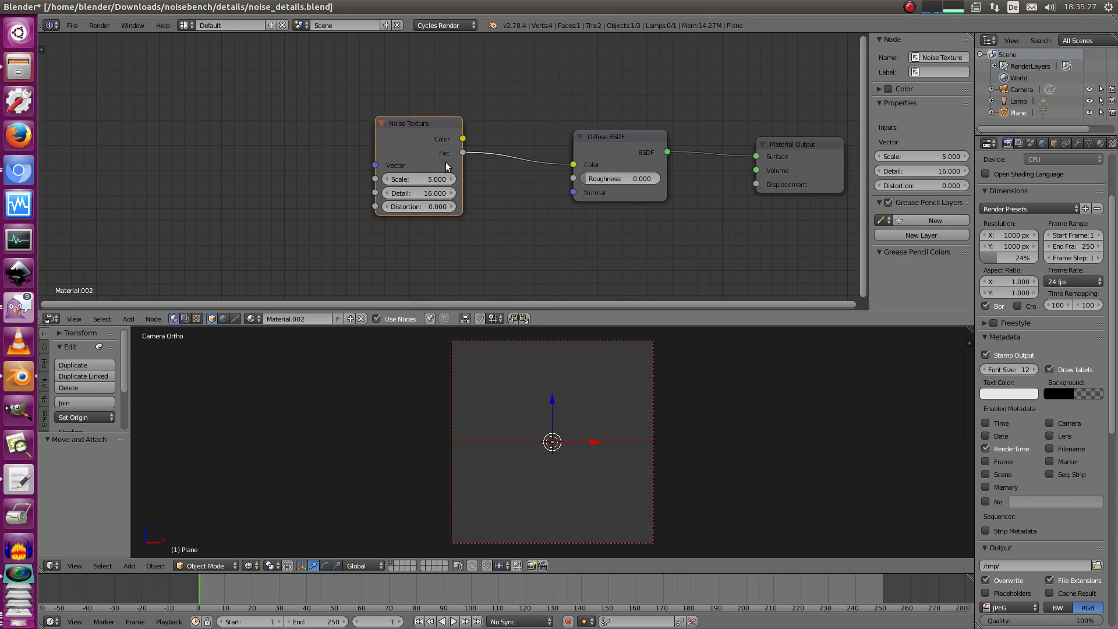
Open the recent file noise_details_multi.blend and maximize its node editor.
click(13, 75)
click(228, 237)
key(ctrl+shift+o)
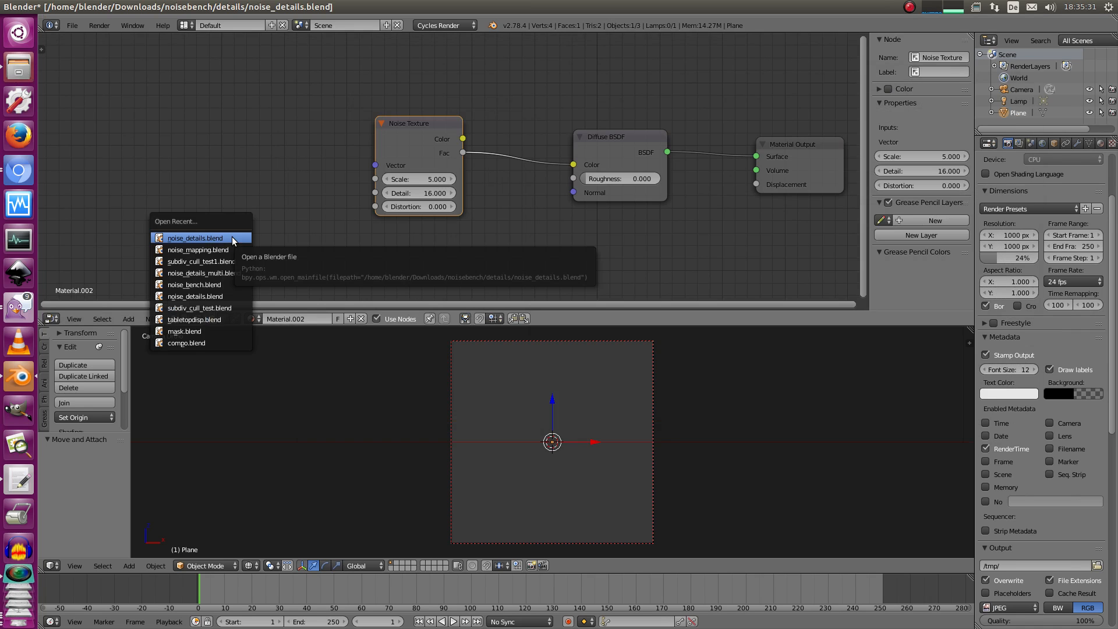
key(Down)
key(Down)
key(Down)
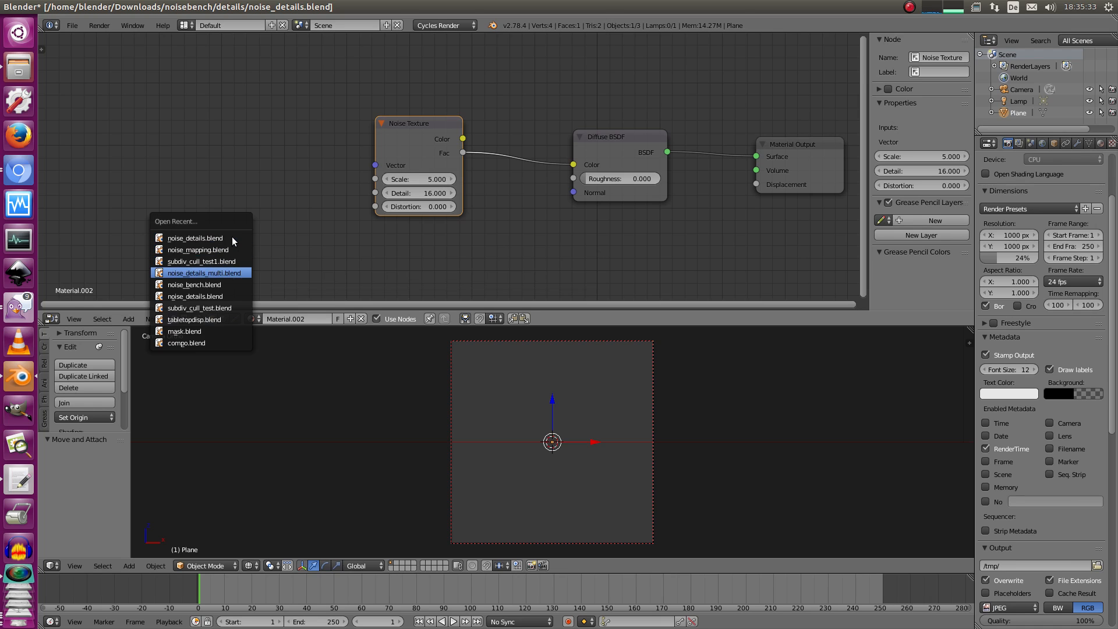
key(Return)
key(ctrl+Up)
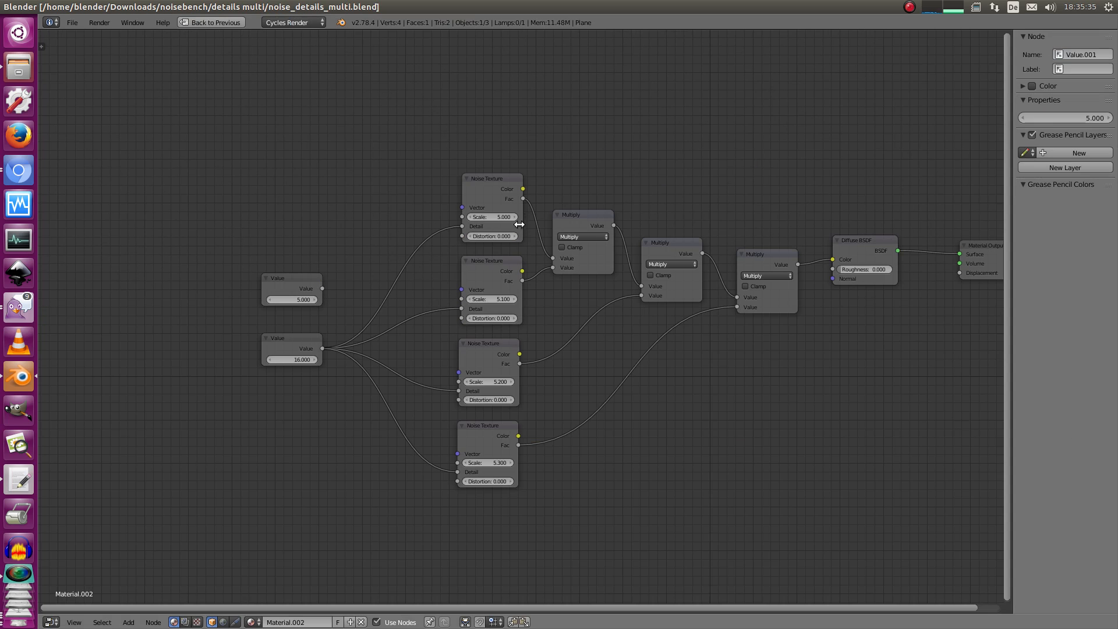
scroll(517, 212, up, 2)
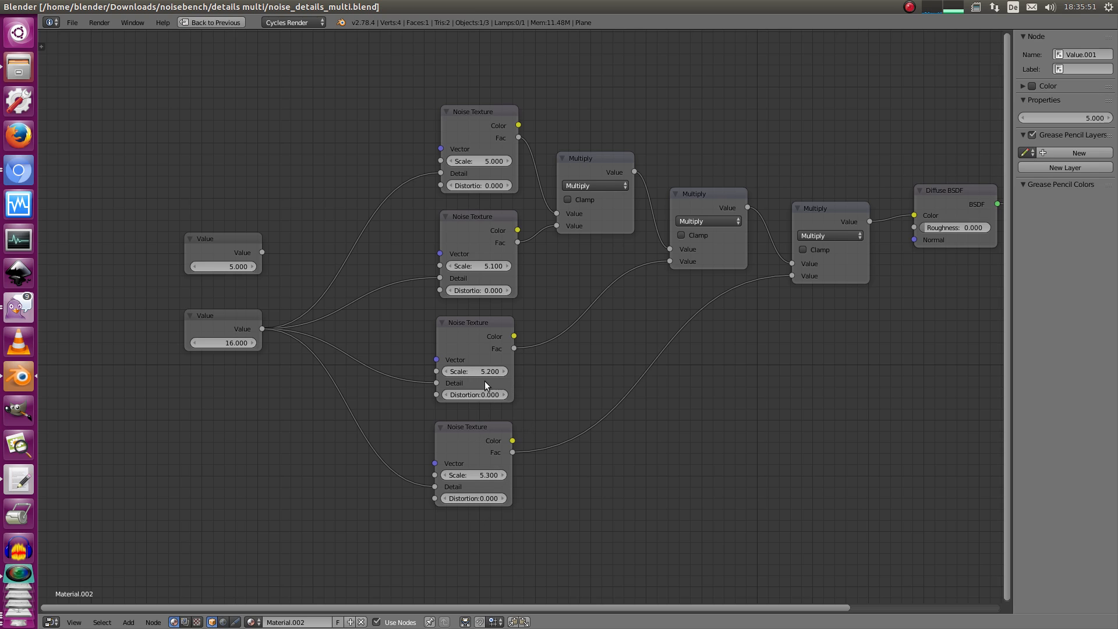
Set the Scale of the lower three Noise Texture nodes to 5 and select the uppermost one.
key(Return)
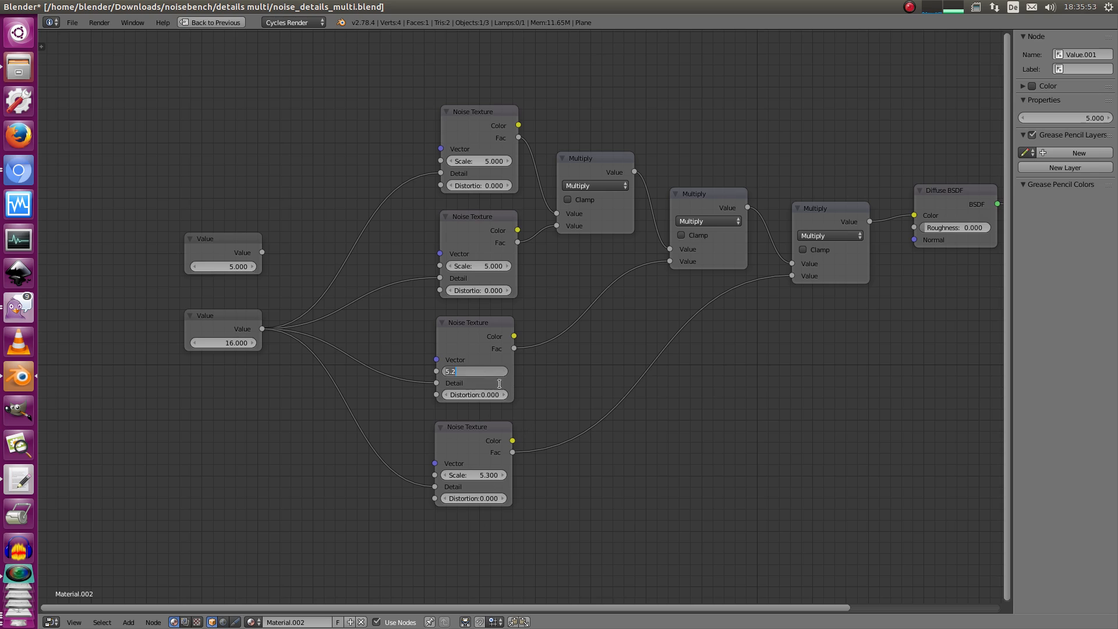
text(5.000)
key(Return)
click(484, 123)
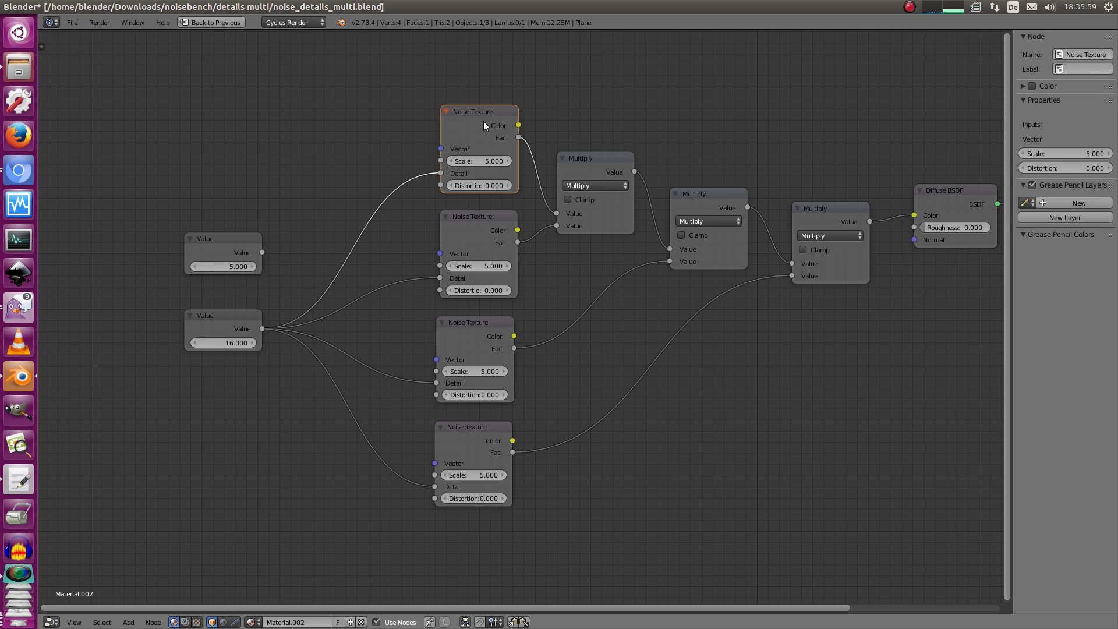
Set the Scales of the second, third and fourth Noise Texture nodes to 5.1, 5.2 and 5.3.
click(508, 266)
click(505, 371)
click(504, 372)
click(504, 475)
click(504, 475)
click(505, 475)
Look over the Multiply node chain and restore the node editor to its normal size.
middle_drag(557, 314, 453, 335)
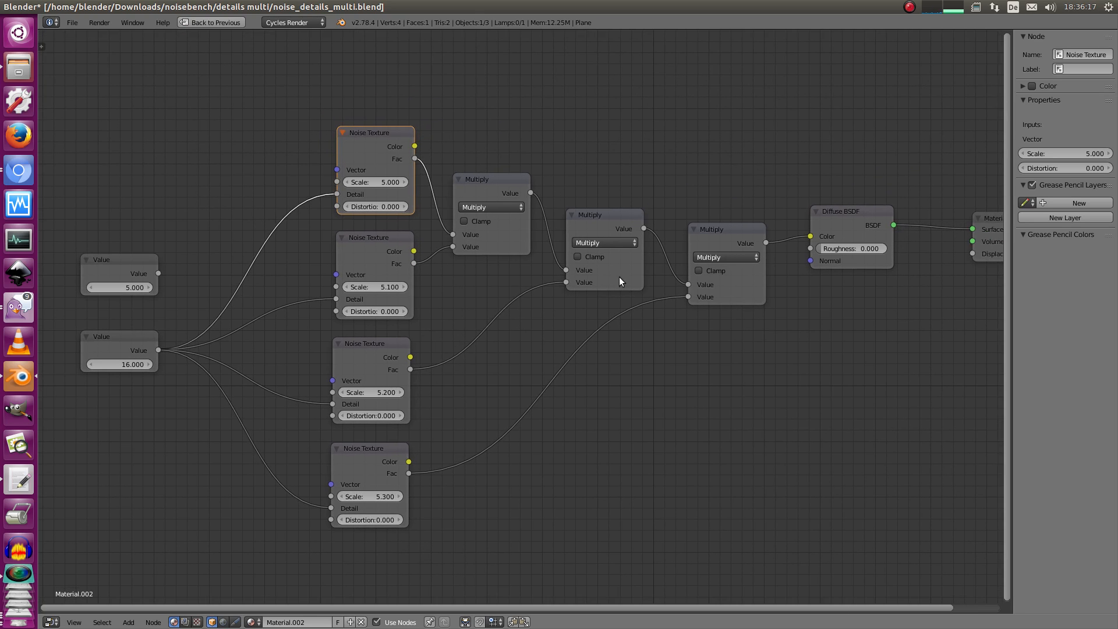
middle_drag(509, 246, 622, 110)
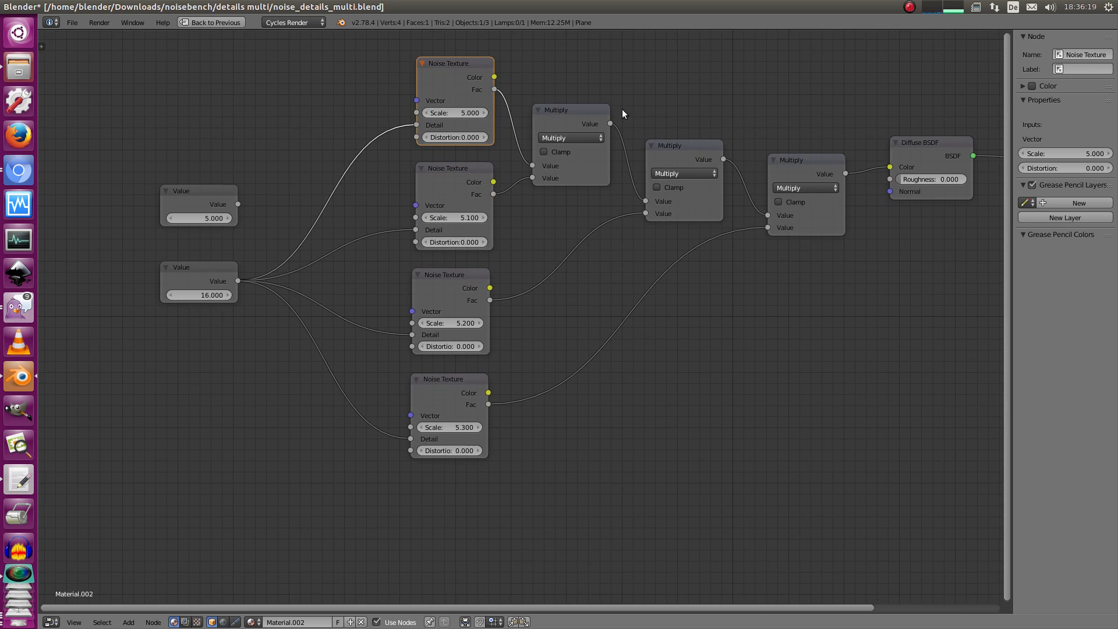
key(ctrl+Up)
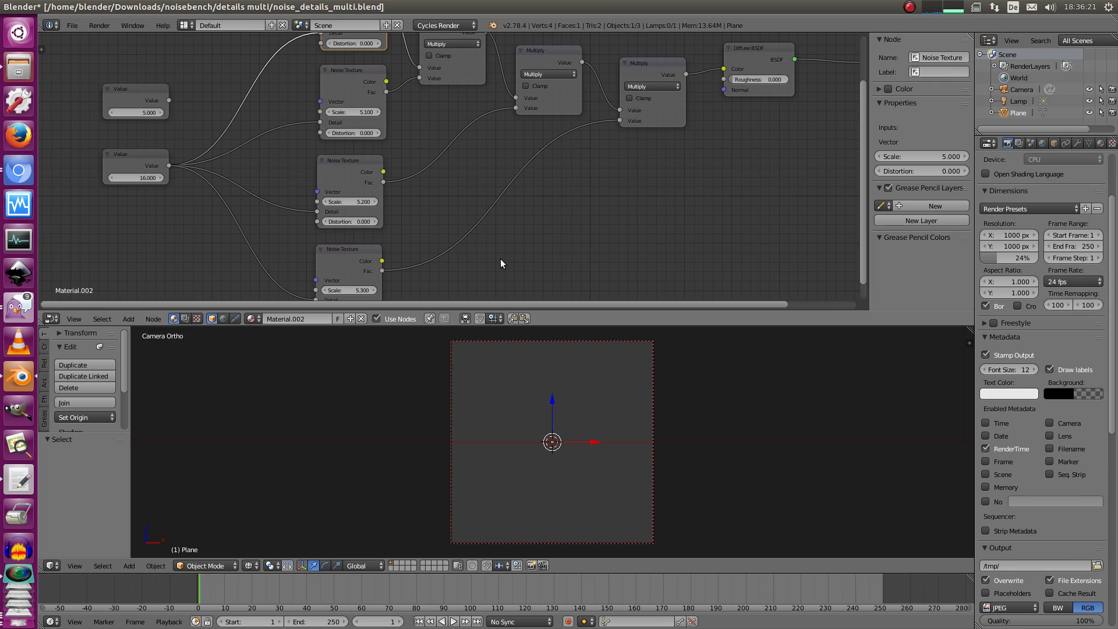
Switch to the file manager, open d5.jpg from the details multi folder and enlarge the viewer window.
click(24, 69)
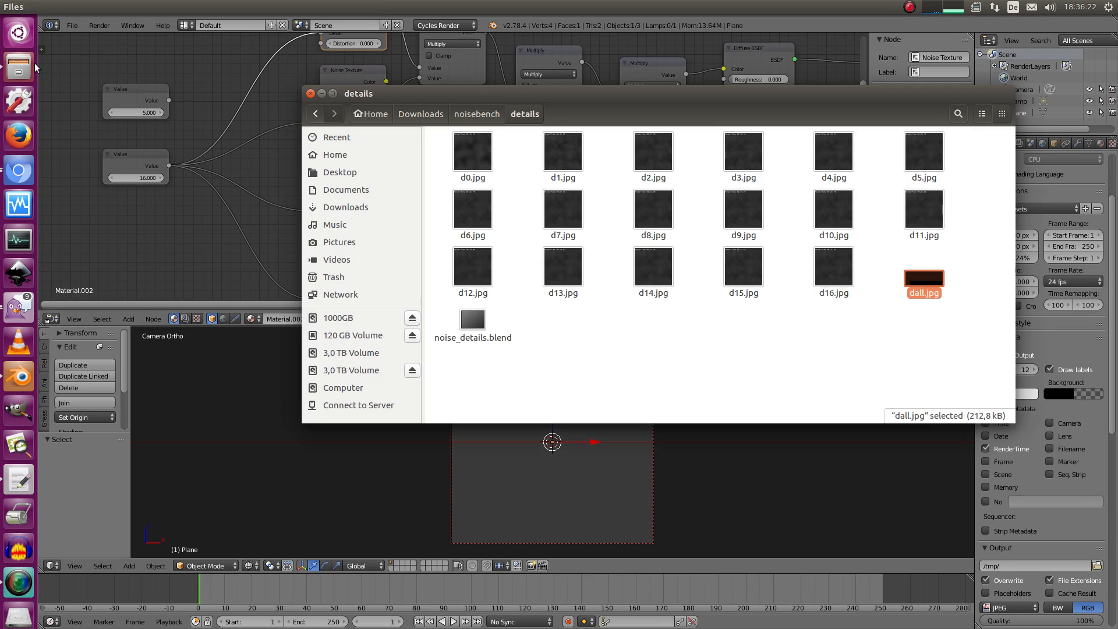
click(492, 115)
double_click(651, 156)
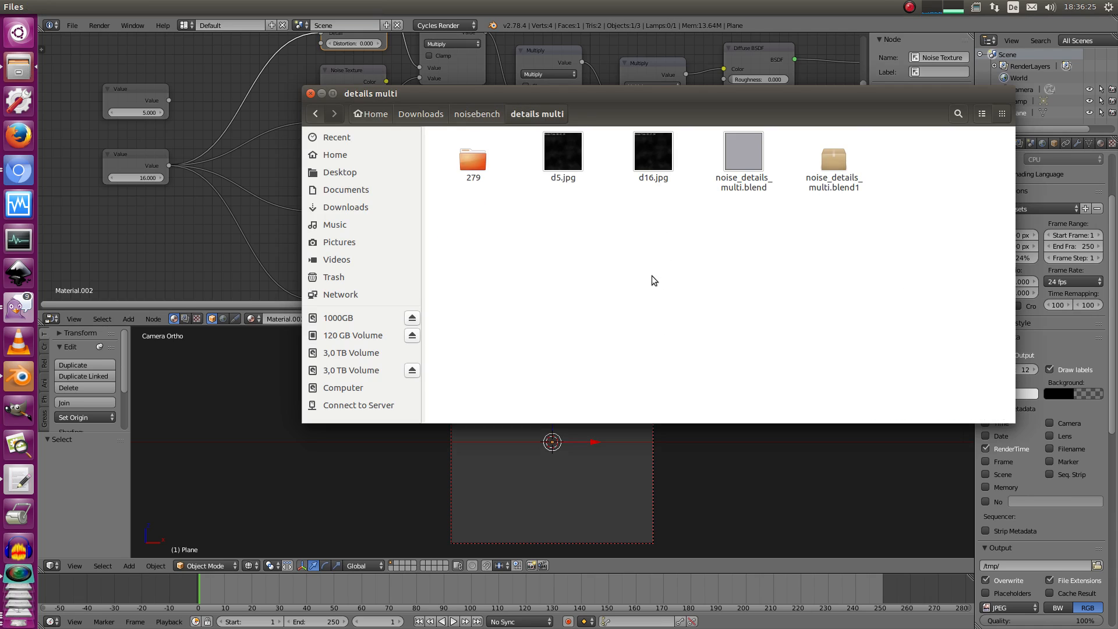
double_click(563, 154)
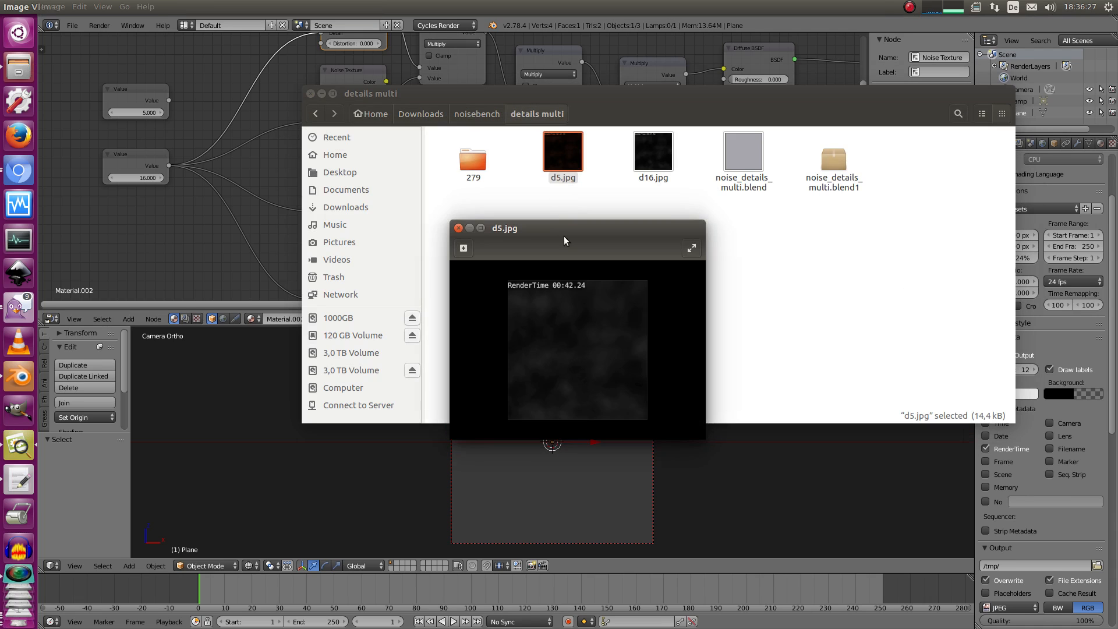
drag(556, 223, 488, 186)
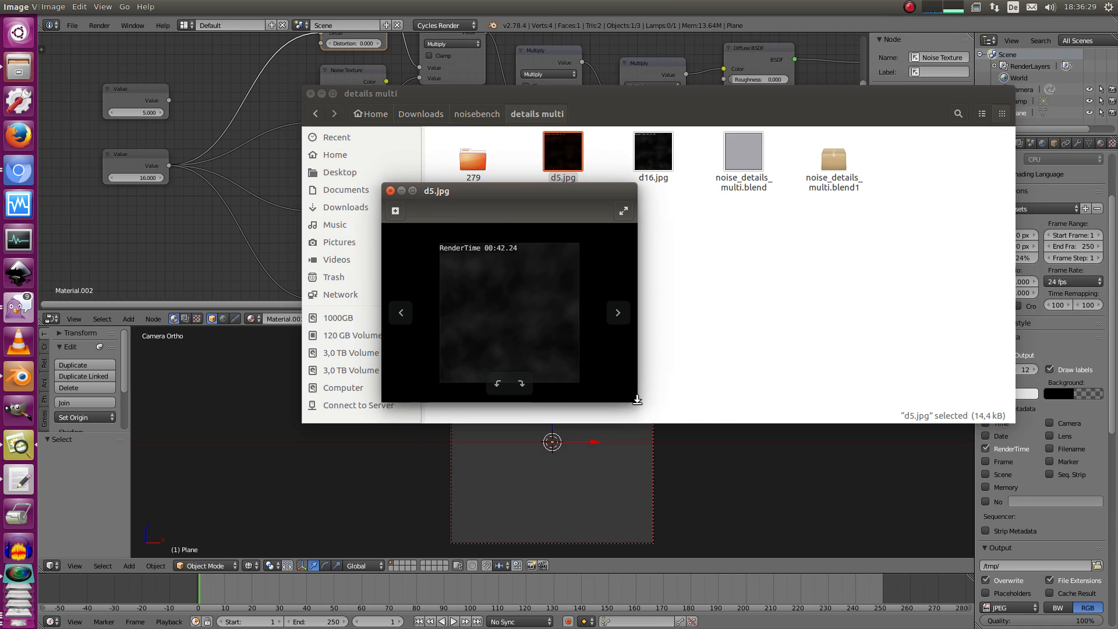
drag(634, 398, 821, 531)
drag(586, 190, 554, 144)
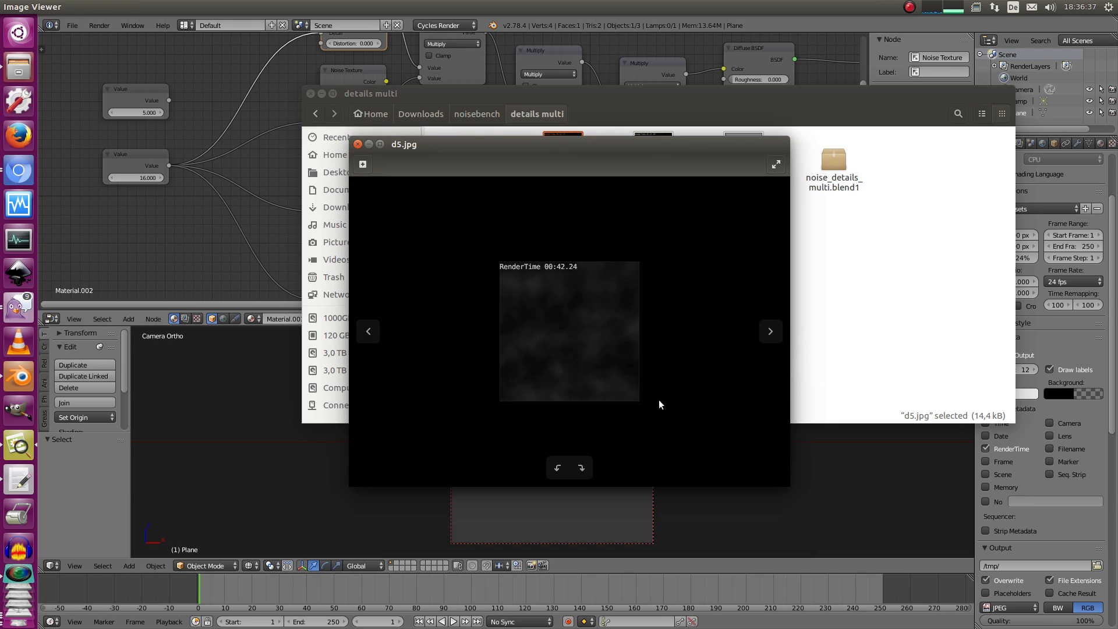
Compare the renders d5.jpg and d16.jpg by alternating between them, and close the image viewer.
click(777, 335)
click(369, 331)
click(775, 334)
click(369, 332)
click(775, 334)
click(368, 331)
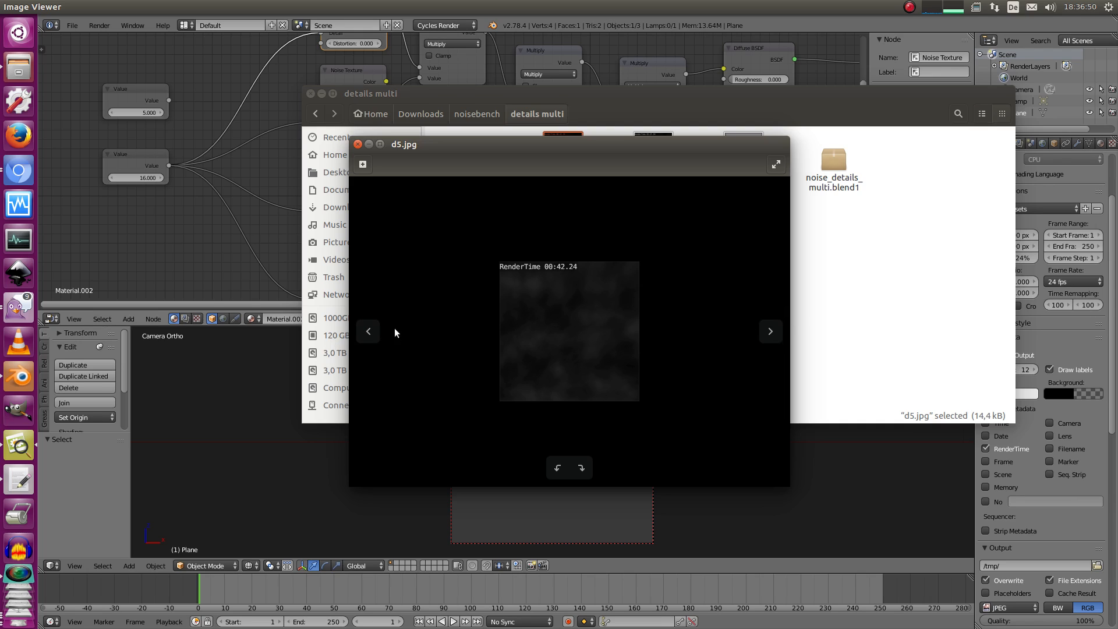
click(774, 330)
click(369, 332)
click(775, 332)
click(368, 331)
click(358, 144)
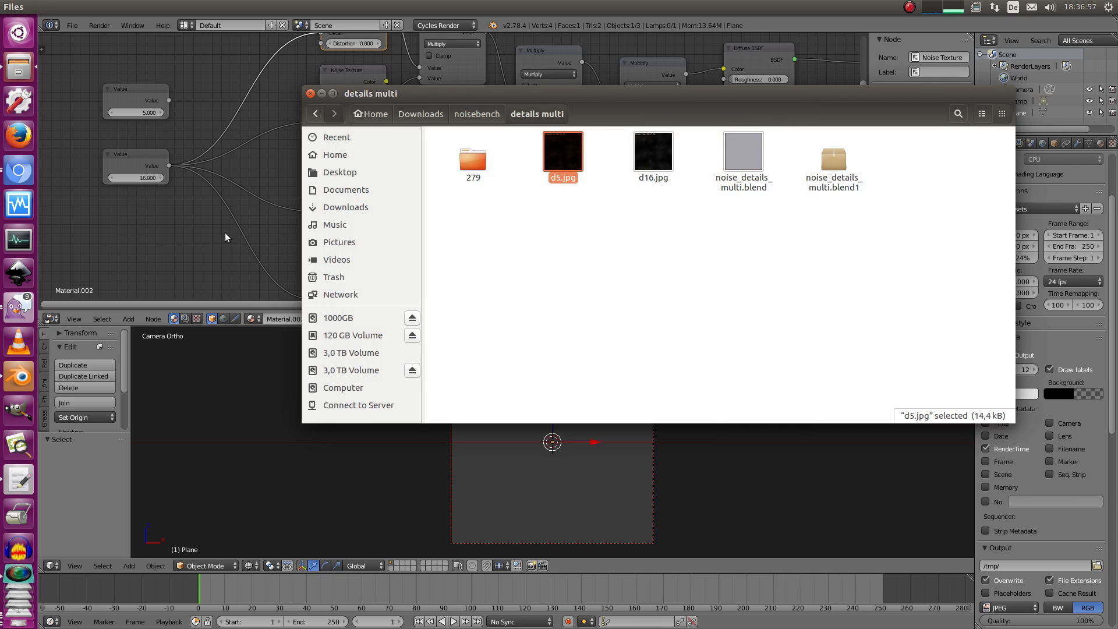
Return to Blender and set the Value node feeding the noise Detail inputs to 15.
click(225, 232)
middle_drag(358, 113, 419, 164)
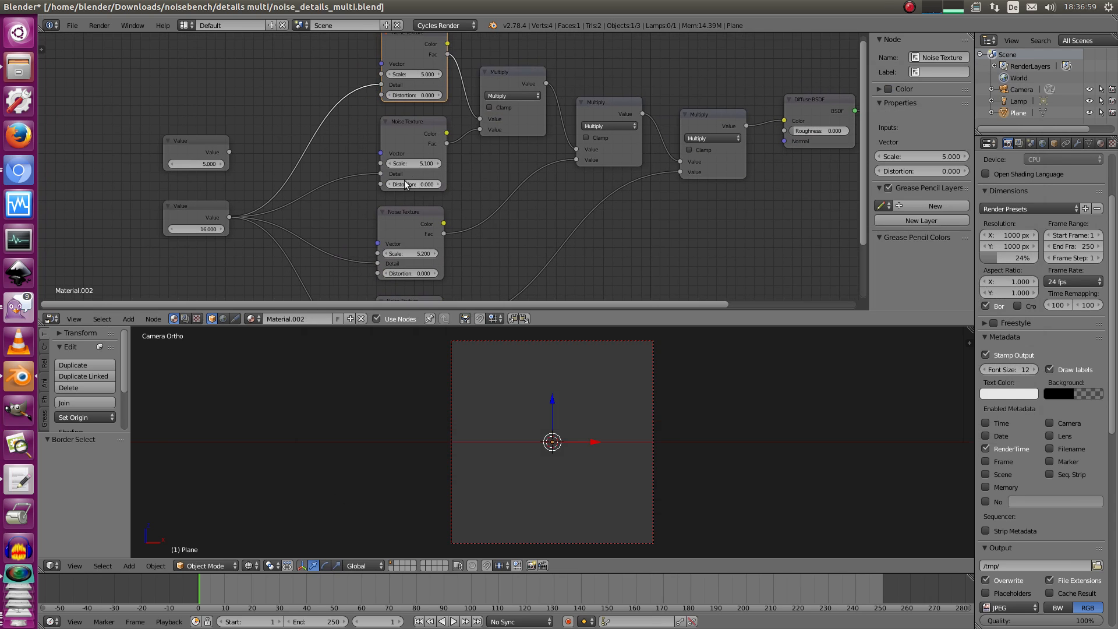
middle_drag(205, 255, 310, 191)
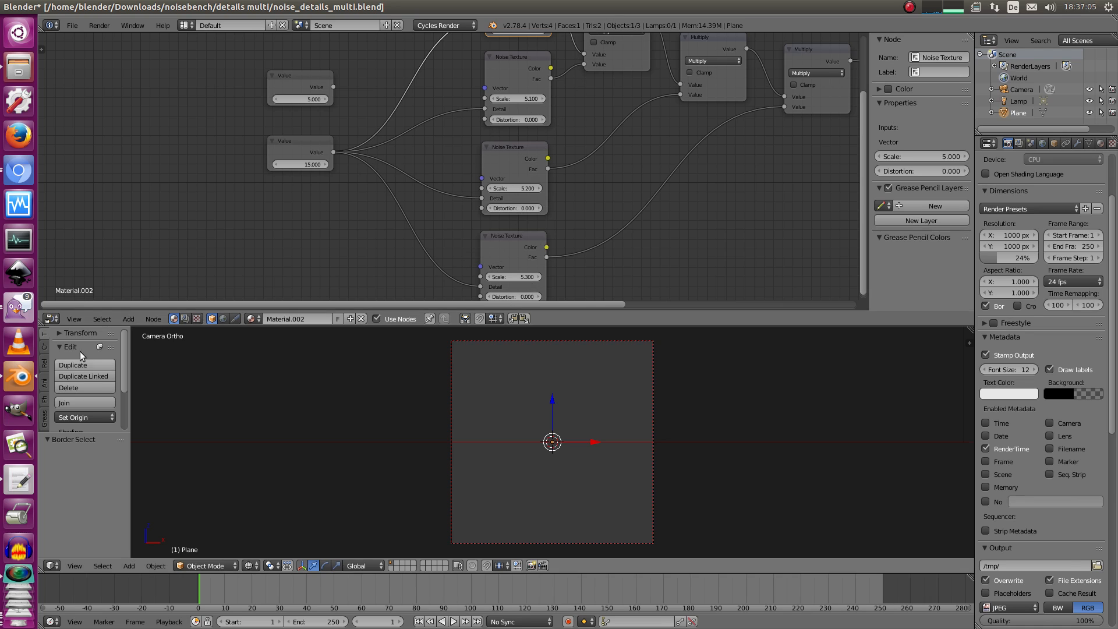
Open the 279 folder inside details multi in the file manager and move its window lower.
click(18, 65)
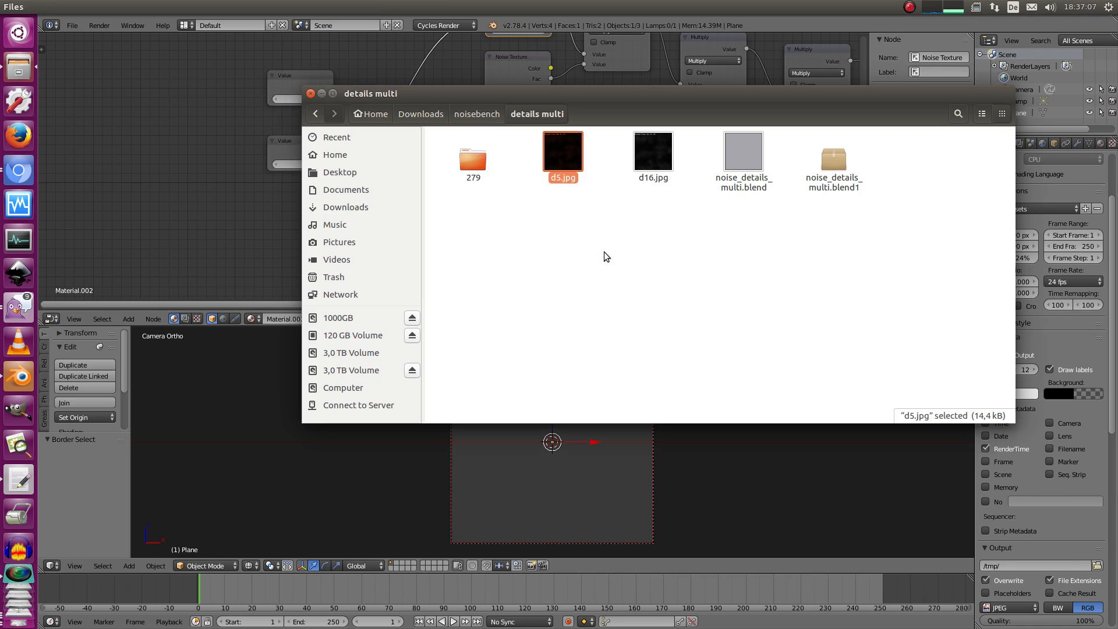
click(608, 254)
double_click(468, 163)
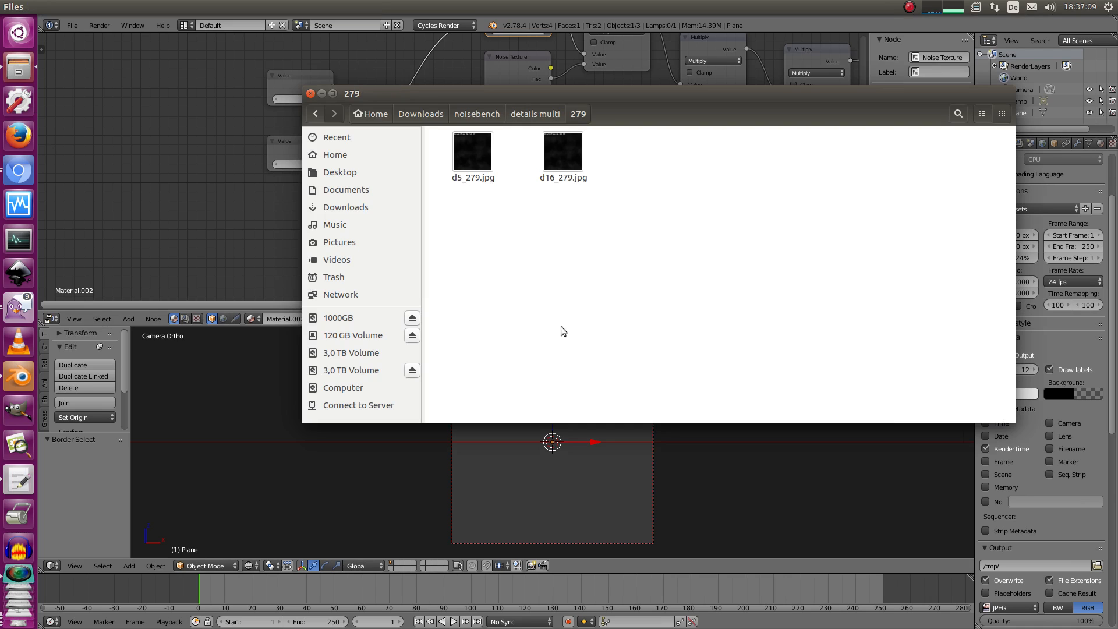
drag(584, 99, 592, 201)
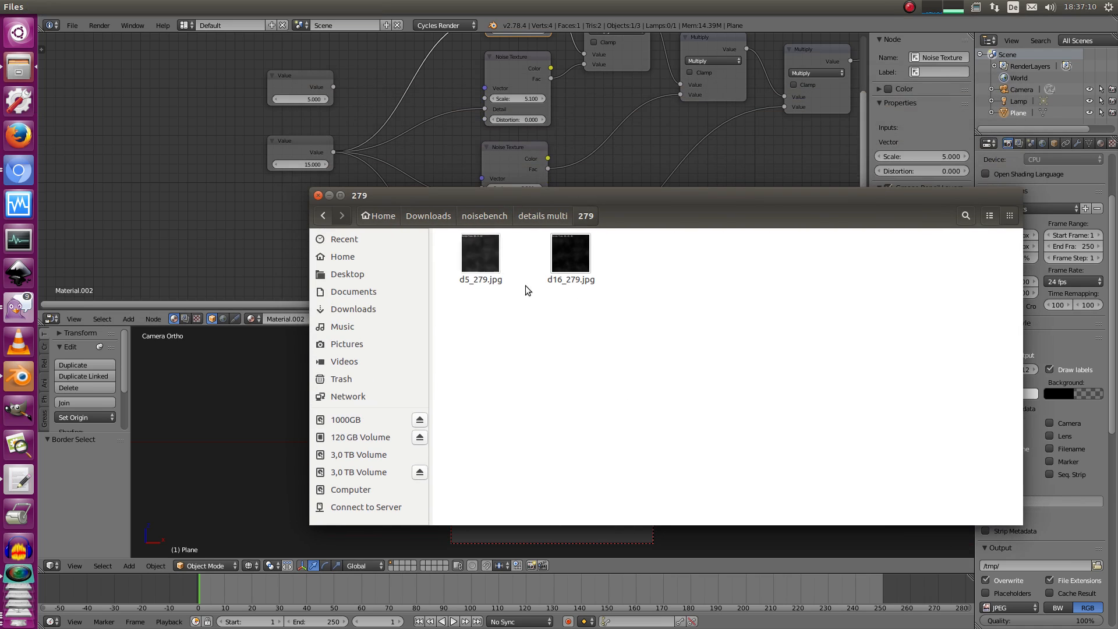
Open d5_279.jpg from the 279 folder and d5.jpg from the details multi folder, and arrange both viewer windows side by side.
double_click(495, 280)
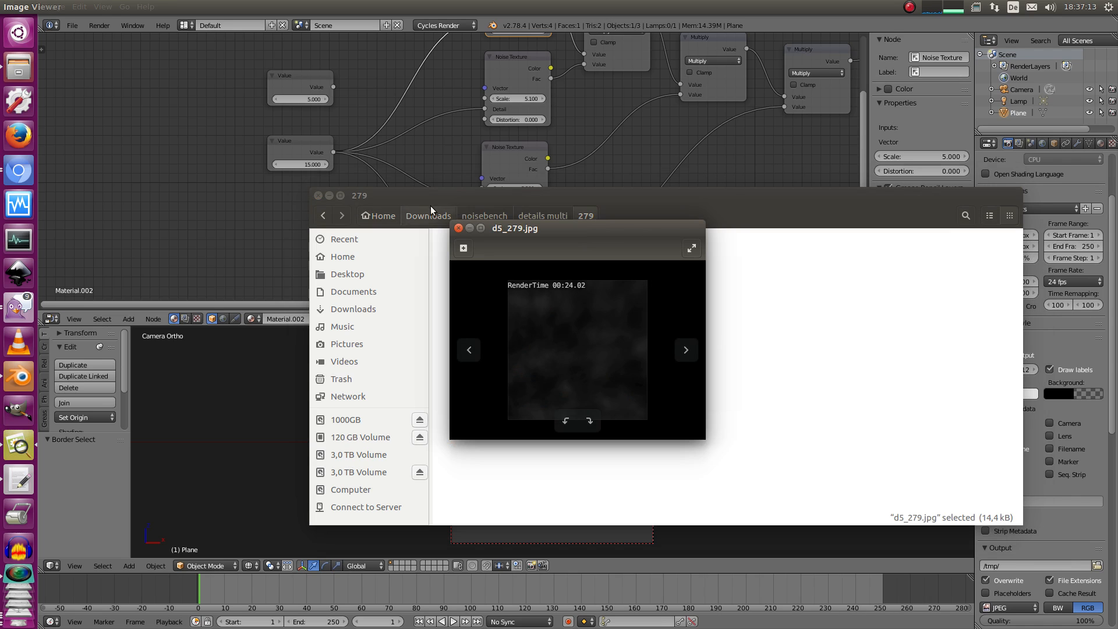
drag(531, 225, 242, 301)
click(539, 213)
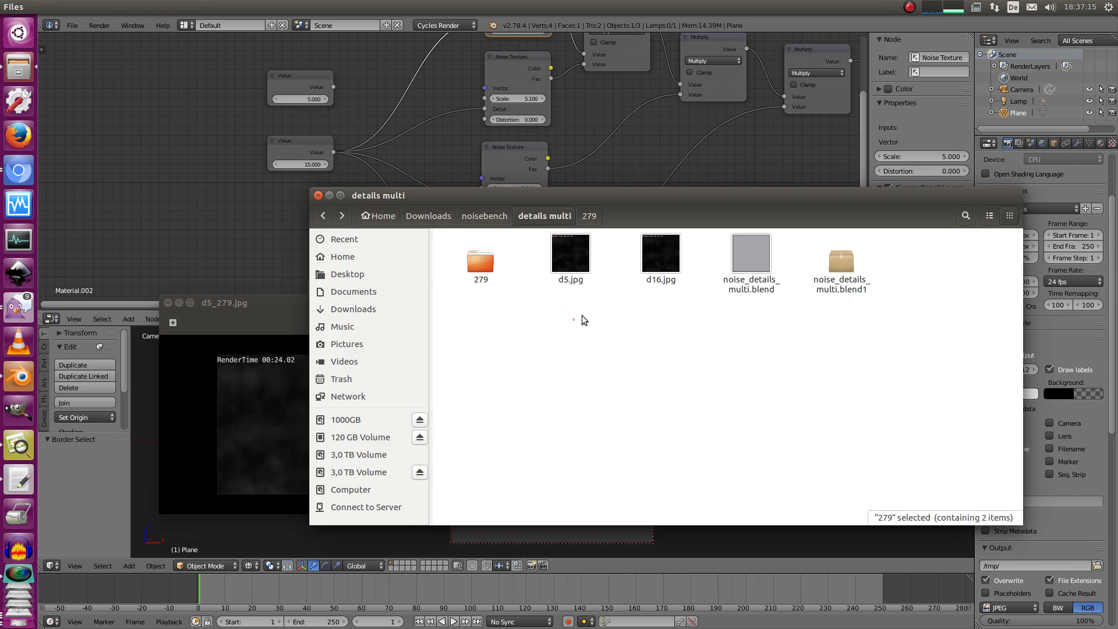
double_click(571, 255)
click(330, 196)
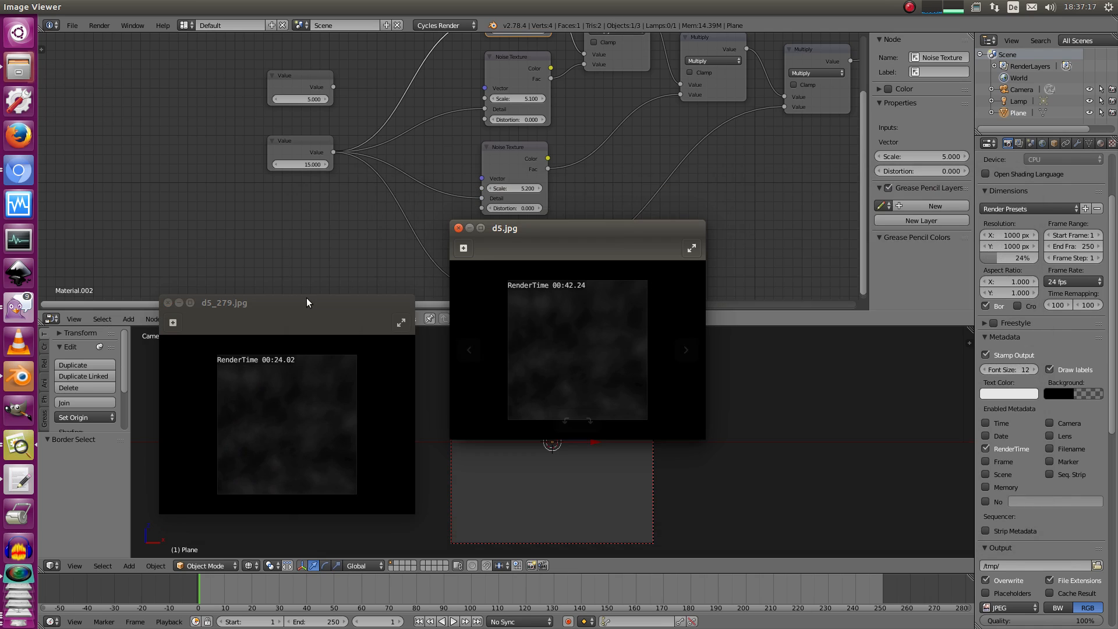
drag(308, 331, 333, 217)
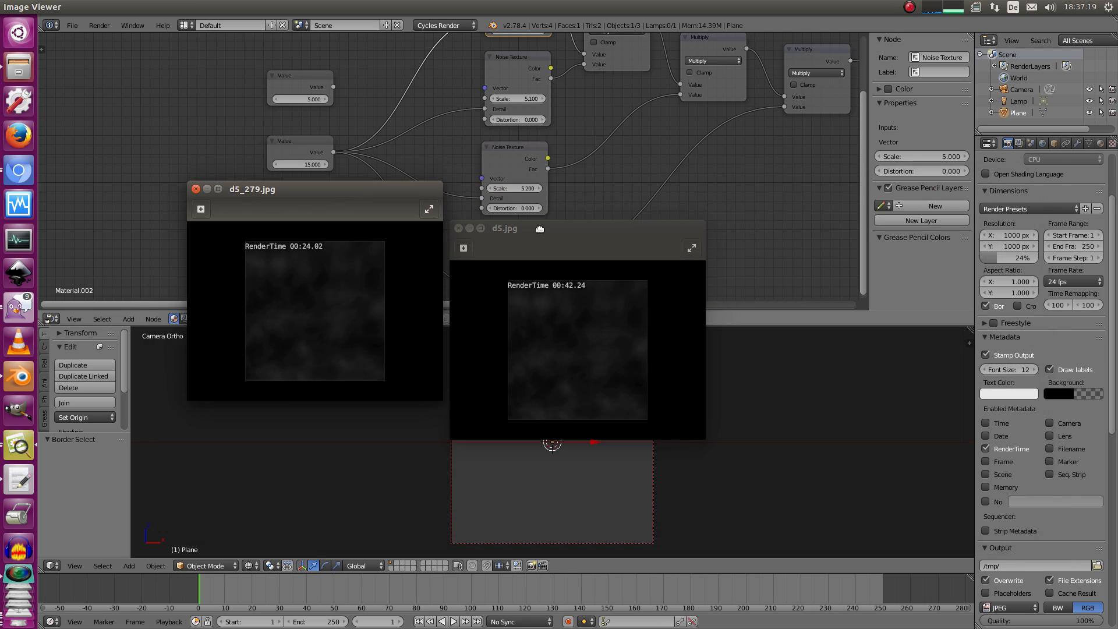
drag(542, 229, 605, 187)
drag(387, 189, 440, 187)
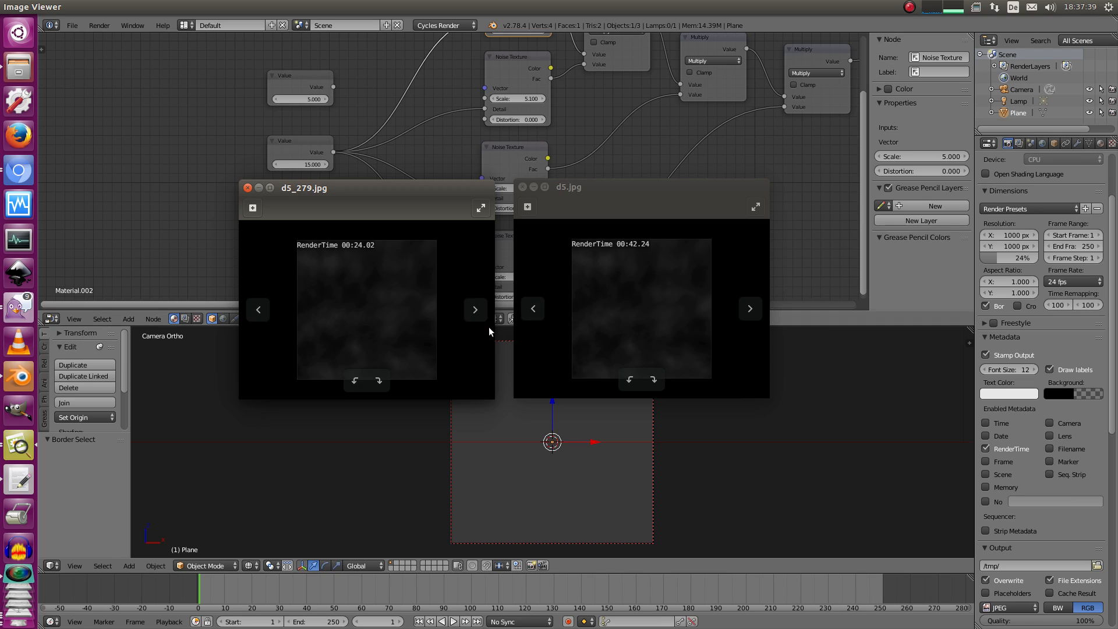
Compare the render times of d5_279.jpg and d16_279.jpg with those of d5.jpg and d16.jpg, and close both image viewers.
click(475, 312)
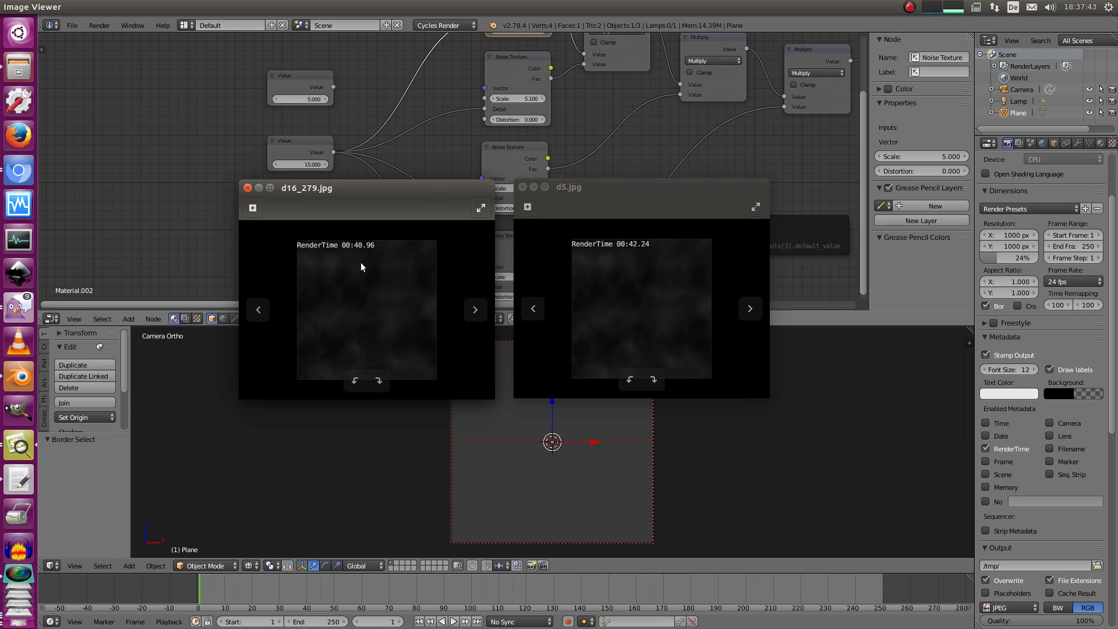
click(259, 310)
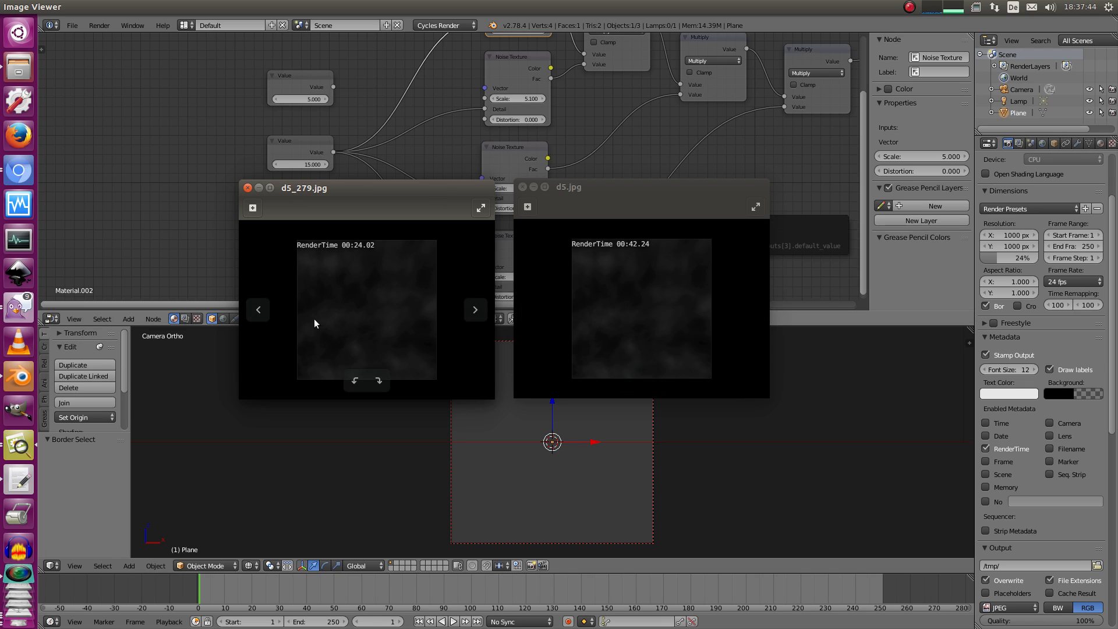
click(475, 311)
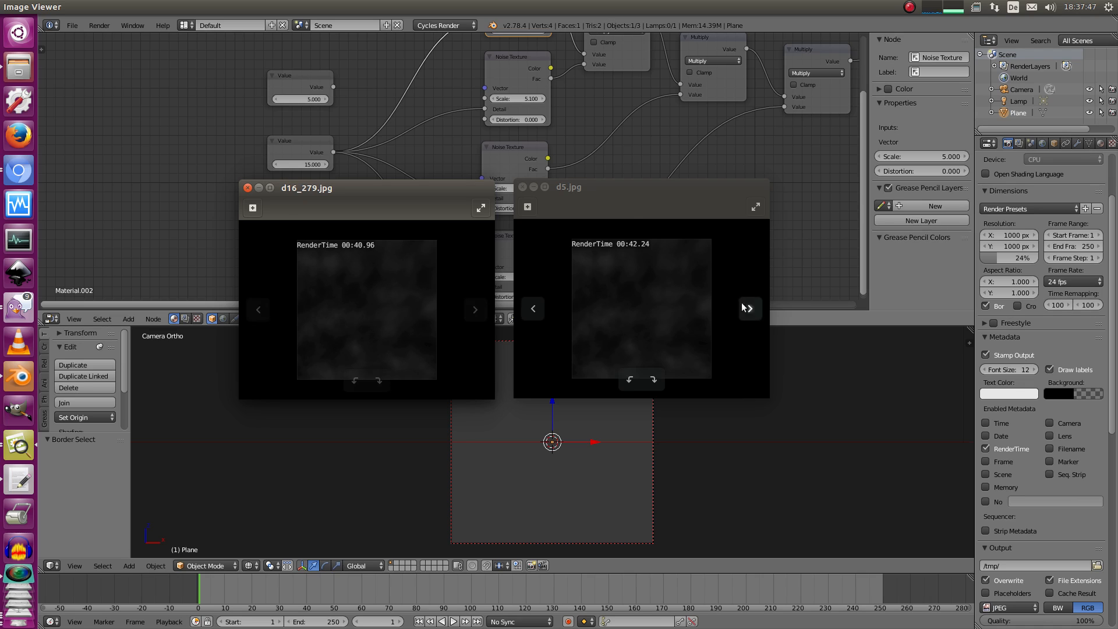
click(466, 302)
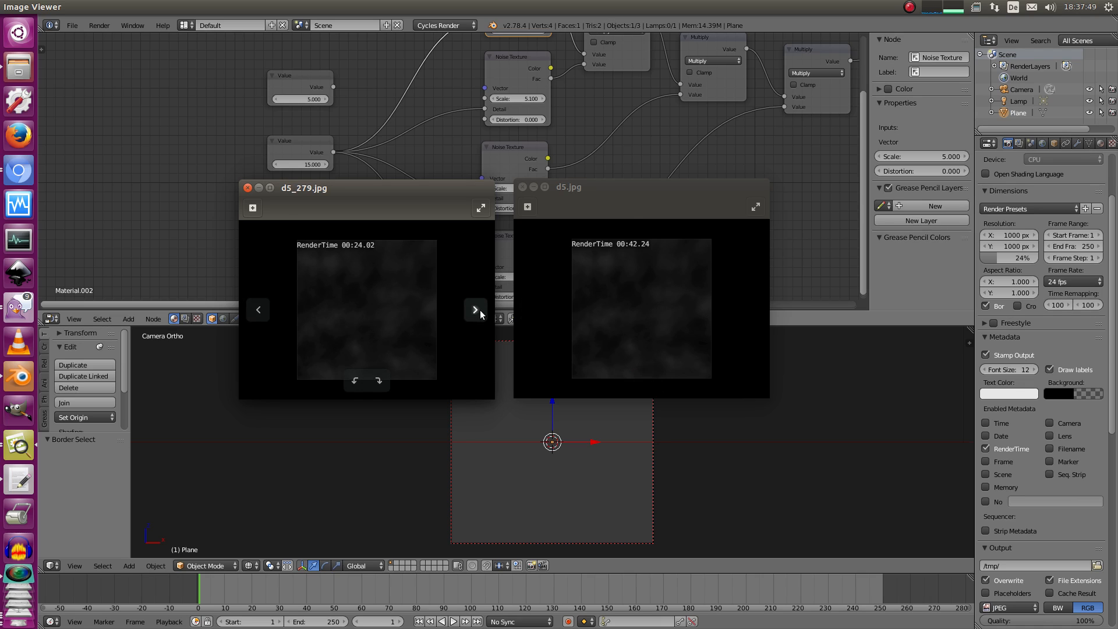
click(476, 309)
click(748, 307)
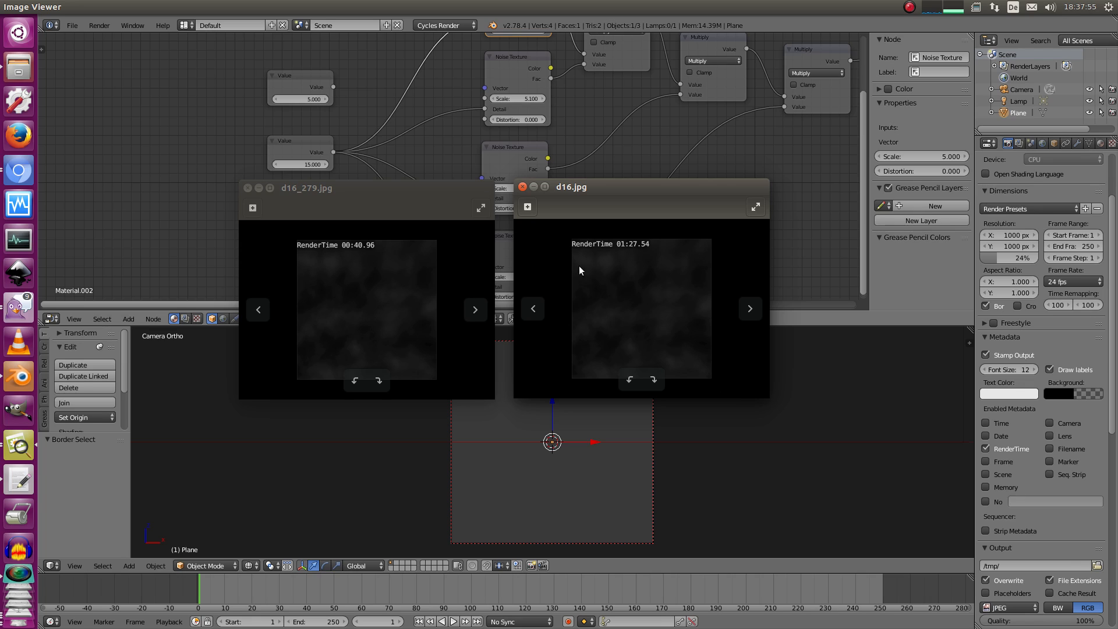
click(529, 313)
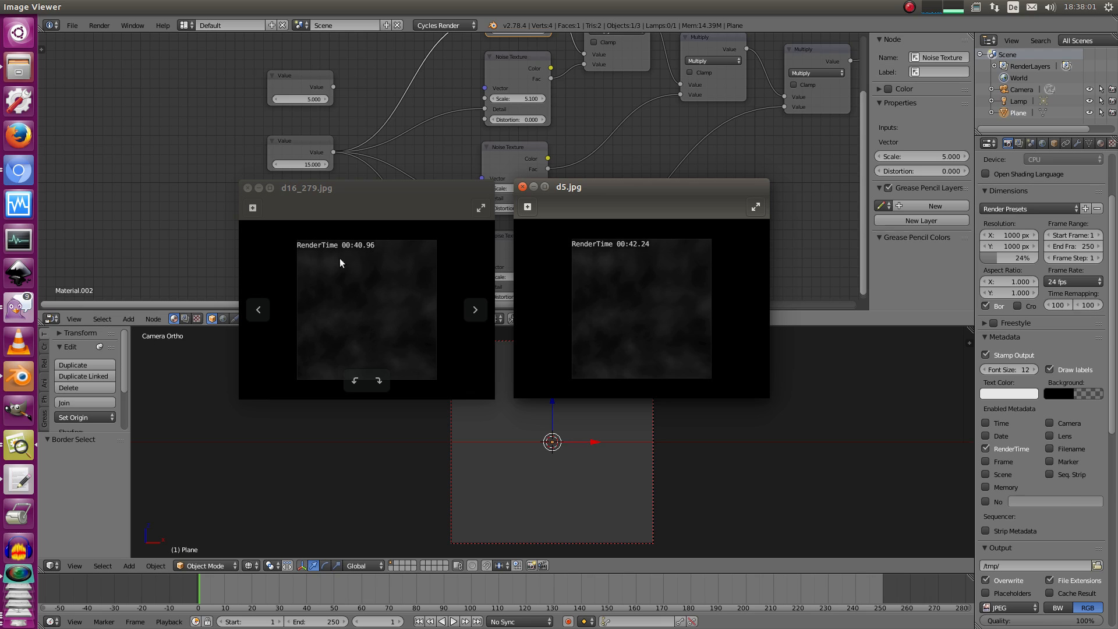
click(247, 187)
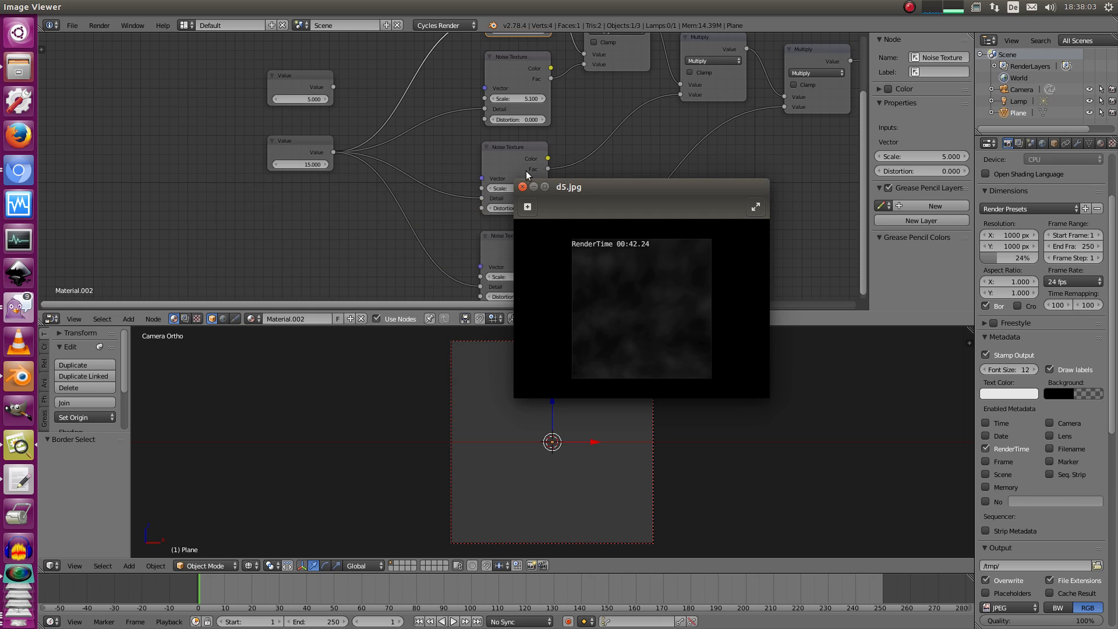
click(521, 187)
Set the Value node feeding the noise Detail inputs to 5.
scroll(537, 132, up, 2)
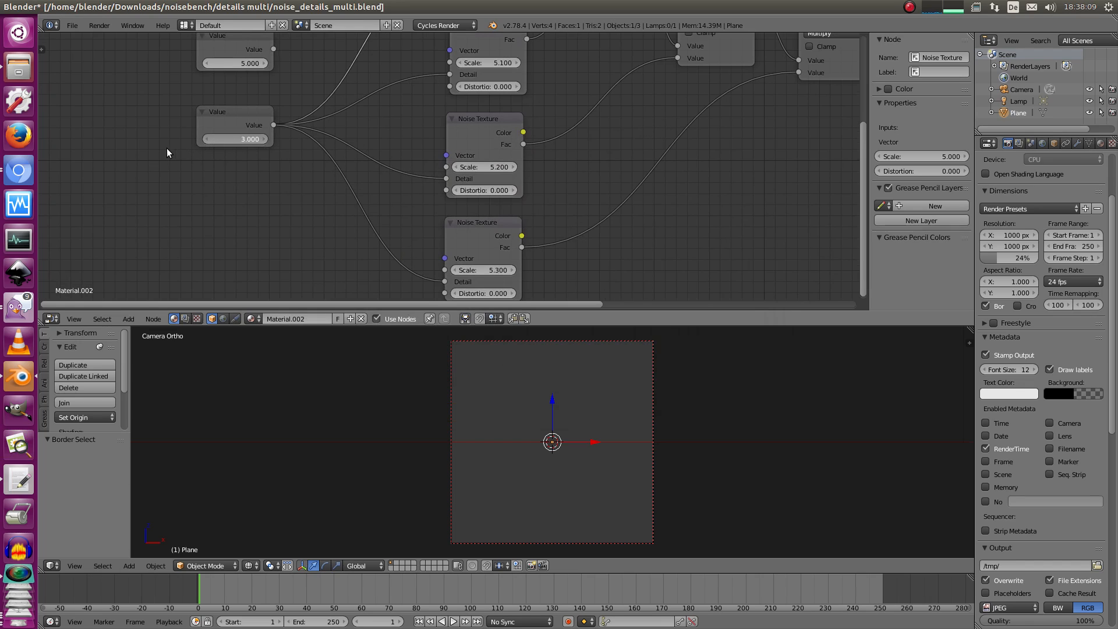
drag(226, 142, 247, 145)
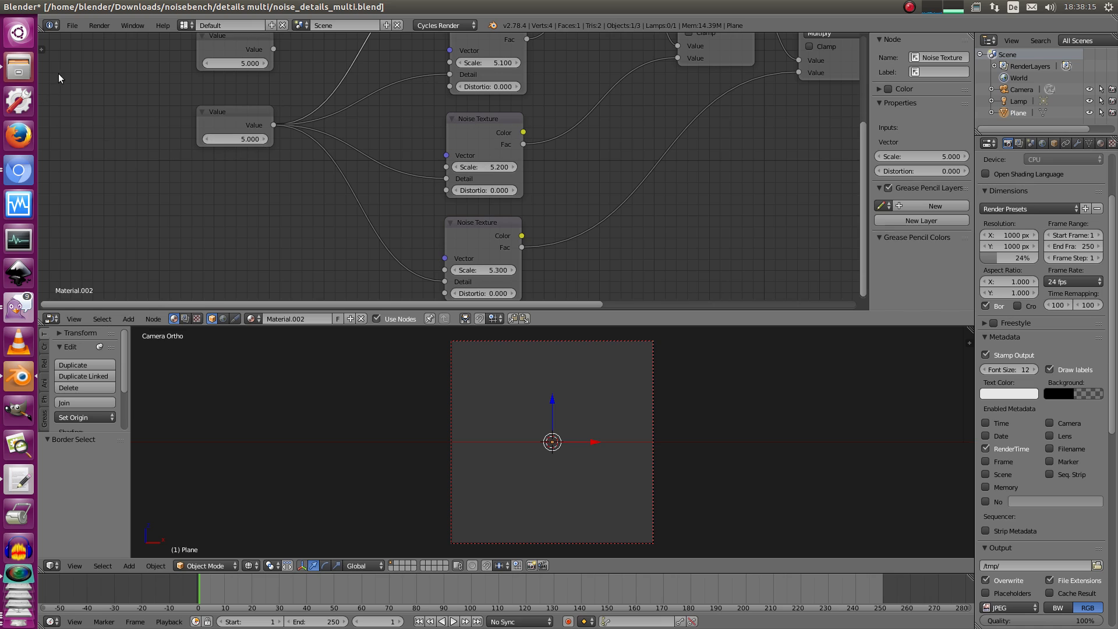
click(28, 73)
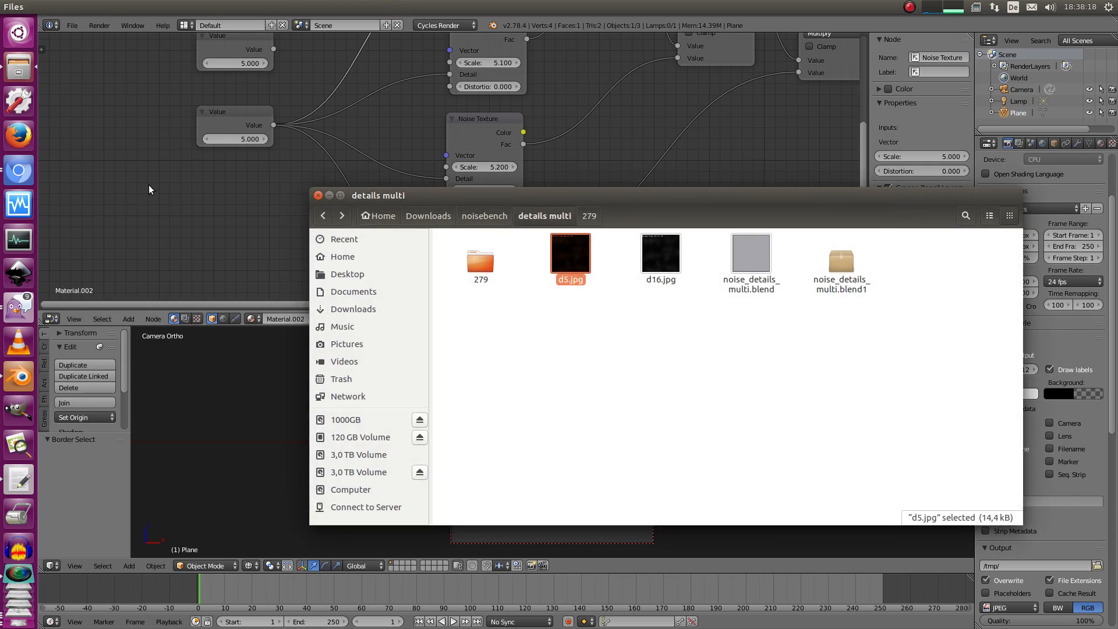
click(149, 185)
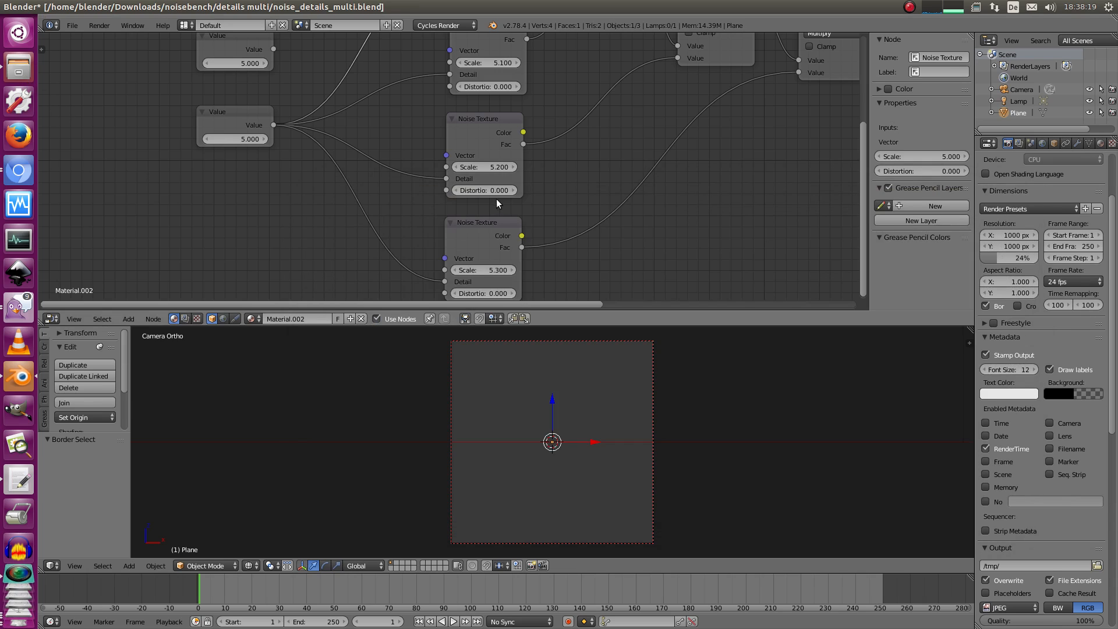
Open the recent file noise_details.blend and bring its Noise Texture node into close view.
key(ctrl+shift+o)
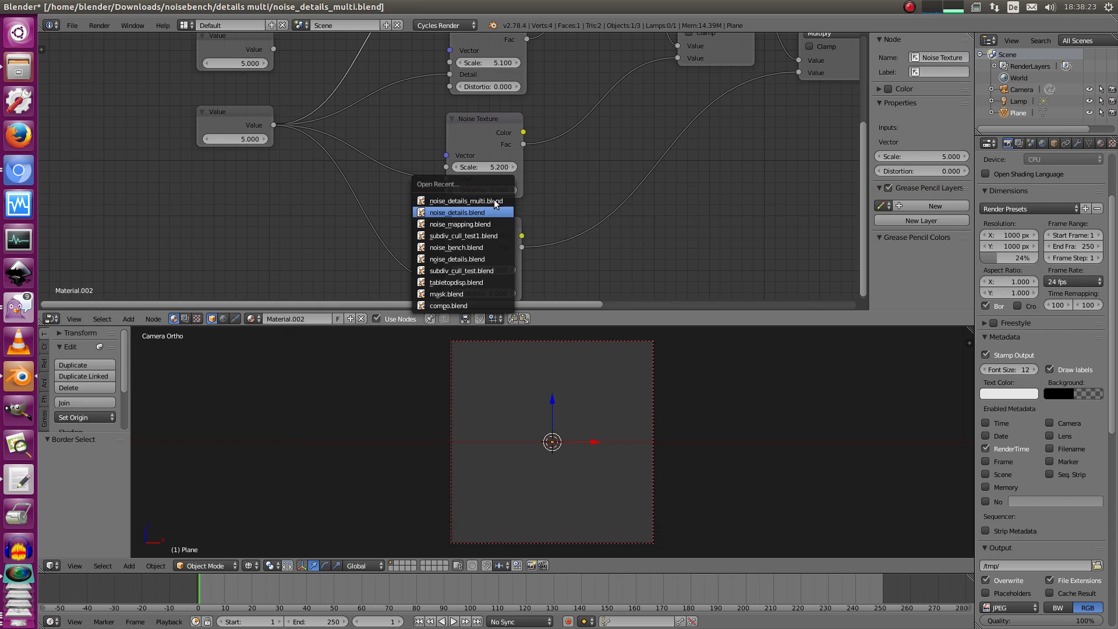
click(494, 212)
ctrl+middle_drag(385, 303, 432, 225)
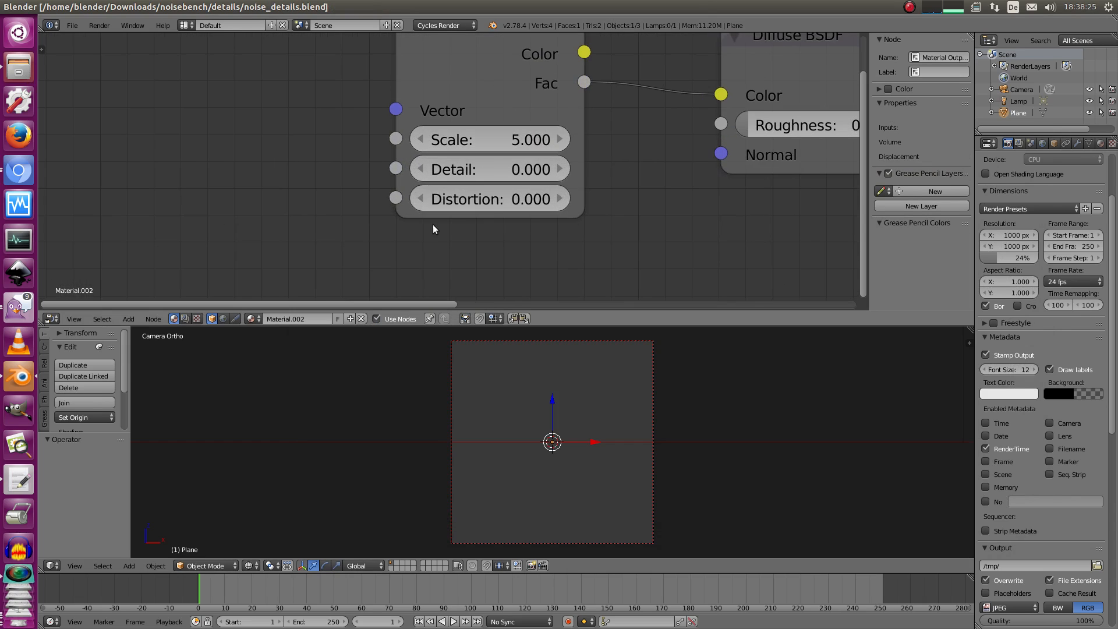
Try a Distortion of 1 on the Noise Texture node and reset it to 0.
click(491, 208)
drag(491, 213, 505, 215)
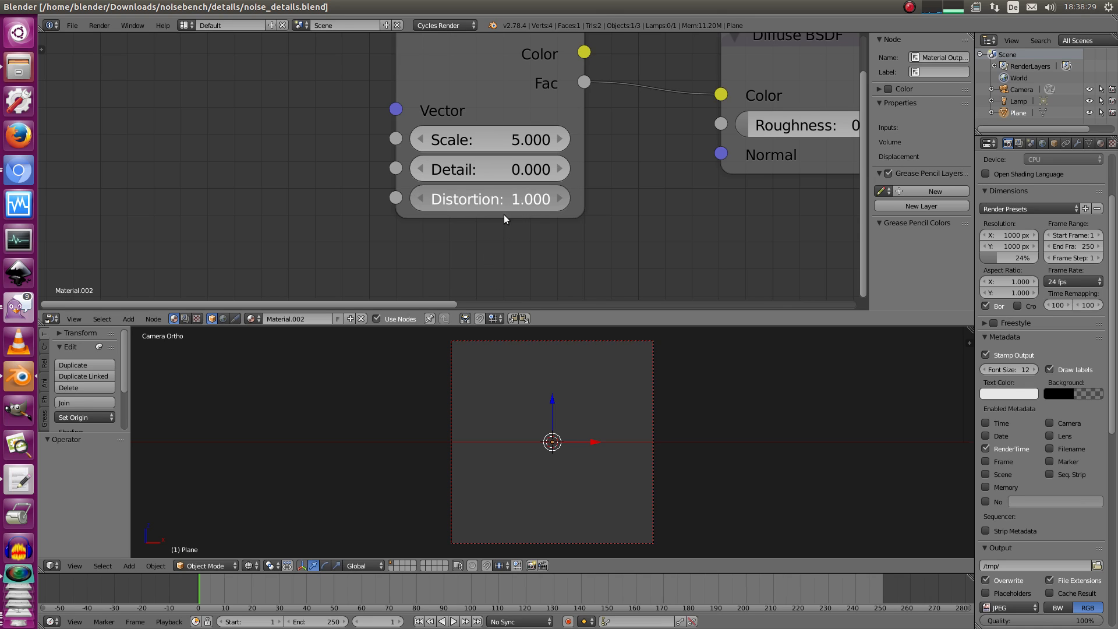
click(509, 204)
text(0)
key(Return)
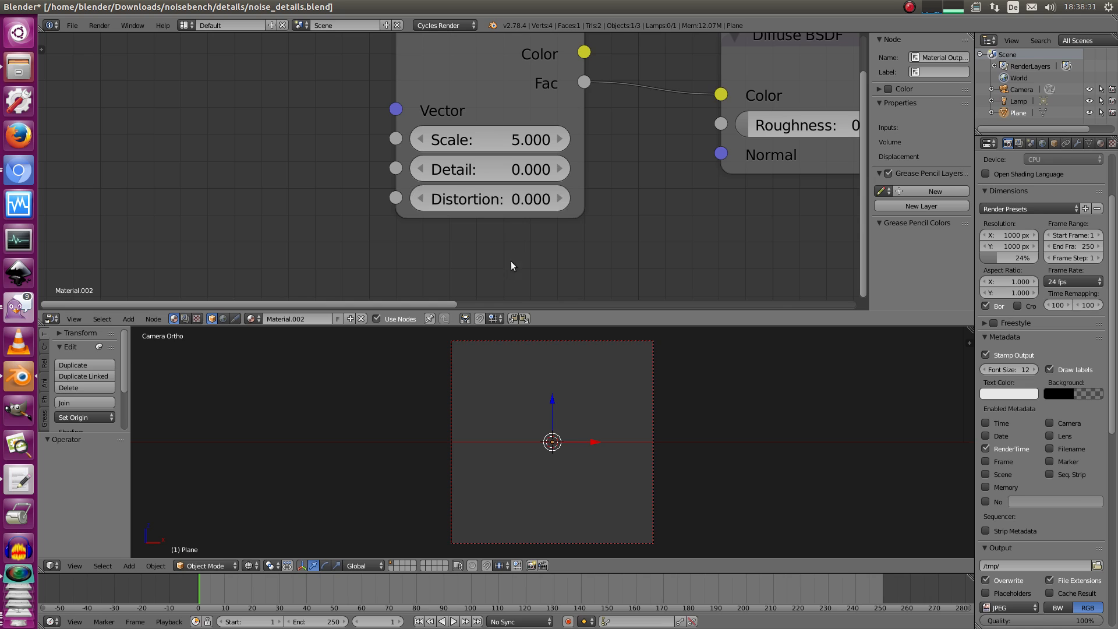
Try re-entering near-zero values for the Noise Texture's Distortion, ending at 0.
scroll(496, 223, down, 2)
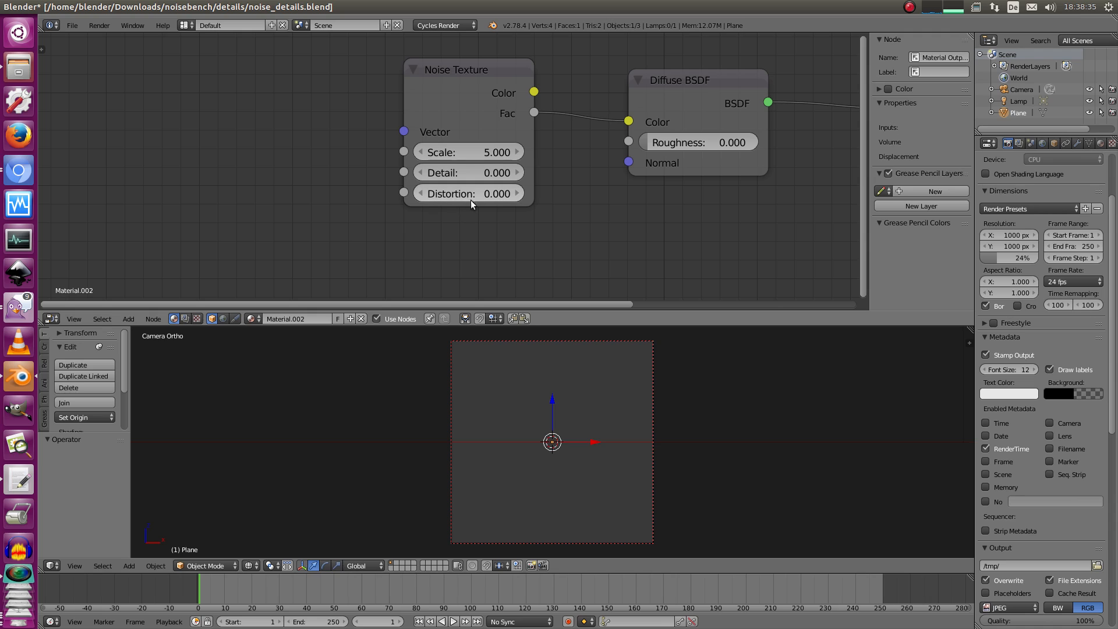
click(456, 197)
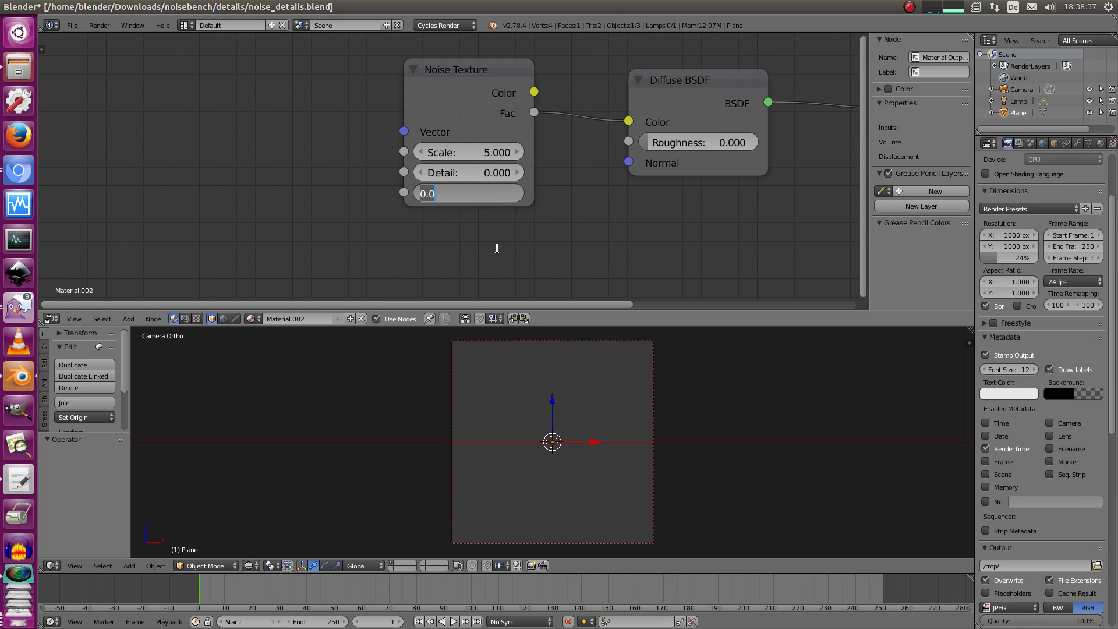
text(0)
key(Return)
double_click(478, 198)
text(0001)
key(Return)
double_click(473, 201)
key(Return)
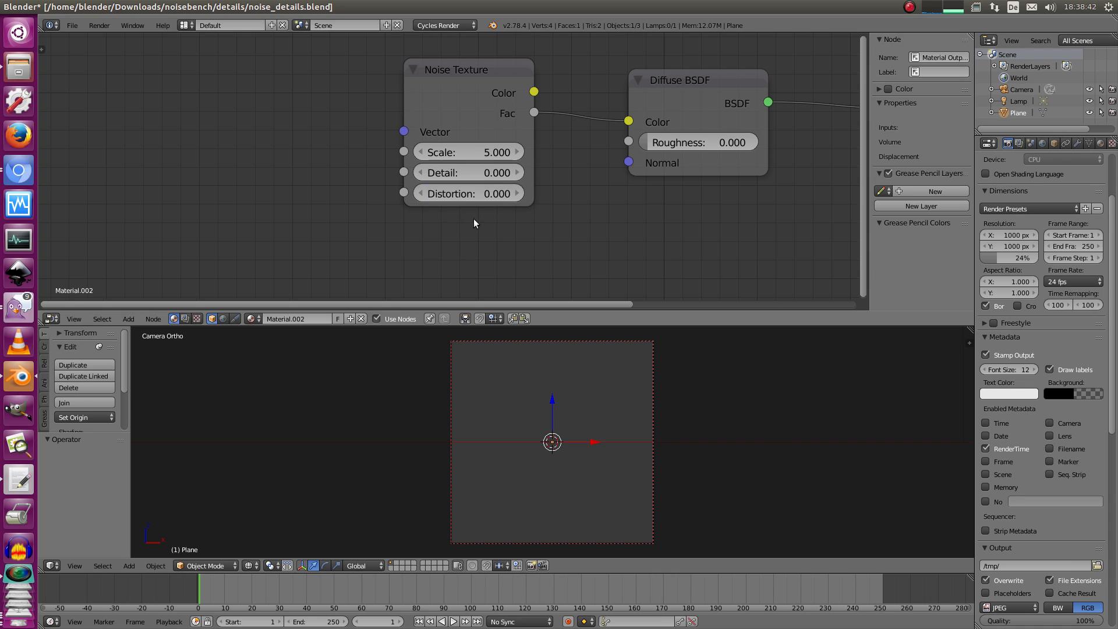
Raise the Noise Texture's Distortion to 4.
click(516, 194)
click(517, 194)
mouse_move(516, 195)
mouse_down()
mouse_move(478, 194)
mouse_move(517, 208)
mouse_up()
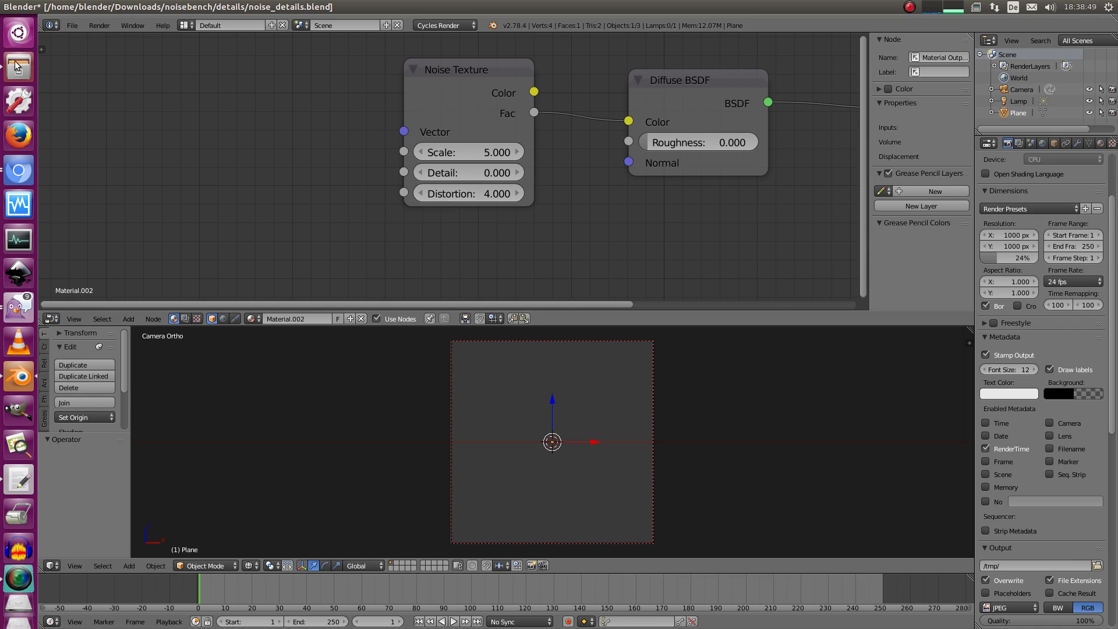
Switch to the file manager, go to the distortion folder inside noisebench and open d16_0.jpg.
click(18, 65)
click(576, 335)
click(503, 220)
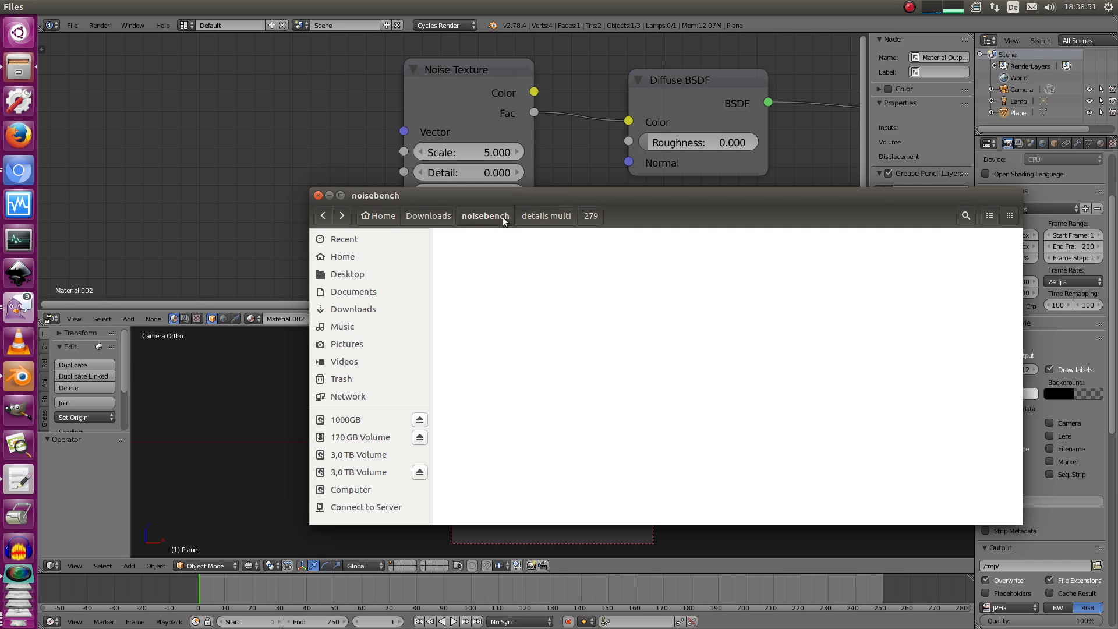
double_click(751, 254)
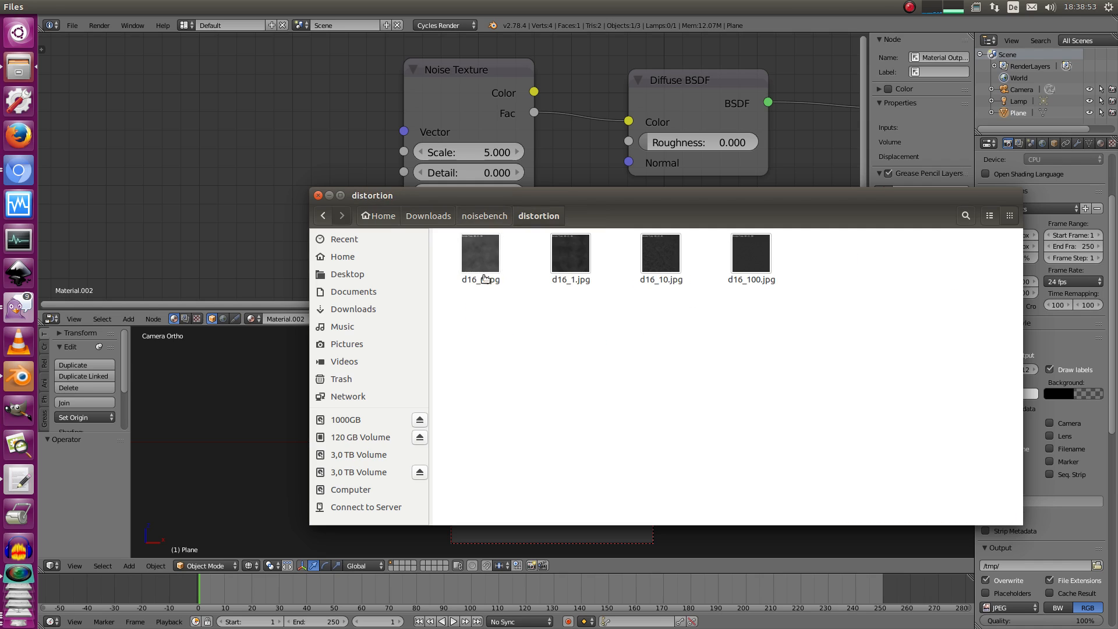
double_click(482, 254)
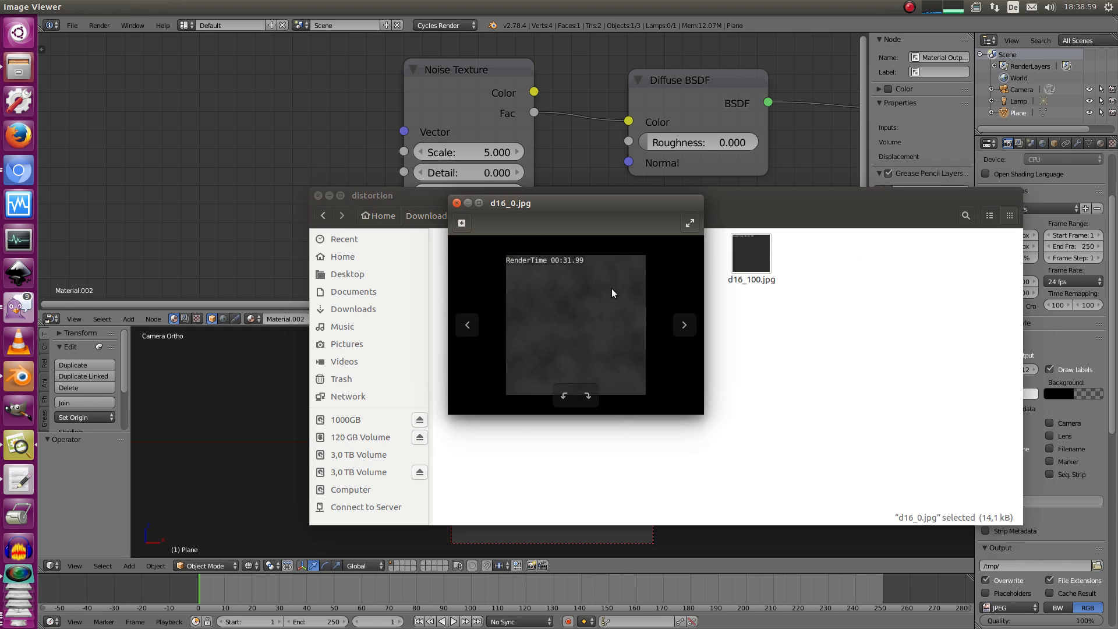
Compare the renders d16_0.jpg and d16_1.jpg by alternating between them, moving the viewer window slightly lower.
click(684, 325)
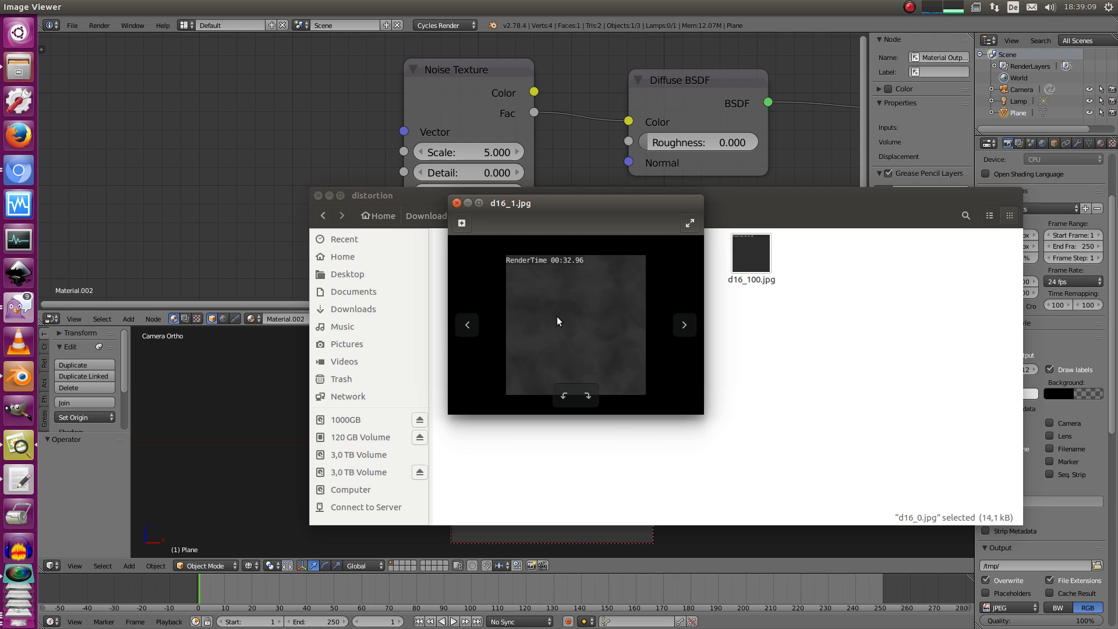
click(468, 324)
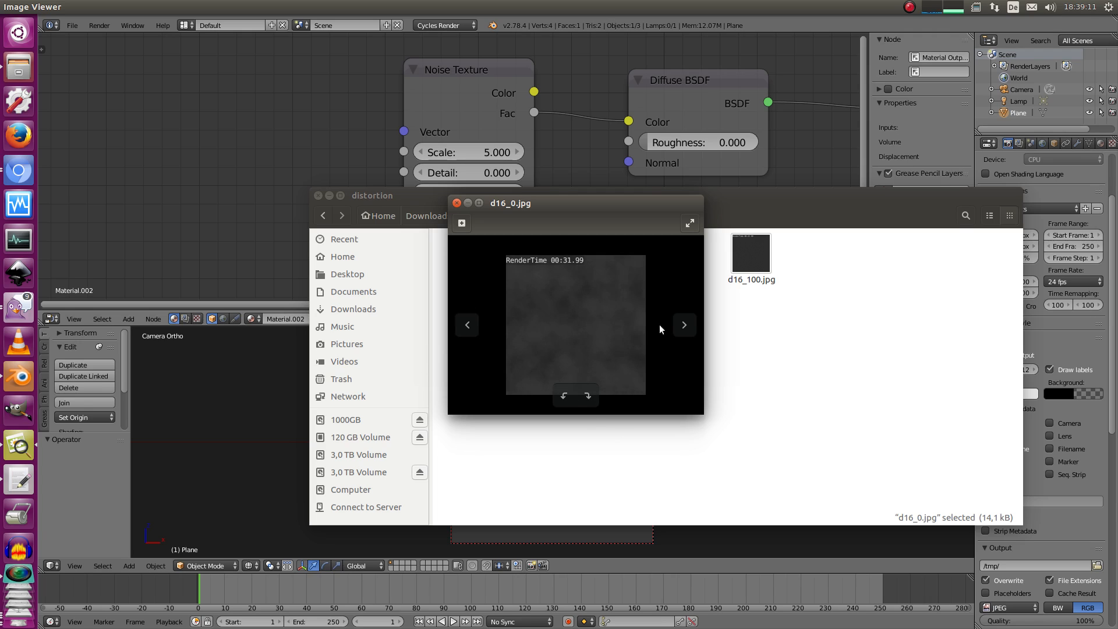
click(685, 325)
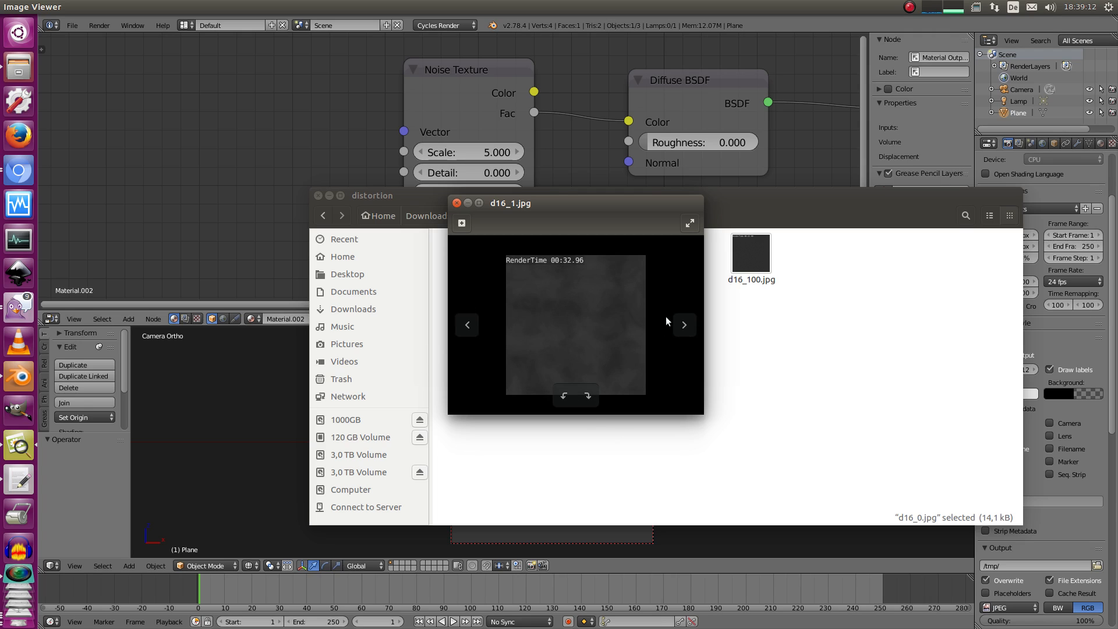
click(473, 328)
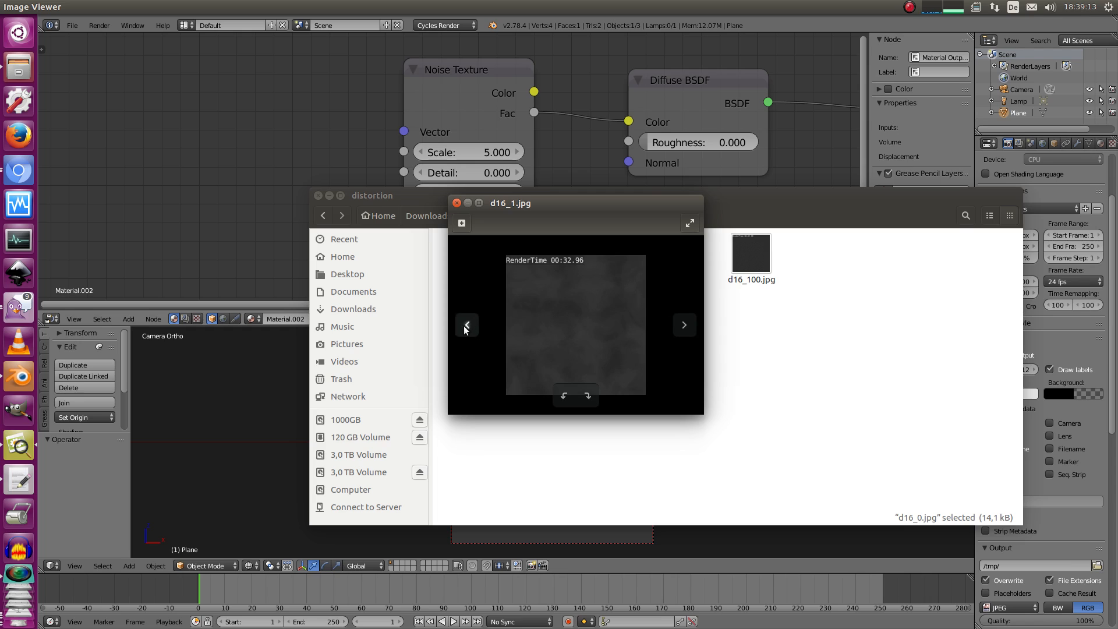
click(684, 326)
drag(582, 219, 588, 239)
click(472, 343)
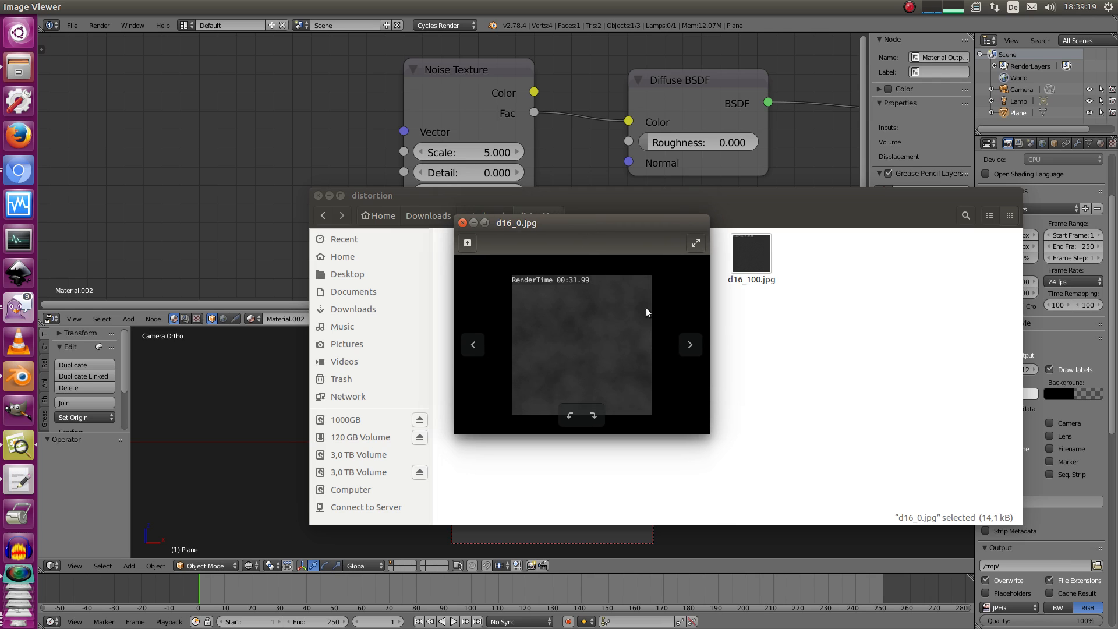
Examine the render times of d16_10.jpg and d16_100.jpg against d16_1.jpg.
click(691, 344)
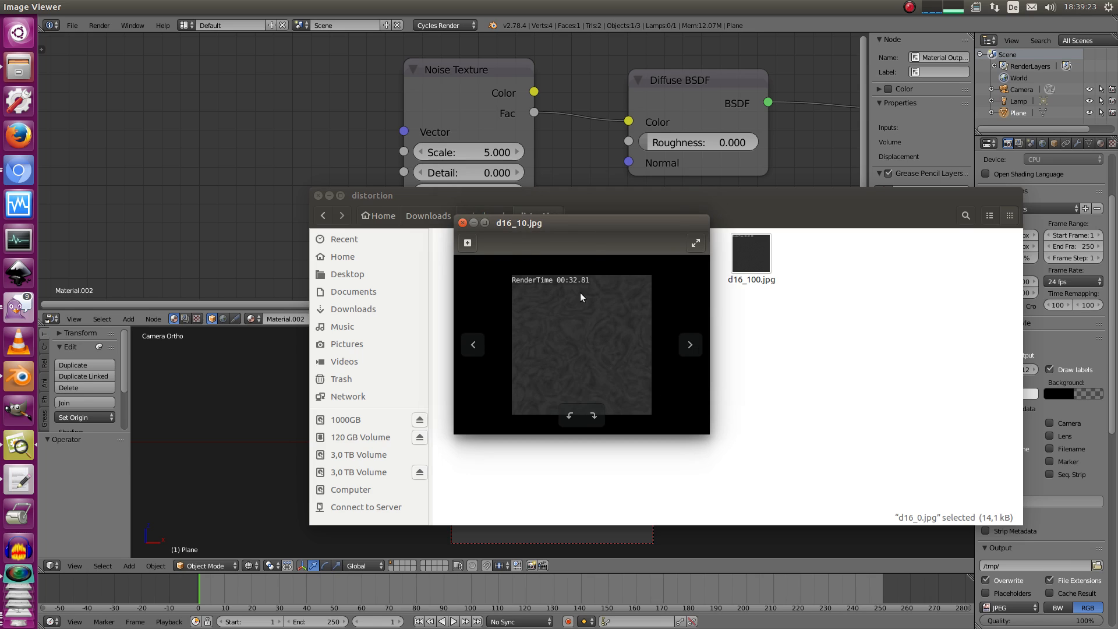
click(690, 345)
click(473, 346)
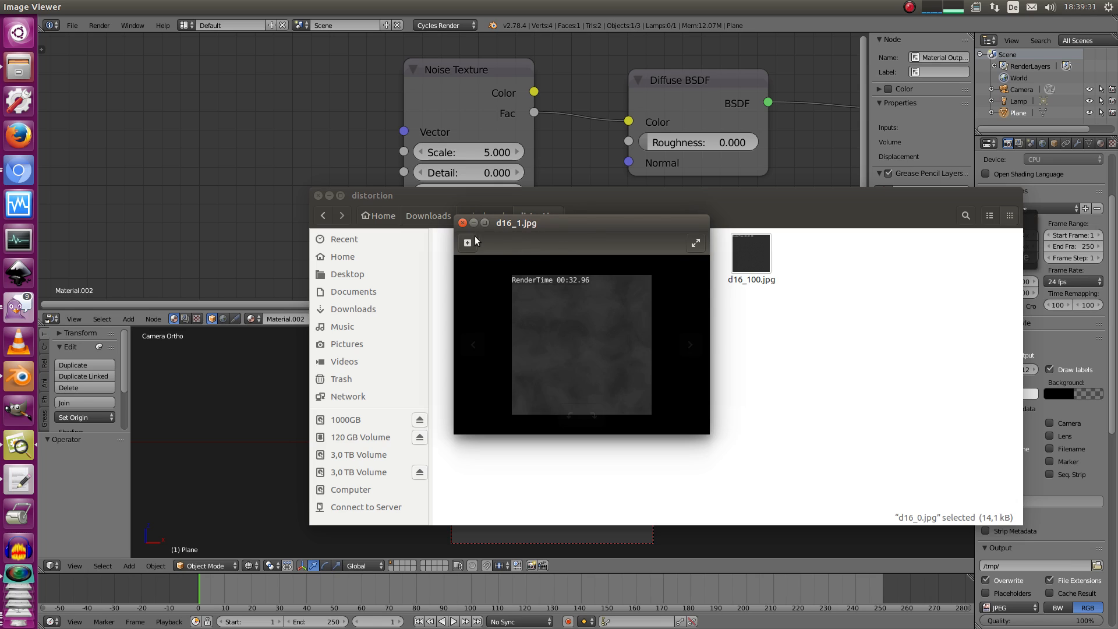
click(694, 348)
click(698, 351)
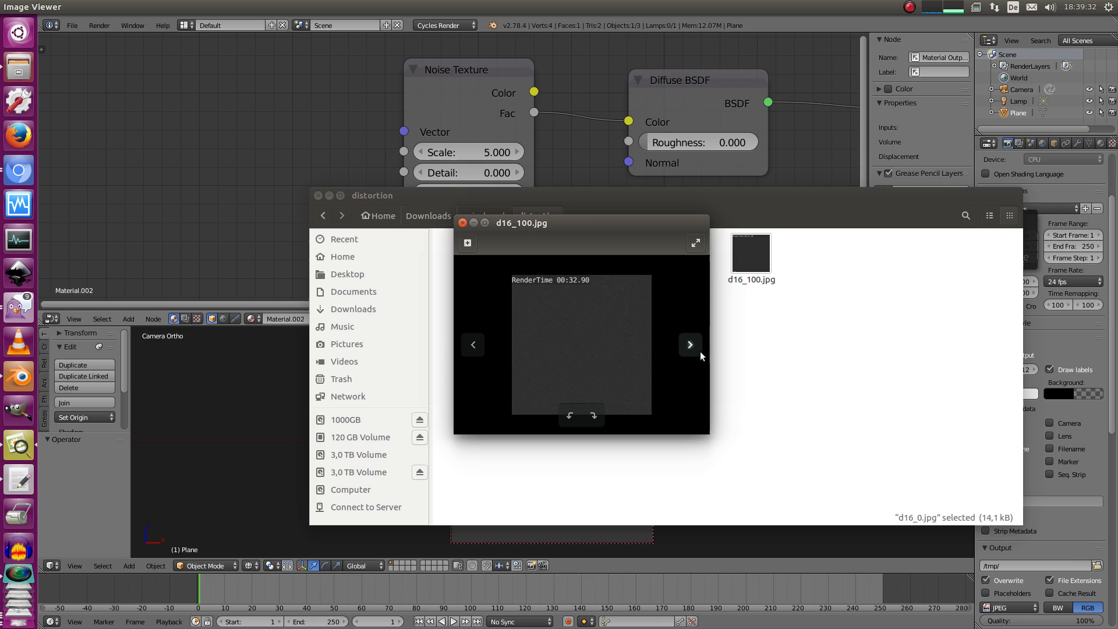
Compare the render times of d16_1.jpg and d16_10.jpg once more, close the image and switch back to Blender.
click(473, 345)
click(473, 344)
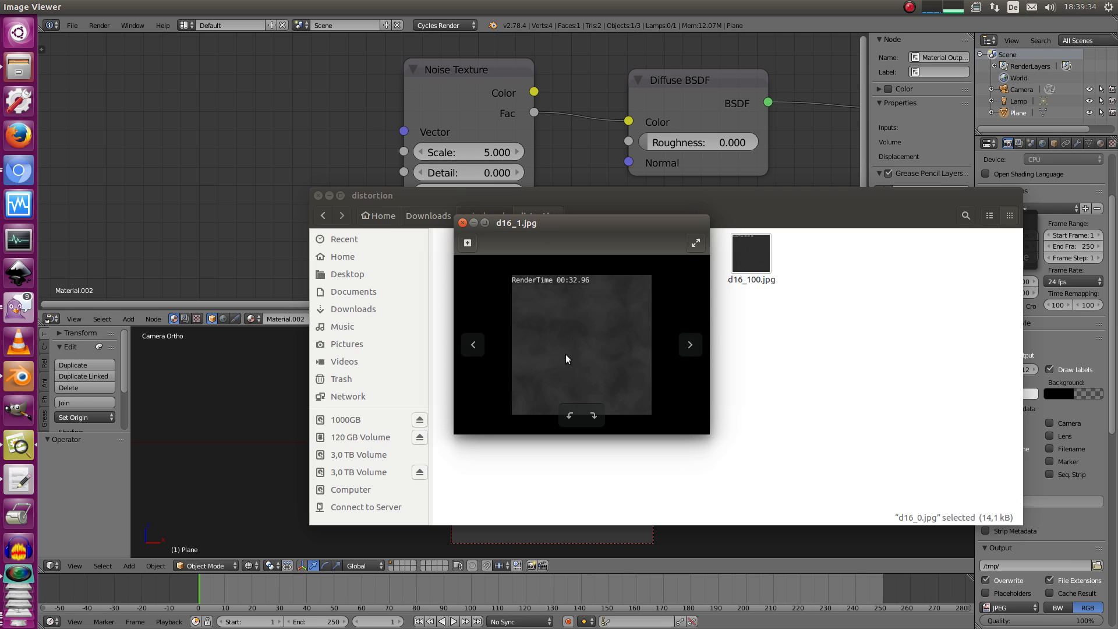
click(690, 345)
click(473, 345)
click(462, 222)
drag(260, 168, 307, 191)
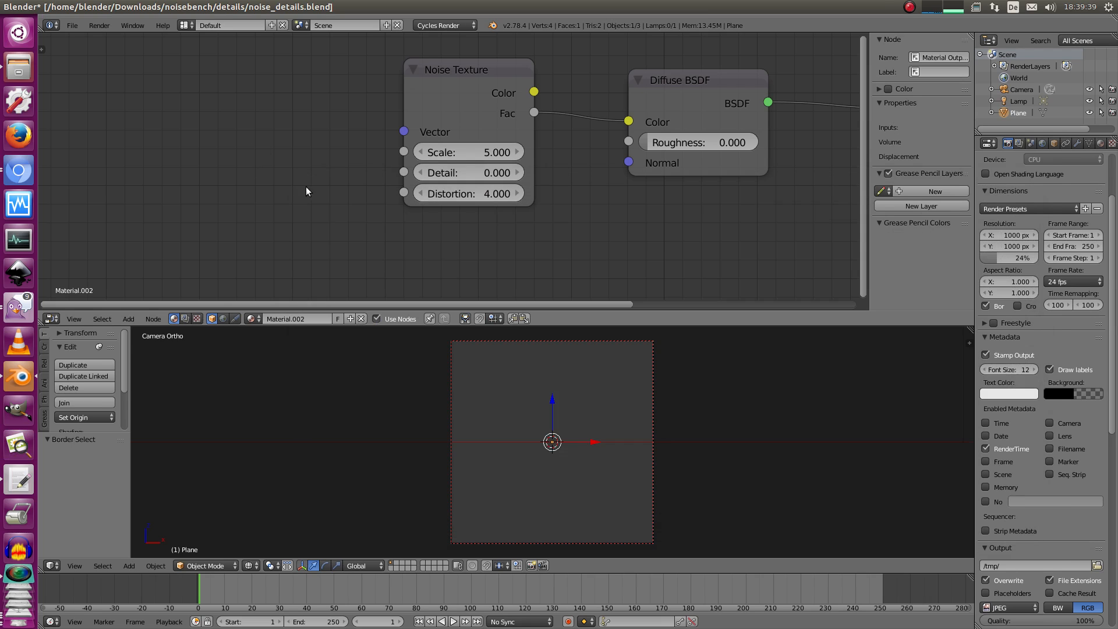
Move the Noise Texture node further away from the Diffuse BSDF node, keeping its Fac output linked.
scroll(309, 186, down, 1)
middle_drag(369, 142, 335, 183)
drag(434, 159, 413, 151)
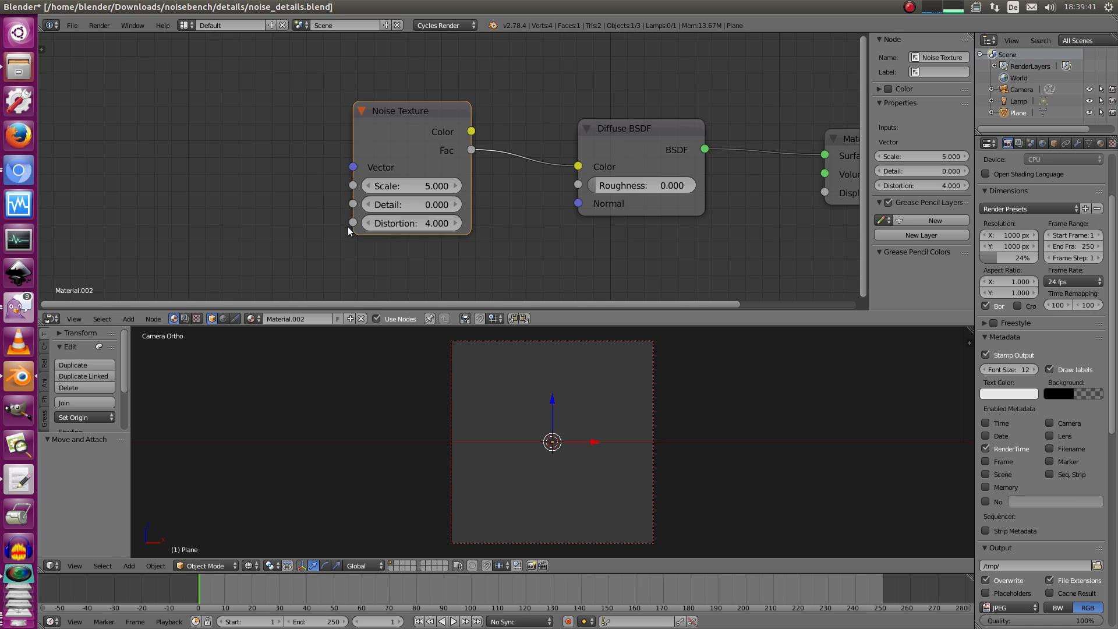
scroll(315, 192, up, 1)
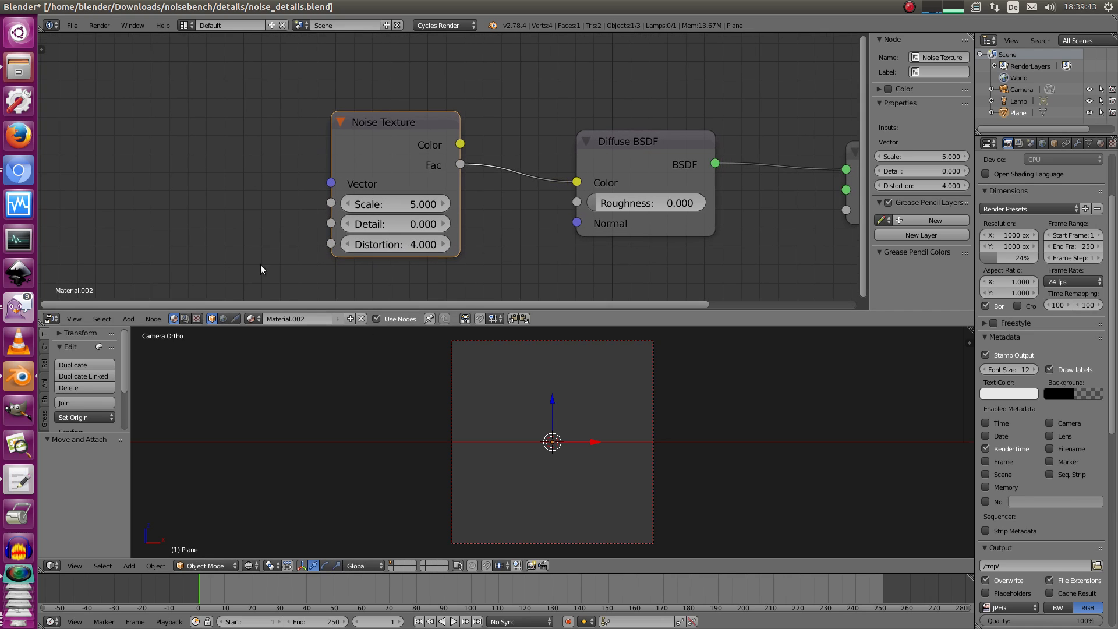
drag(396, 138, 388, 140)
middle_drag(382, 155, 438, 157)
drag(403, 145, 325, 137)
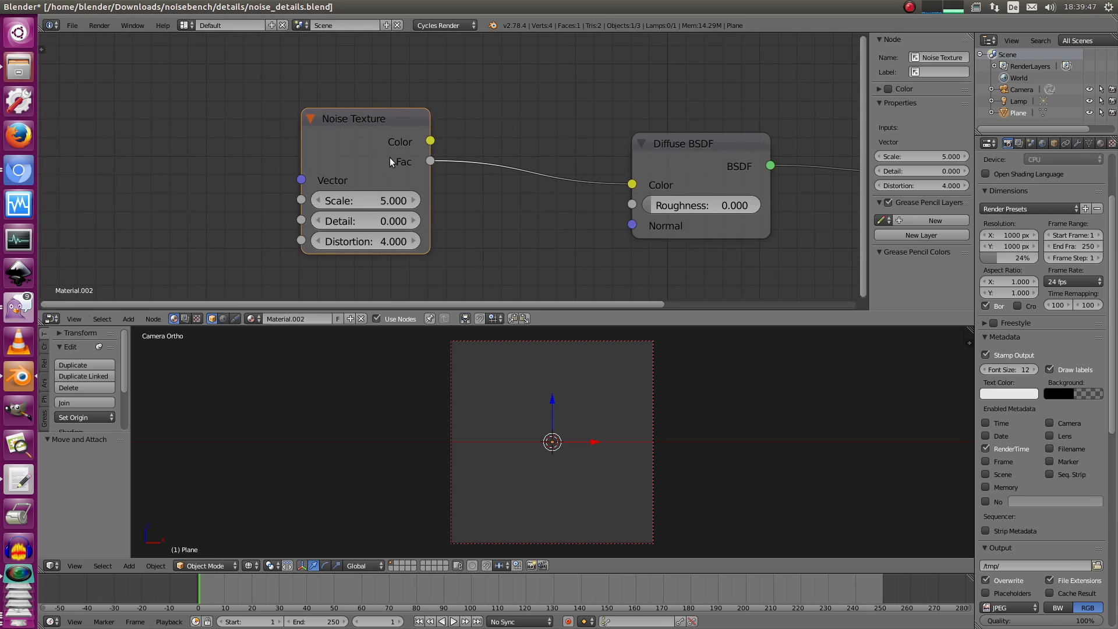
drag(433, 161, 477, 145)
Switch to Chromium and read the noise texture speedup commit's author line and performance results table.
click(19, 170)
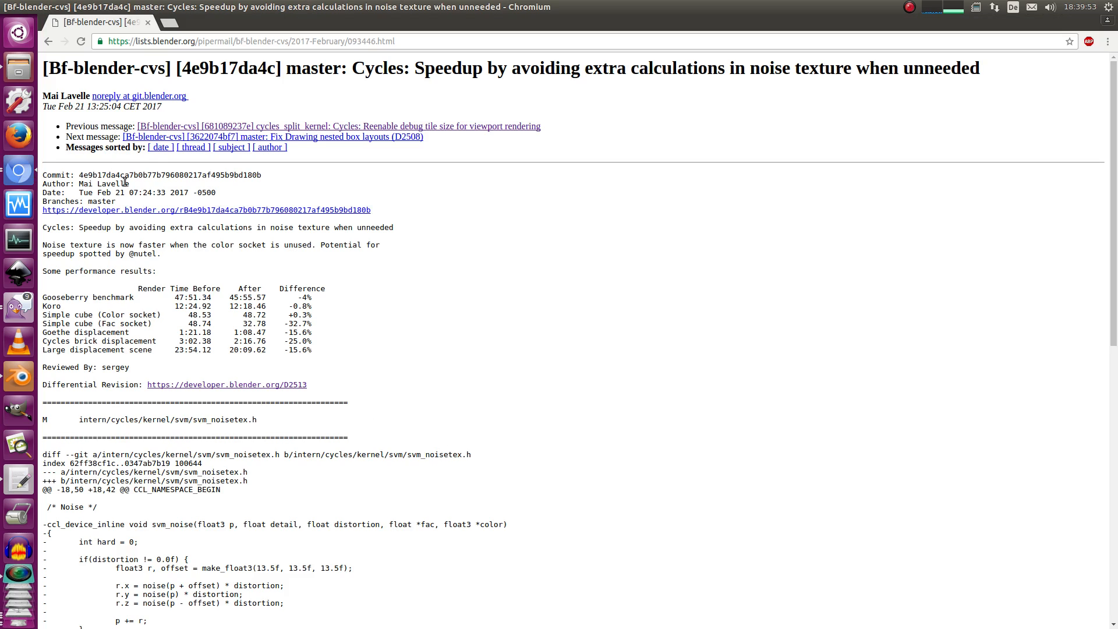
drag(133, 184, 79, 184)
drag(308, 341, 146, 310)
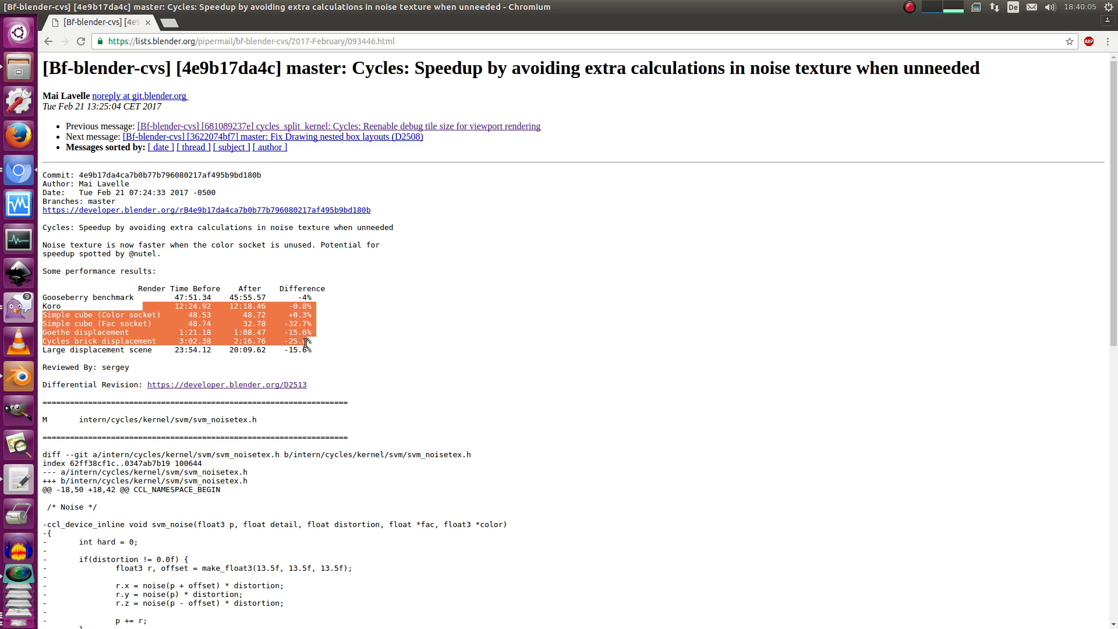
drag(313, 342, 116, 342)
drag(319, 350, 42, 314)
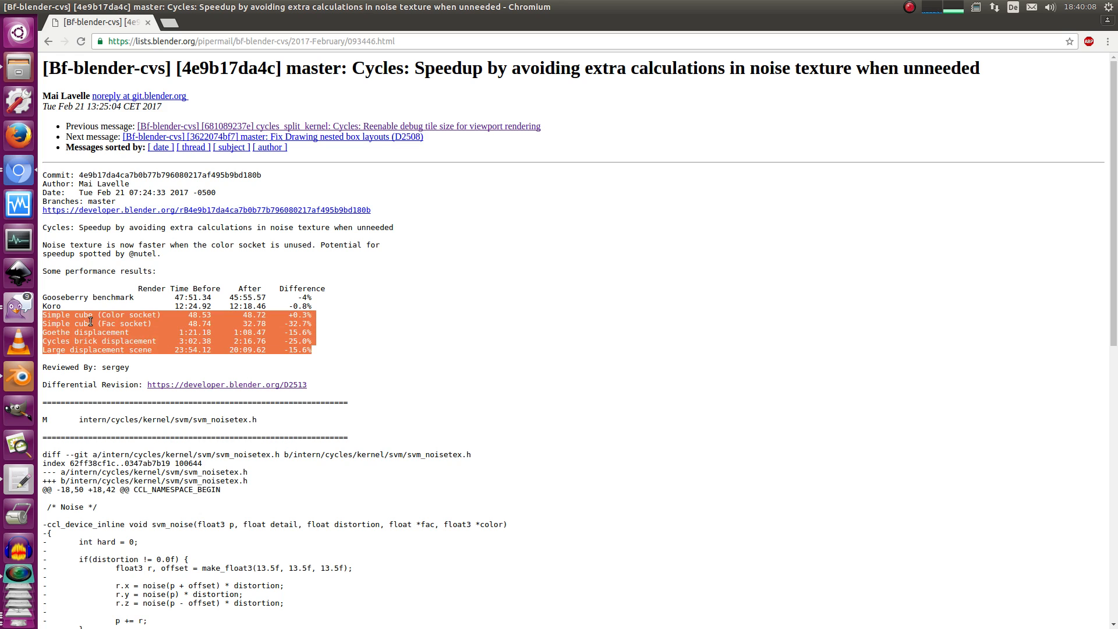
Switch to Blender and orbit the 3D view to see the plane and camera at an angle.
click(19, 375)
middle_drag(303, 396, 479, 425)
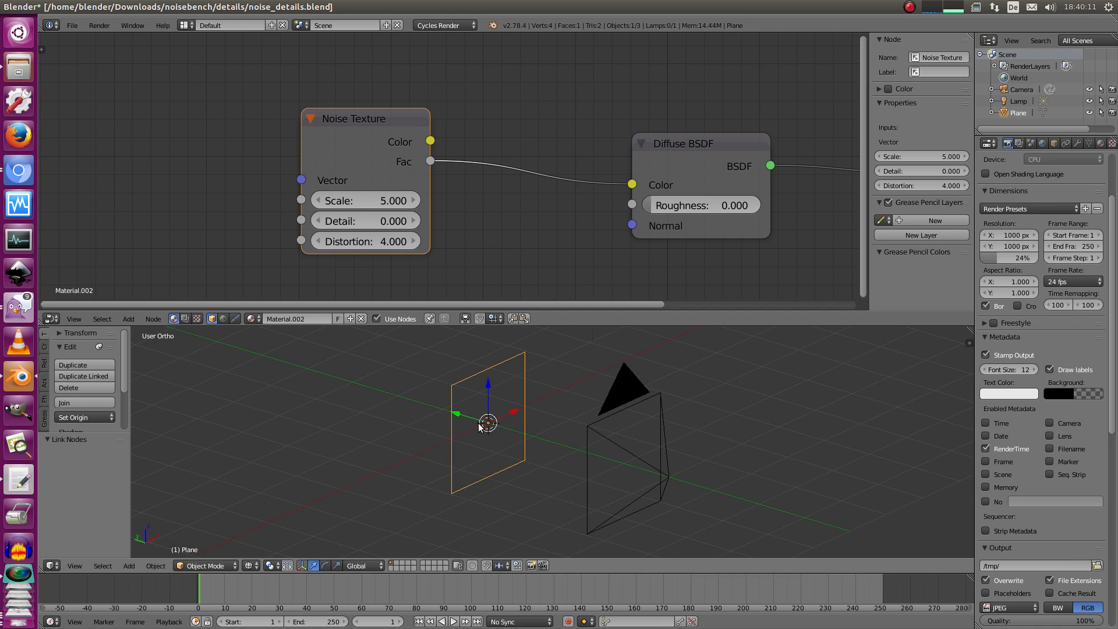
Switch back to Chromium and compare the render time differences of the simple cube Color and Fac socket rows and the displacement rows.
click(16, 165)
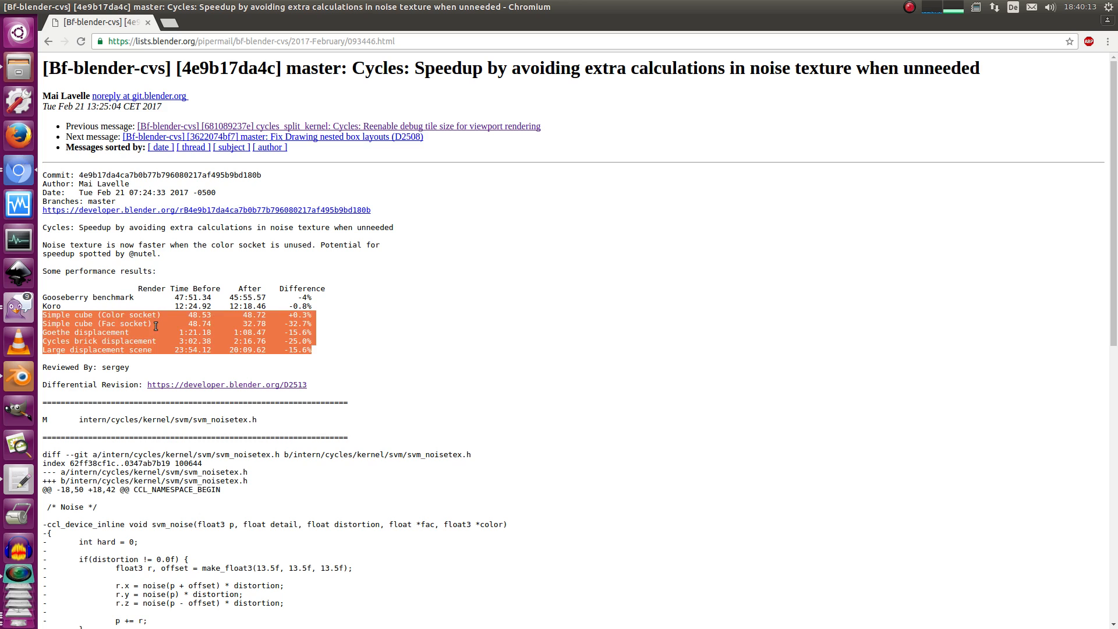
click(120, 332)
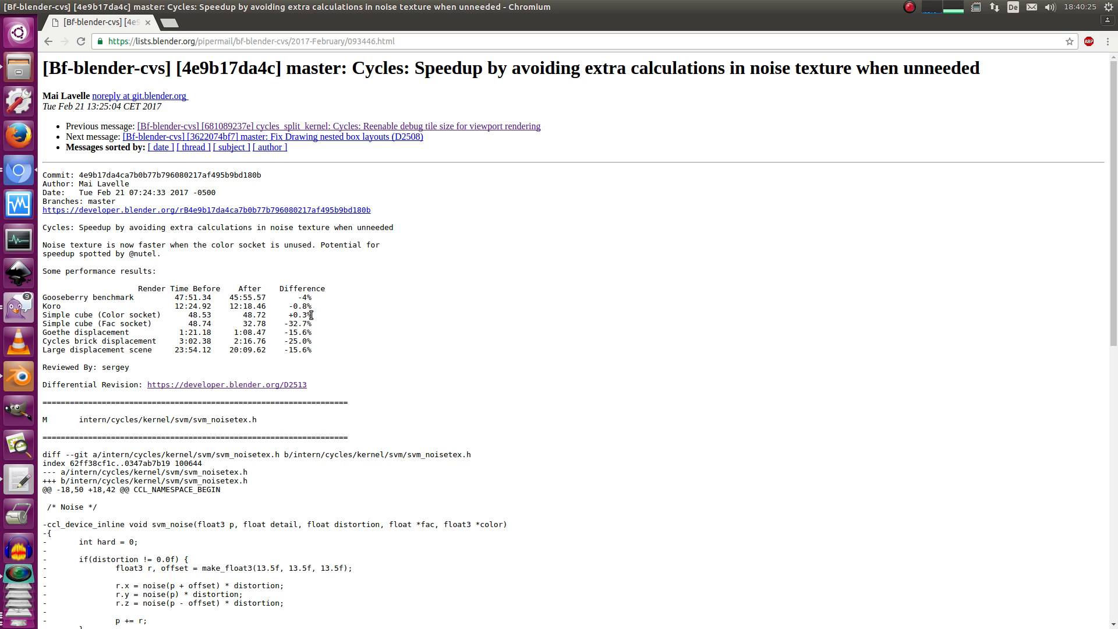
drag(313, 314, 289, 314)
drag(312, 324, 289, 324)
drag(97, 324, 152, 324)
click(310, 345)
mouse_move(281, 331)
mouse_down()
mouse_move(326, 335)
mouse_move(280, 341)
mouse_up()
click(331, 336)
drag(280, 350, 330, 324)
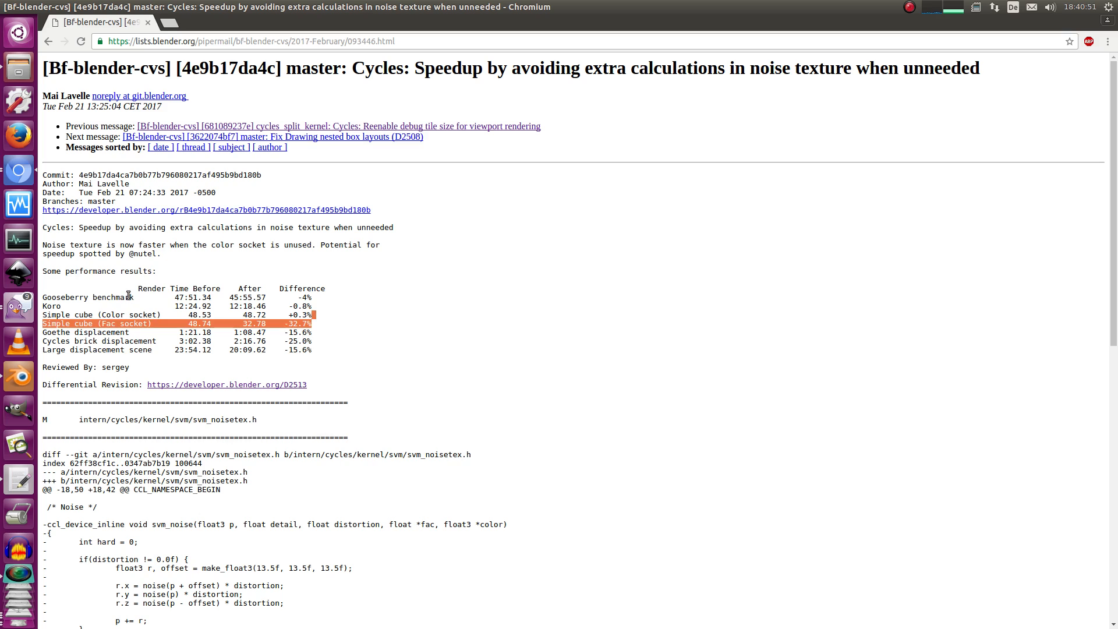
Examine the Gooseberry benchmark and Koro results in the table against the simple cube Color socket row.
drag(137, 296, 52, 298)
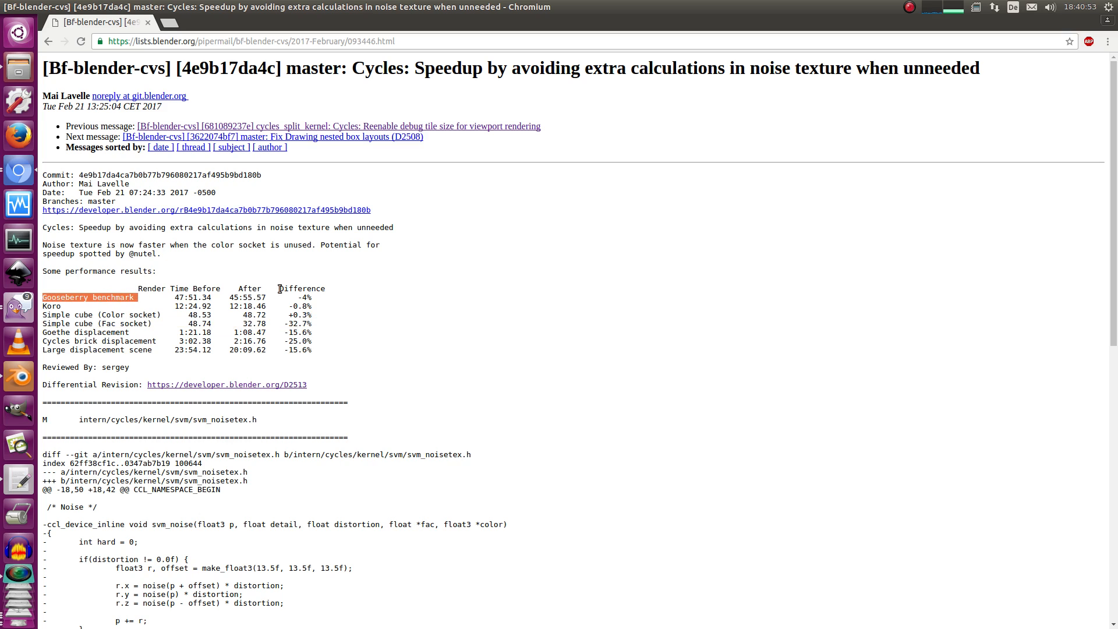
click(301, 298)
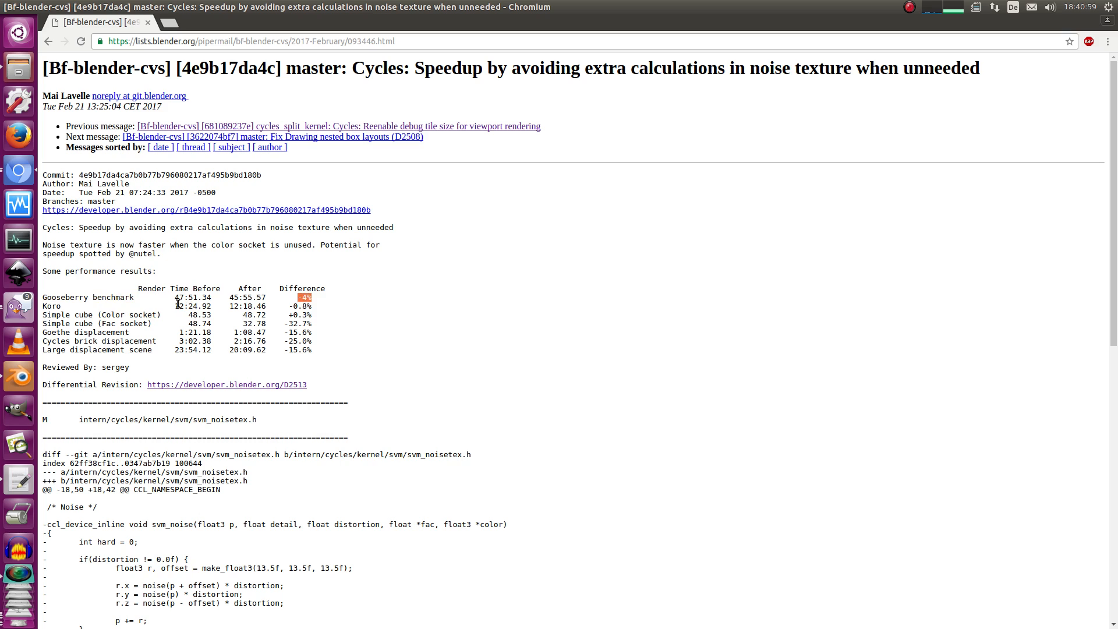
drag(138, 297, 41, 297)
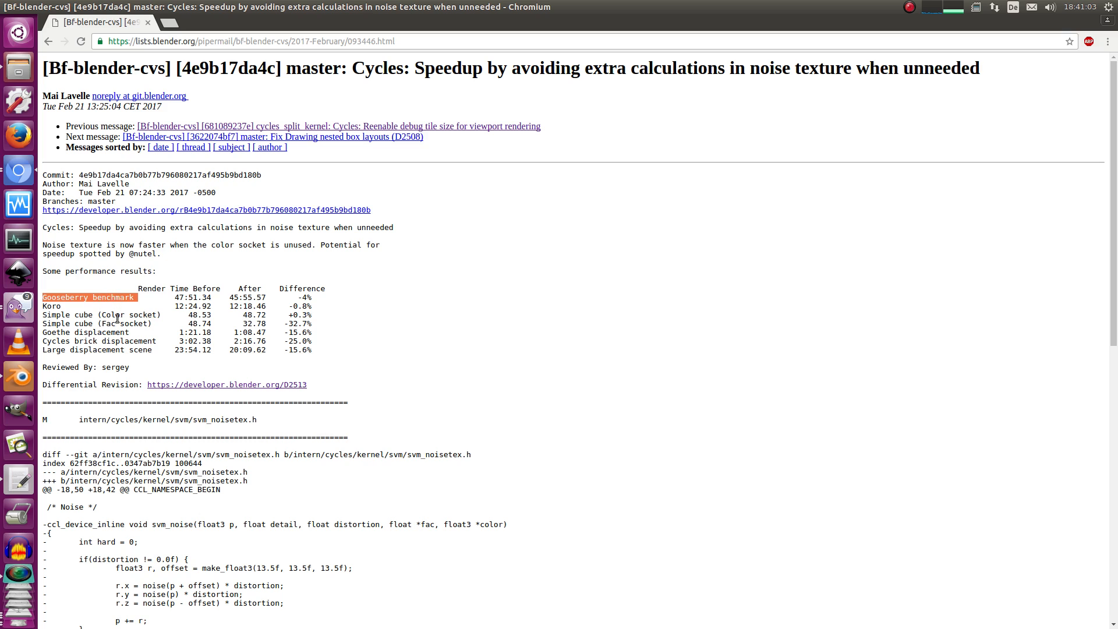
drag(102, 314, 153, 315)
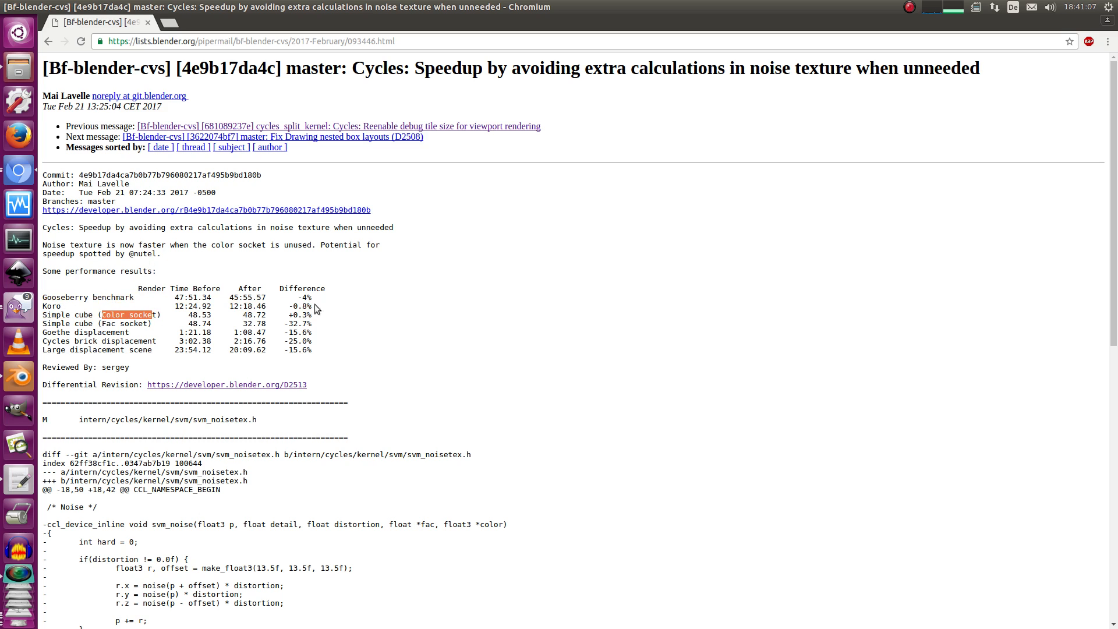
drag(315, 300, 300, 314)
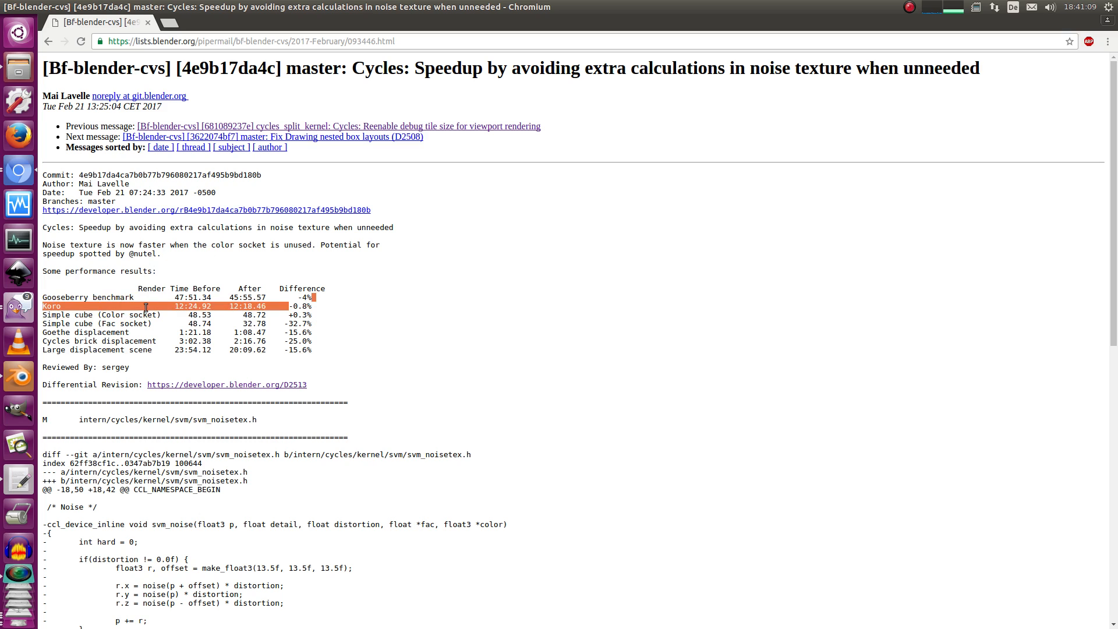
Switch to Blender and move the Noise Texture node to leave a wide gap before the Diffuse BSDF.
click(11, 381)
scroll(483, 197, down, 2)
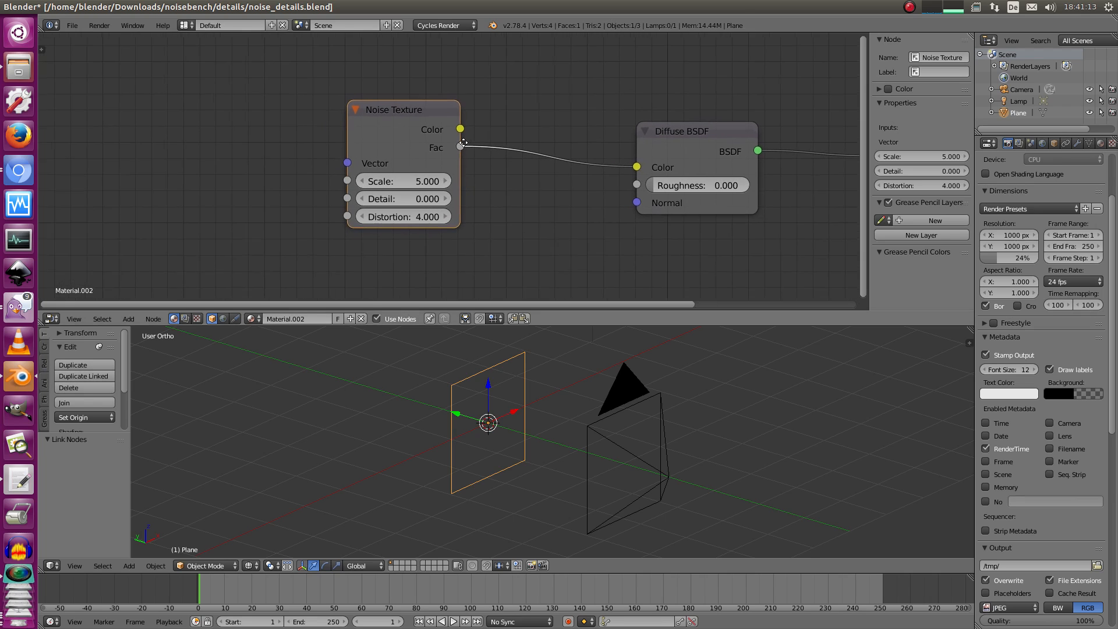
scroll(483, 197, down, 4)
middle_drag(483, 197, 489, 233)
drag(434, 163, 356, 151)
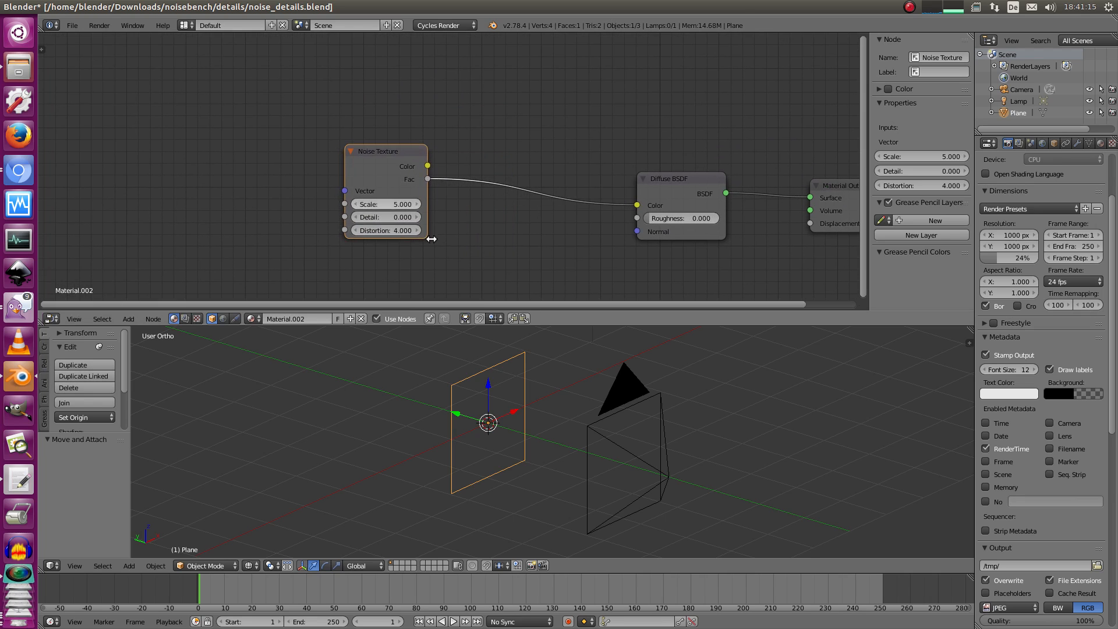
middle_drag(432, 238, 454, 211)
scroll(418, 155, up, 2)
drag(446, 122, 477, 152)
middle_drag(420, 165, 372, 211)
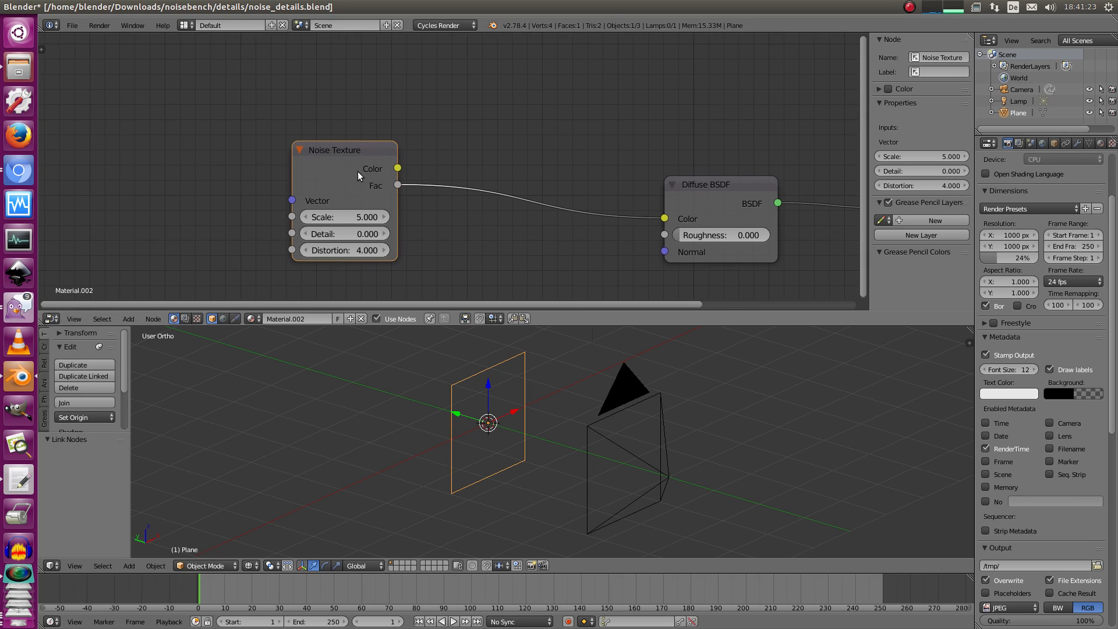
drag(358, 171, 323, 164)
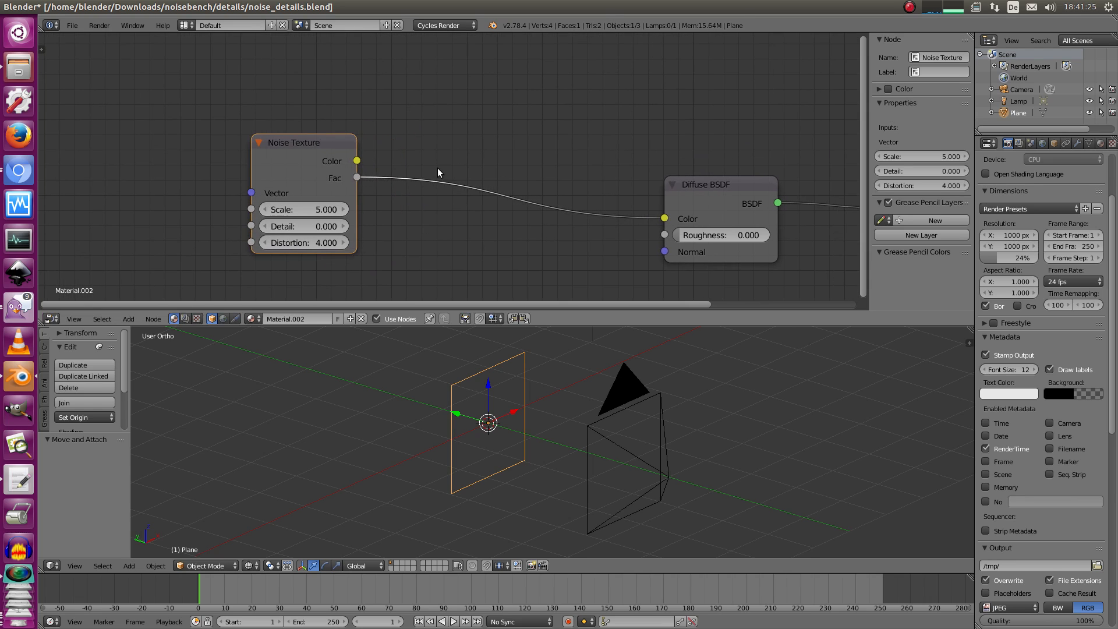
Add an unconnected MixRGB node above the link between Noise Texture and Diffuse BSDF, moving the Noise Texture further away.
key(shift+a)
mouse_move(439, 168)
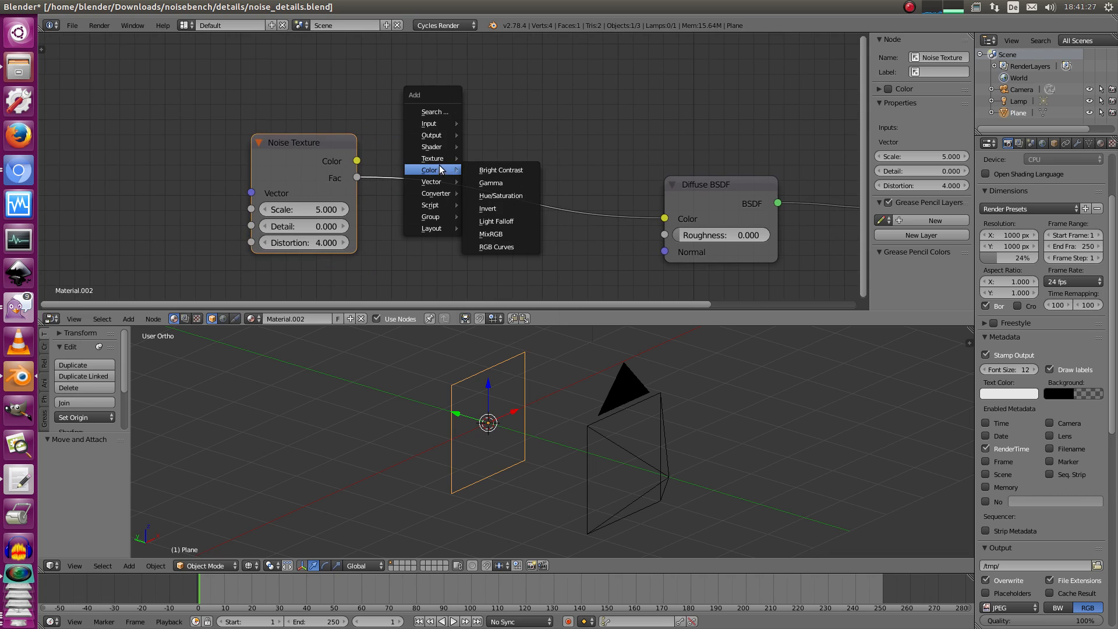
click(501, 233)
click(515, 23)
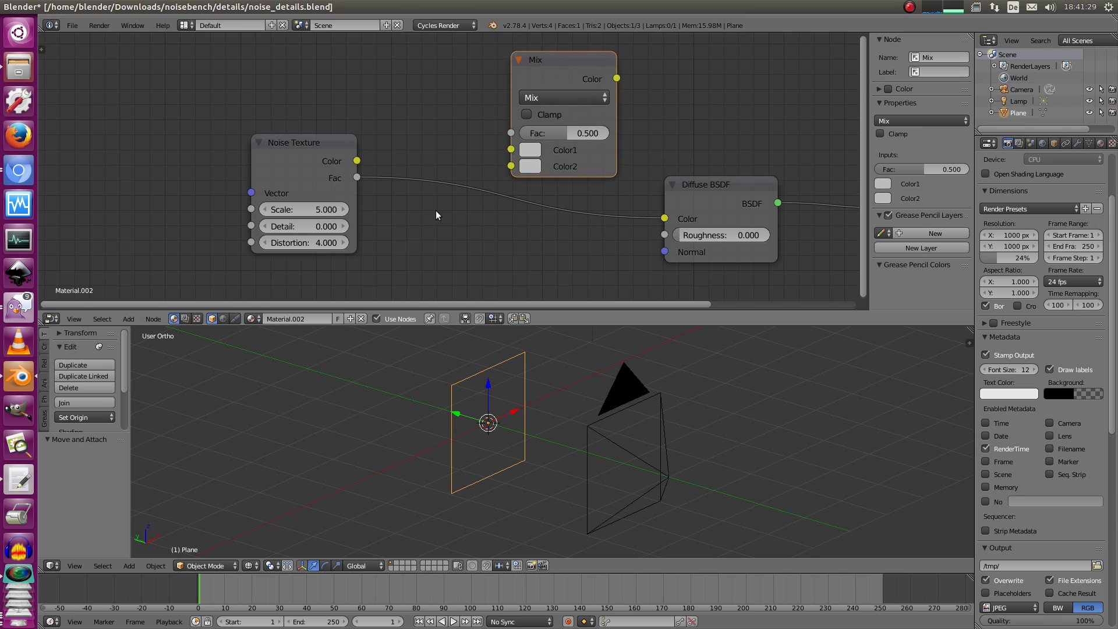
middle_drag(517, 187, 497, 156)
scroll(497, 153, down, 7)
drag(501, 93, 473, 199)
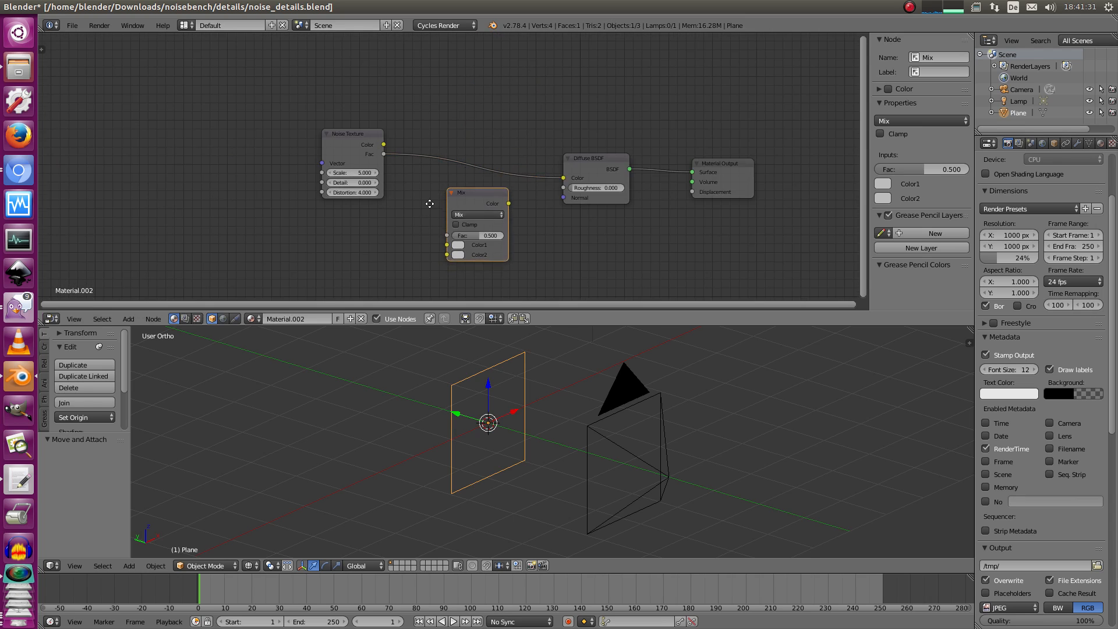
middle_drag(429, 202, 493, 153)
drag(406, 101, 209, 131)
drag(518, 155, 475, 47)
Add a ColorRamp node below the existing link and connect the Noise Texture's Color output to its Fac input.
key(shift+a)
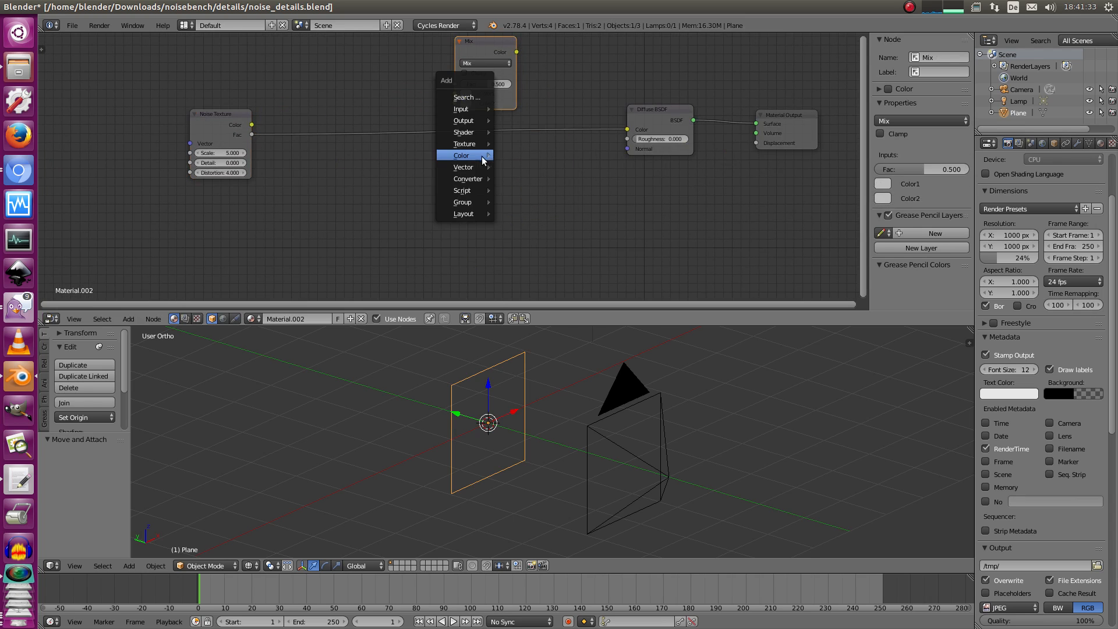
mouse_move(473, 178)
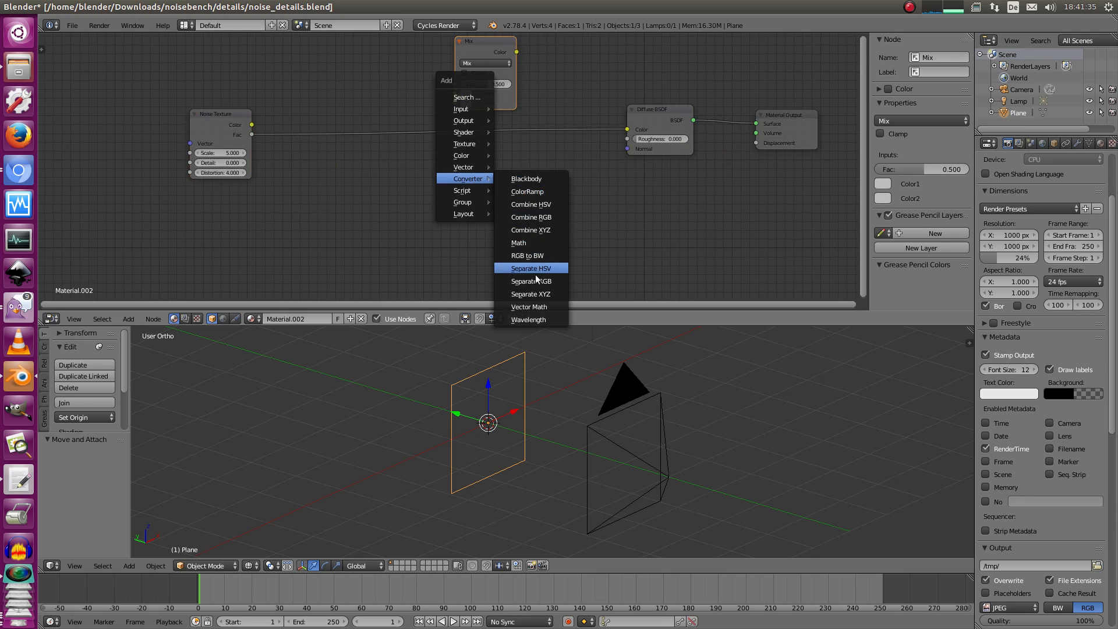
click(542, 193)
click(427, 139)
scroll(460, 143, up, 2)
middle_drag(467, 54, 434, 0)
scroll(452, 167, up, 2)
middle_drag(335, 232, 408, 210)
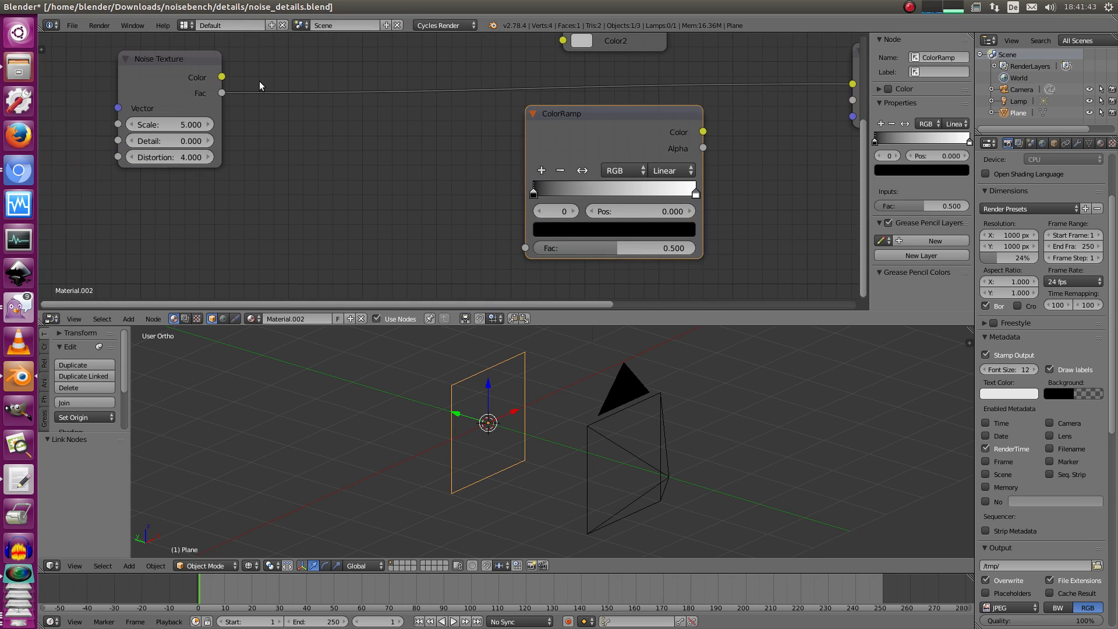
drag(222, 77, 524, 247)
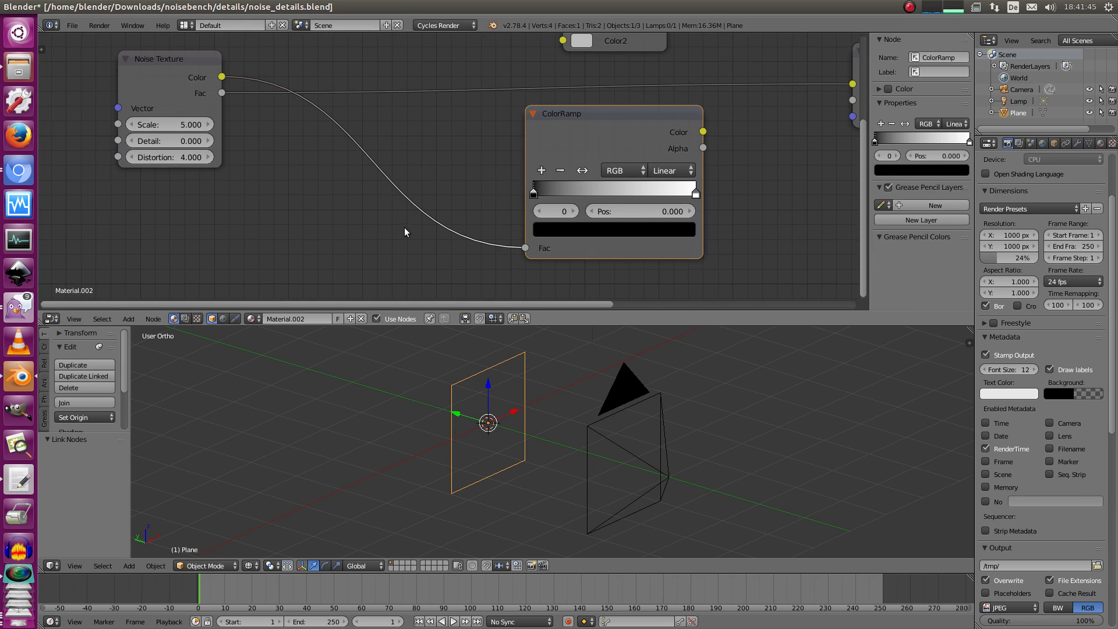
Add a Separate RGB node above the Noise Texture and connect the texture's Color output to its Image input.
middle_drag(290, 93, 339, 150)
drag(270, 134, 306, 141)
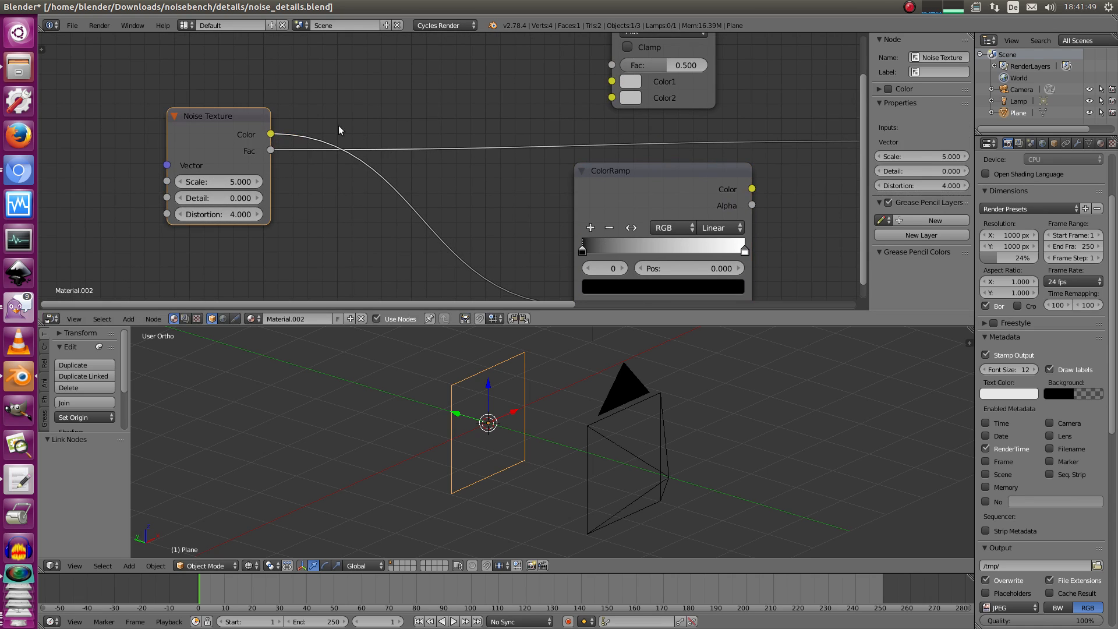
scroll(373, 173, down, 2)
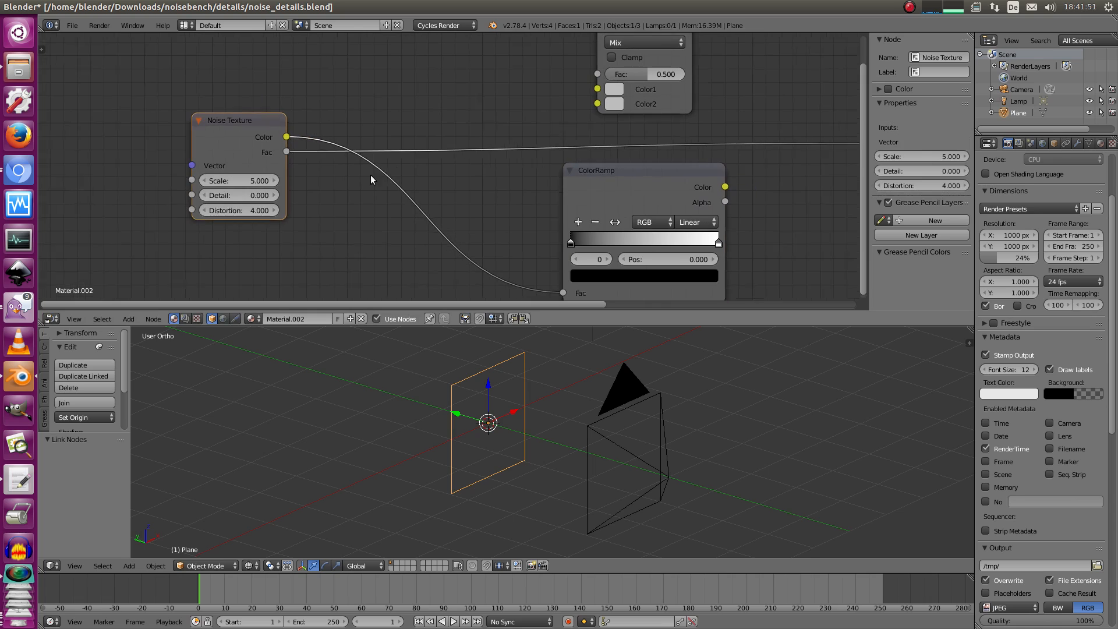
scroll(367, 174, up, 1)
drag(254, 127, 244, 141)
middle_drag(391, 182, 393, 240)
key(shift+a)
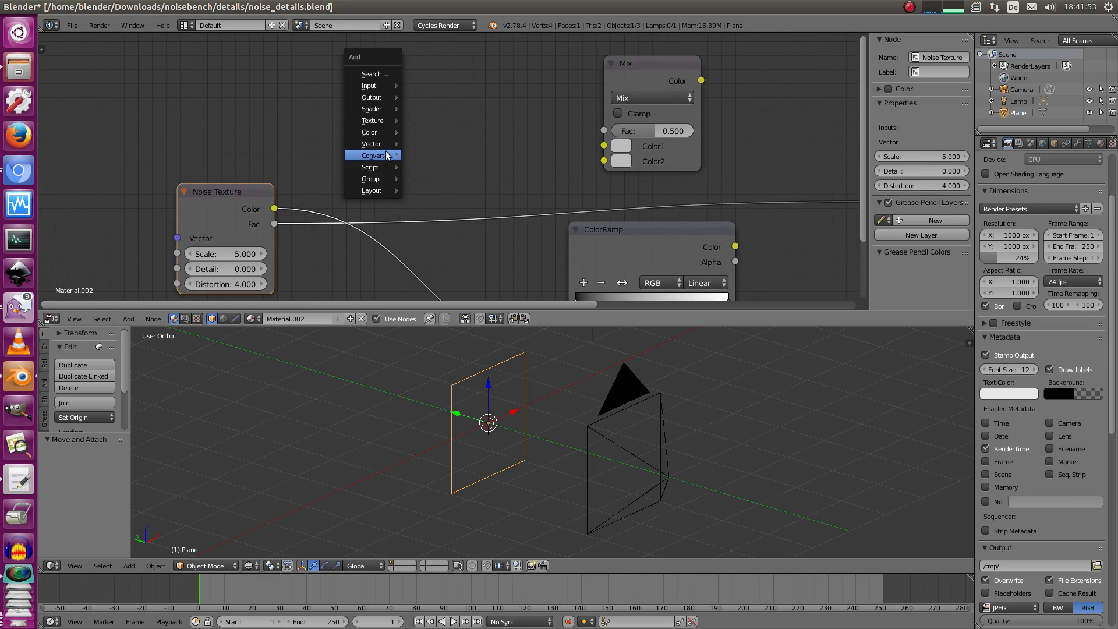
mouse_move(377, 155)
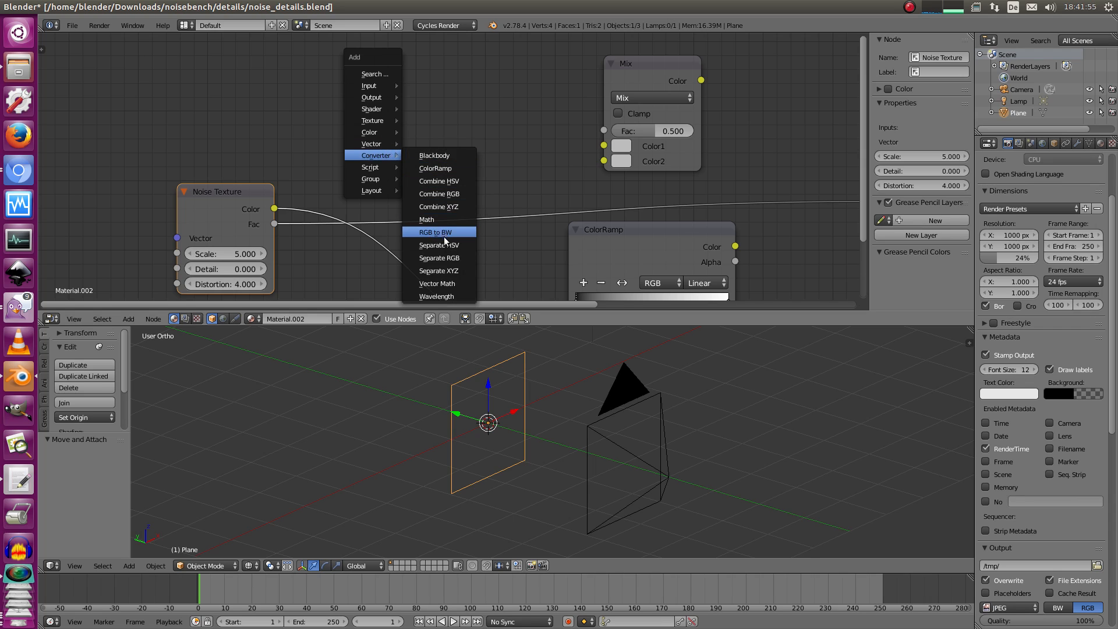
click(439, 258)
click(327, 132)
drag(276, 208, 331, 203)
drag(372, 164, 355, 164)
middle_drag(425, 180, 420, 121)
drag(405, 97, 466, 76)
drag(405, 127, 441, 146)
drag(405, 96, 431, 112)
drag(270, 148, 294, 72)
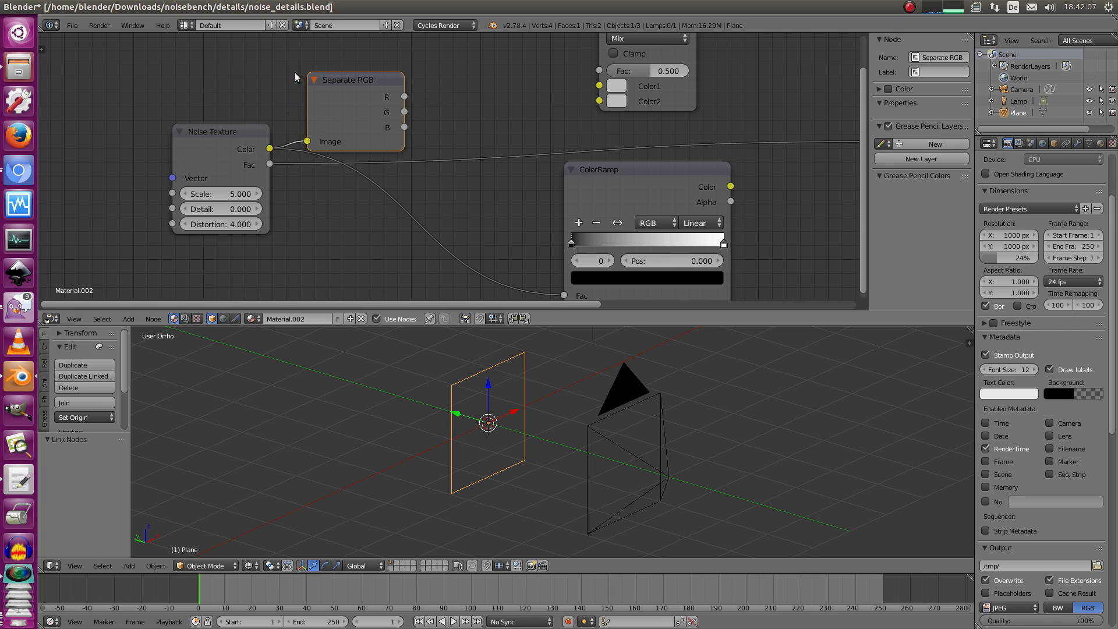
Shift the Noise Texture node slightly and select the Separate RGB node.
middle_drag(253, 161, 354, 209)
scroll(350, 207, up, 1)
click(304, 195)
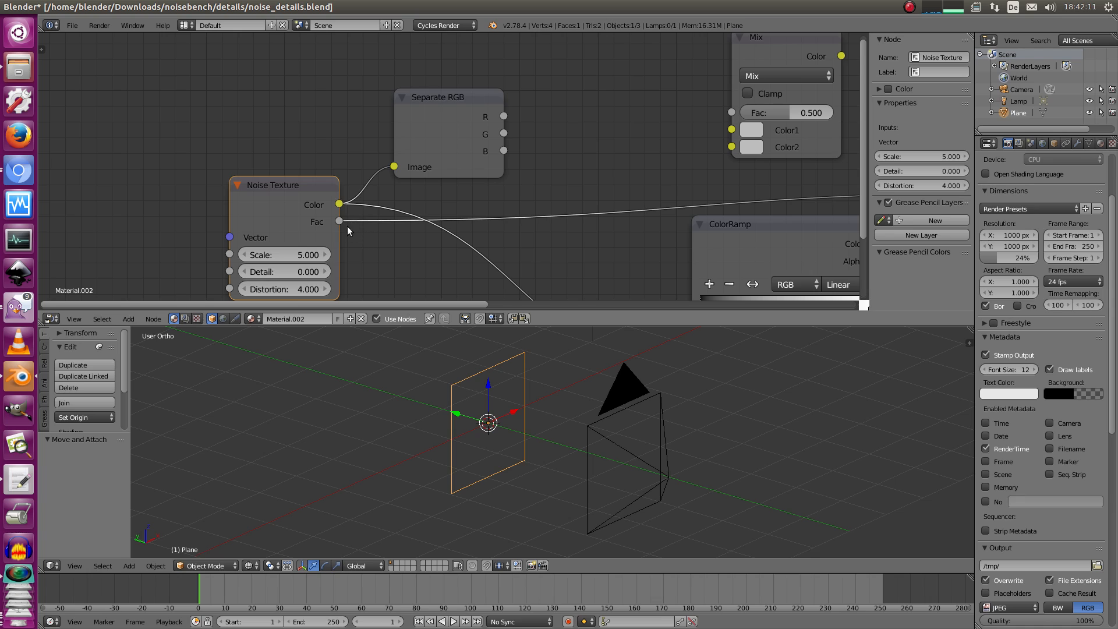
drag(345, 226, 345, 225)
drag(353, 276, 307, 218)
click(449, 134)
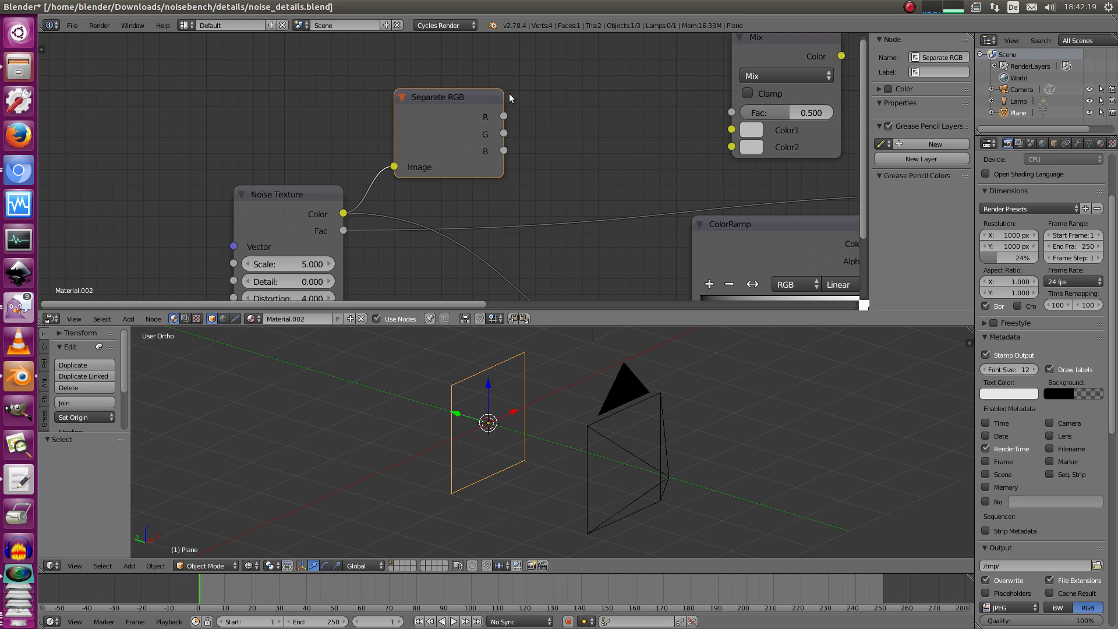
Duplicate the Noise Texture node four times, stacking the unconnected copies in a column before the original.
middle_drag(367, 203, 466, 125)
scroll(464, 128, down, 4)
middle_drag(429, 169, 594, 162)
click(525, 131)
key(shift+d)
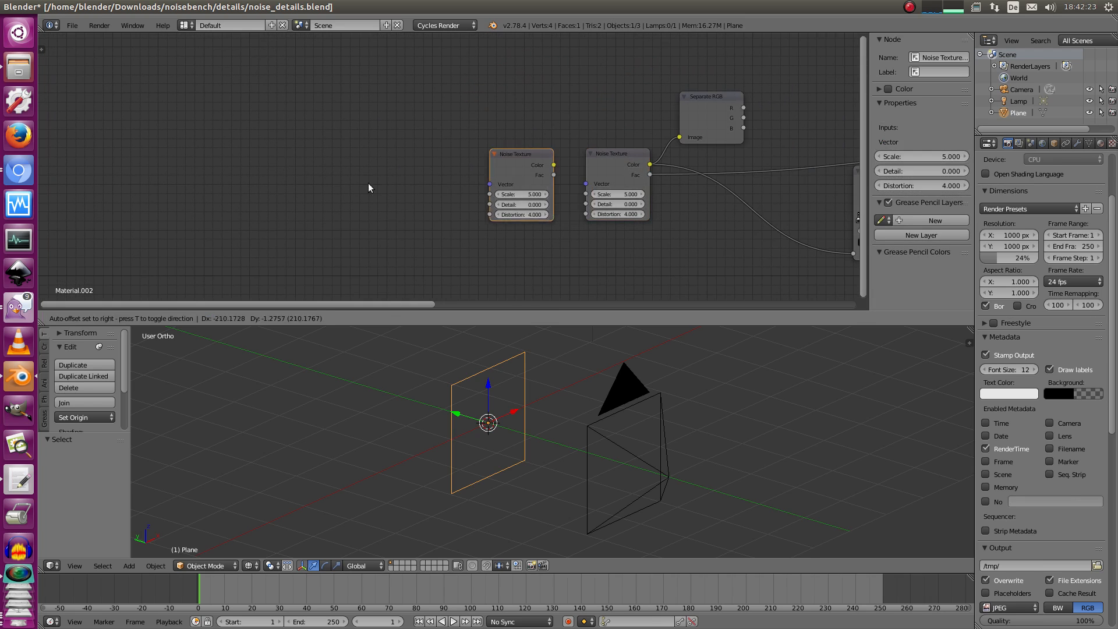
click(242, 152)
middle_drag(361, 151, 431, 104)
key(shift+a)
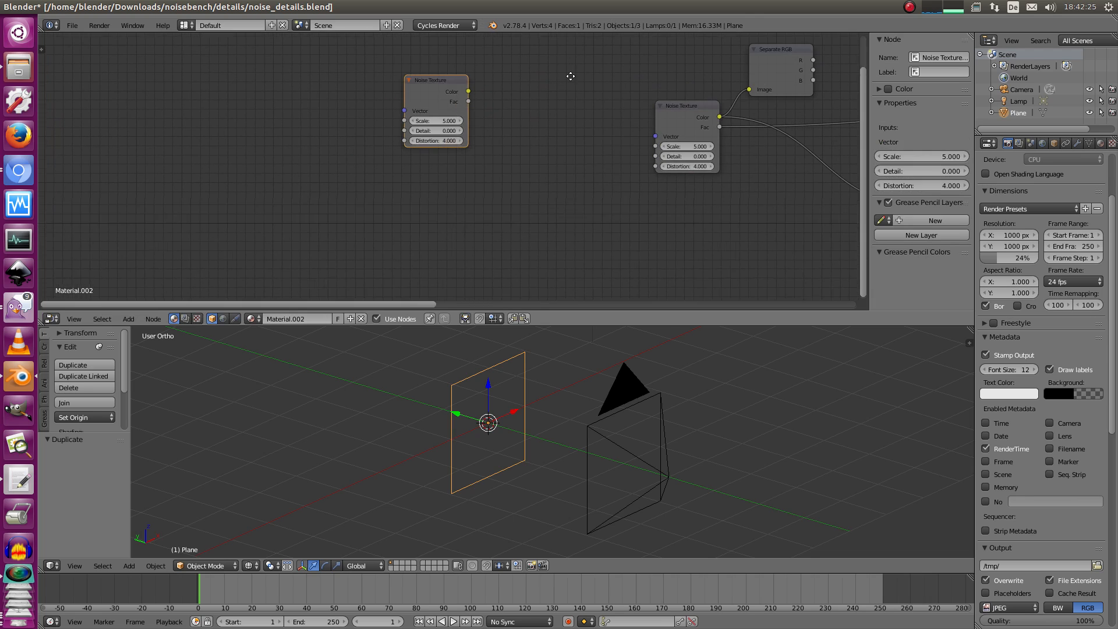
middle_drag(485, 183, 491, 145)
scroll(490, 142, down, 5)
key(shift+d)
click(491, 231)
key(shift+d)
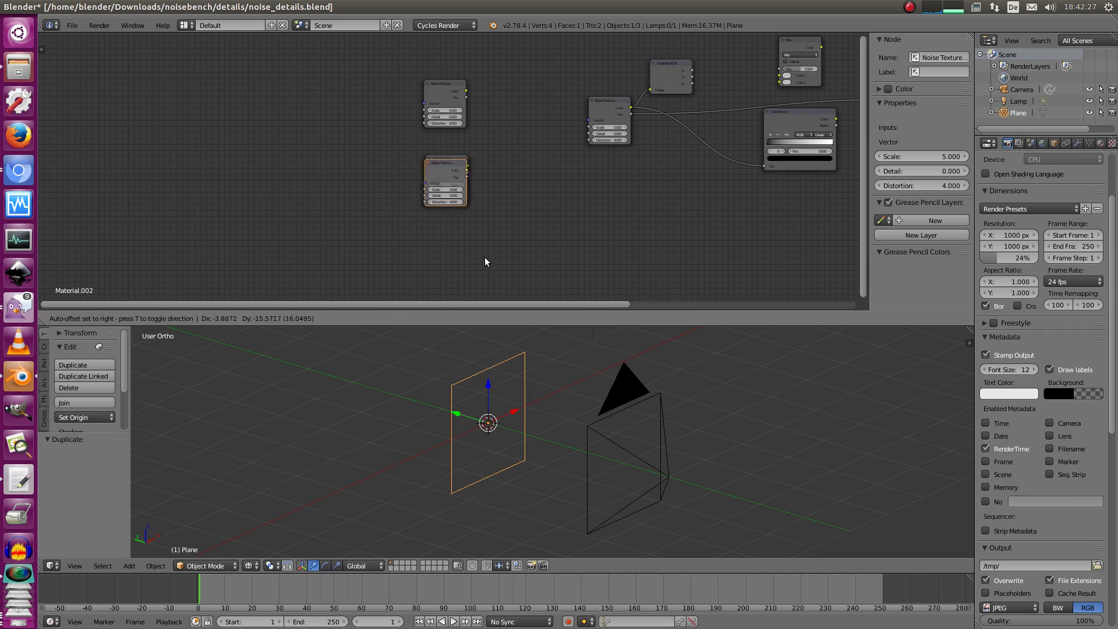
click(485, 294)
key(shift+d)
click(484, 320)
scroll(457, 228, down, 1)
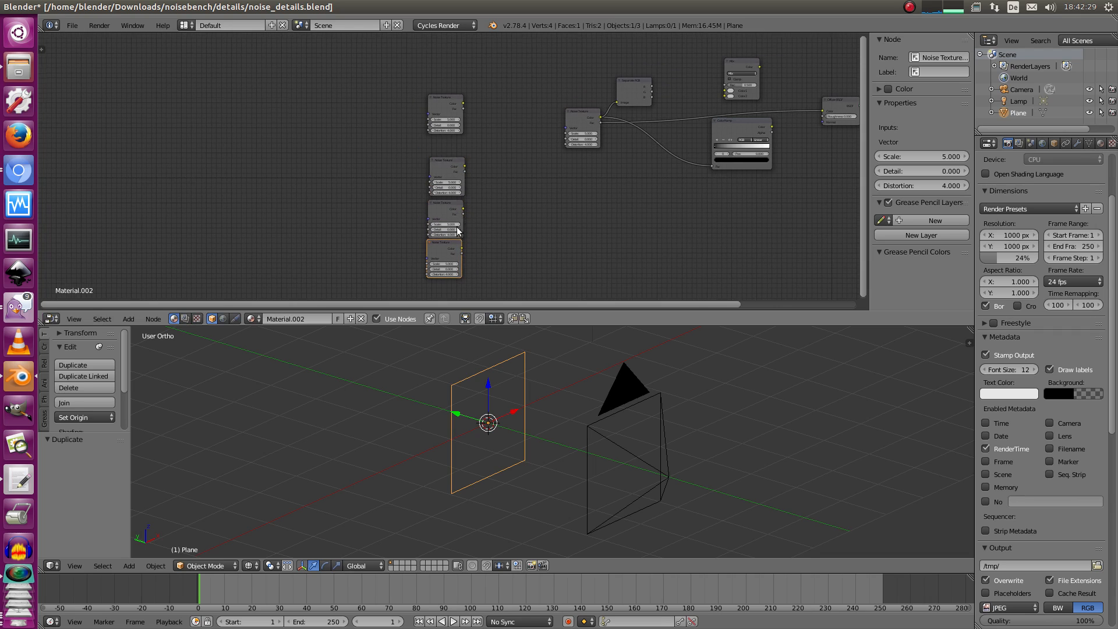
Delete all four duplicated Noise Texture nodes, keeping the original connected one.
click(442, 108)
key(a)
key(b)
drag(415, 148, 482, 247)
key(c)
key(Escape)
key(x)
middle_drag(490, 140, 403, 218)
right_click(361, 181)
key(x)
Relink the Noise Texture's Color output to the Separate RGB node's Image input.
scroll(433, 165, up, 5)
middle_drag(448, 148, 376, 191)
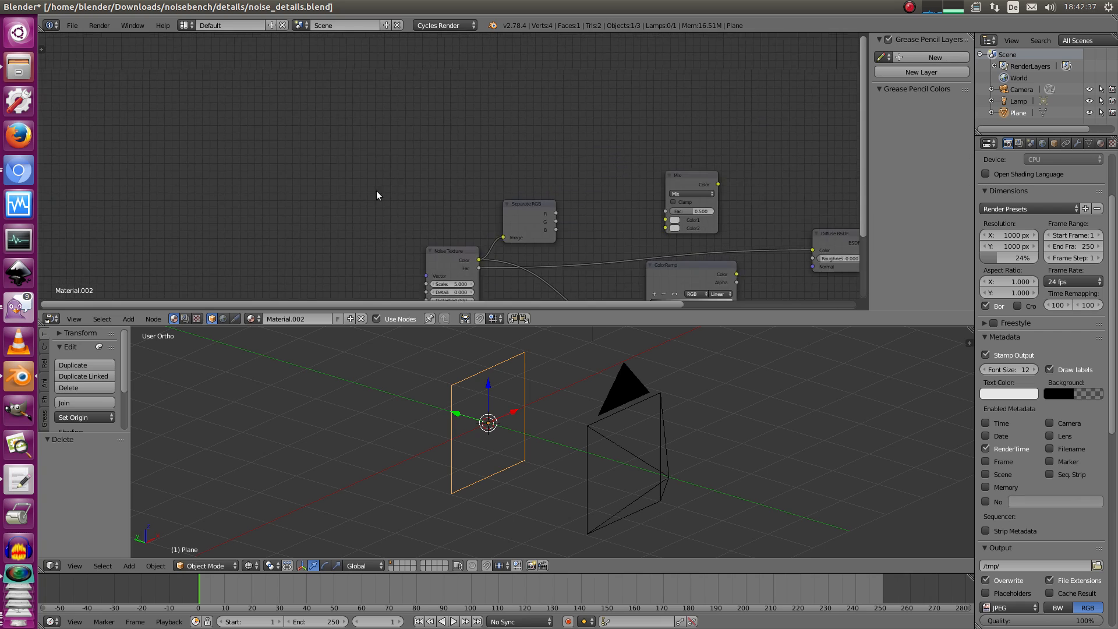
scroll(431, 263, up, 1)
middle_drag(445, 271, 389, 136)
scroll(381, 201, up, 4)
scroll(381, 201, up, 1)
middle_drag(380, 201, 397, 314)
scroll(415, 233, up, 2)
middle_drag(414, 233, 394, 194)
scroll(415, 174, up, 1)
drag(415, 173, 473, 130)
drag(412, 187, 504, 108)
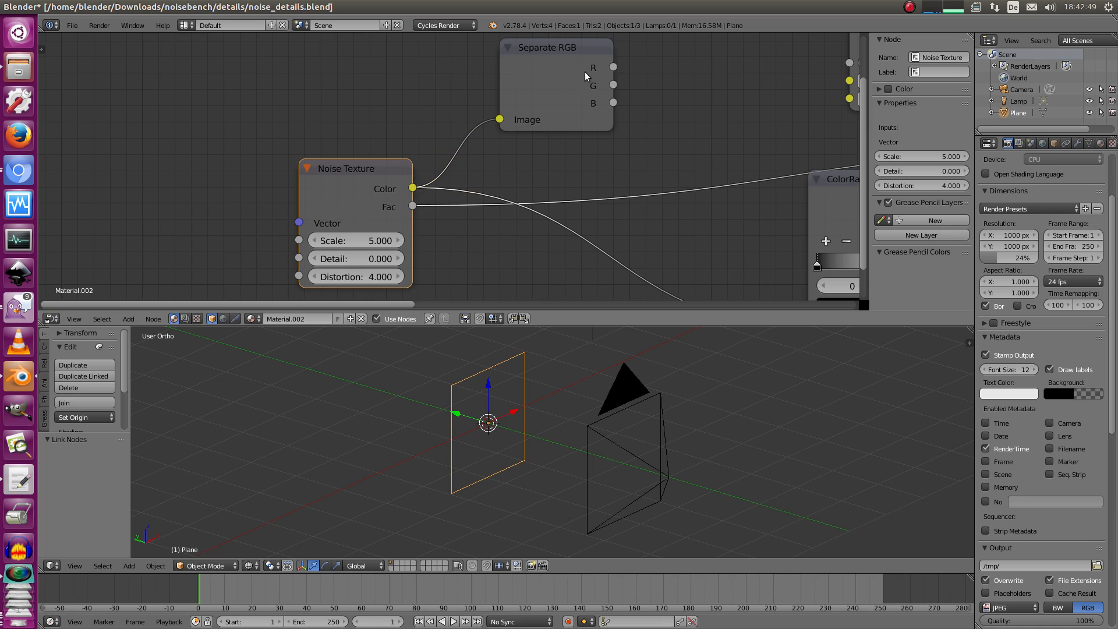
Route the Noise Texture's Color output to an emission viewer and preview it rendered from the camera.
ctrl+shift+click(346, 200)
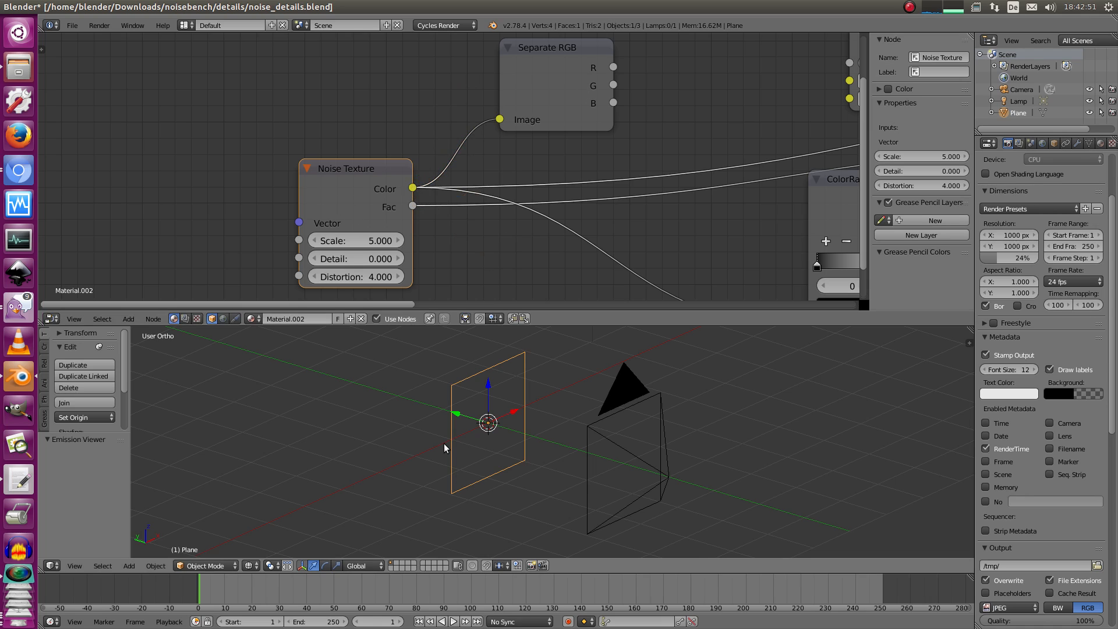
key(KP_0)
click(250, 566)
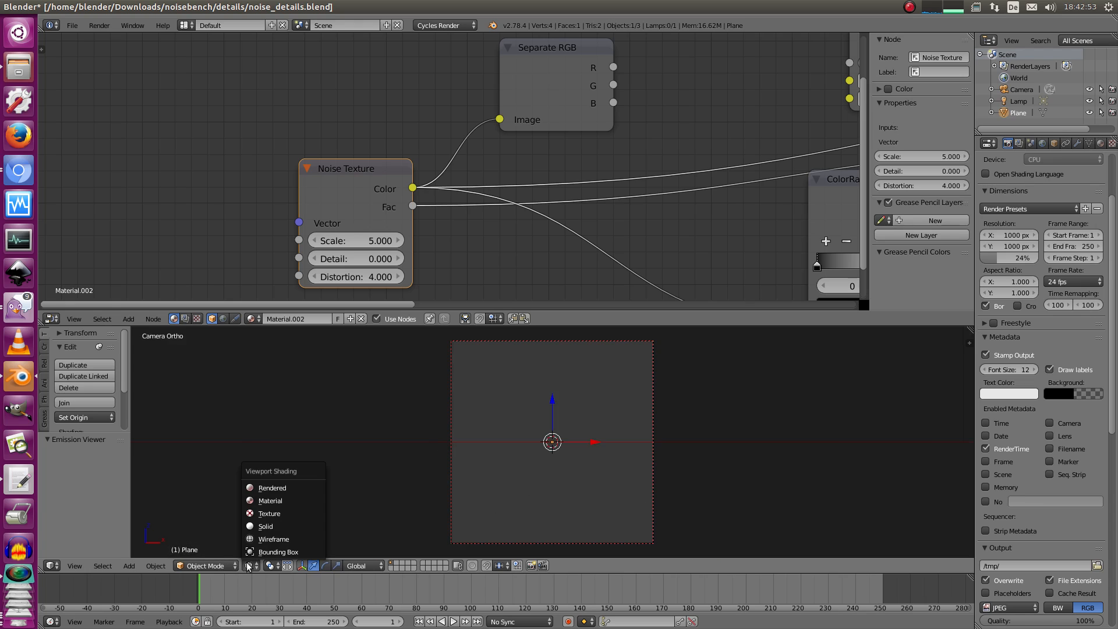
click(270, 485)
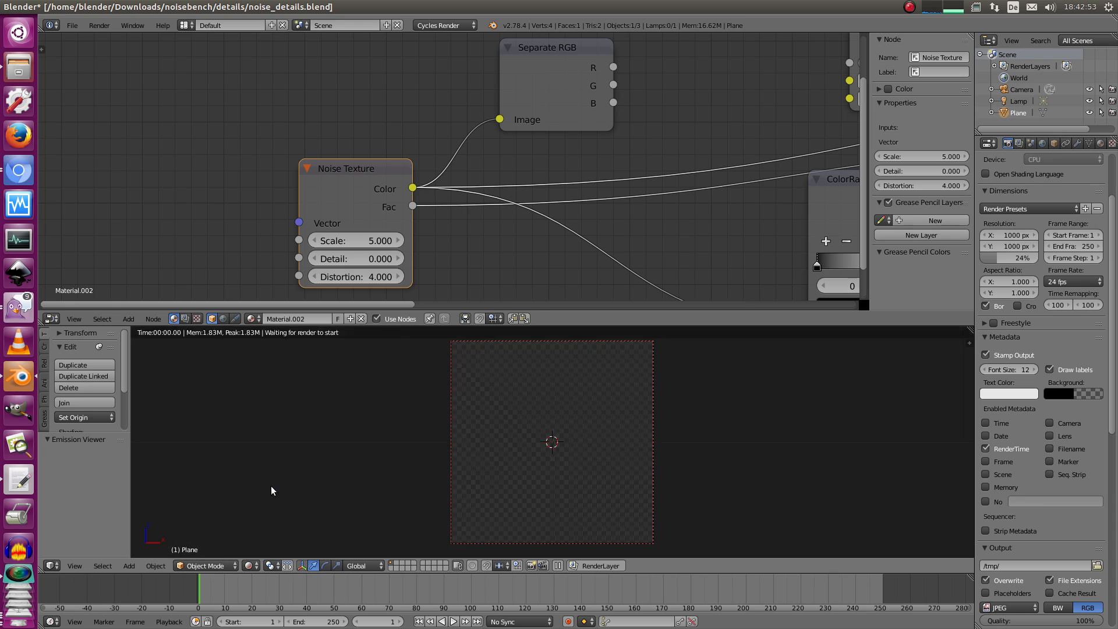
Set the Noise Texture's Distortion to 0.
click(356, 277)
text(0)
key(Return)
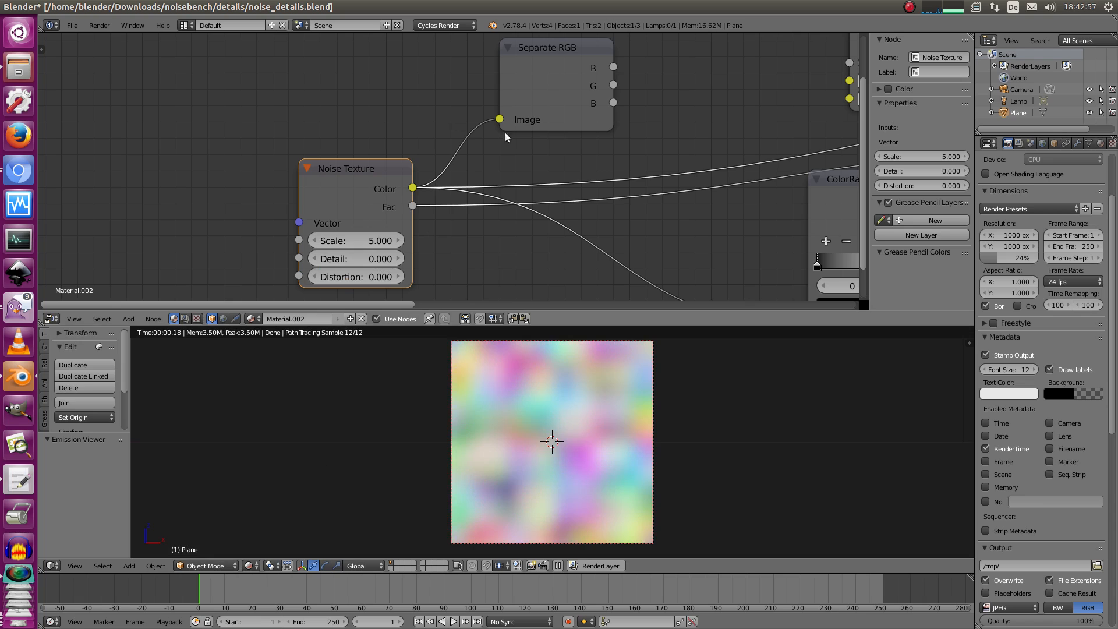
Relink the Noise Texture's Color output to the ColorRamp's Fac input and preview the ColorRamp through the emission viewer.
drag(411, 208, 498, 261)
scroll(502, 162, down, 8)
middle_drag(621, 187, 454, 155)
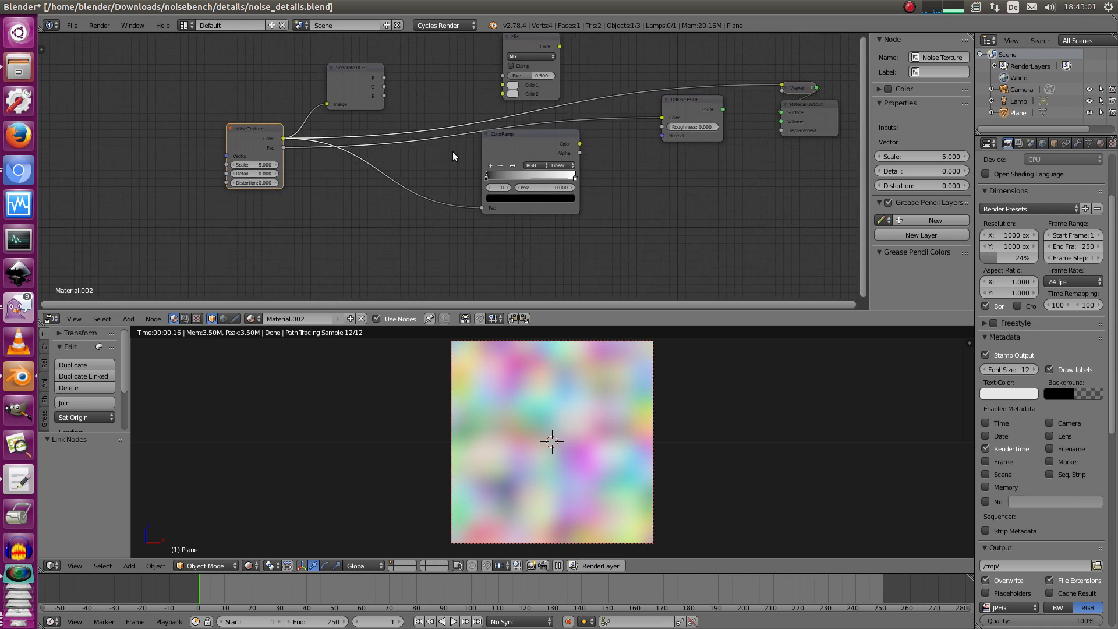
scroll(454, 157, up, 4)
drag(574, 123, 550, 142)
drag(470, 242, 428, 226)
drag(219, 127, 469, 240)
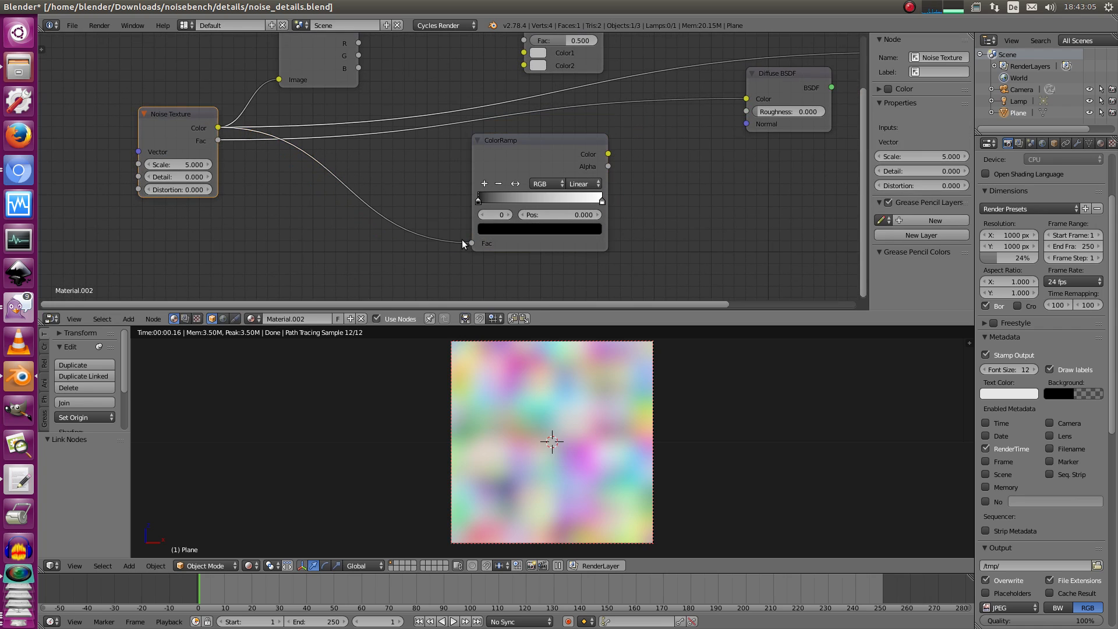
ctrl+shift+click(537, 173)
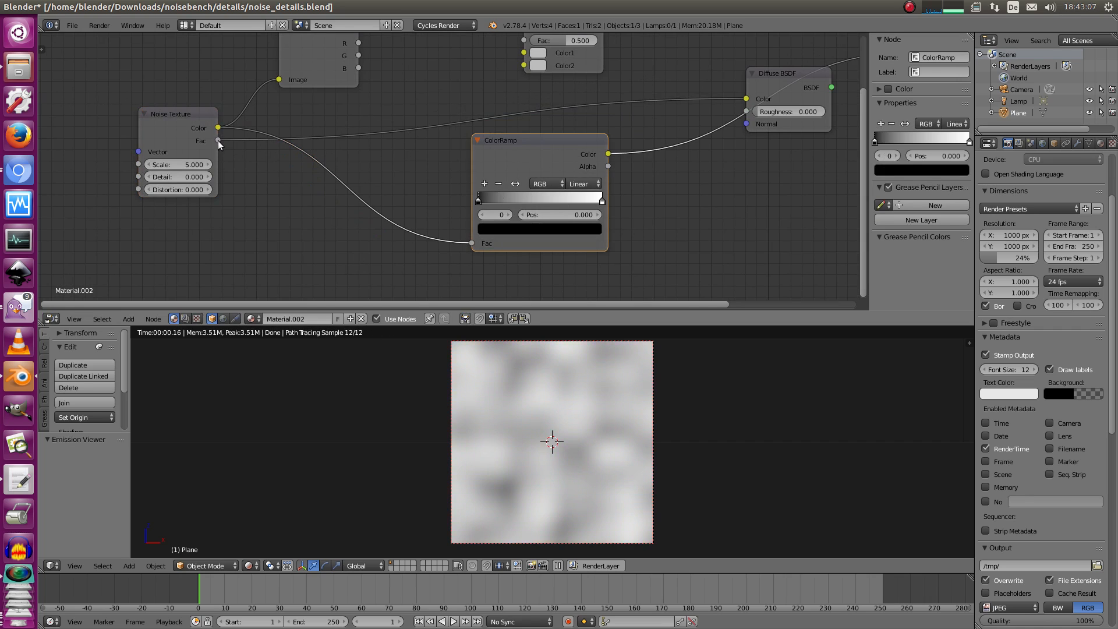
Switch the ColorRamp's Fac input to the noise's Fac output and back to Color to compare the previews.
drag(219, 142, 525, 255)
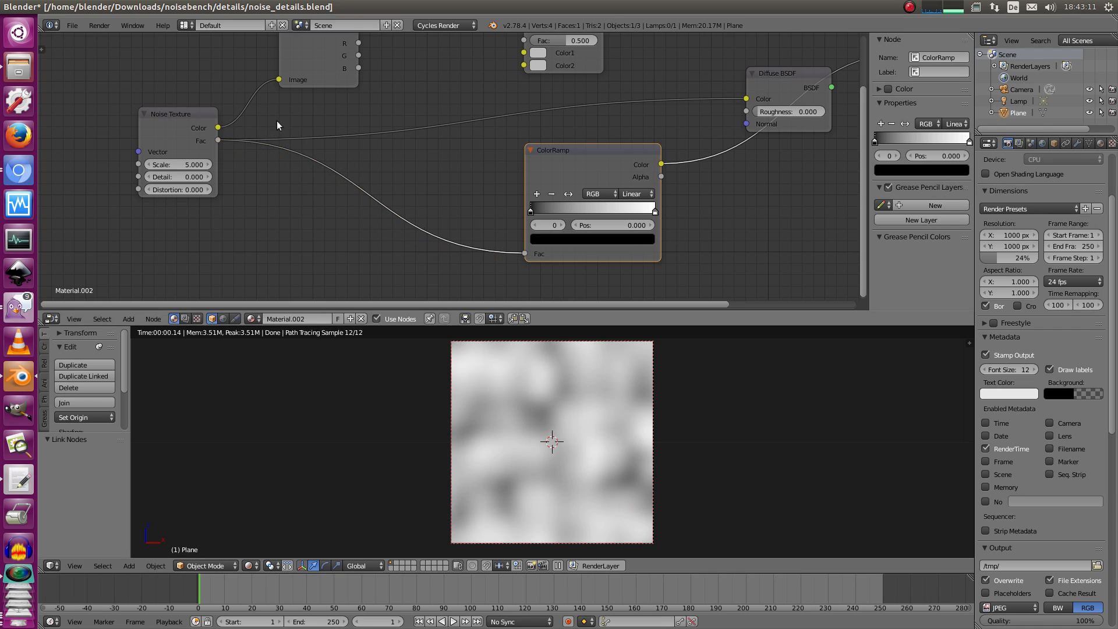
drag(219, 128, 525, 254)
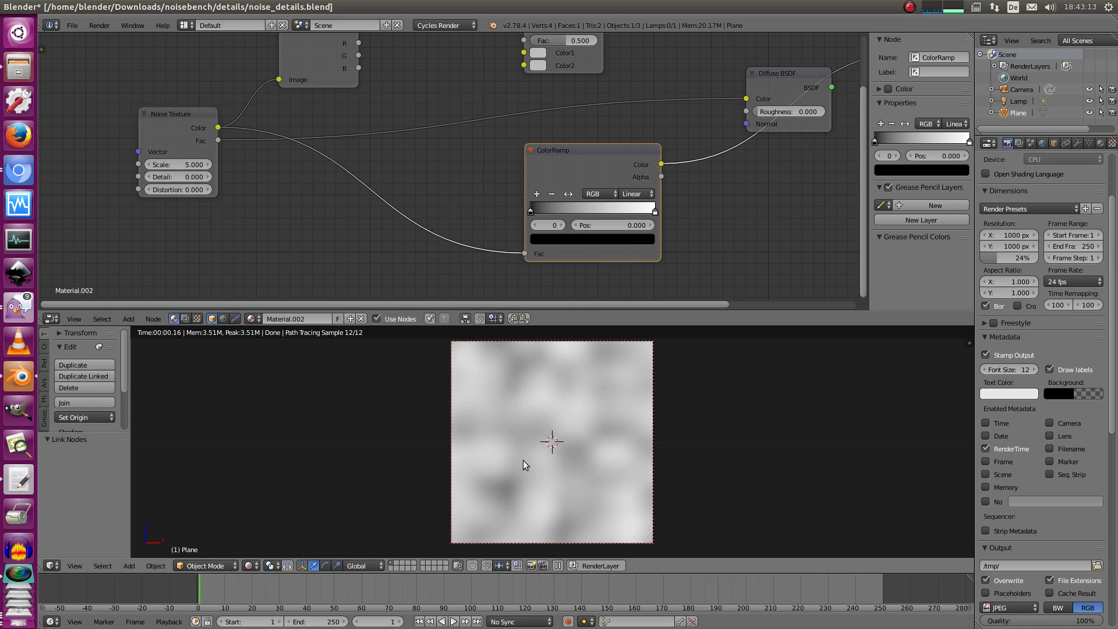
drag(219, 127, 280, 132)
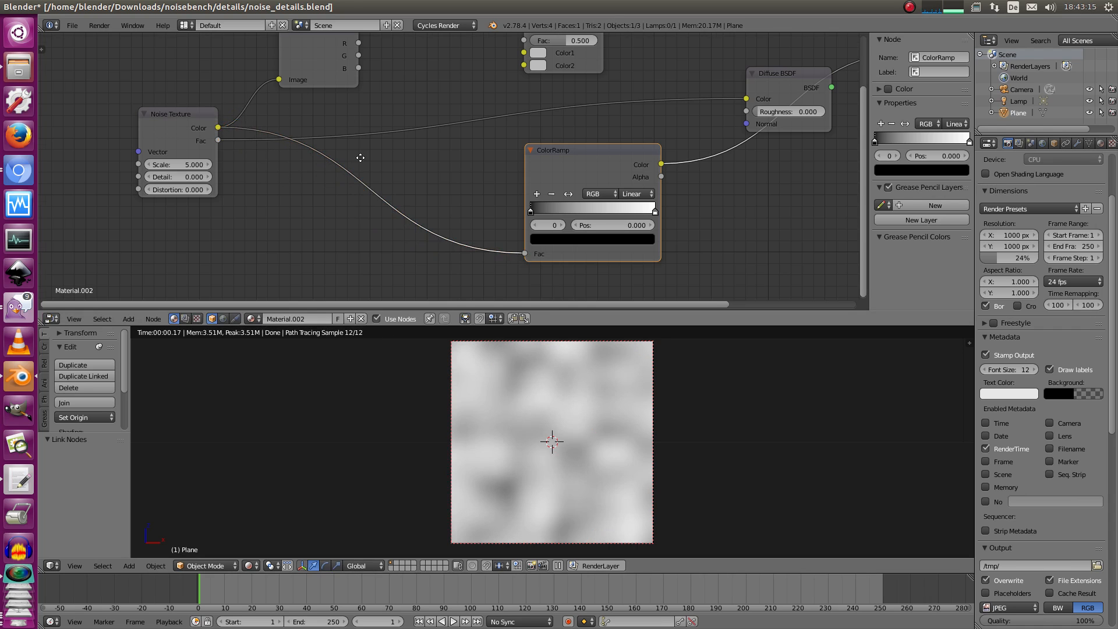
Connect the Noise Texture's Fac output to the ColorRamp's Fac input and move the ColorRamp slightly closer to it.
middle_drag(360, 158, 377, 210)
drag(341, 121, 332, 128)
middle_drag(378, 181, 349, 122)
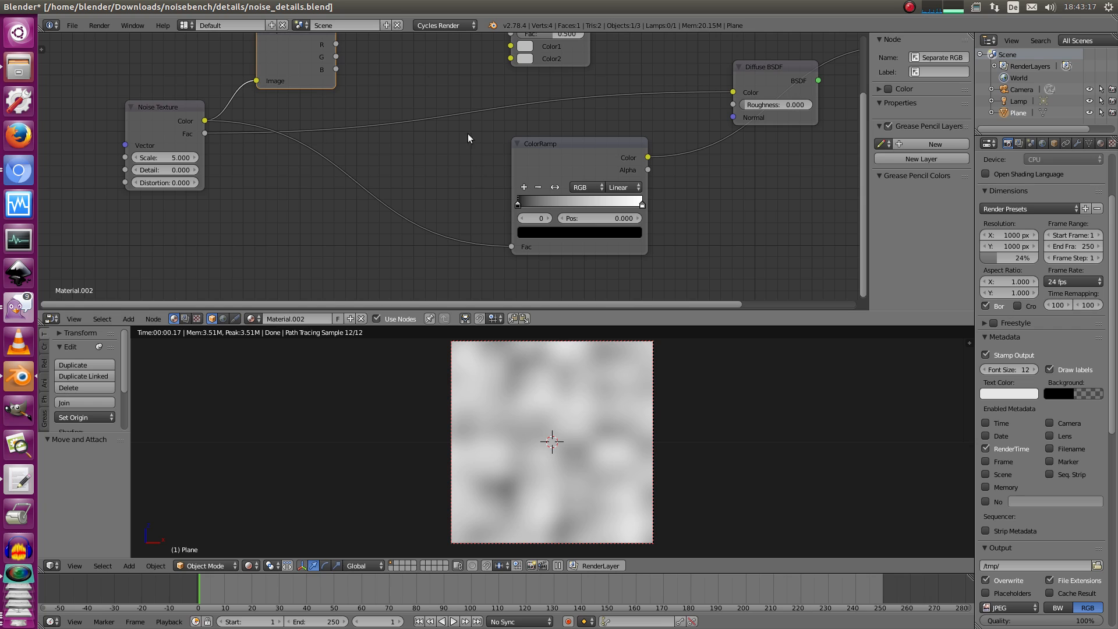
drag(511, 250, 484, 260)
drag(205, 134, 508, 249)
drag(558, 171, 530, 142)
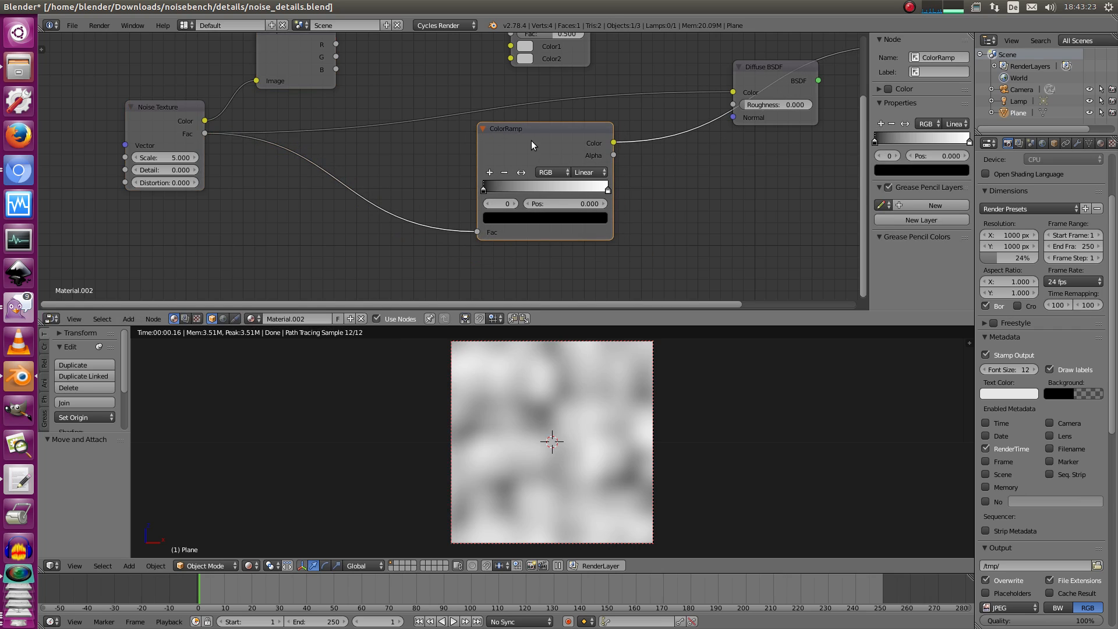
Delete the ColorRamp and Mix nodes from the material.
scroll(516, 136, down, 8)
middle_drag(497, 131, 452, 227)
scroll(417, 165, up, 6)
mouse_move(470, 197)
mouse_down()
mouse_move(429, 177)
mouse_move(455, 190)
mouse_up()
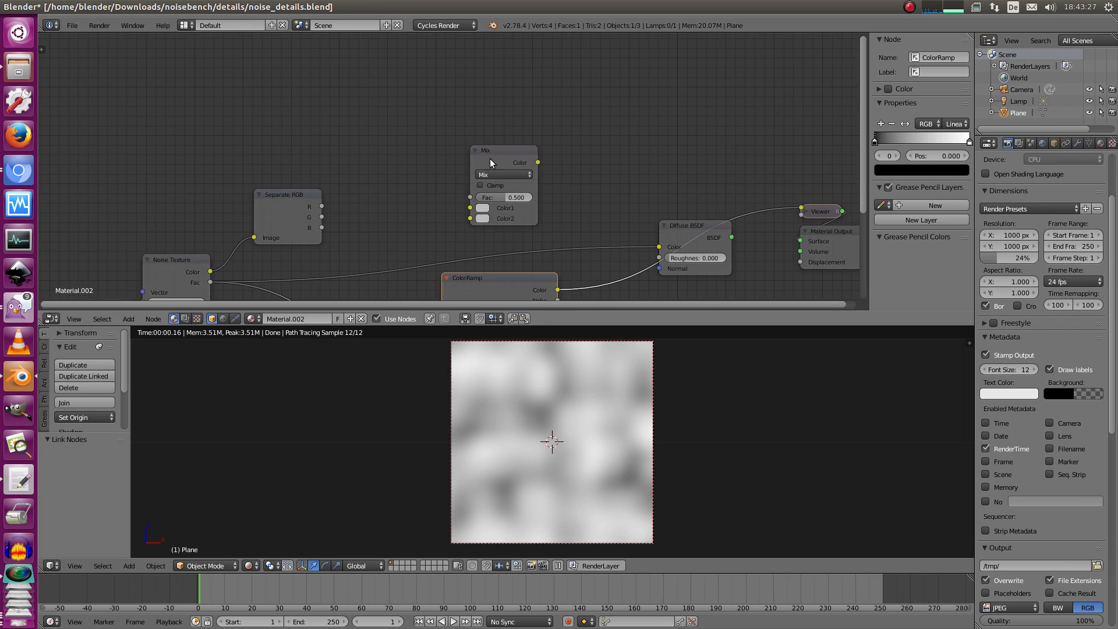
click(492, 161)
middle_drag(429, 160, 421, 75)
click(461, 218)
key(x)
click(482, 85)
key(x)
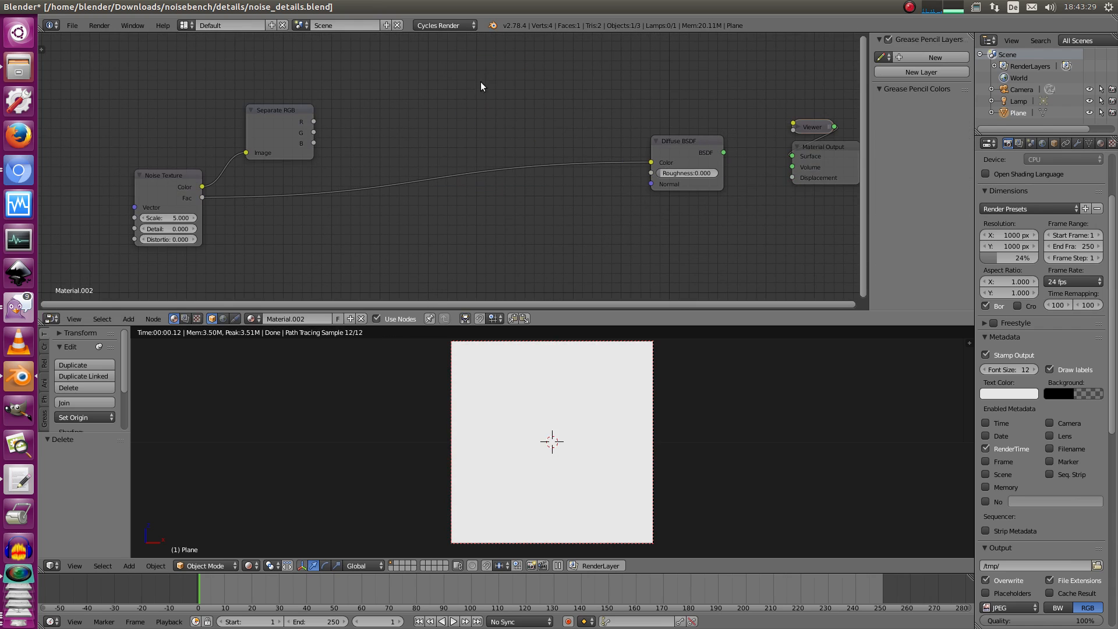
Add a Math node set to Add below the existing link and connect the Noise Texture's Color to its first Value.
key(shift+a)
mouse_move(466, 127)
click(514, 191)
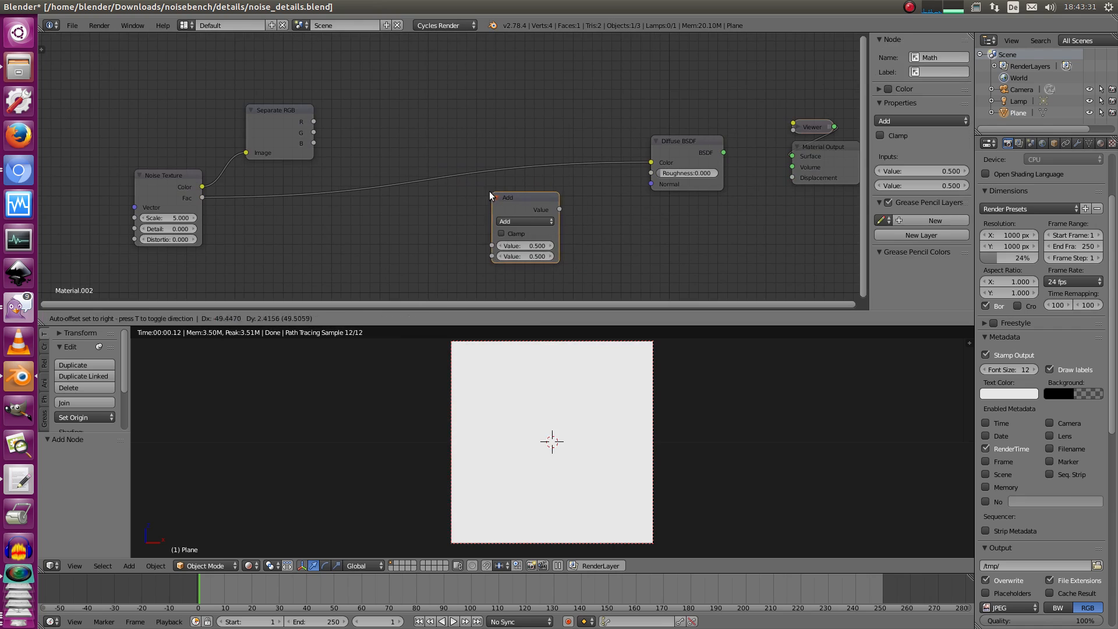
click(474, 237)
drag(202, 187, 477, 249)
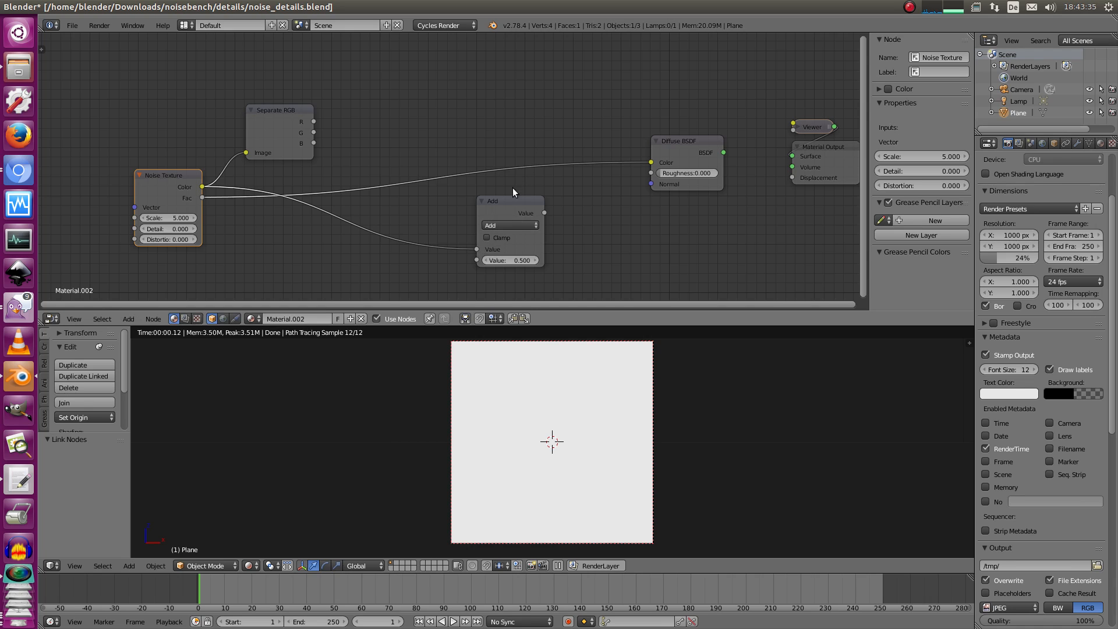
Delete the Math, Separate RGB and Noise Texture nodes, leaving the shader, viewer and output nodes.
click(502, 198)
key(x)
drag(184, 181, 227, 184)
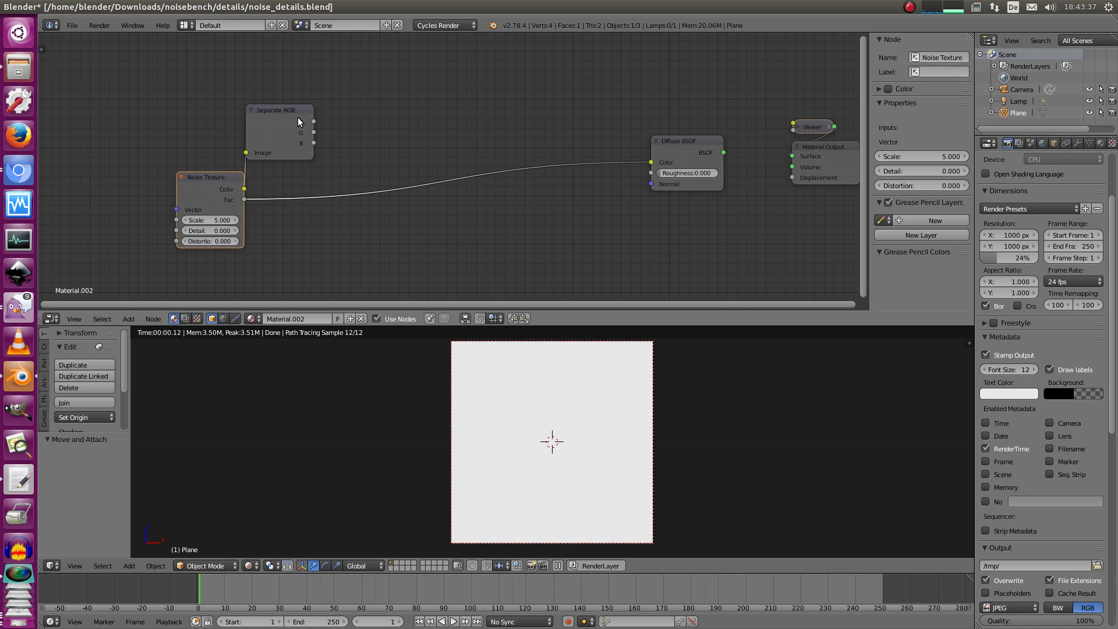
click(299, 121)
key(x)
click(211, 185)
key(x)
key(Home)
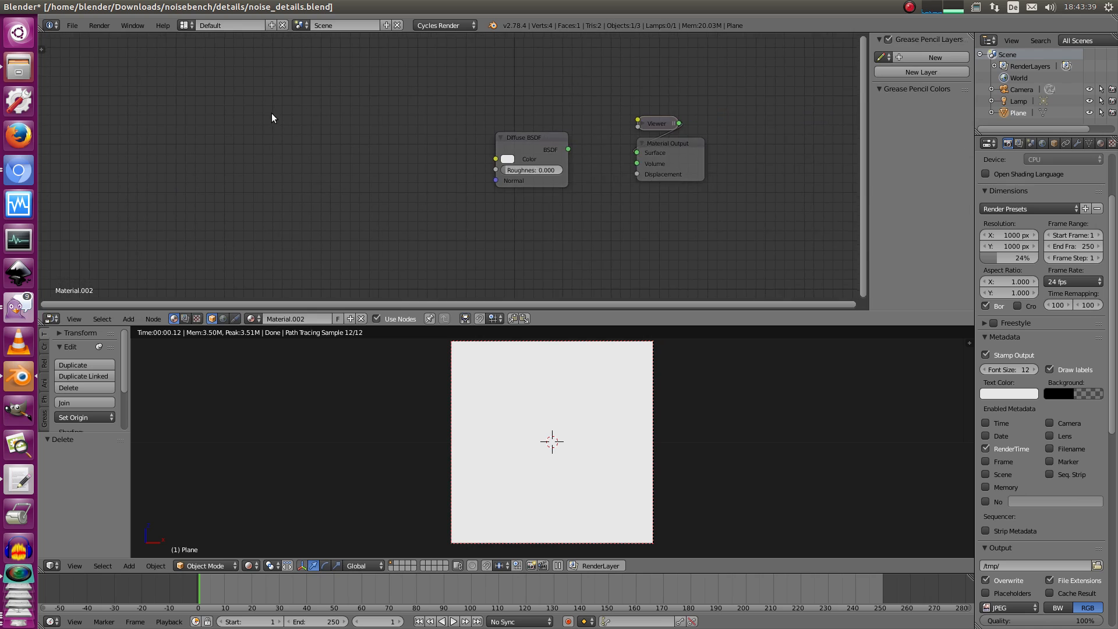
Return the viewport to wireframe shading and open the recent file noise_mapping.blend.
key(shift+z)
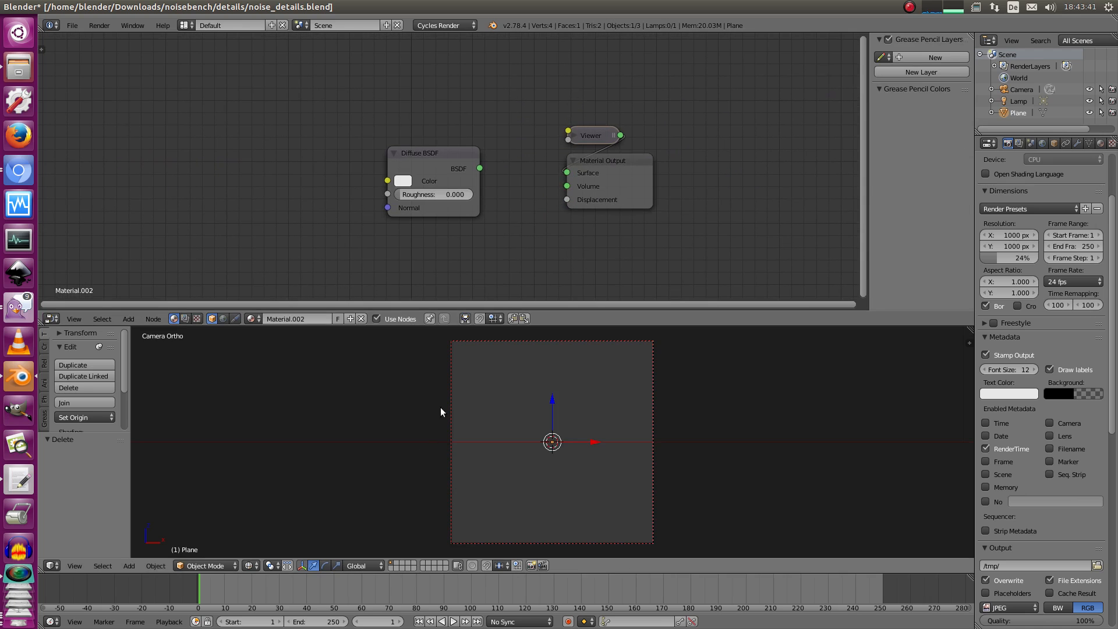
key(ctrl+shift+o)
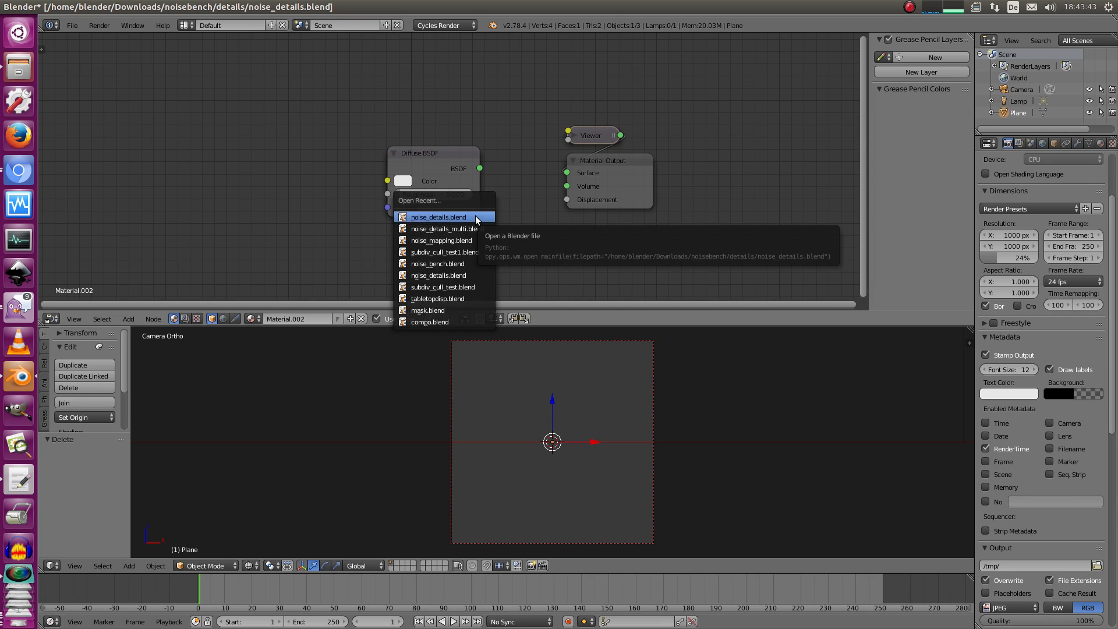
key(Down)
key(Down)
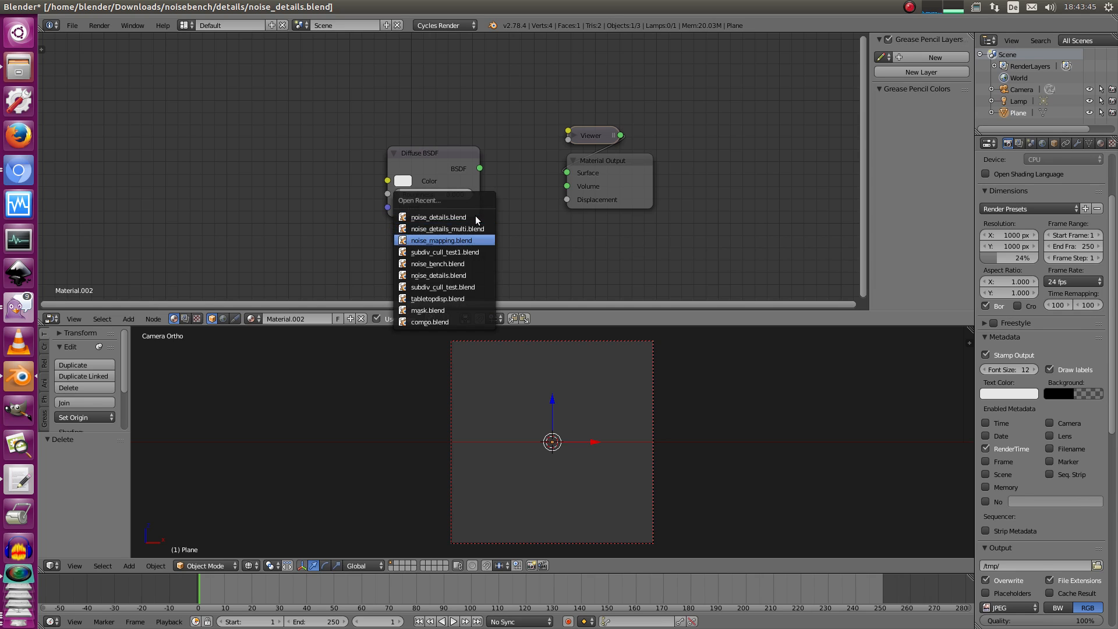
key(Return)
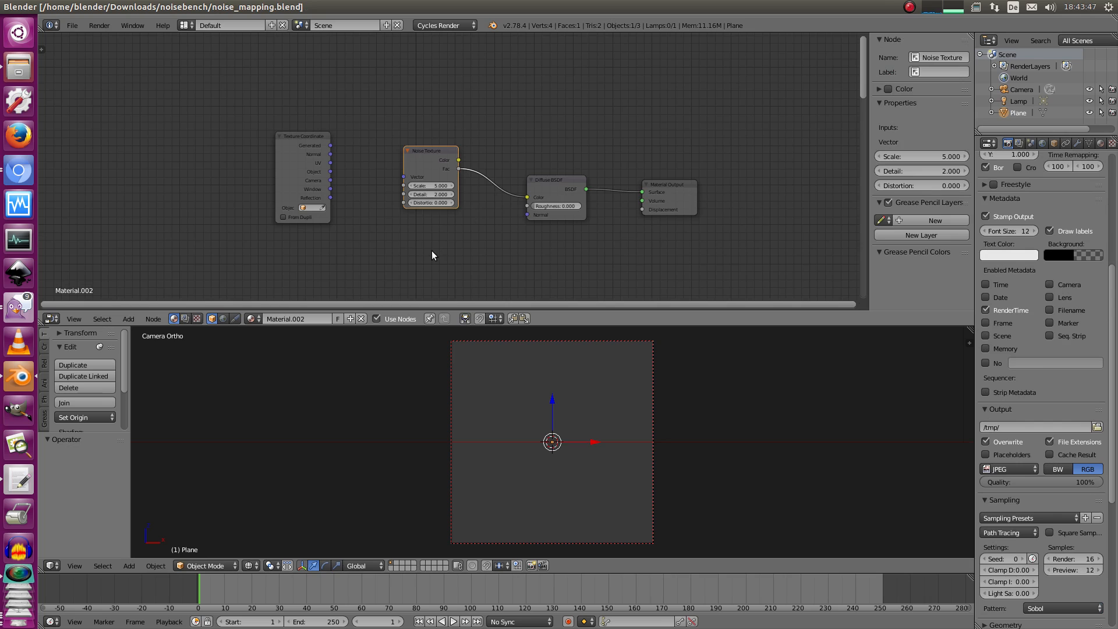
Open the recent file subdiv_cull_test1.blend and leave its full-screen render result for the normal layout.
key(ctrl+shift+o)
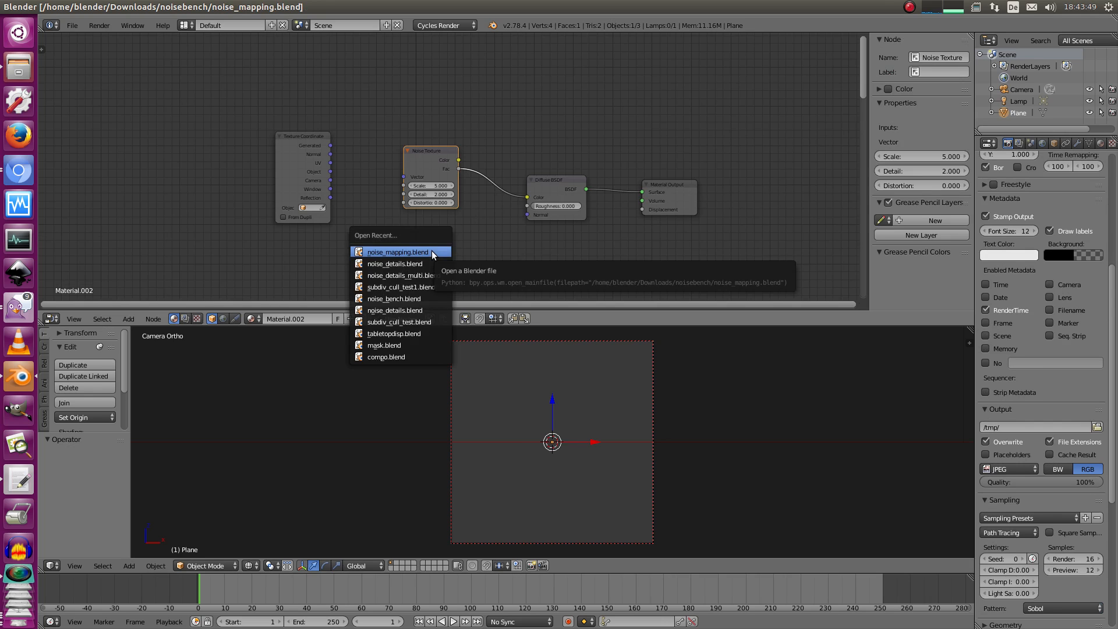
key(Down)
key(Down)
key(Down)
key(Return)
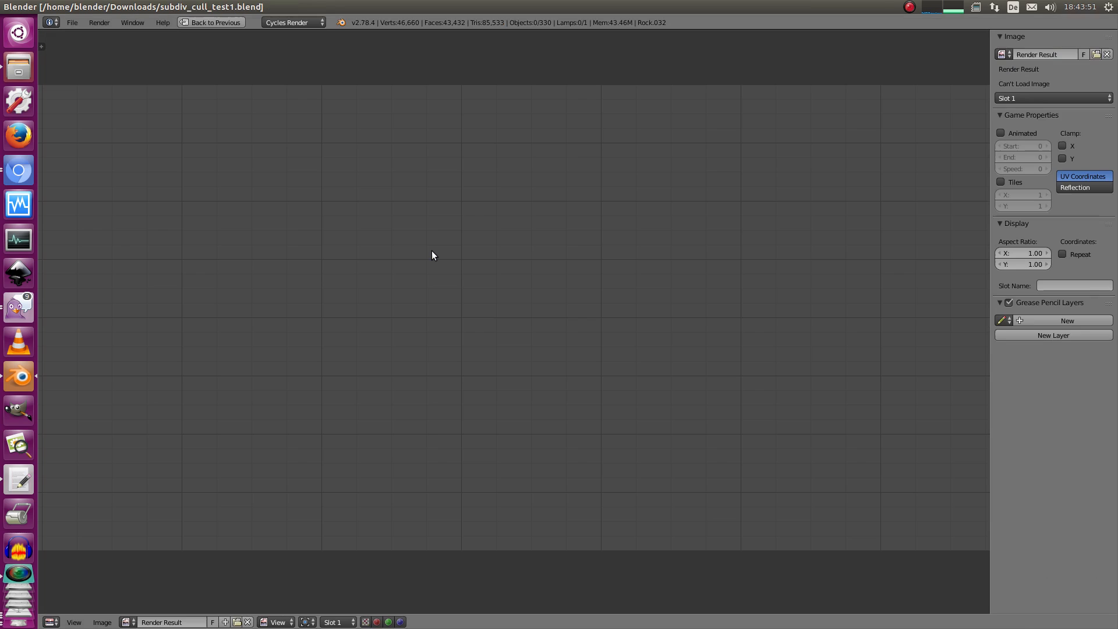
key(Escape)
key(shift+space)
Maximize the 3D viewport and examine the rock and ruins scene from several angles outside the camera view.
scroll(491, 428, down, 2)
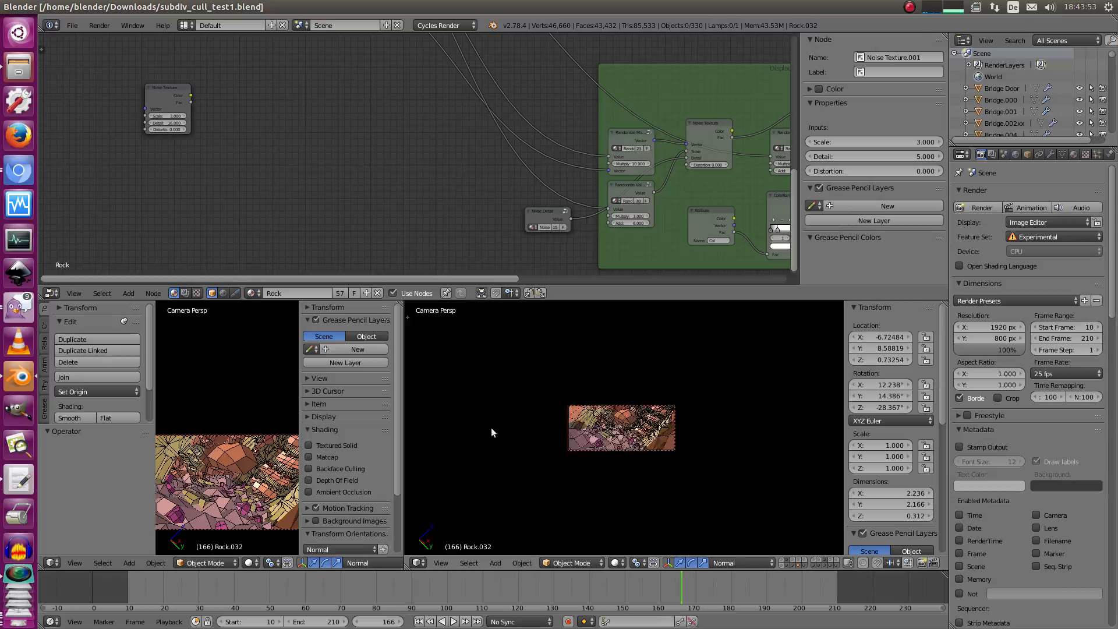
middle_drag(491, 428, 590, 390)
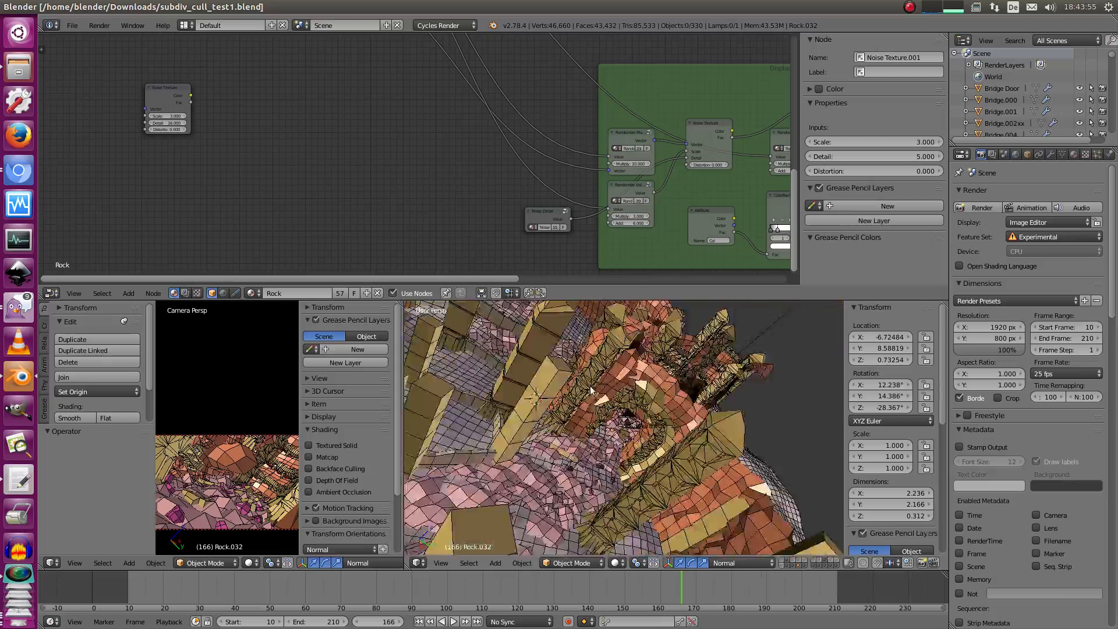
scroll(590, 390, down, 5)
key(shift+space)
scroll(590, 391, up, 2)
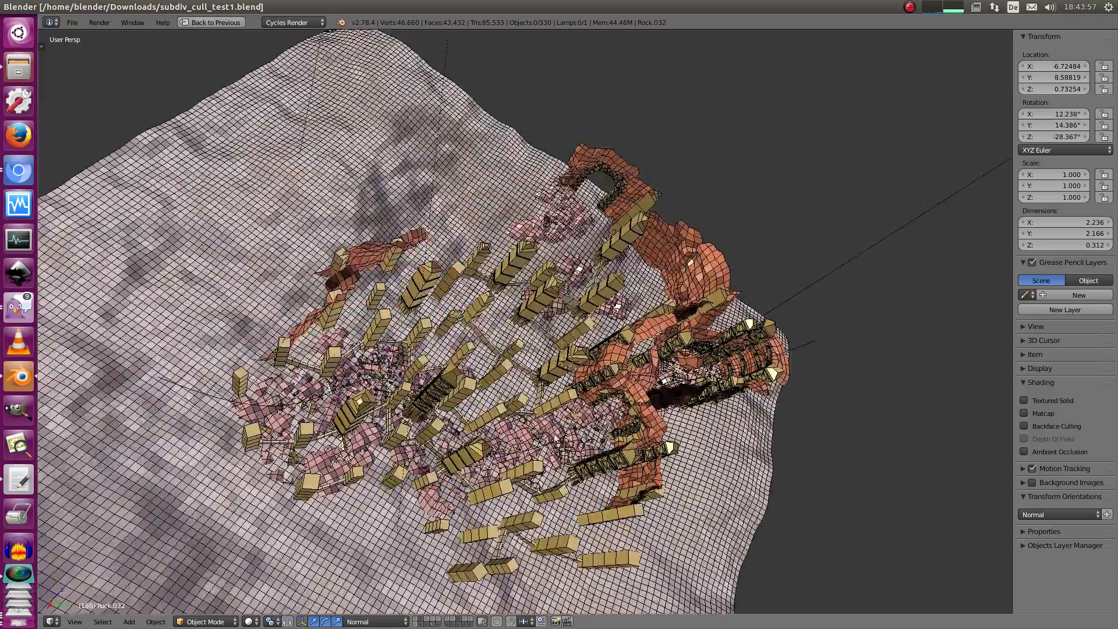
middle_drag(556, 438, 629, 210)
scroll(638, 311, up, 2)
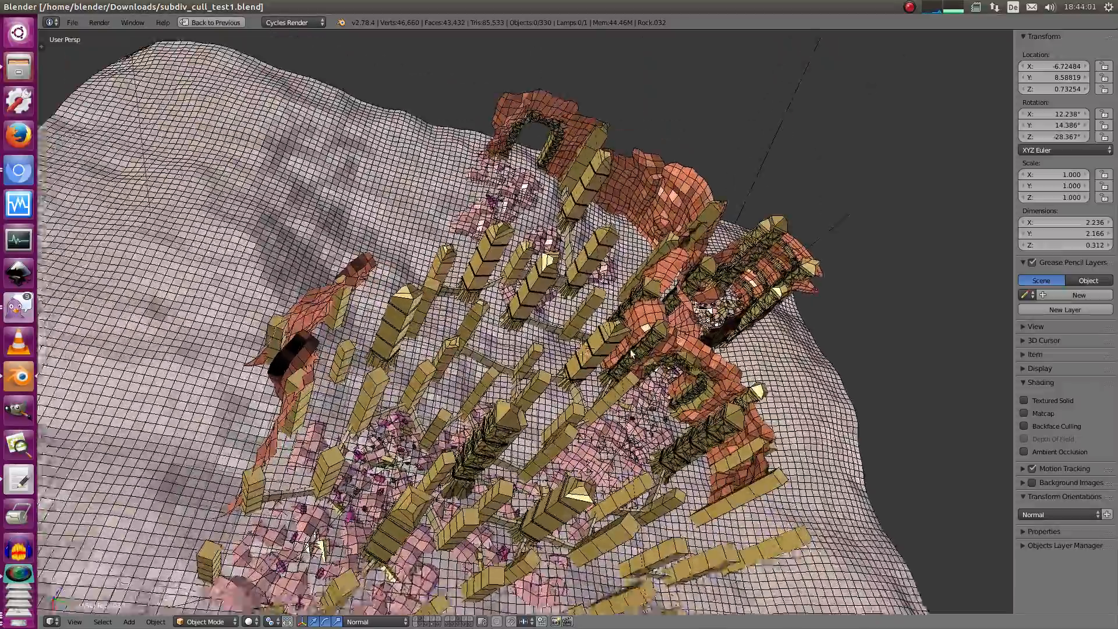
middle_drag(626, 259, 738, 288)
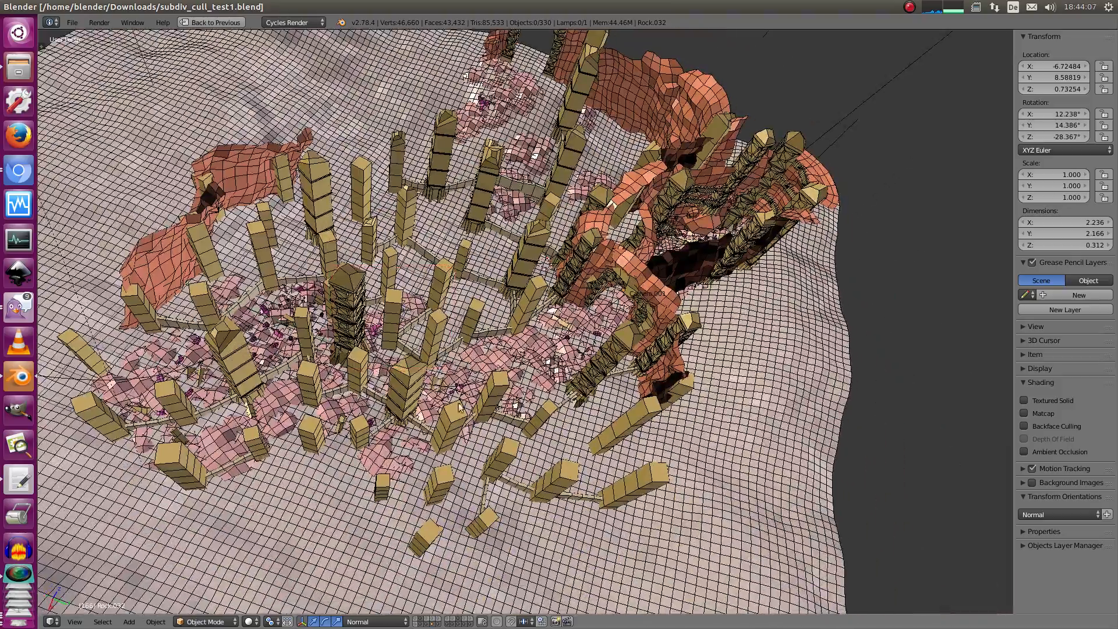
Select individual rocks and towers in the scene, ending on a tower beside the red cliff, and return to the normal layout.
scroll(638, 275, up, 2)
right_click(524, 363)
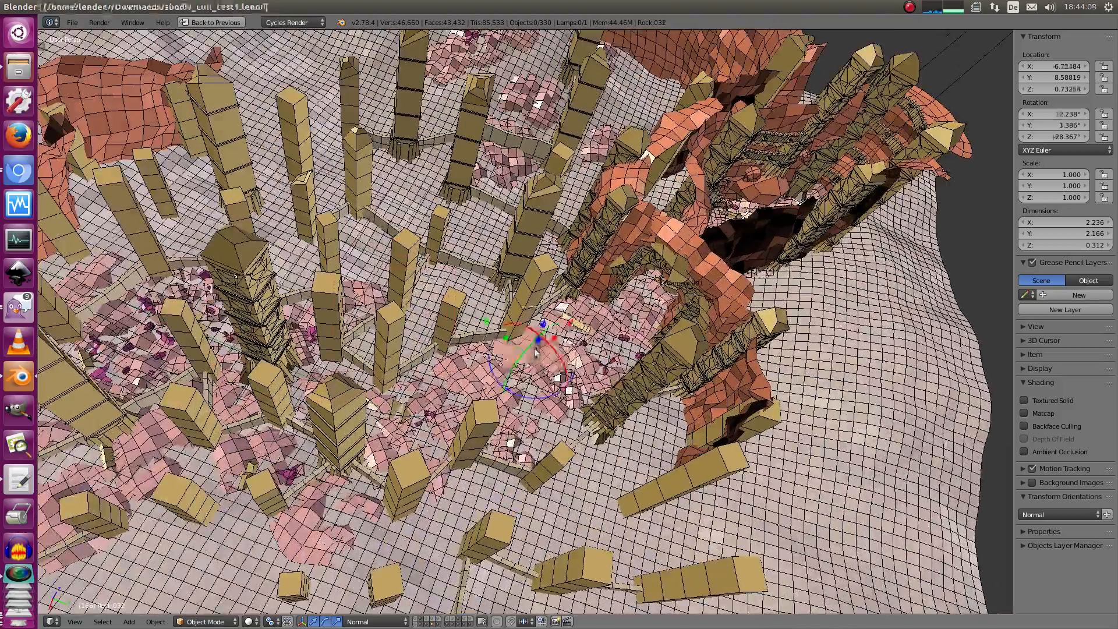
right_click(473, 368)
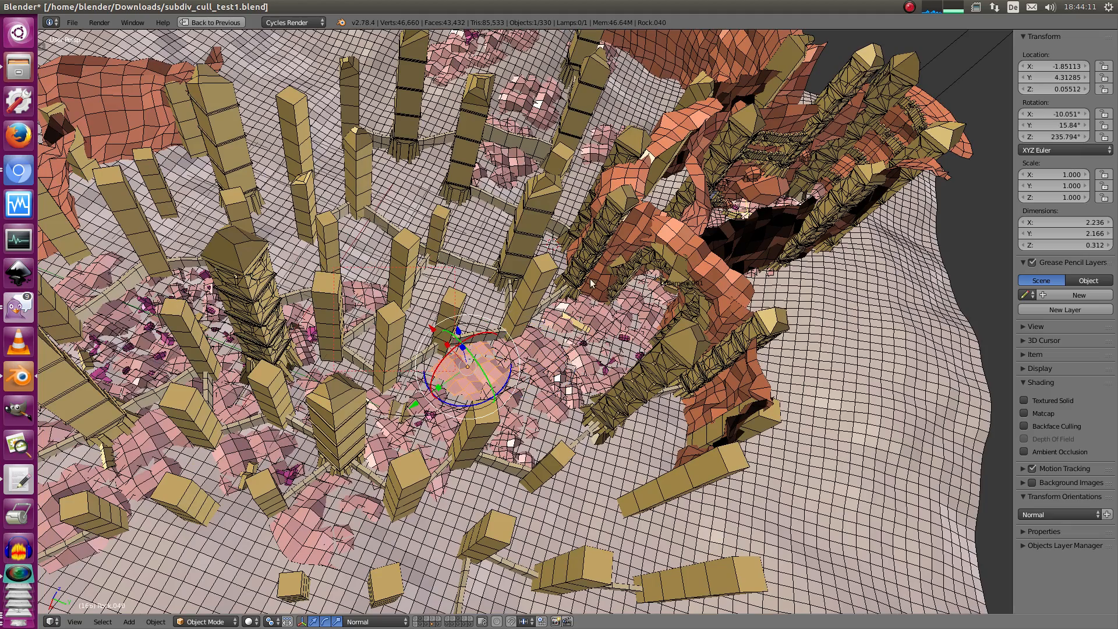
right_click(532, 315)
middle_drag(569, 186, 549, 238)
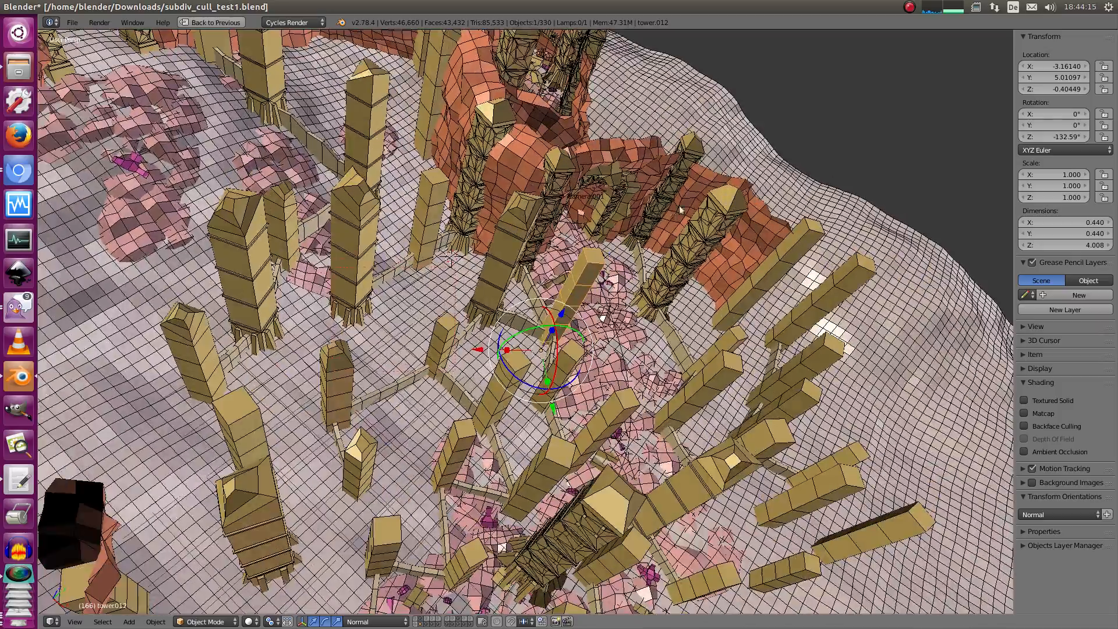
middle_drag(681, 210, 594, 317)
right_click(593, 320)
key(shift+space)
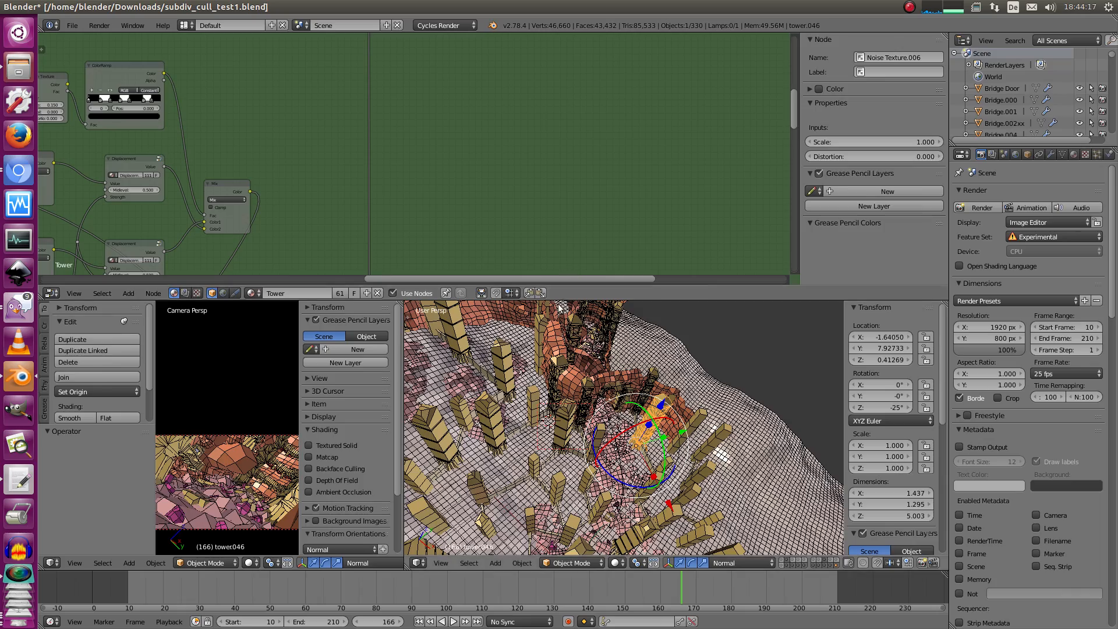
Maximize the node editor and select both Noise Texture nodes in the Tower material's Damage frame.
key(shift+space)
scroll(464, 314, down, 12)
middle_drag(438, 499, 510, 243)
scroll(460, 245, up, 7)
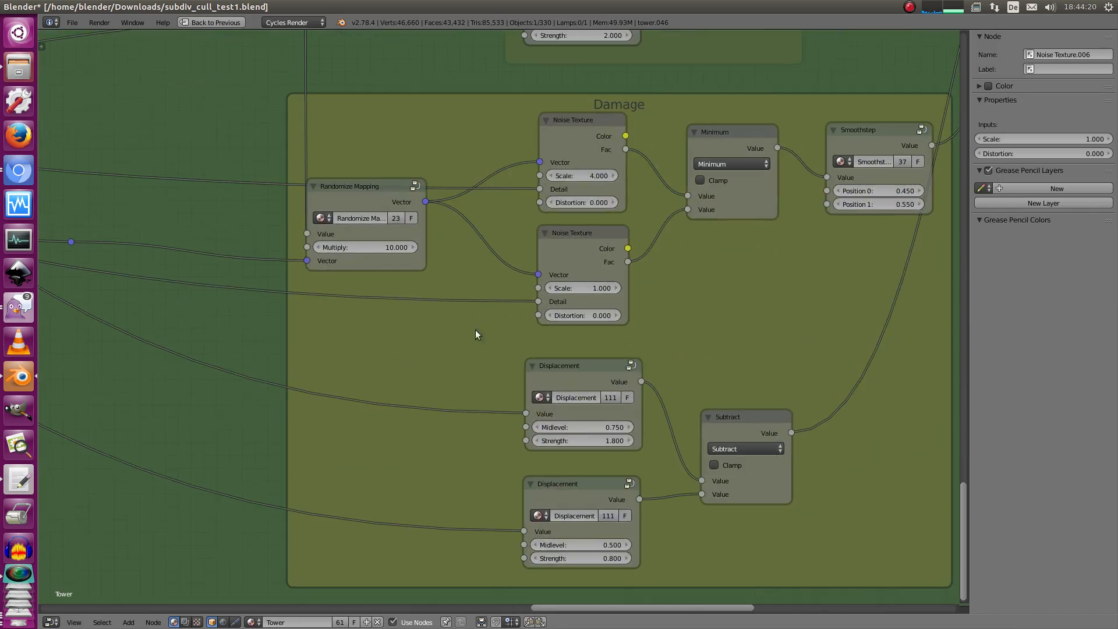
click(574, 152)
shift+click(568, 254)
Trace the Detail links back to the Noise Detail group node, inspect the value inside it, and restore the normal layout.
scroll(447, 330, down, 1)
scroll(447, 330, down, 2)
middle_drag(447, 330, 547, 391)
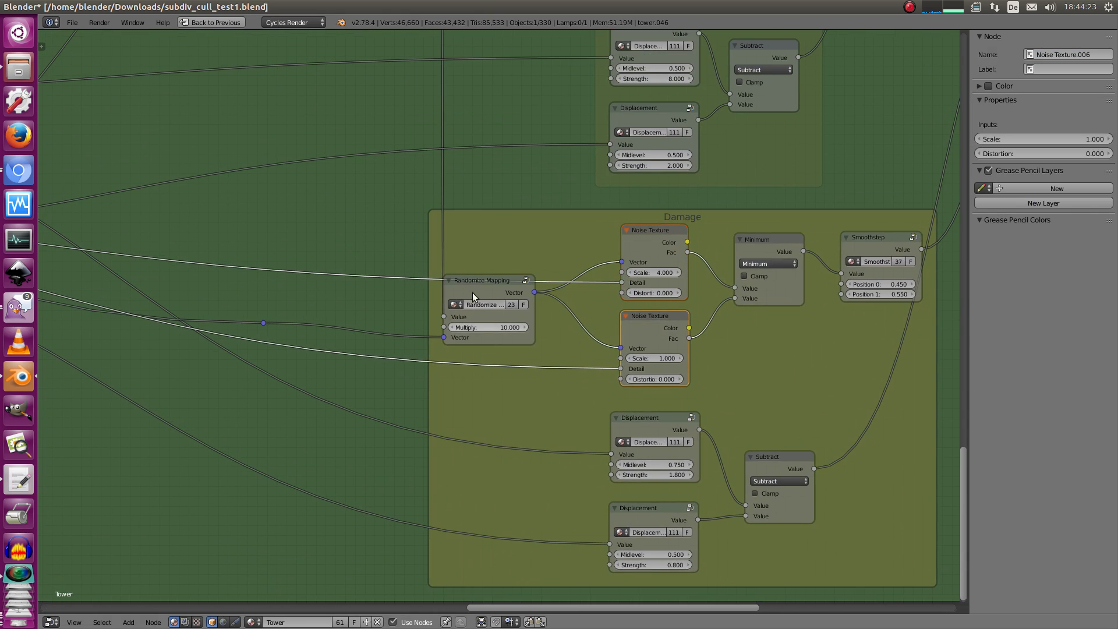
scroll(263, 297, down, 3)
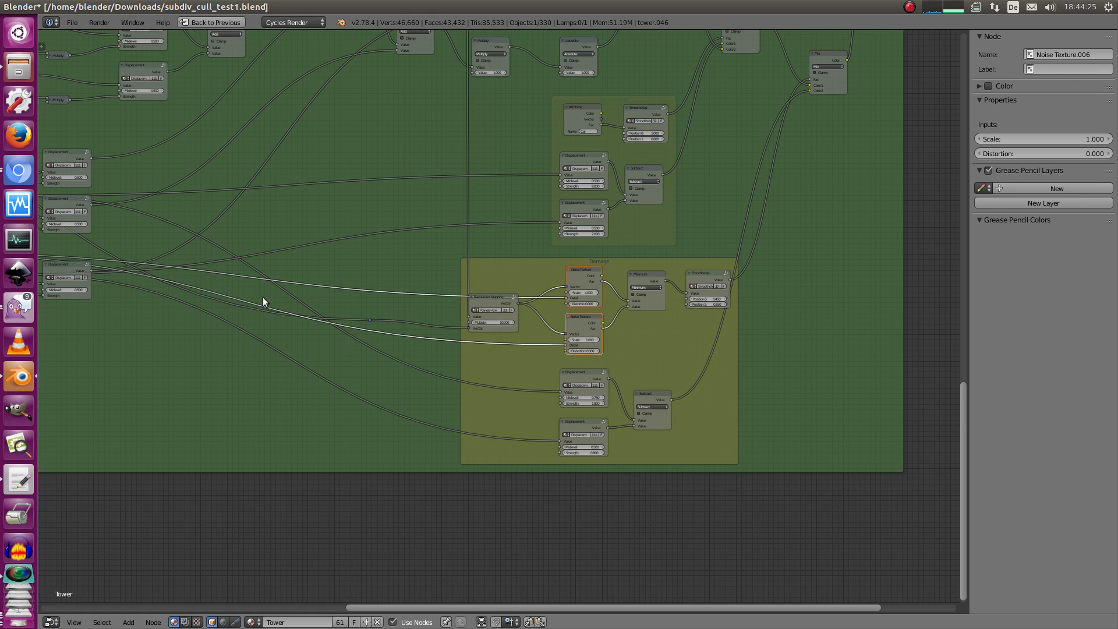
middle_drag(263, 297, 582, 309)
scroll(491, 240, up, 5)
click(430, 226)
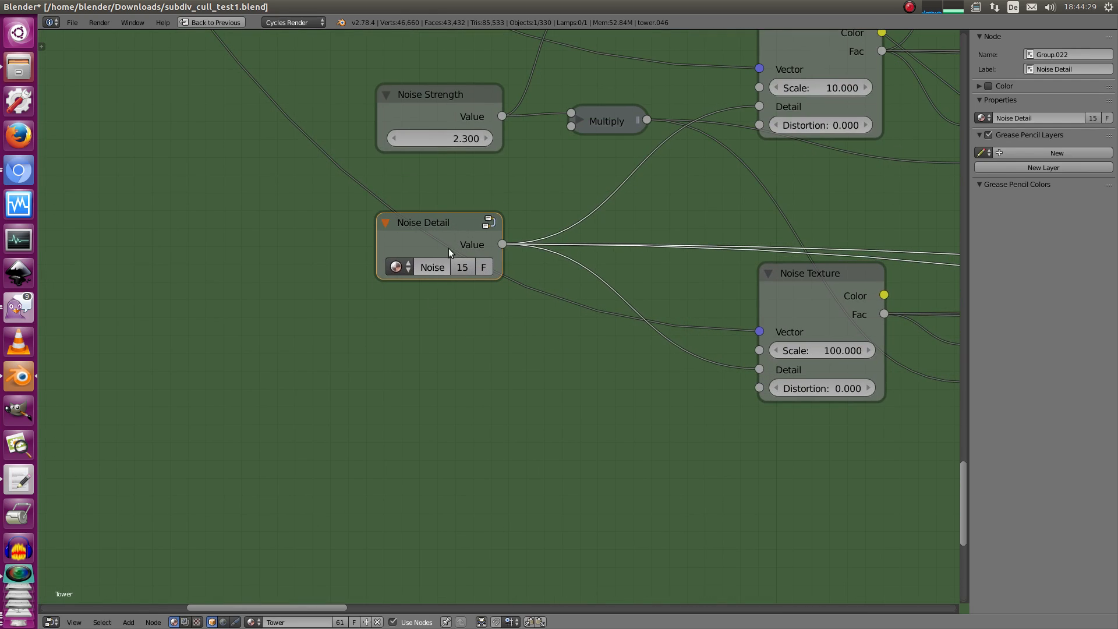
key(Tab)
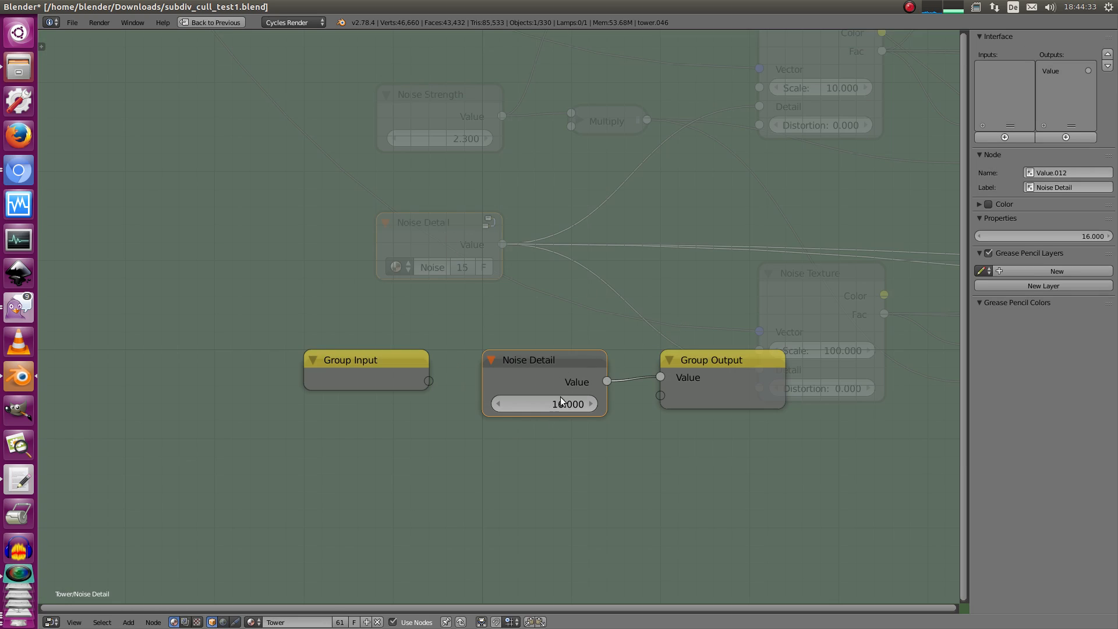
key(Tab)
key(ctrl+Up)
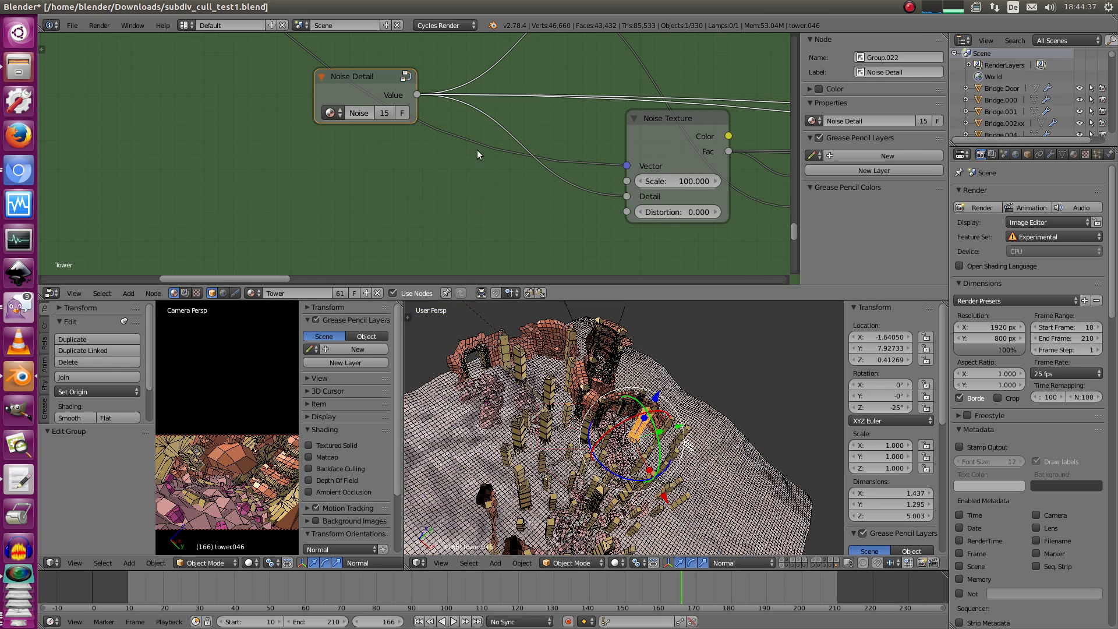
Nudge the Noise Detail group node slightly and inspect its contents in both the maximized and normal layouts.
drag(371, 84, 382, 89)
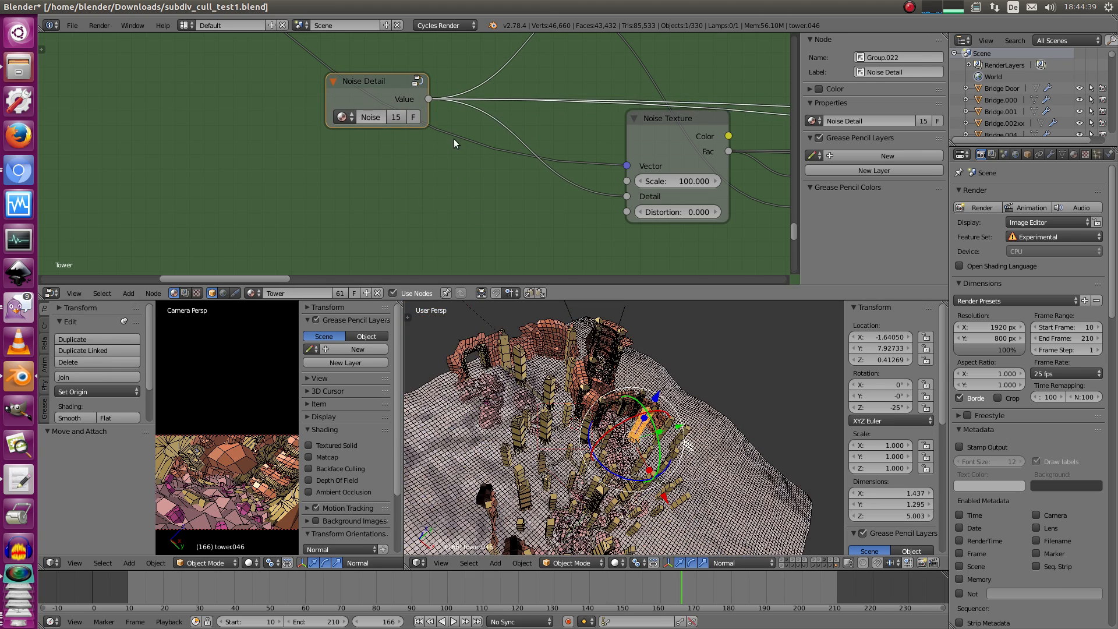
key(Tab)
key(Tab)
key(ctrl+Up)
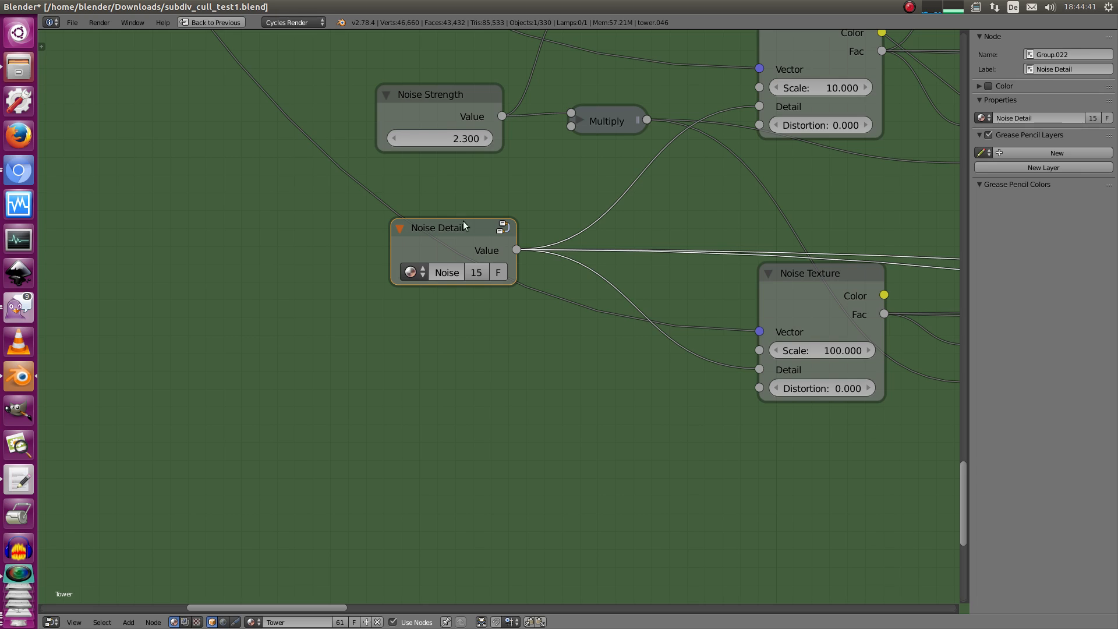
scroll(496, 321, down, 2)
key(Tab)
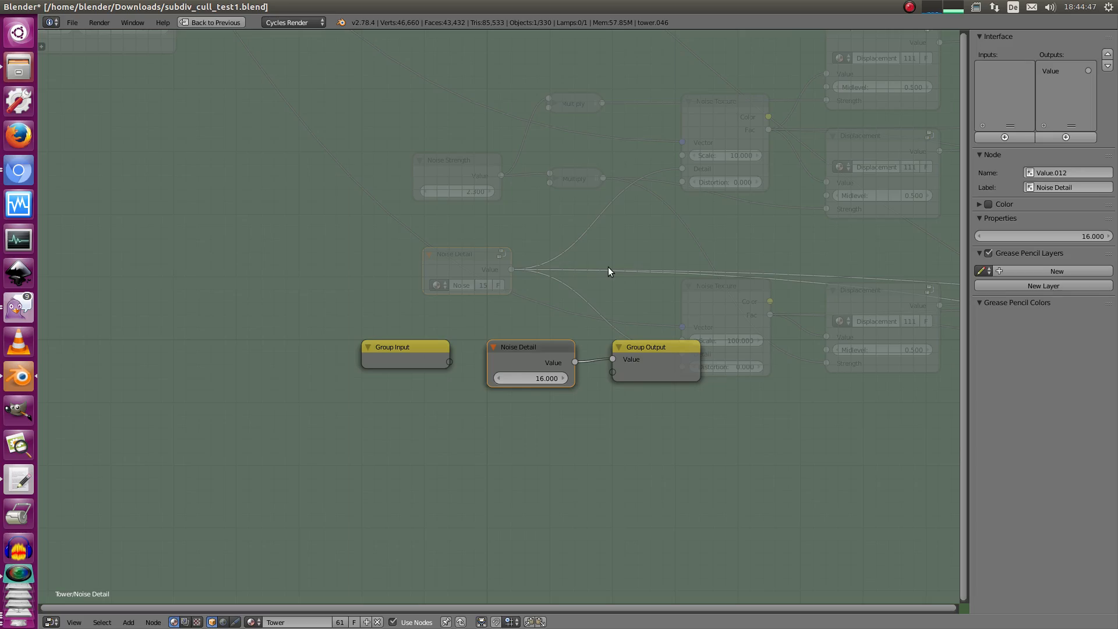
key(ctrl+Up)
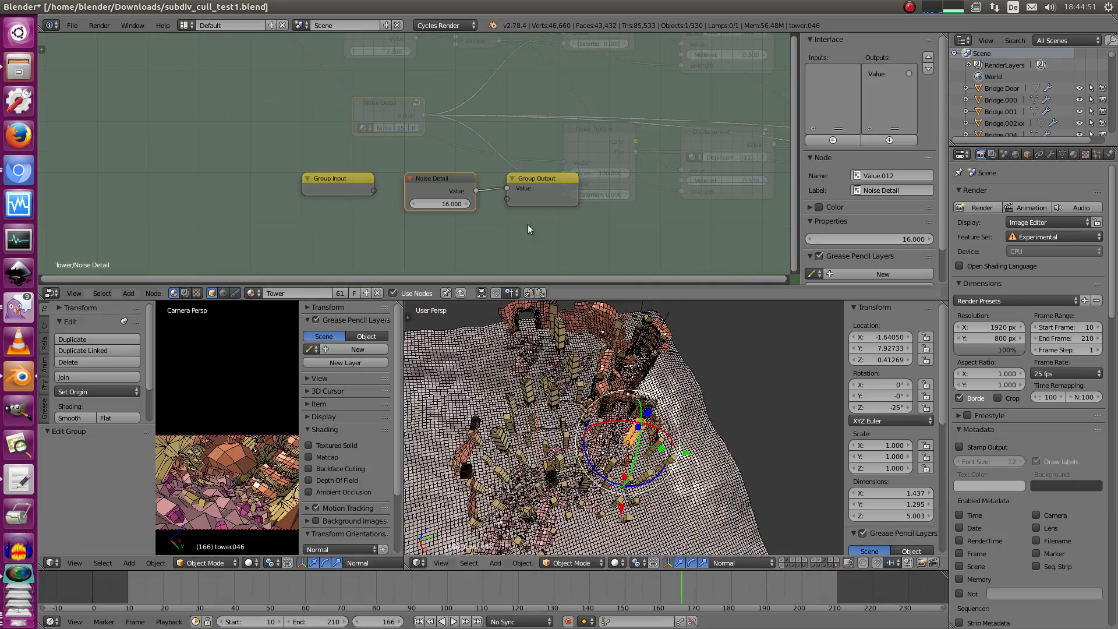
key(Tab)
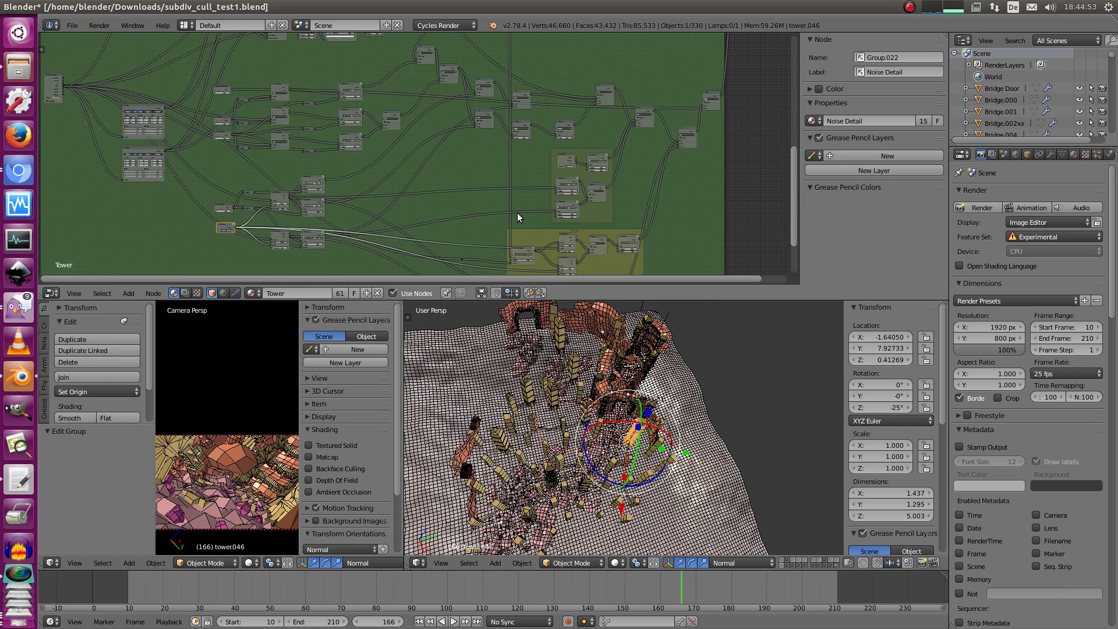
Examine the Tower material's node tree, finishing at the noise textures fed by the Noise Detail group.
middle_drag(448, 64, 539, 148)
scroll(540, 89, up, 3)
scroll(467, 127, up, 2)
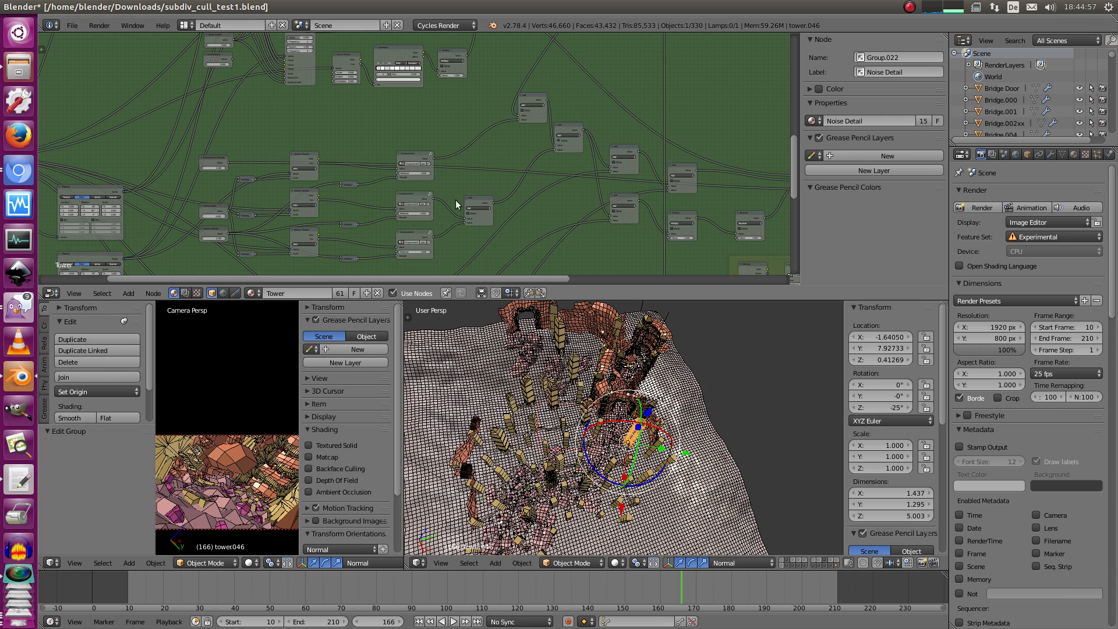
middle_drag(470, 175, 519, 127)
middle_drag(443, 193, 542, 107)
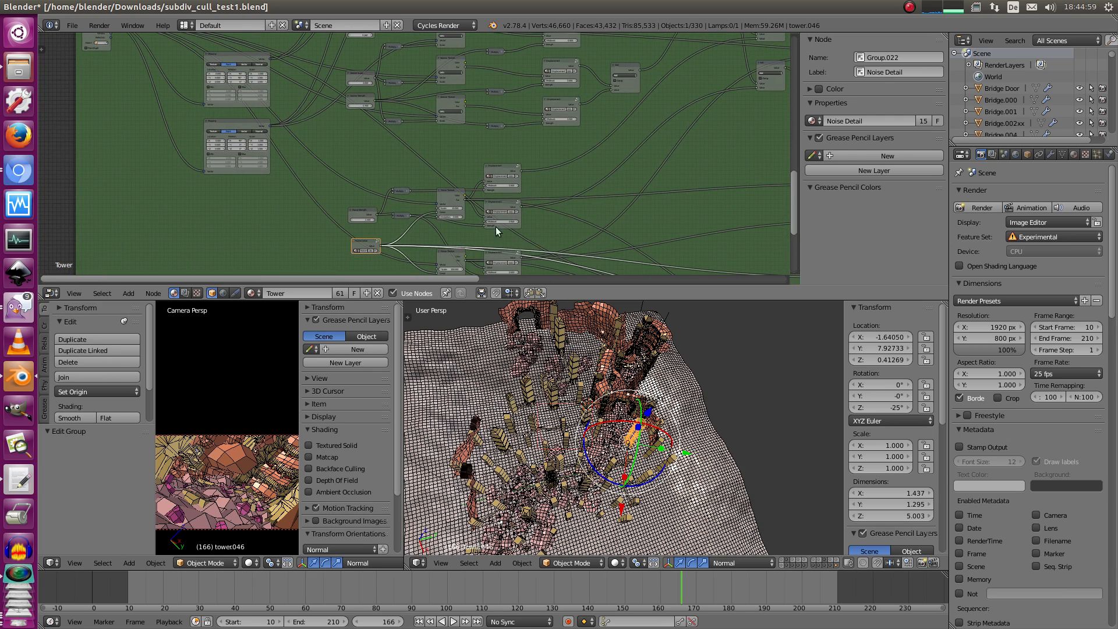
middle_drag(443, 251, 538, 144)
scroll(488, 229, up, 3)
middle_drag(572, 102, 495, 148)
scroll(486, 226, up, 6)
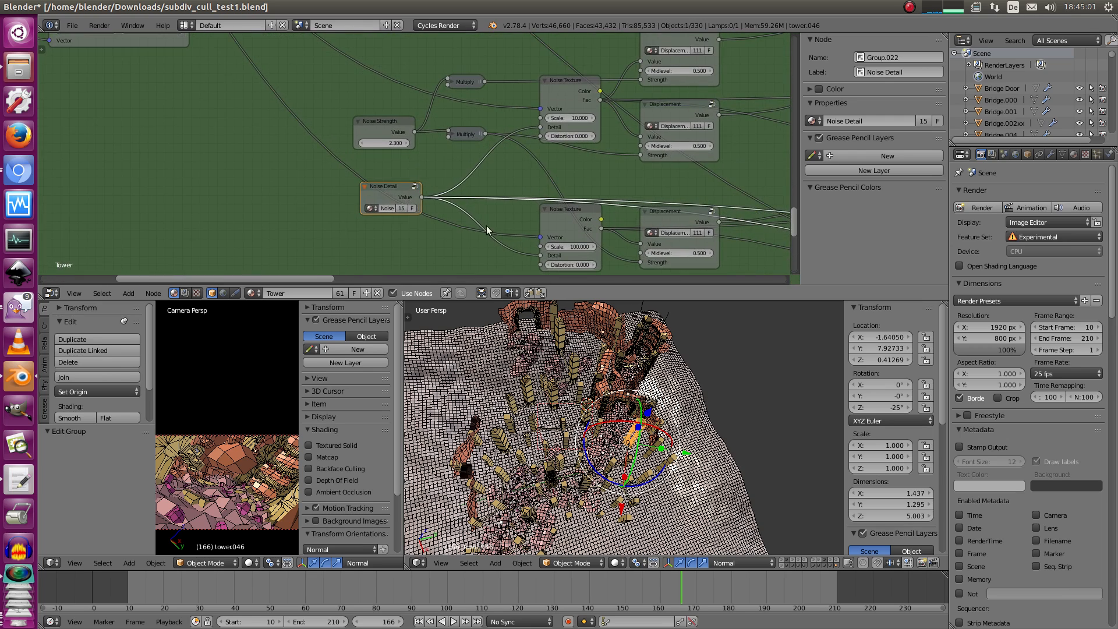
Enter and leave the Noise Detail group to check its detail value against the noise textures it drives.
key(Tab)
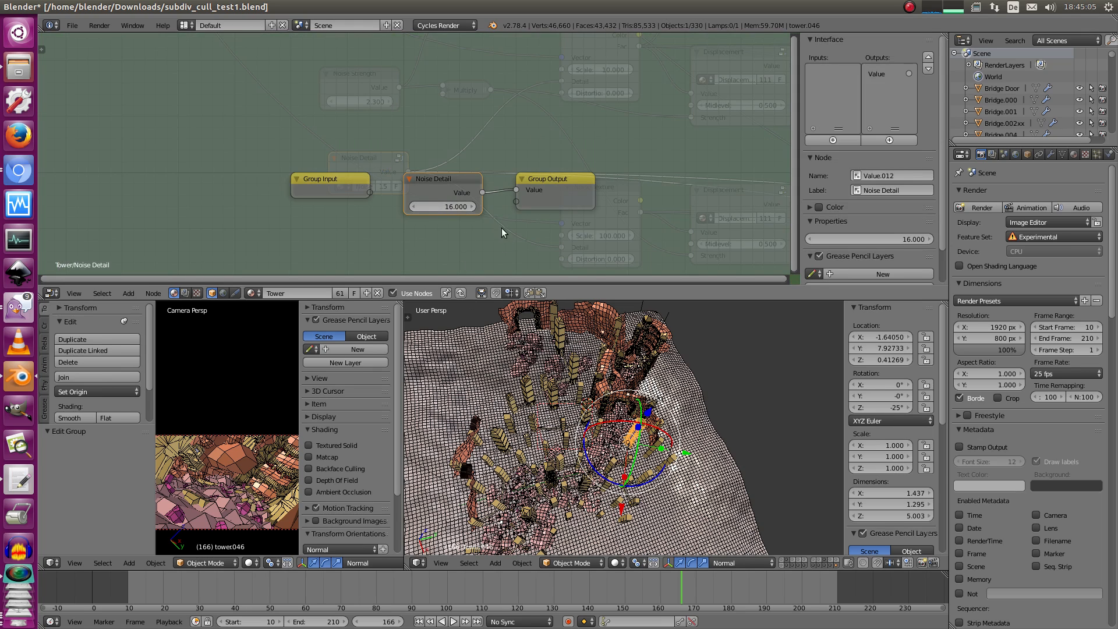
key(Tab)
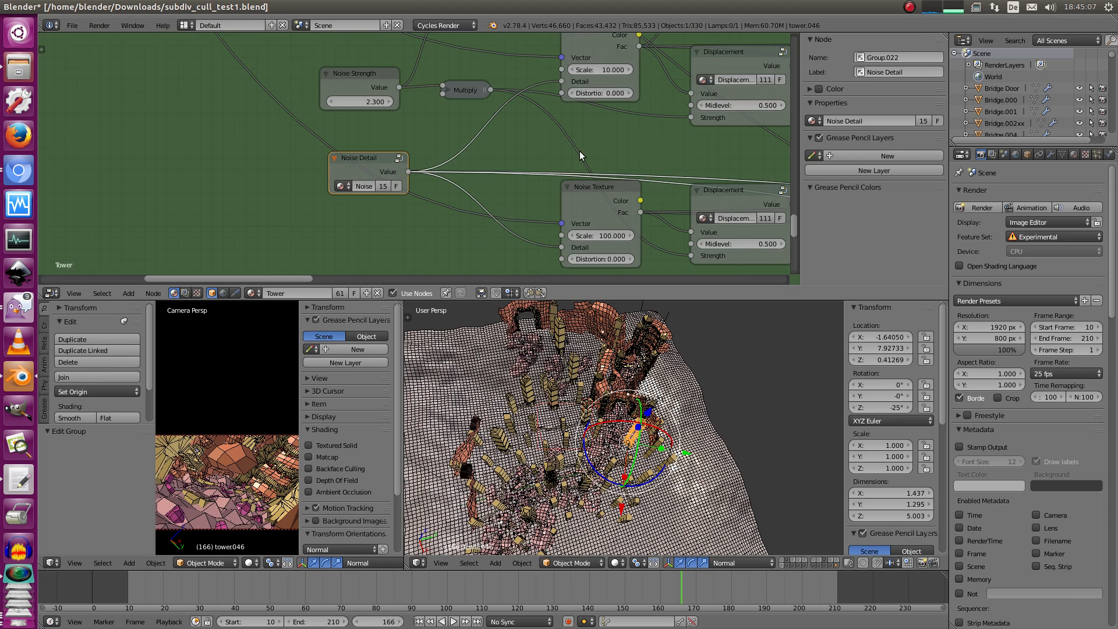
scroll(519, 151, down, 5)
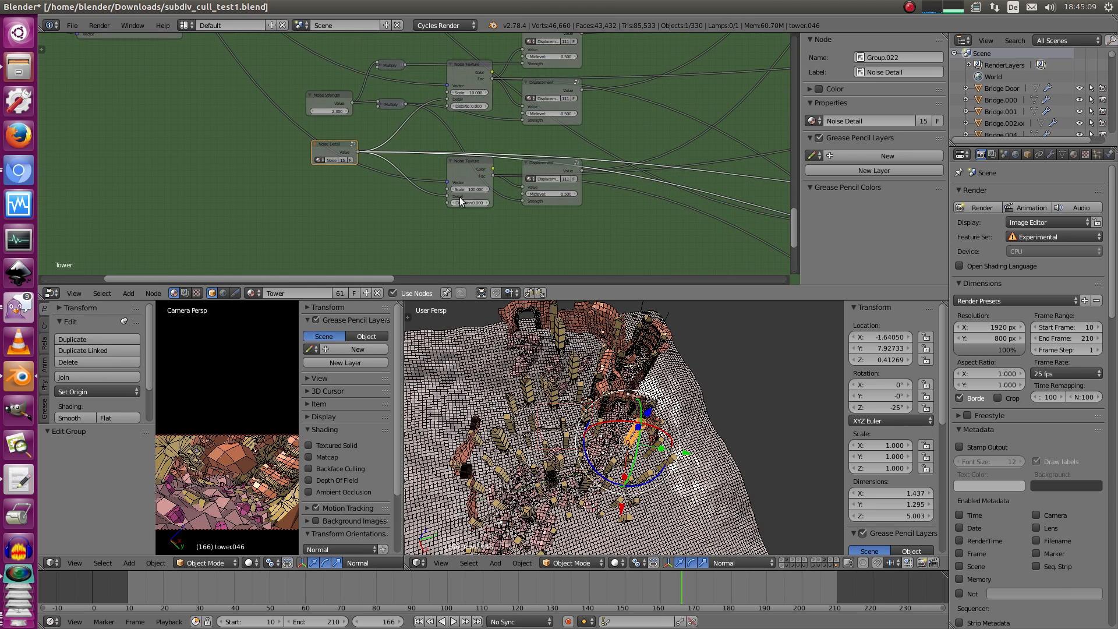
key(Tab)
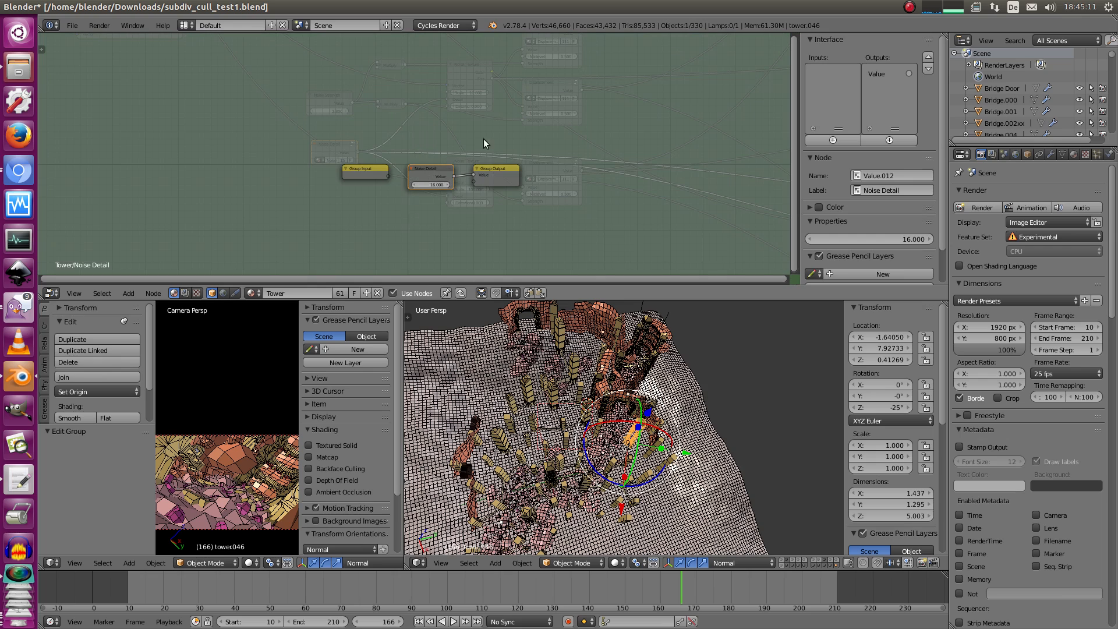
key(Tab)
scroll(410, 160, up, 3)
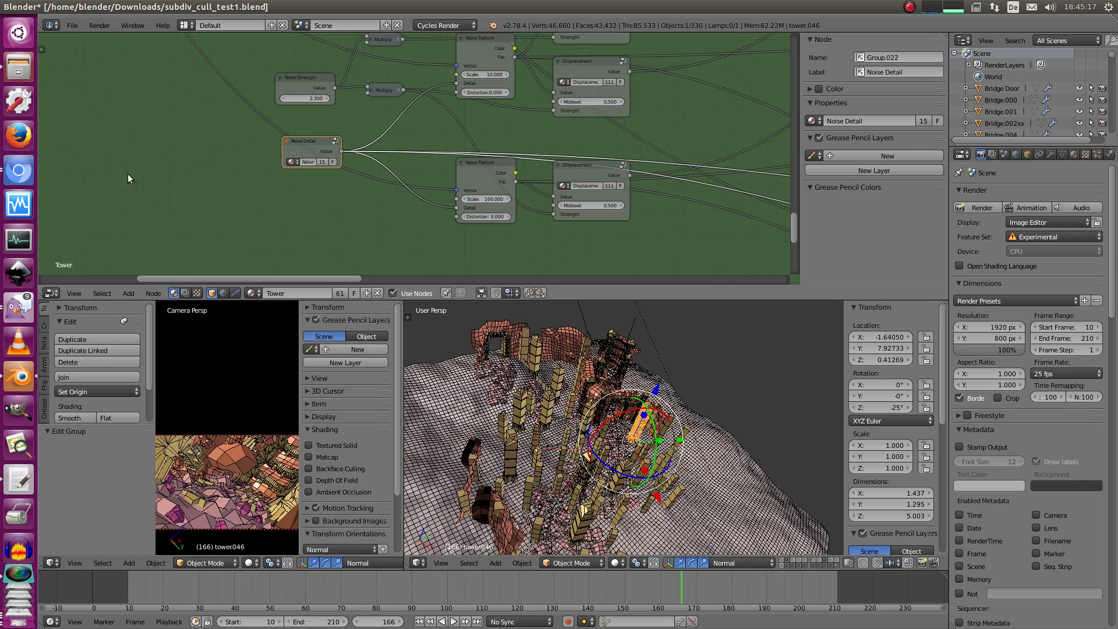
Switch to Chromium, highlight the commit hash and author line in the noise texture speedup commit message, and return to Blender.
click(19, 170)
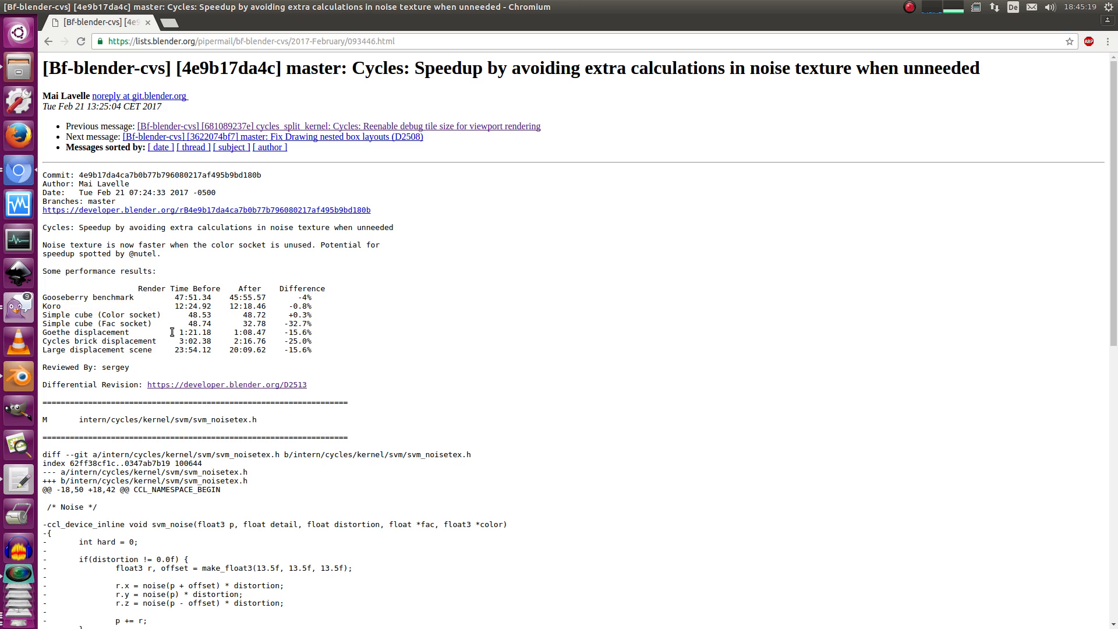
drag(132, 184, 79, 175)
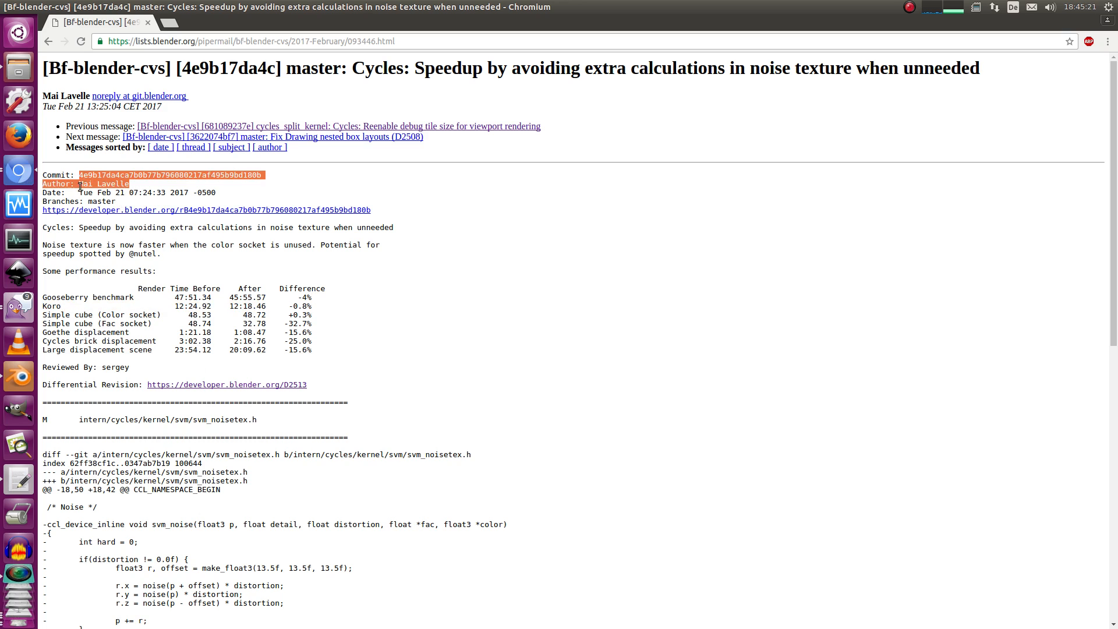
click(19, 376)
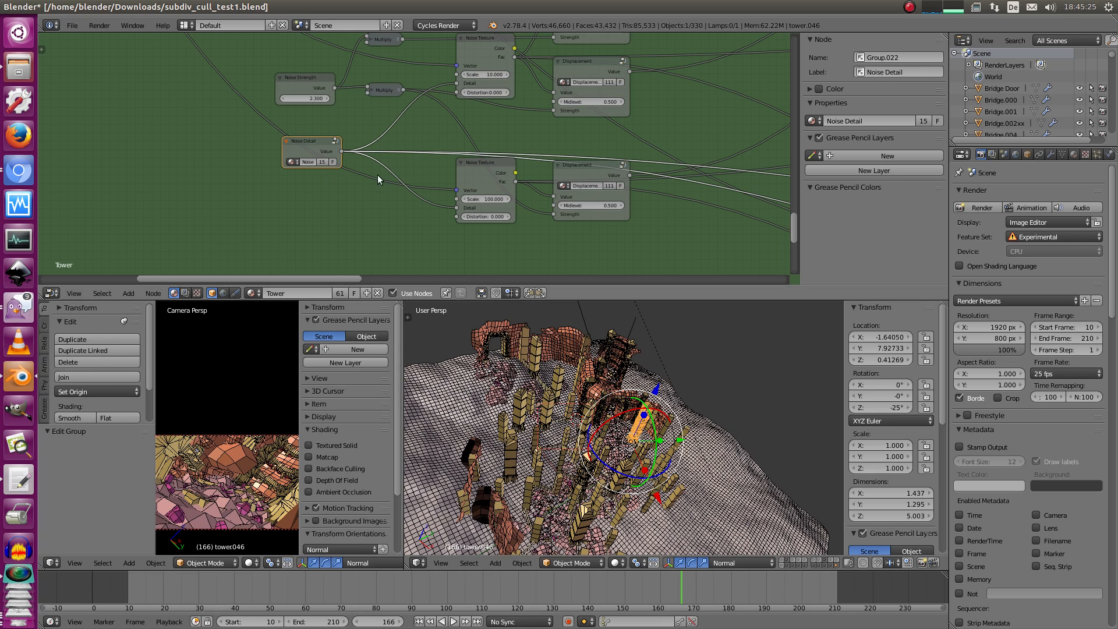
Check the value inside the Noise Detail group once more, leave the group and deselect all nodes in the Tower material.
middle_drag(430, 191, 477, 210)
key(Tab)
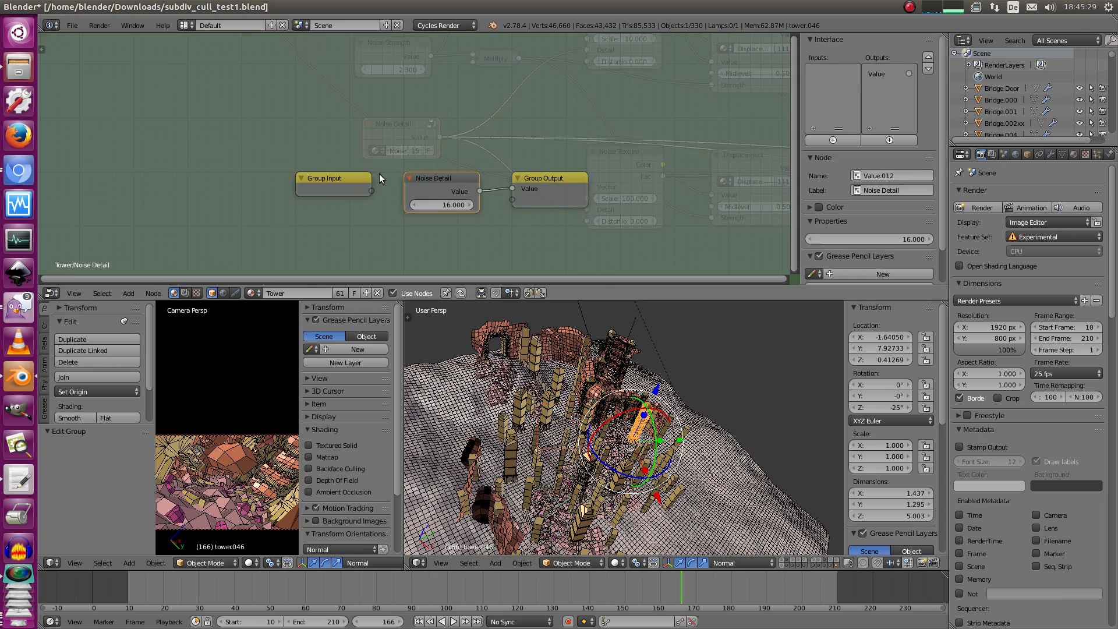
key(Tab)
scroll(418, 190, down, 4)
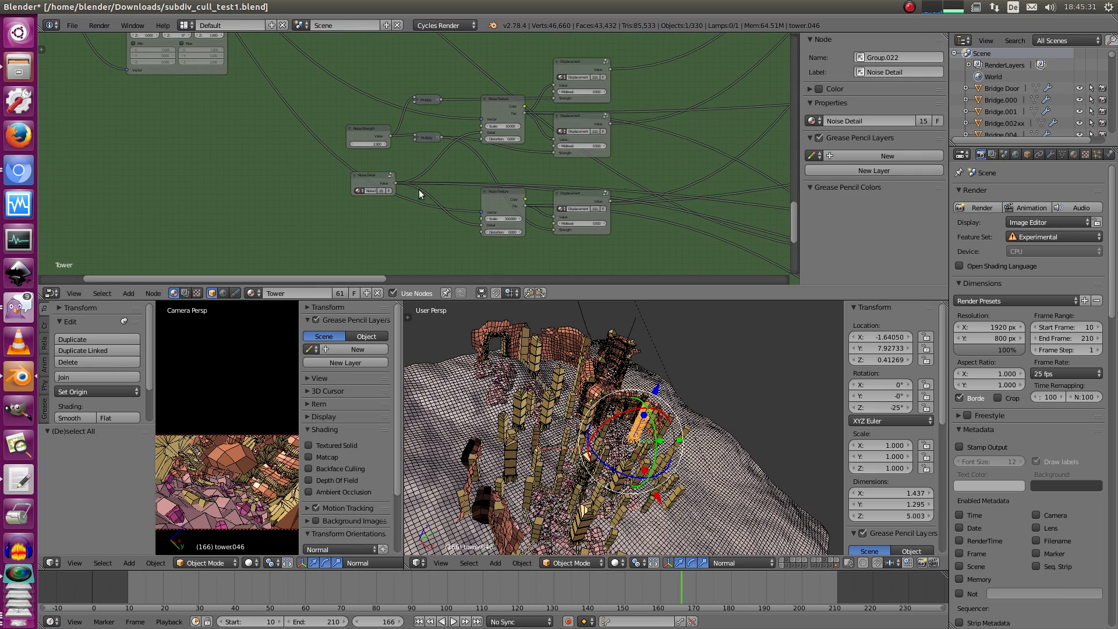
scroll(402, 182, up, 1)
middle_drag(495, 362, 521, 349)
middle_drag(410, 133, 420, 95)
middle_drag(582, 449, 571, 419)
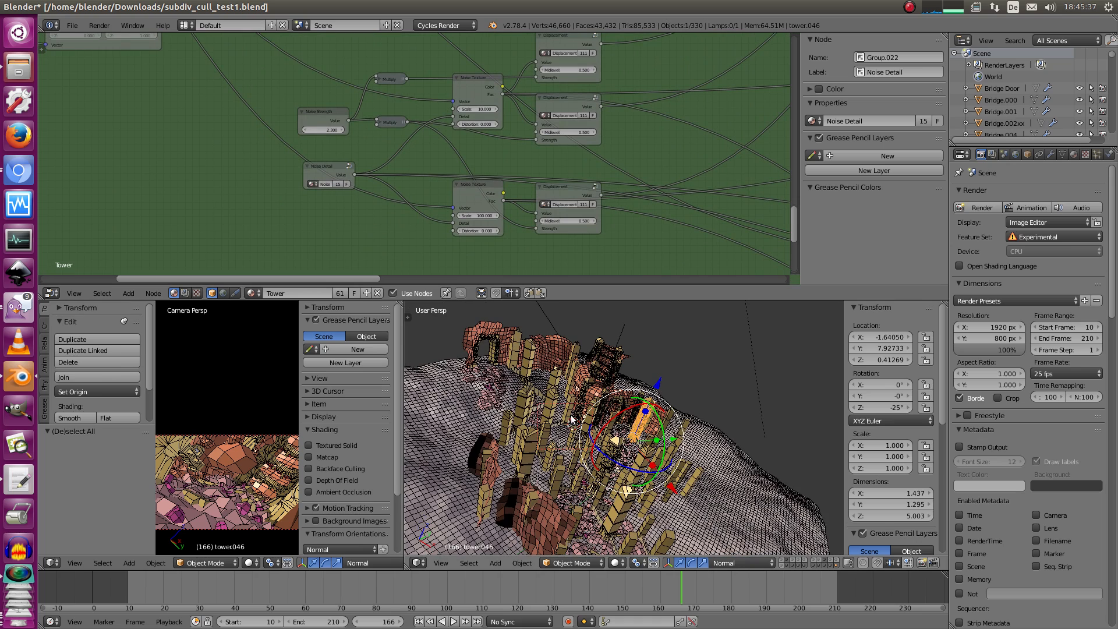
Switch to the file manager, open the bench folder inside noisebench, and view the render screenshot 121.png full screen.
key(ctrl+shift+o)
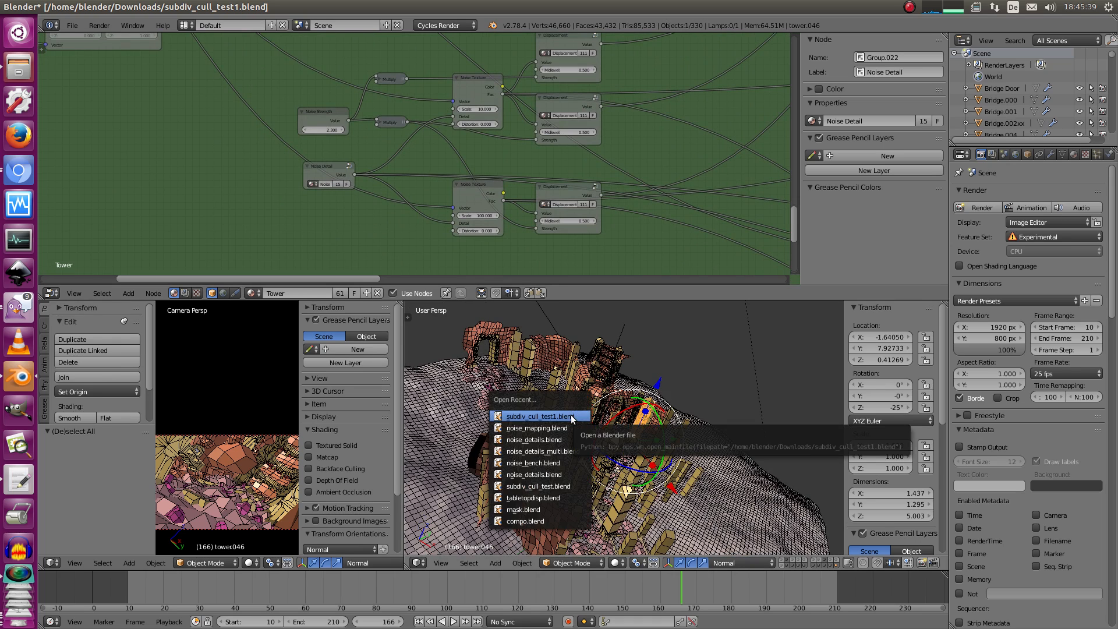
key(Down)
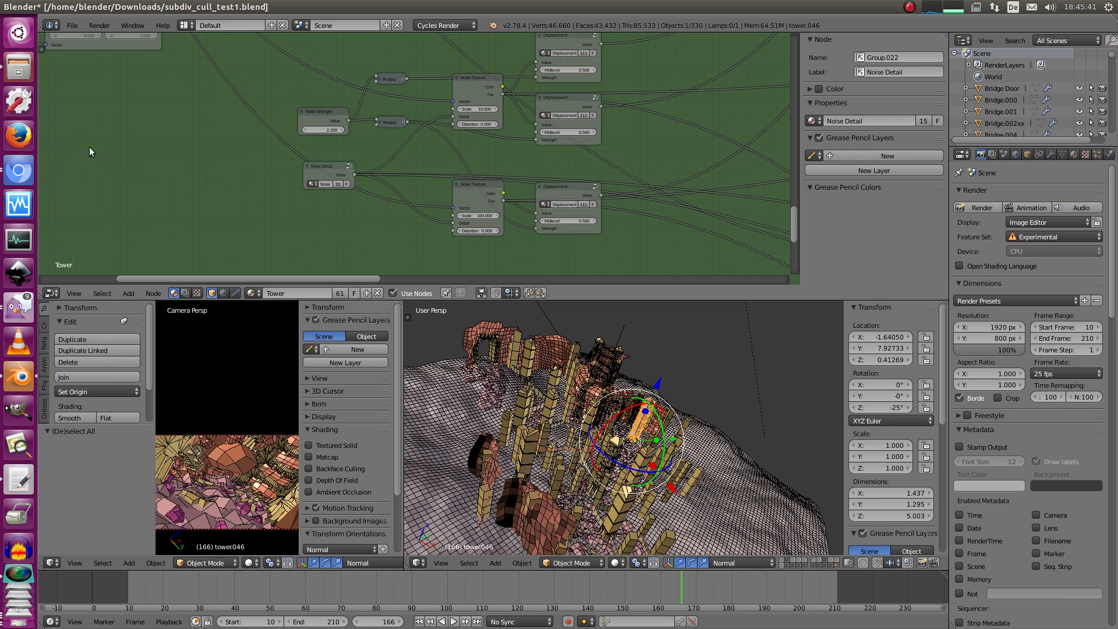
click(19, 65)
click(519, 362)
click(499, 222)
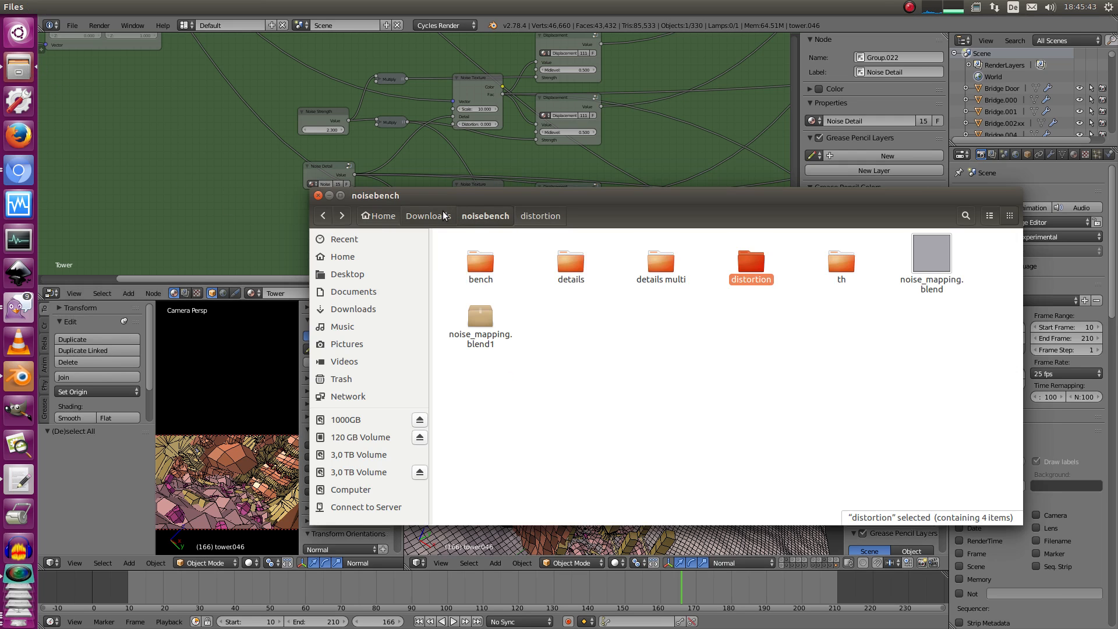
click(574, 348)
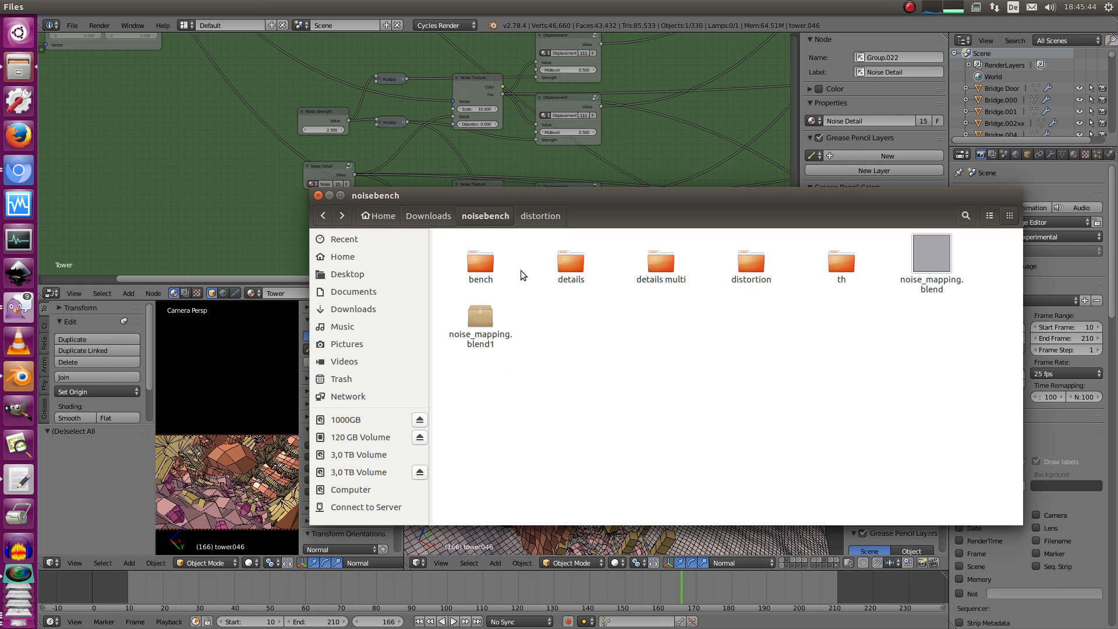
double_click(481, 263)
double_click(661, 247)
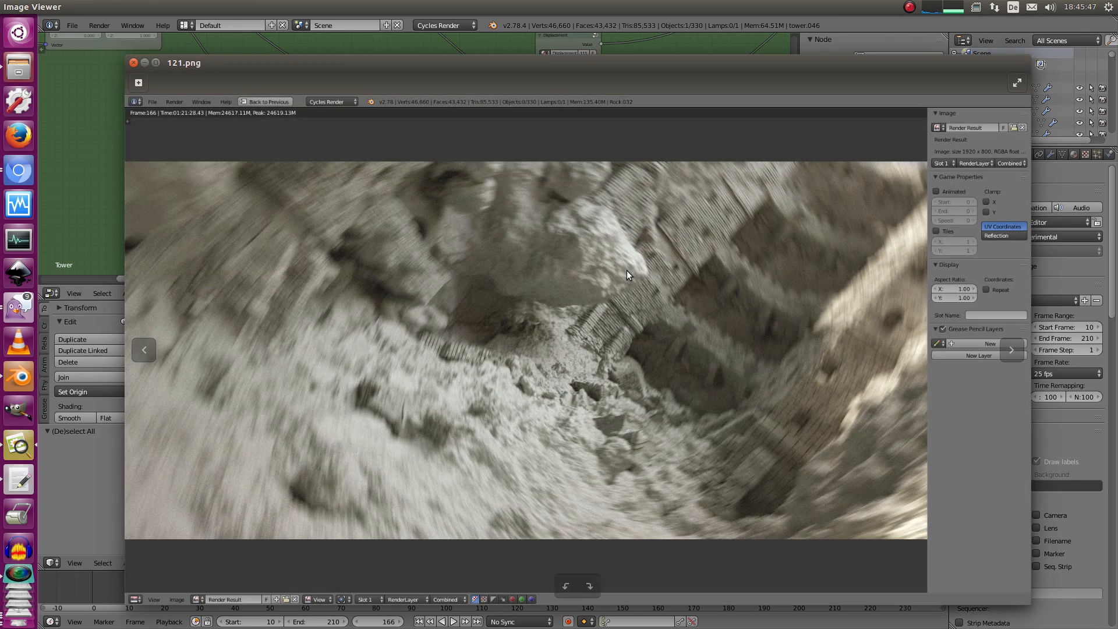
double_click(628, 271)
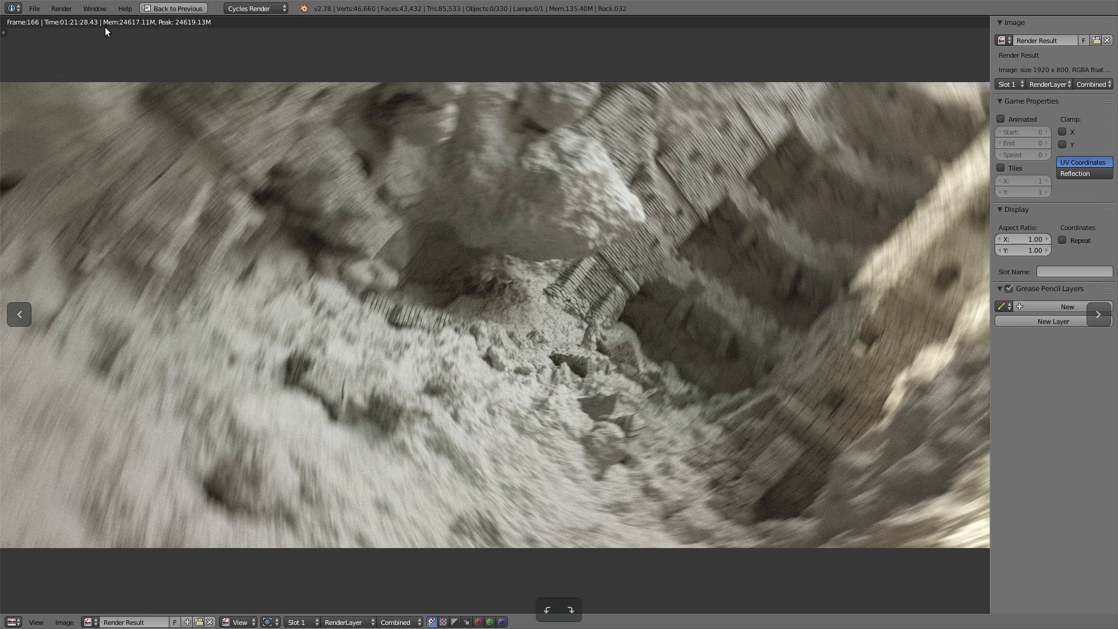
Compare the full-screen render screenshots 121.png and 1.png by switching back and forth, checking the render time of each.
key(j)
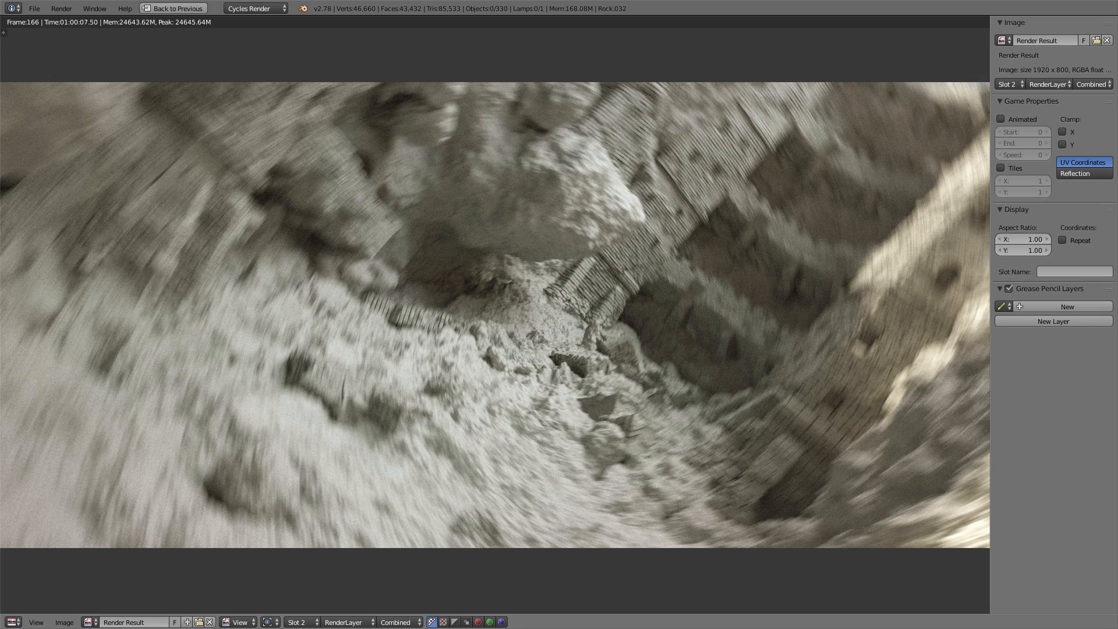
key(j)
key(j)
key(j)
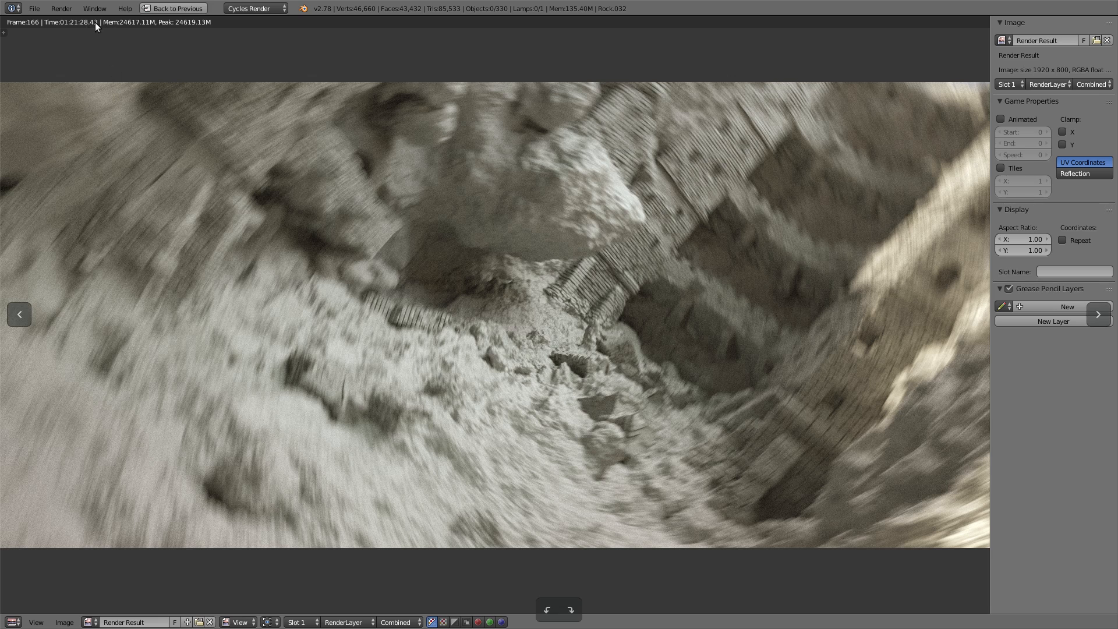
key(j)
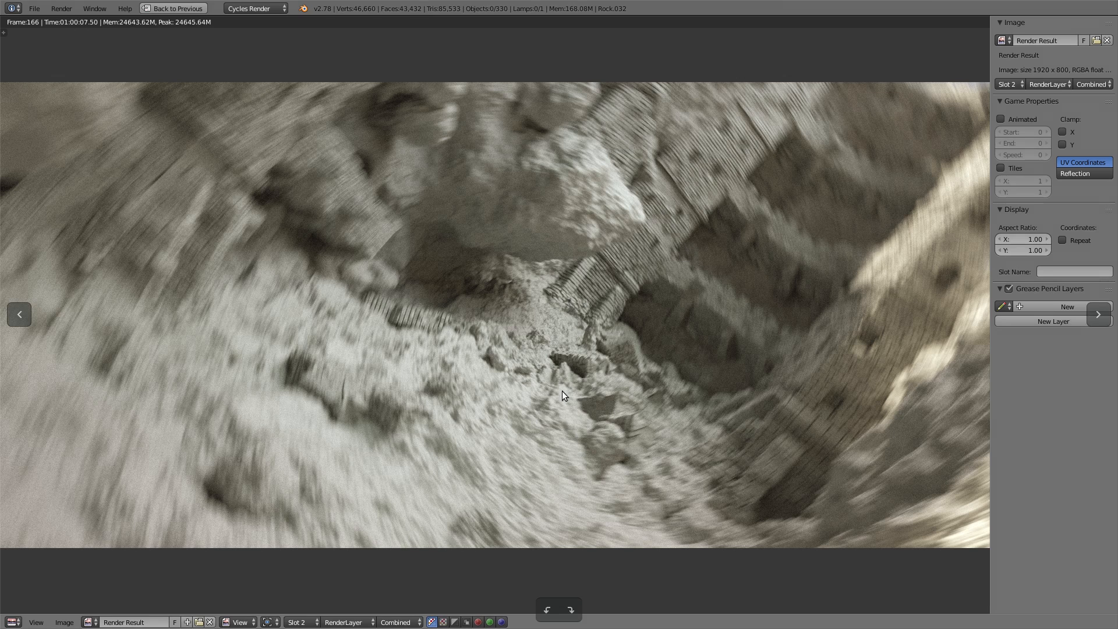
Compare the render screenshot 49.png with 1.png, checking the render time and Blender version shown in each.
key(Left)
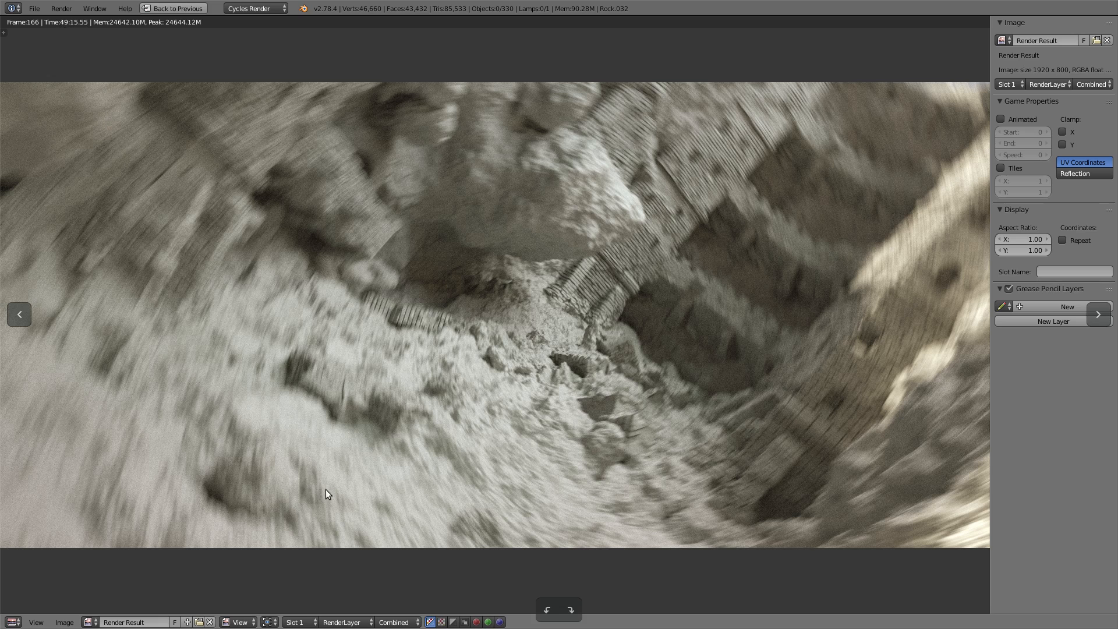
key(Right)
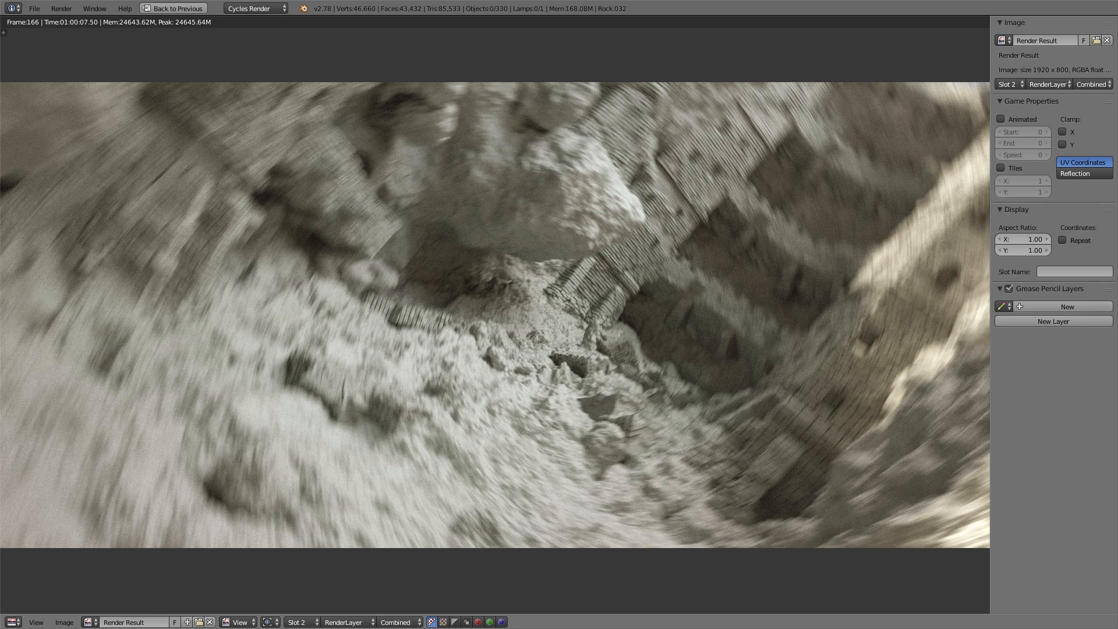
key(Escape)
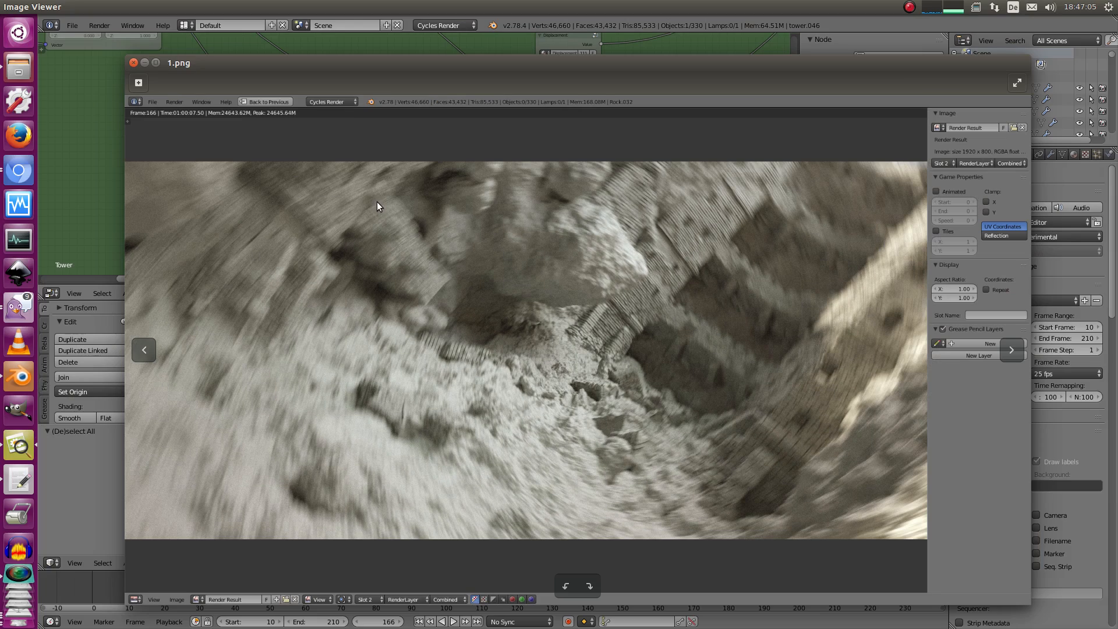
key(F11)
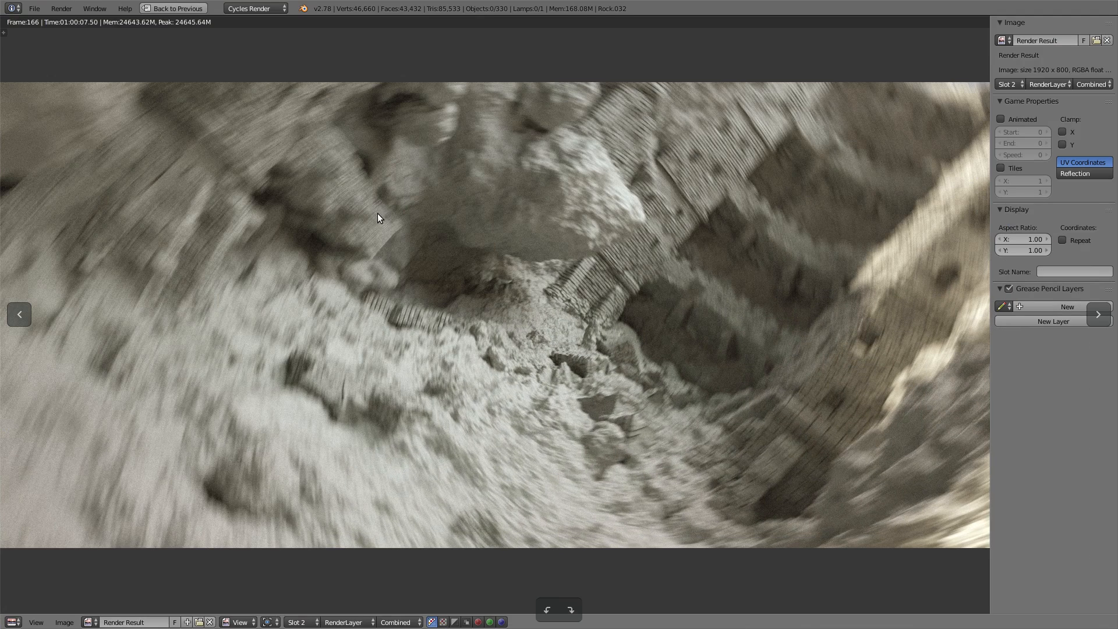
key(Left)
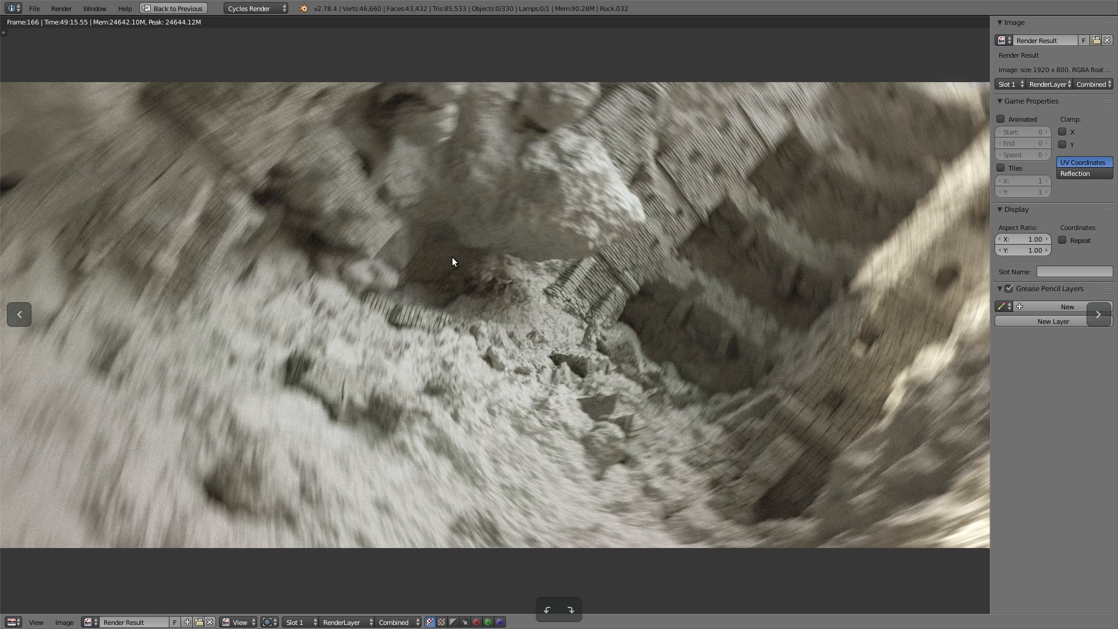
key(Right)
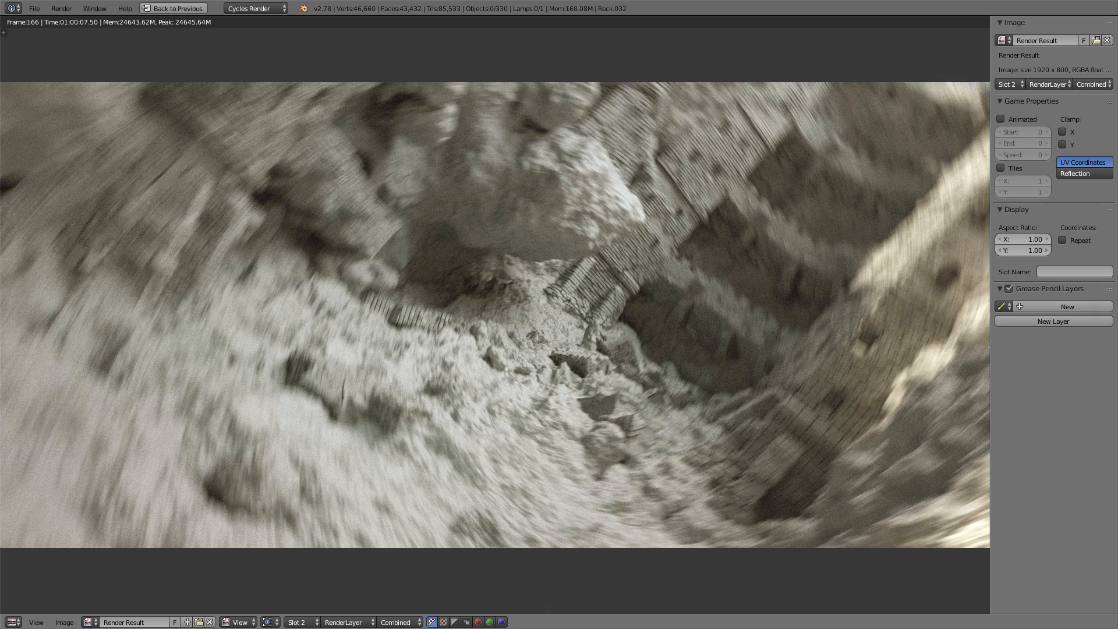
Go through 121.png, 49.png and 1.png once more to compare all three render times.
key(Right)
key(Right)
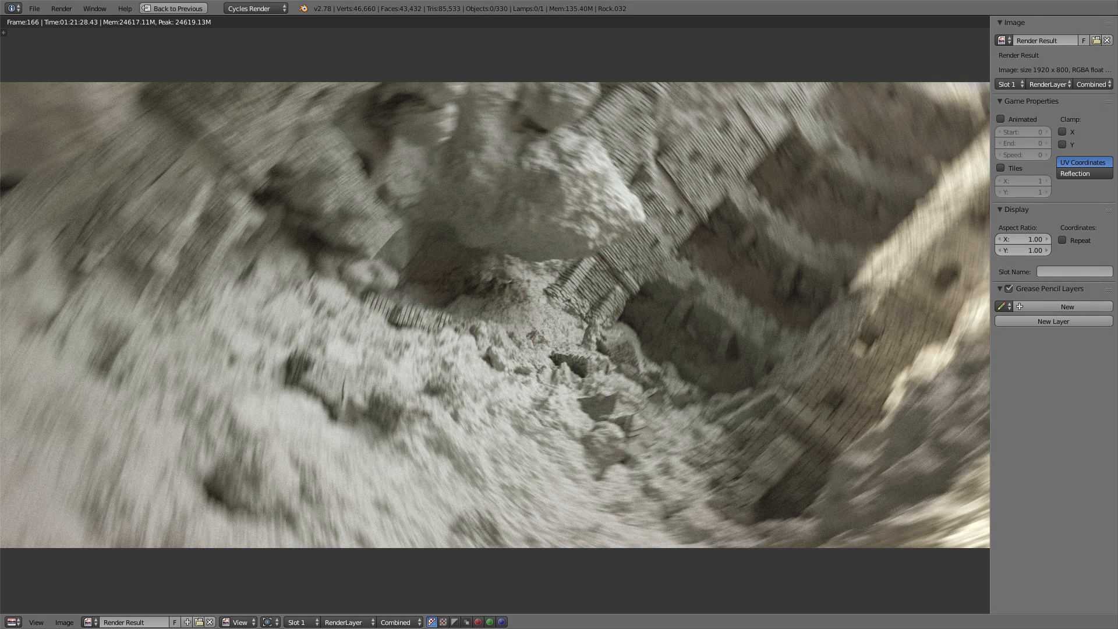
key(Left)
key(Left)
key(Left)
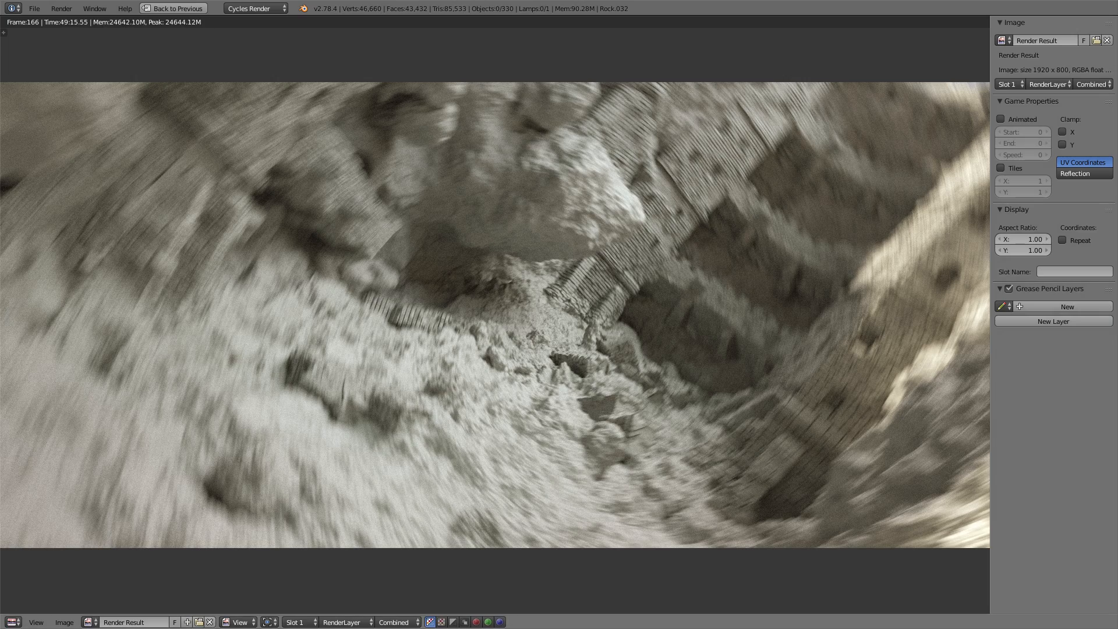
key(Right)
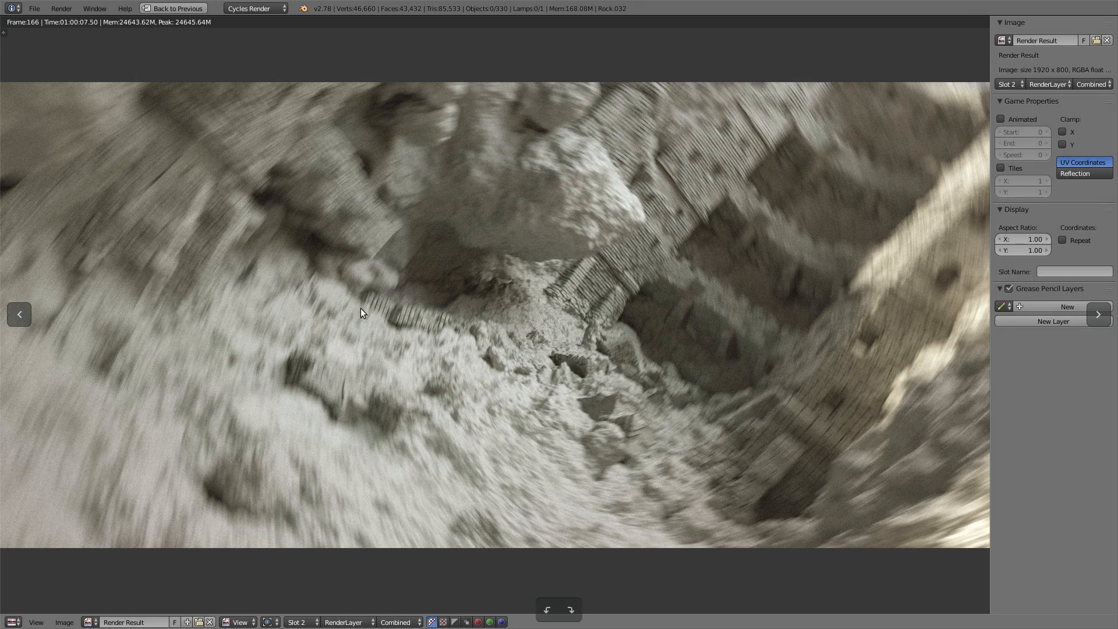
Close the image viewer, return to Blender and open the recent file noise_details.blend from the noisebench/details folder.
key(Escape)
click(133, 62)
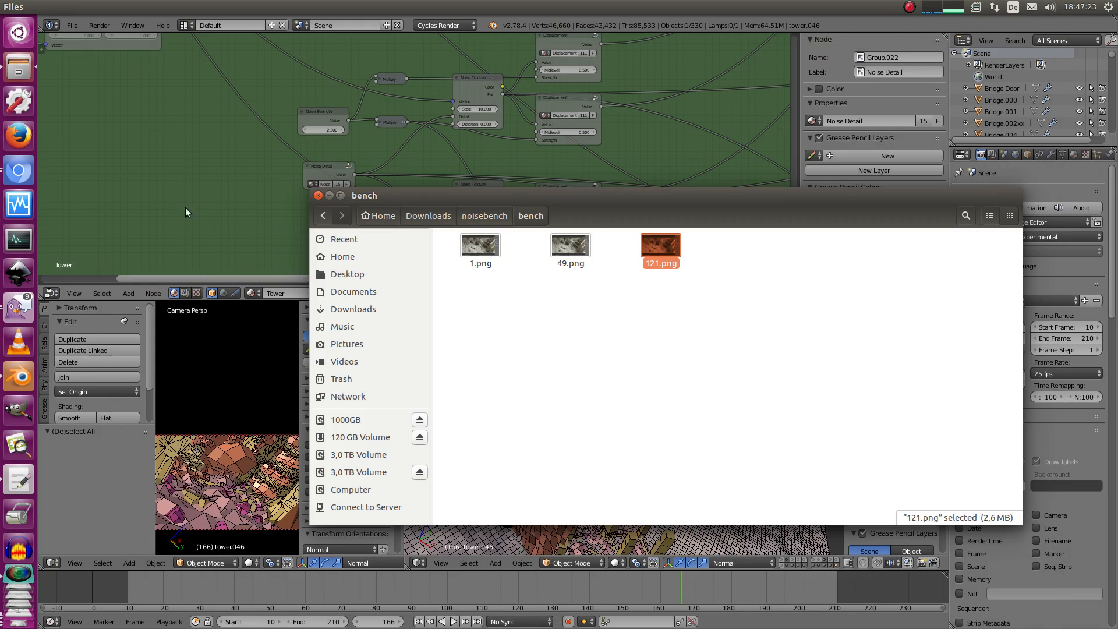
click(238, 210)
key(ctrl+shift+o)
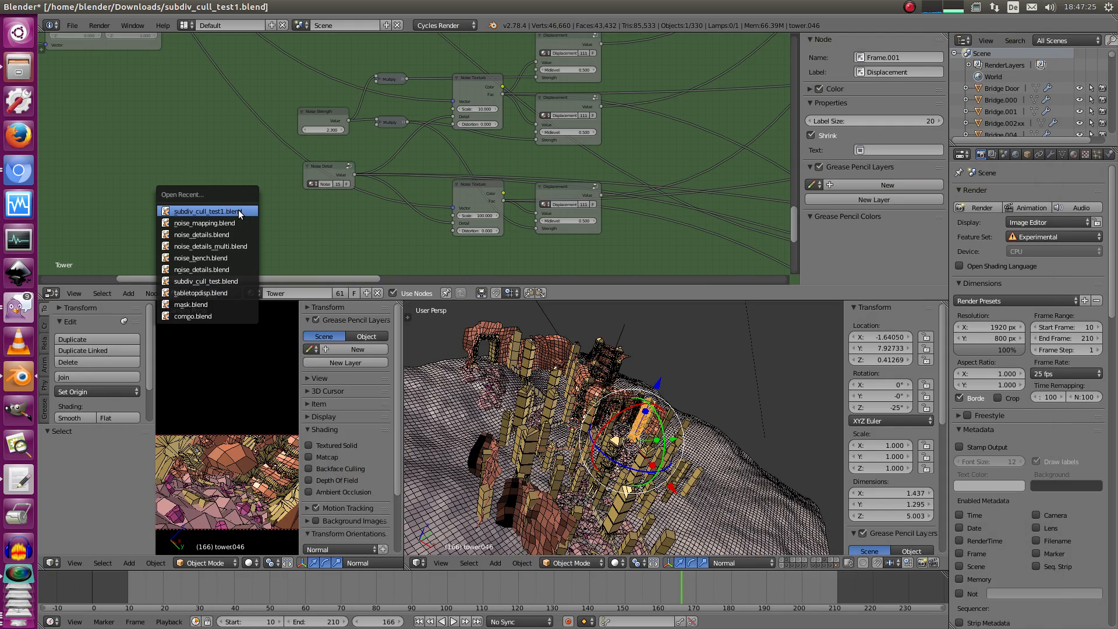
key(Down)
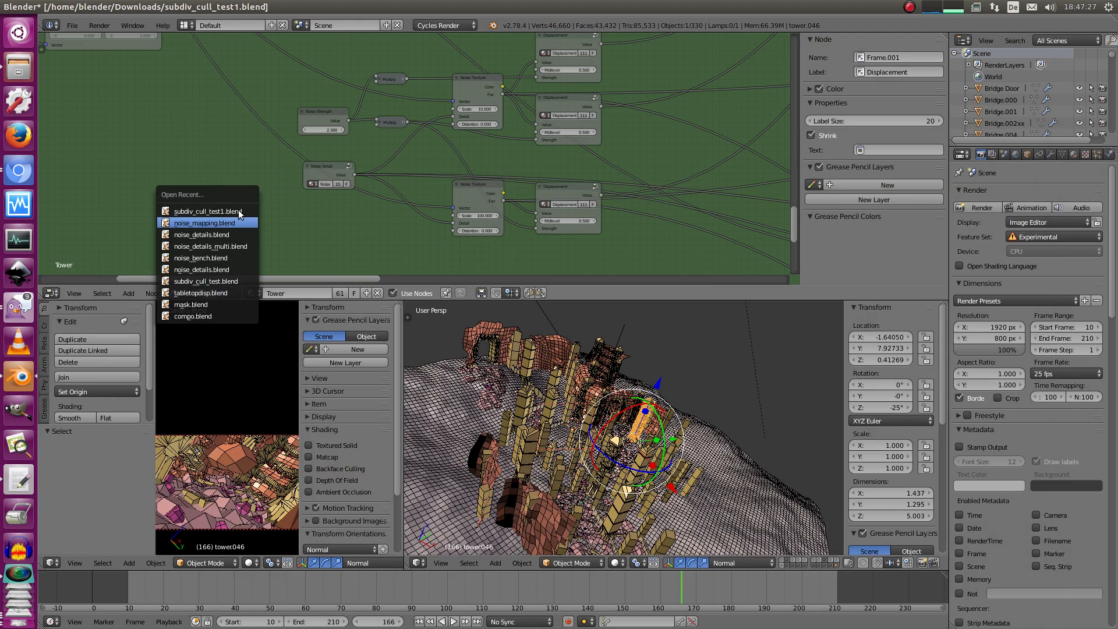
key(Down)
key(Return)
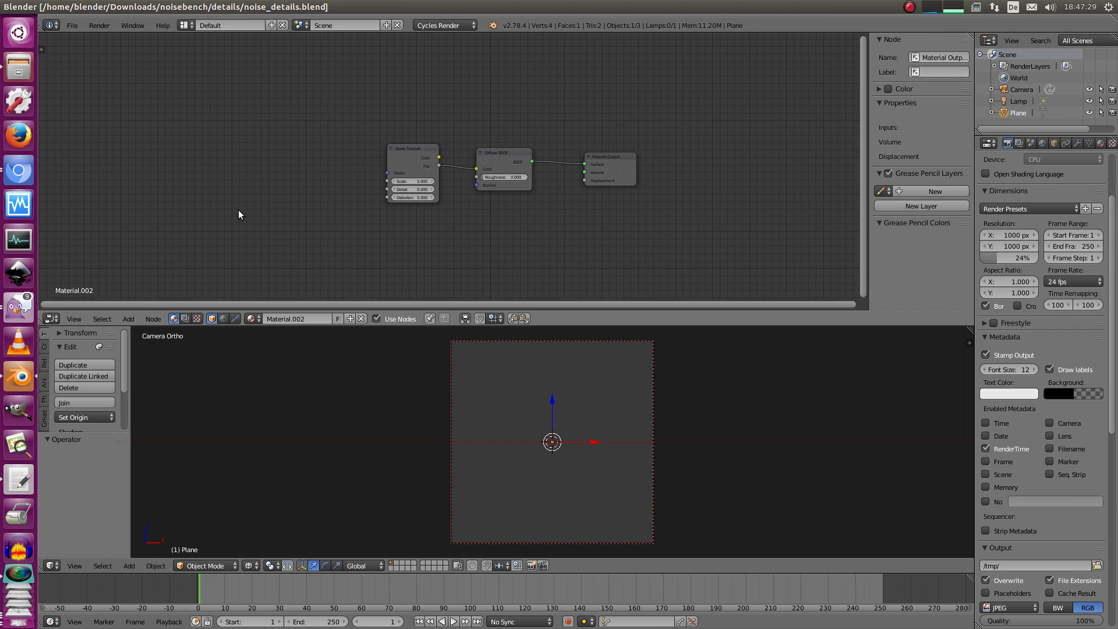
Enlarge the node editor, try the Noise Texture's Detail at 16, and bring it back to 0.
key(ctrl+Up)
scroll(493, 224, up, 5)
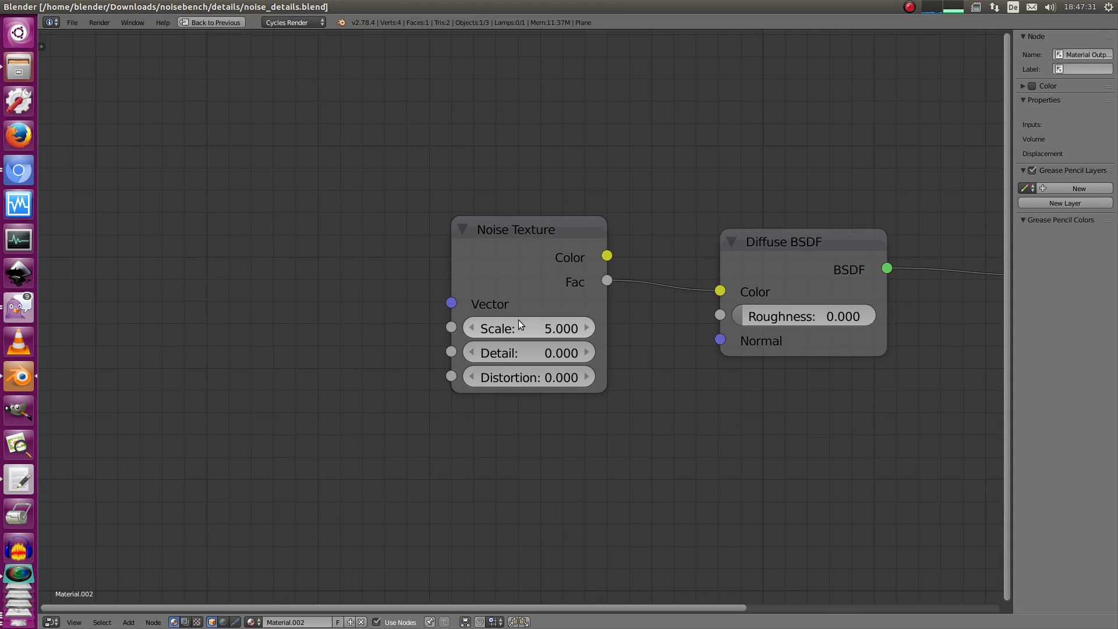
drag(658, 341, 728, 355)
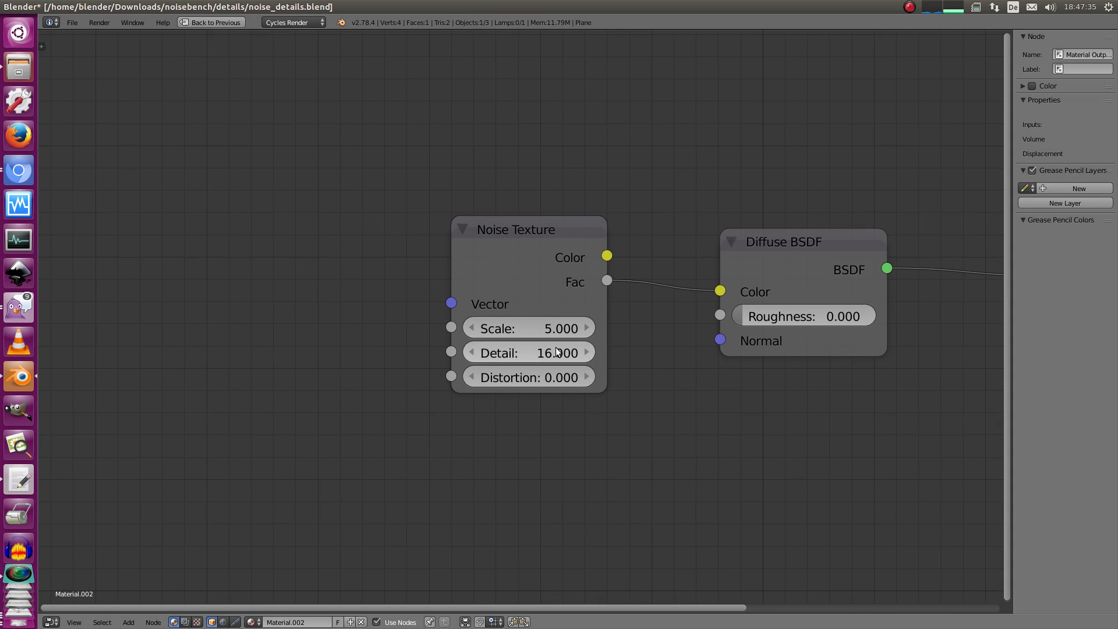
mouse_move(571, 351)
mouse_down()
mouse_move(540, 351)
mouse_move(561, 359)
mouse_up()
drag(586, 357, 516, 351)
click(588, 353)
click(588, 352)
Move the Noise Texture node farther away from the Diffuse BSDF node.
drag(558, 305, 547, 284)
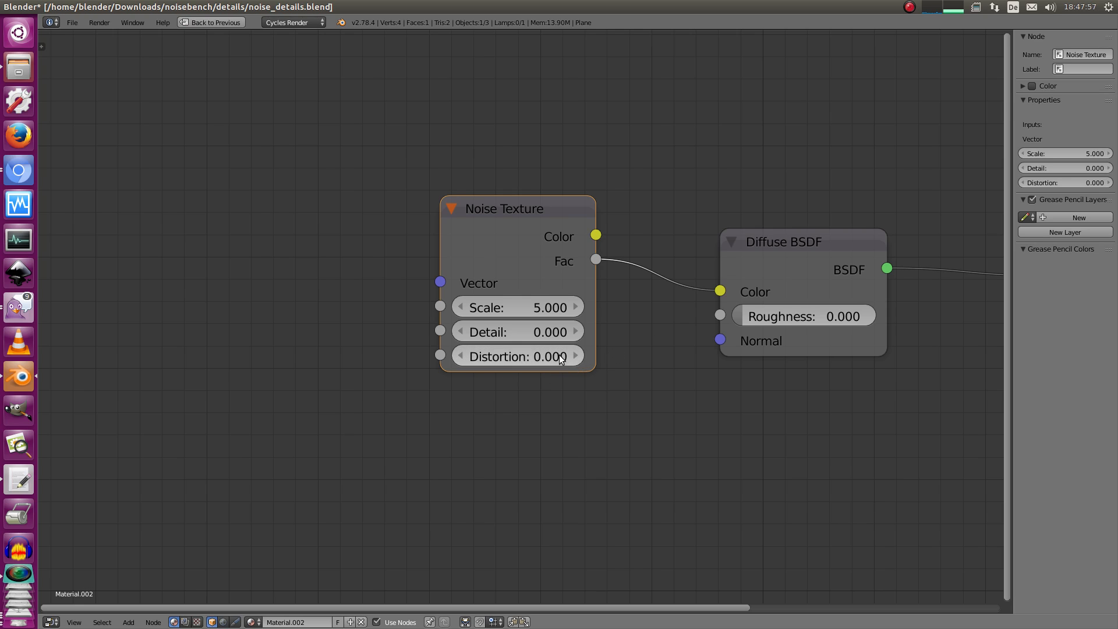
middle_drag(543, 285, 462, 338)
drag(431, 298, 325, 307)
middle_drag(416, 330, 560, 305)
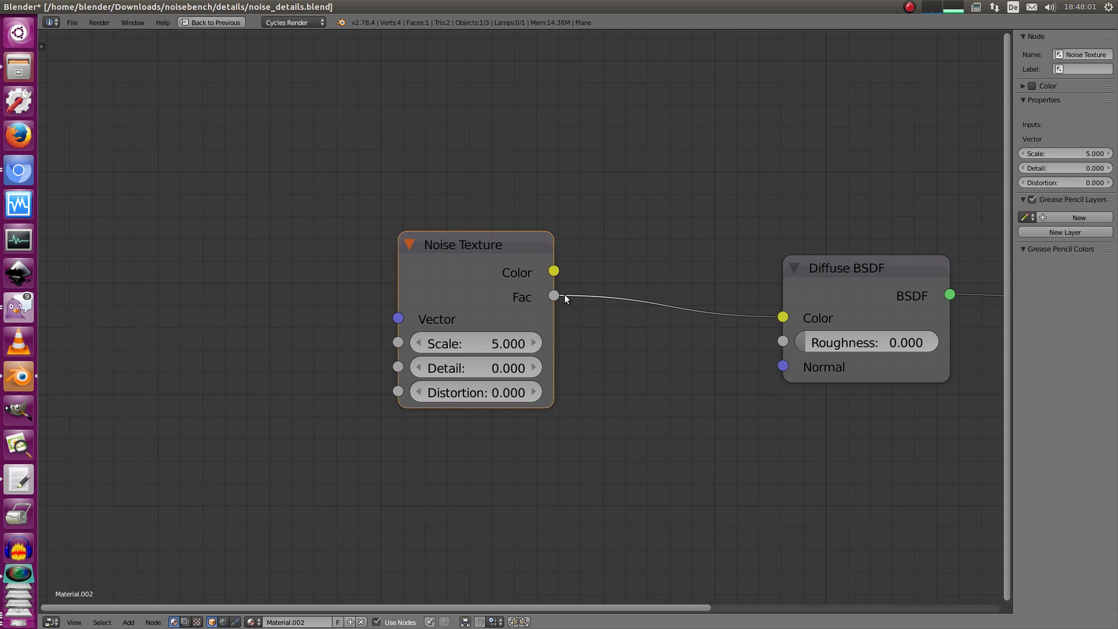
Try out links from the Noise Texture's Fac and Color outputs, including Fac to Diffuse BSDF Roughness, then remove the extra link and restore the layout.
drag(555, 296, 606, 382)
drag(554, 271, 649, 162)
scroll(509, 250, down, 2)
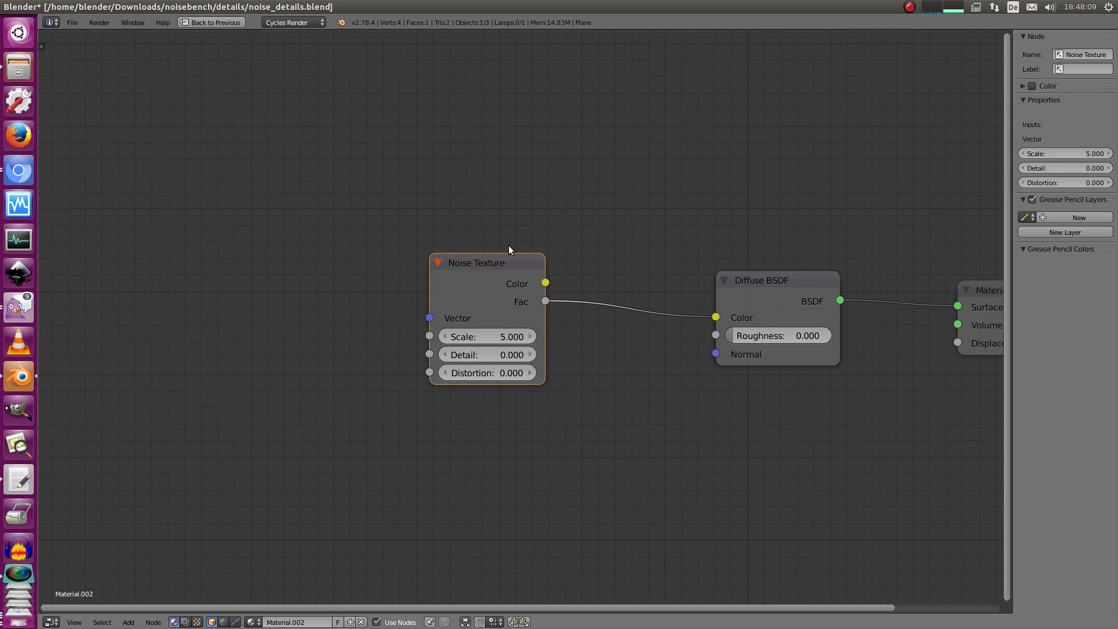
drag(545, 300, 649, 348)
drag(545, 301, 717, 336)
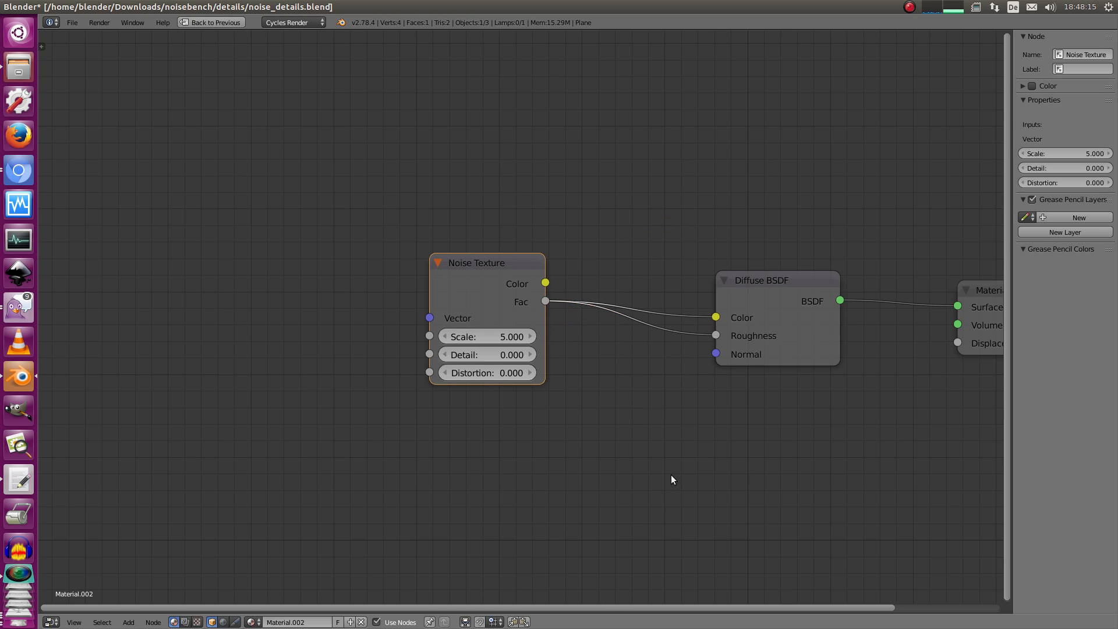
drag(545, 282, 548, 336)
scroll(530, 299, down, 4)
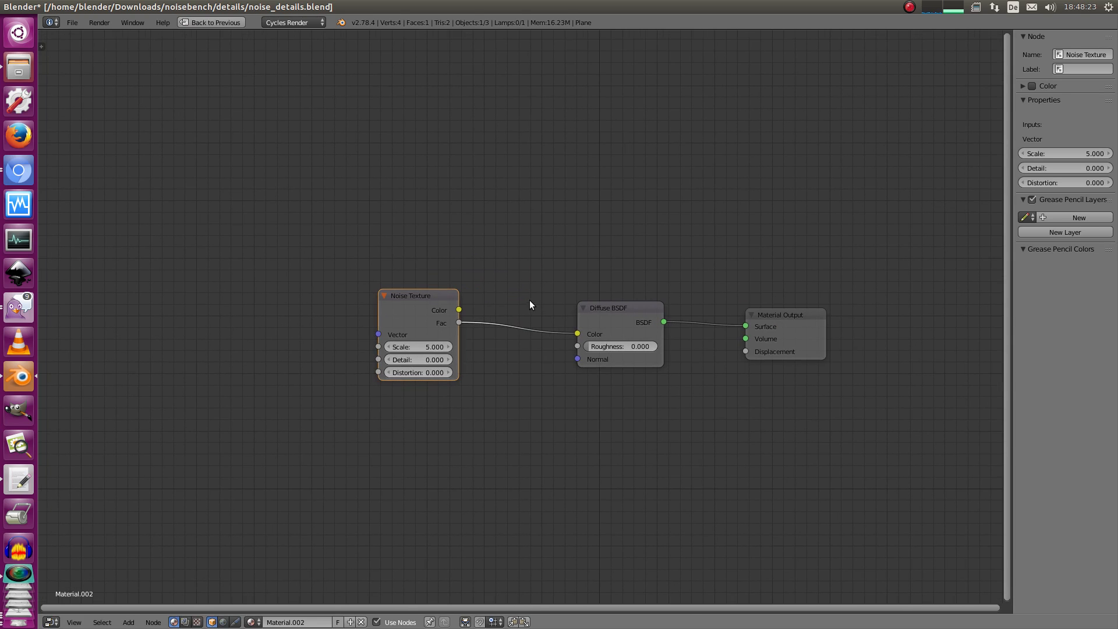
key(ctrl+Up)
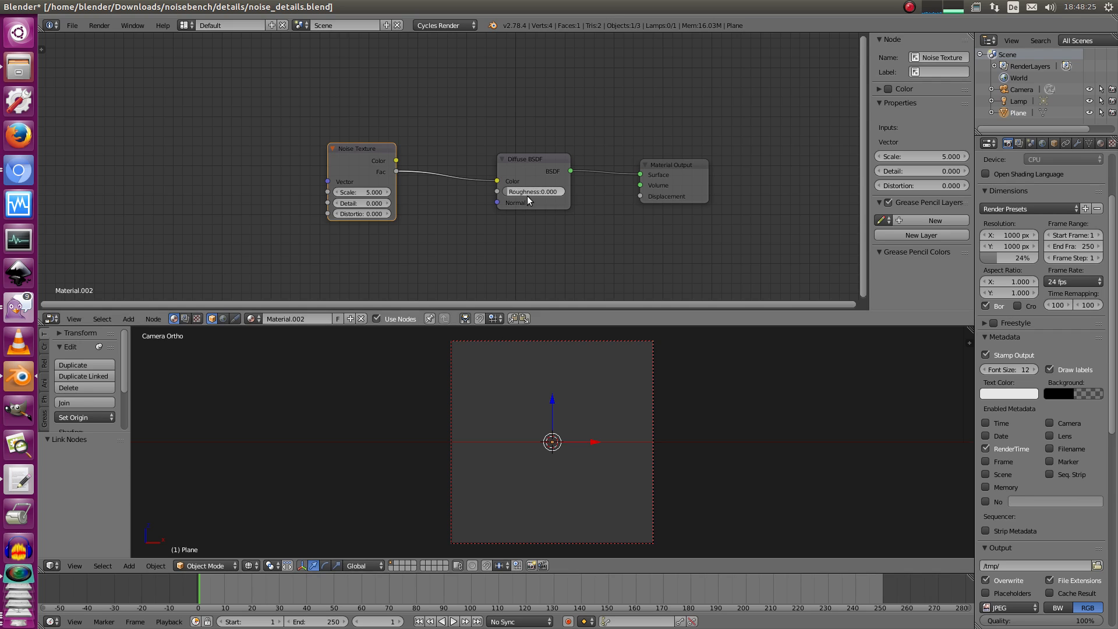